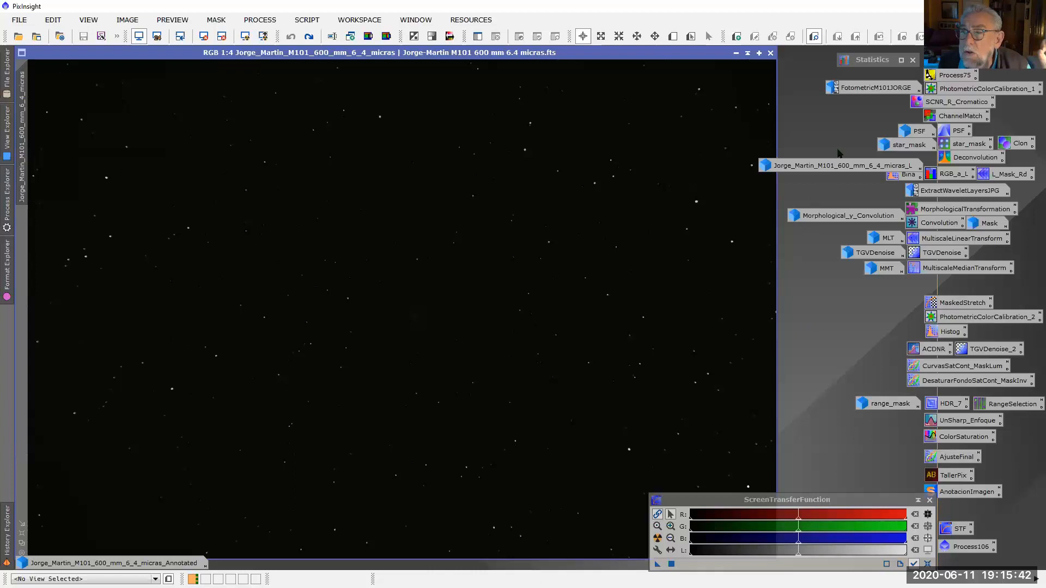
# Step: Examine the M101 image's per-channel mean and median values in the Statistics window, and shade the window again
pyautogui.doubleClick(872, 61)
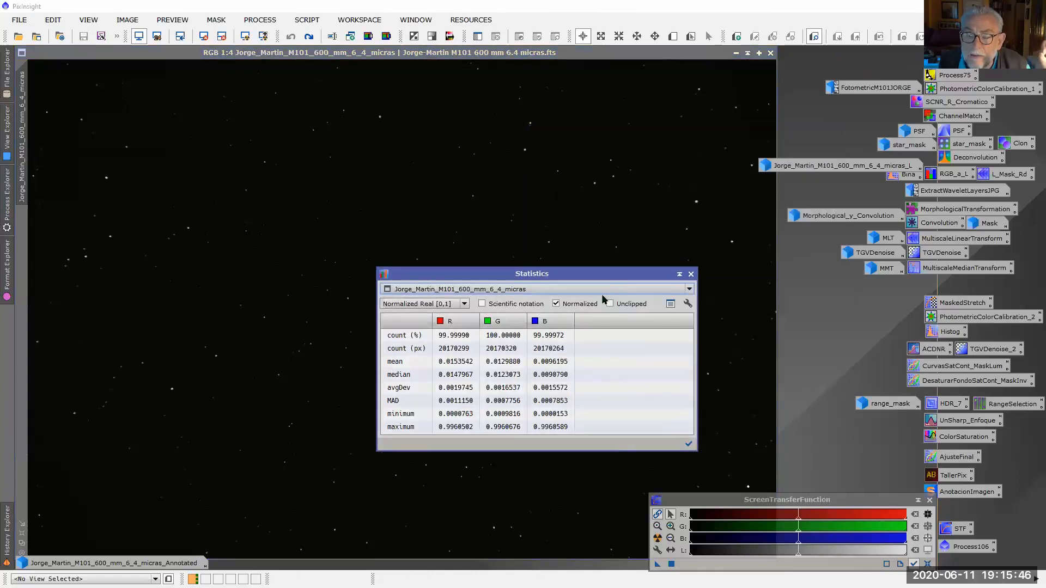
pyautogui.click(569, 389)
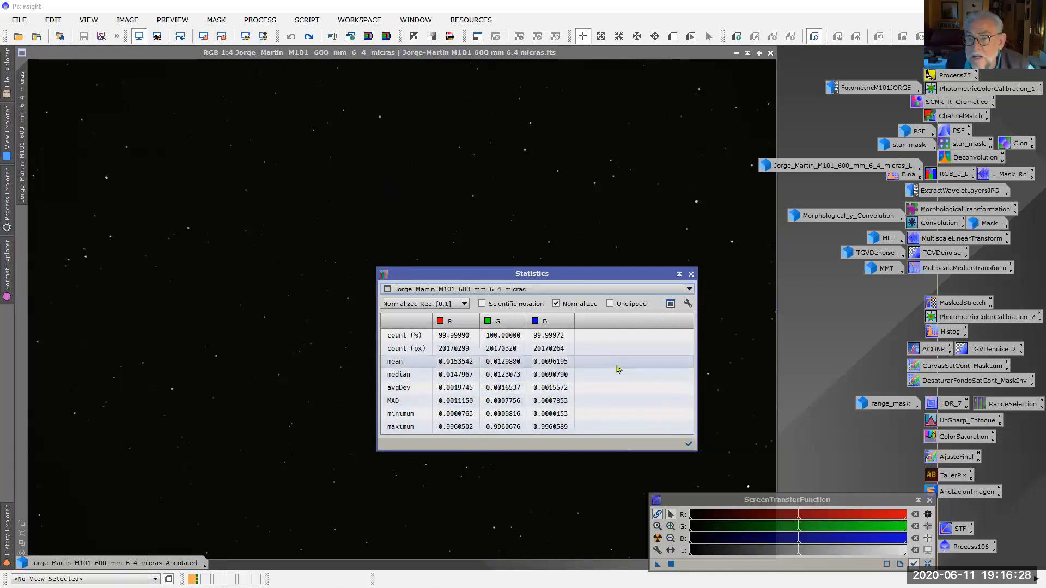
pyautogui.click(680, 275)
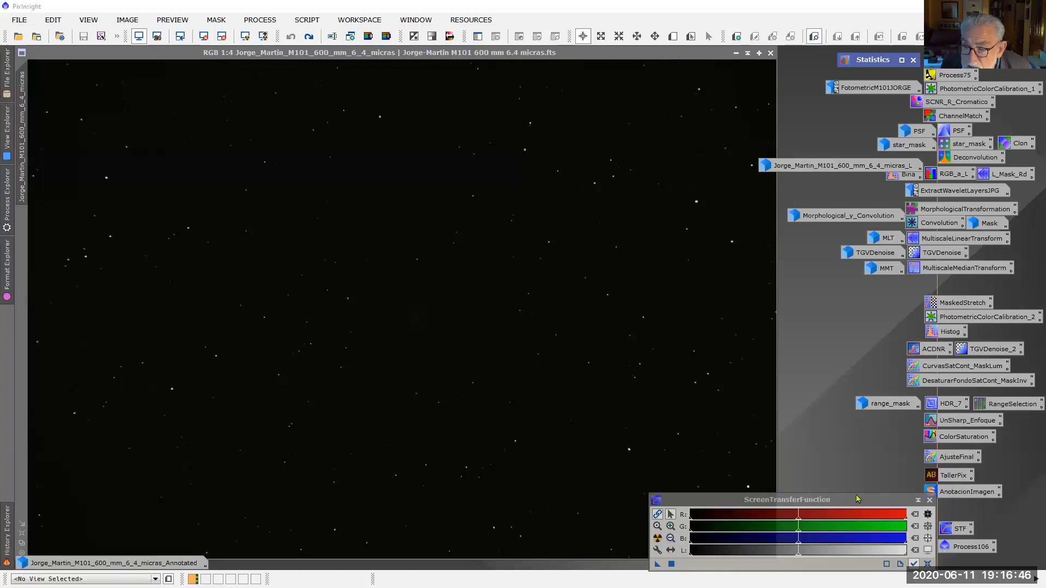
# Step: Auto-stretch the M101 image's screen display with linked RGB channels and magnify the shadows end of the transfer function's scale
pyautogui.click(658, 538)
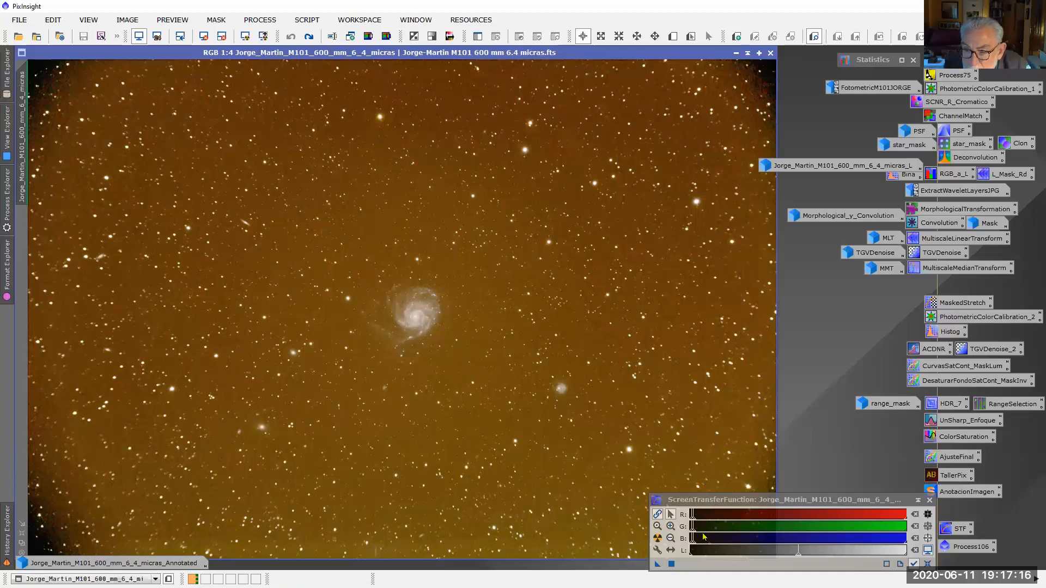
pyautogui.click(707, 503)
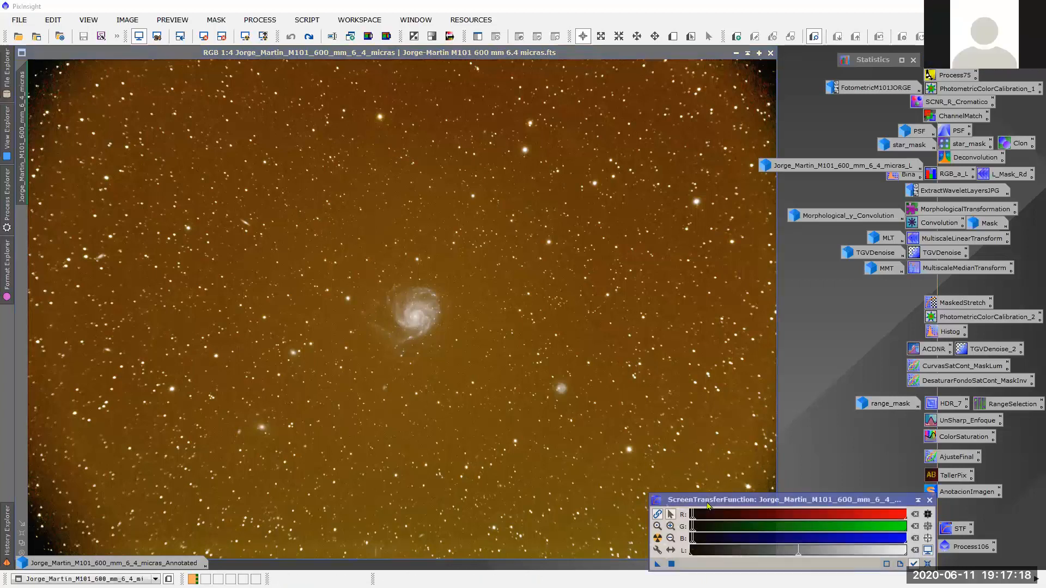
pyautogui.scroll(10, 705, 529)
pyautogui.scroll(-6, 705, 529)
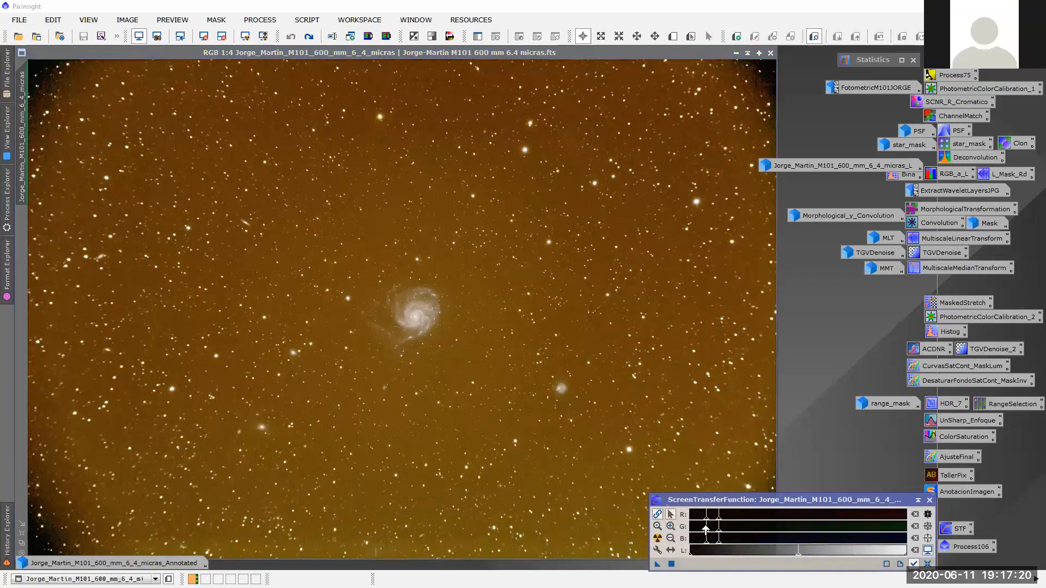
pyautogui.scroll(3, 713, 527)
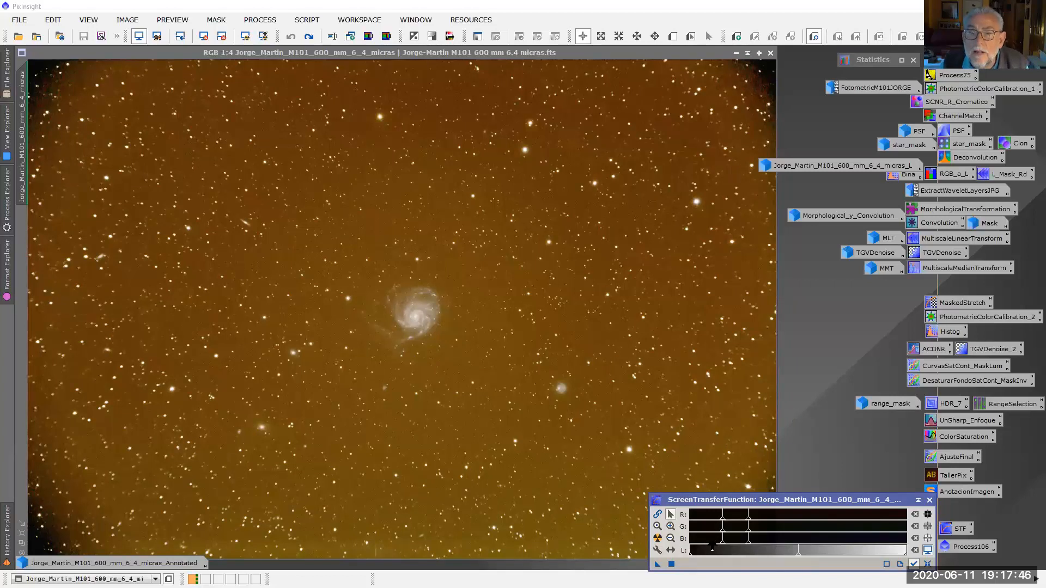
# Step: Auto-stretch the display with unlinked RGB channels, relink them, raise the midtones balance to darken it, and move ScreenTransferFunction off the image
pyautogui.click(657, 538)
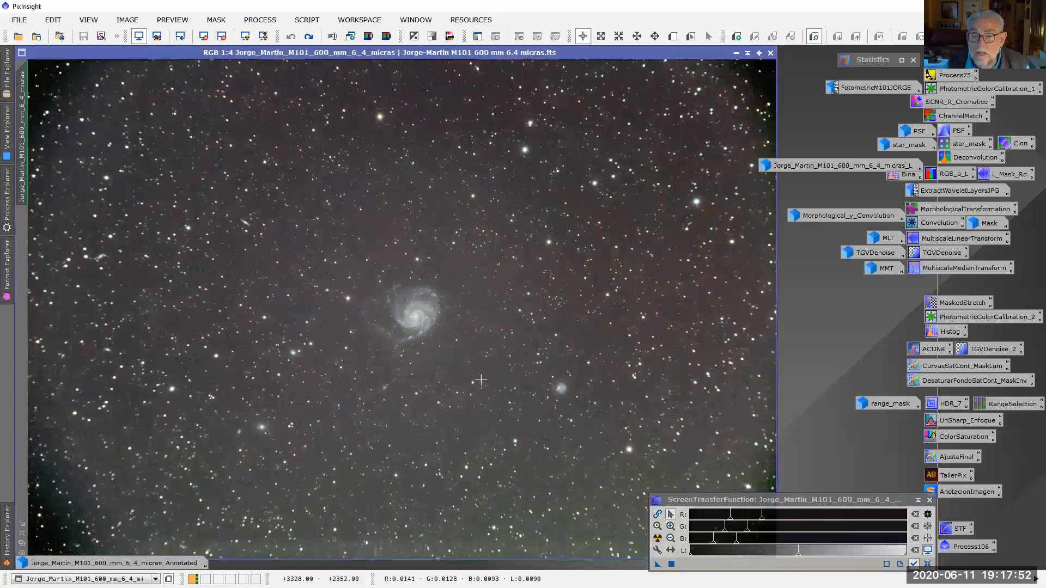
pyautogui.click(657, 515)
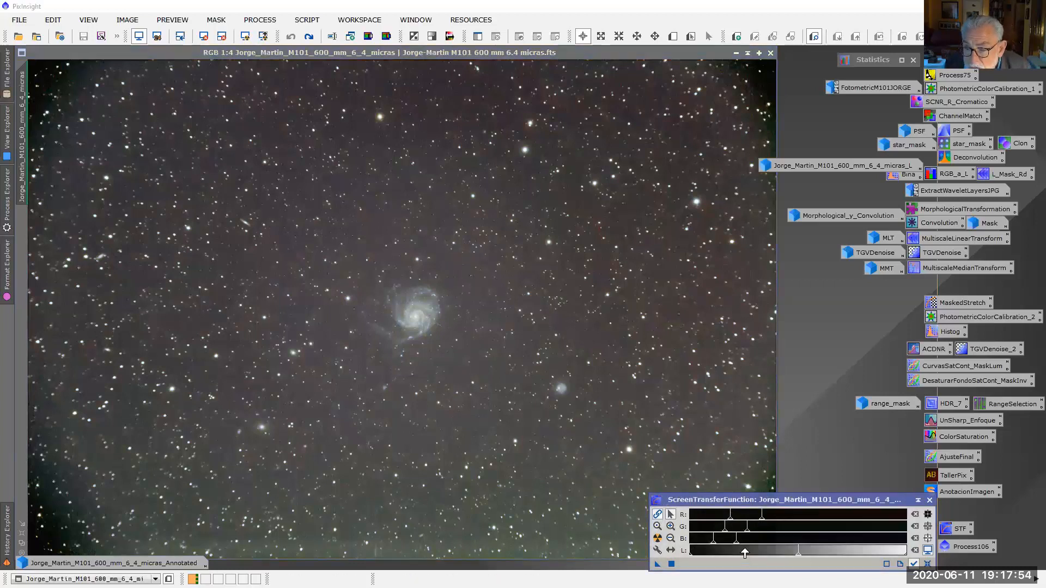
pyautogui.moveTo(739, 543); pyautogui.dragTo(775, 546)
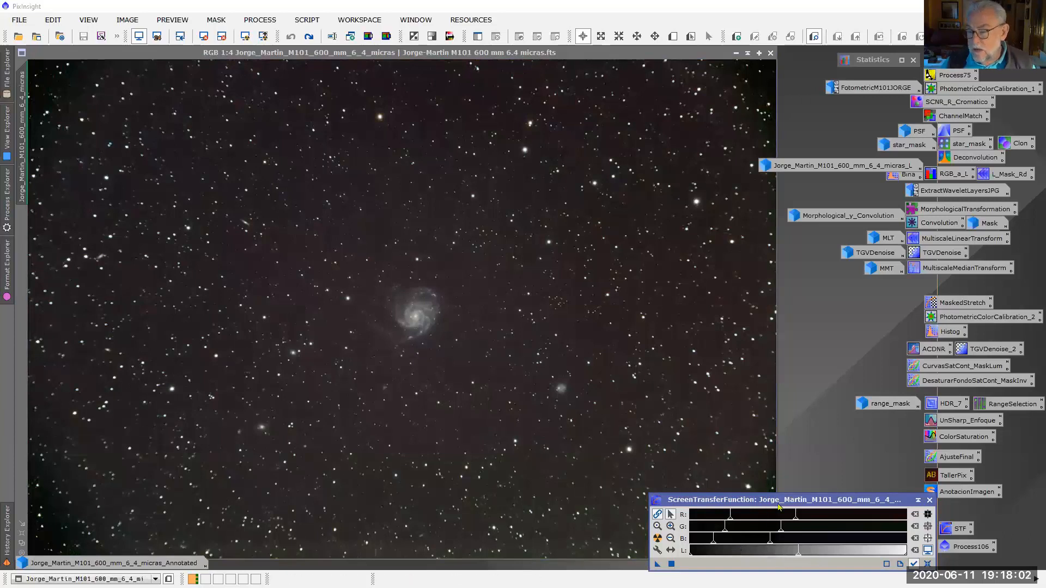
pyautogui.moveTo(796, 506); pyautogui.dragTo(884, 505)
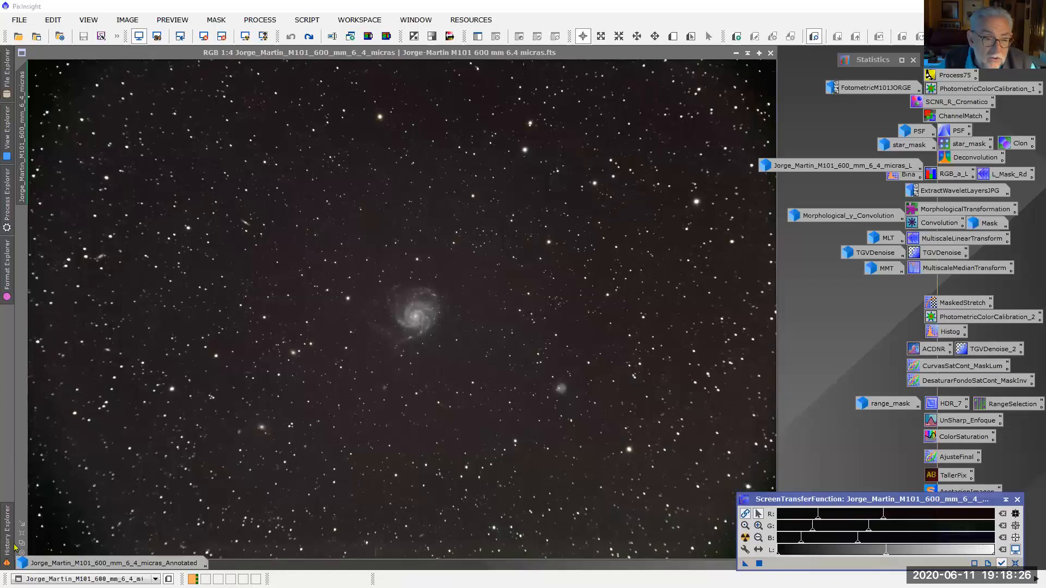
# Step: Inspect the crop frame of the DynamicCrop entry in the image's processing history, and cancel the crop session
pyautogui.moveTo(2, 552)
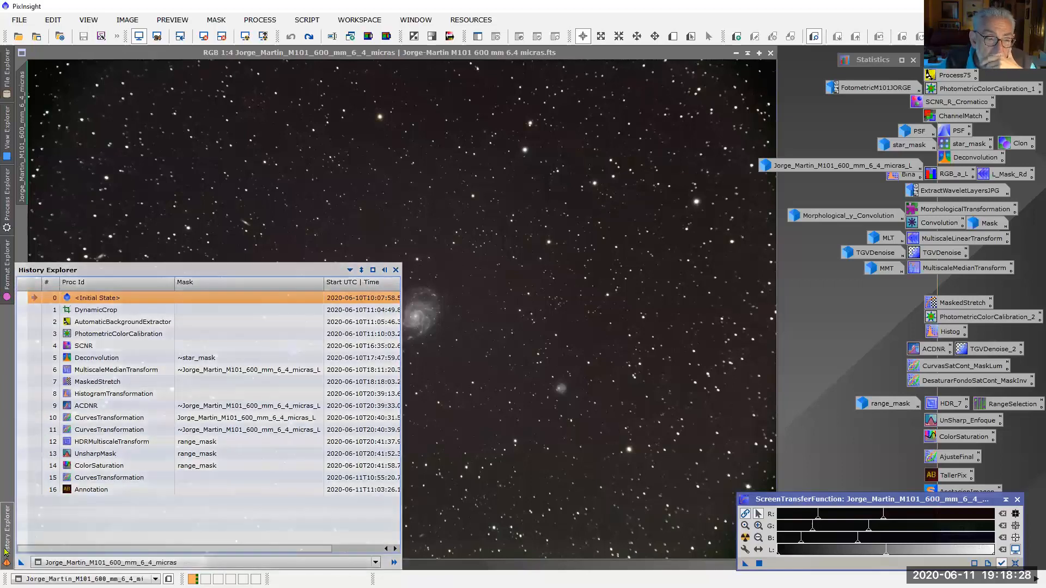
pyautogui.doubleClick(90, 313)
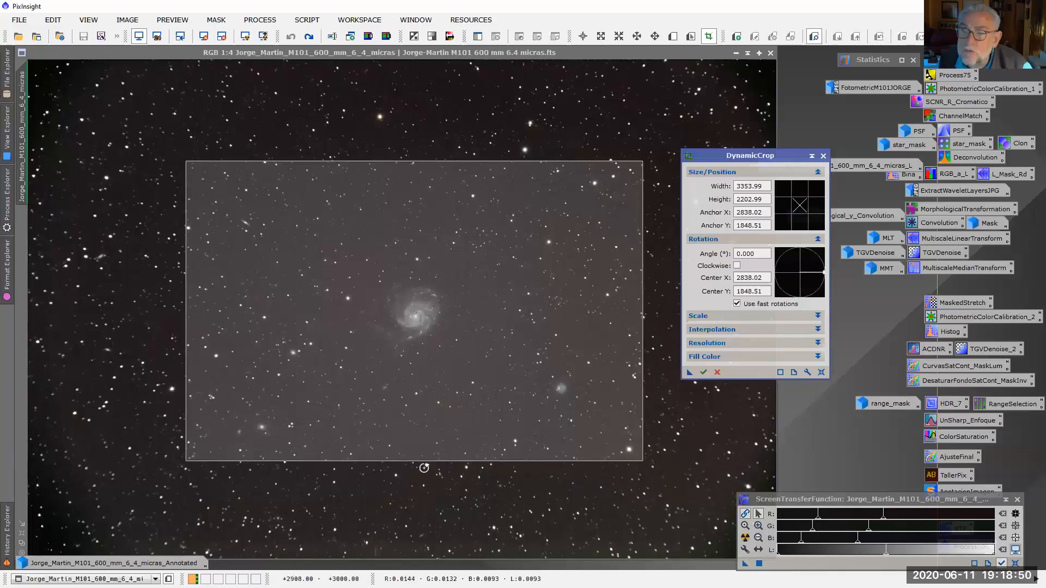
pyautogui.click(9, 539)
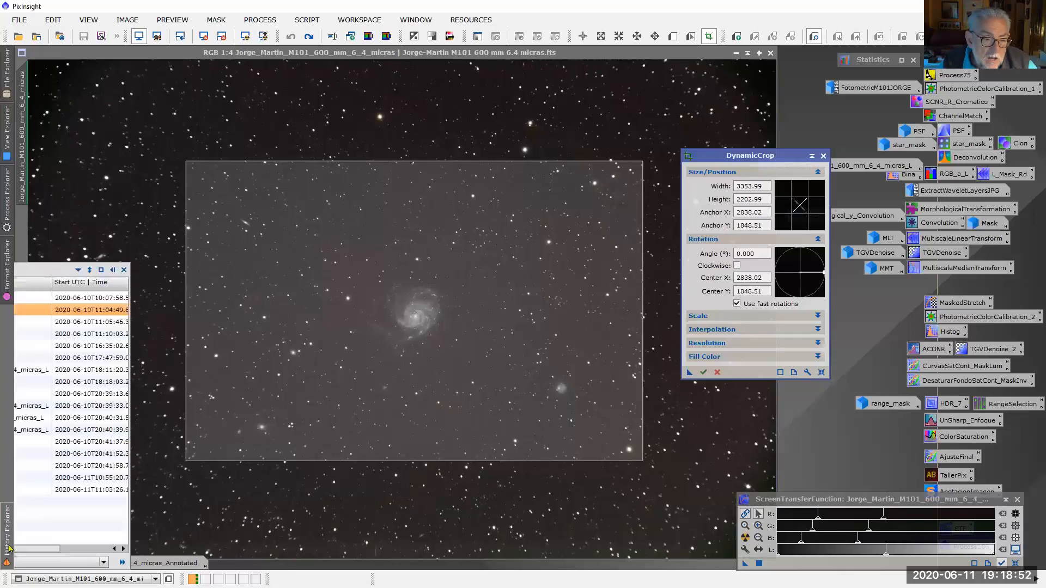
pyautogui.click(34, 313)
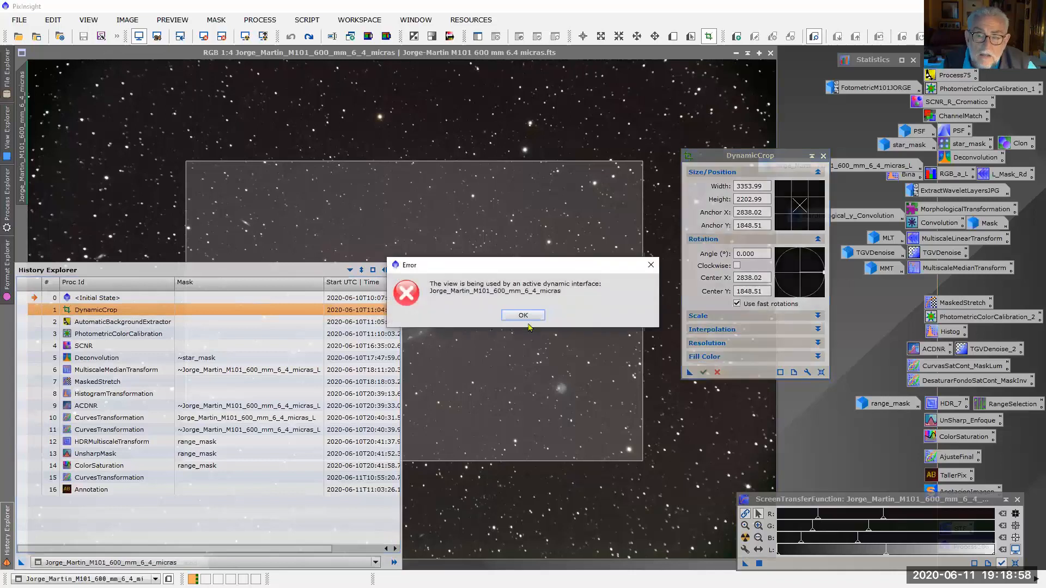
pyautogui.click(515, 314)
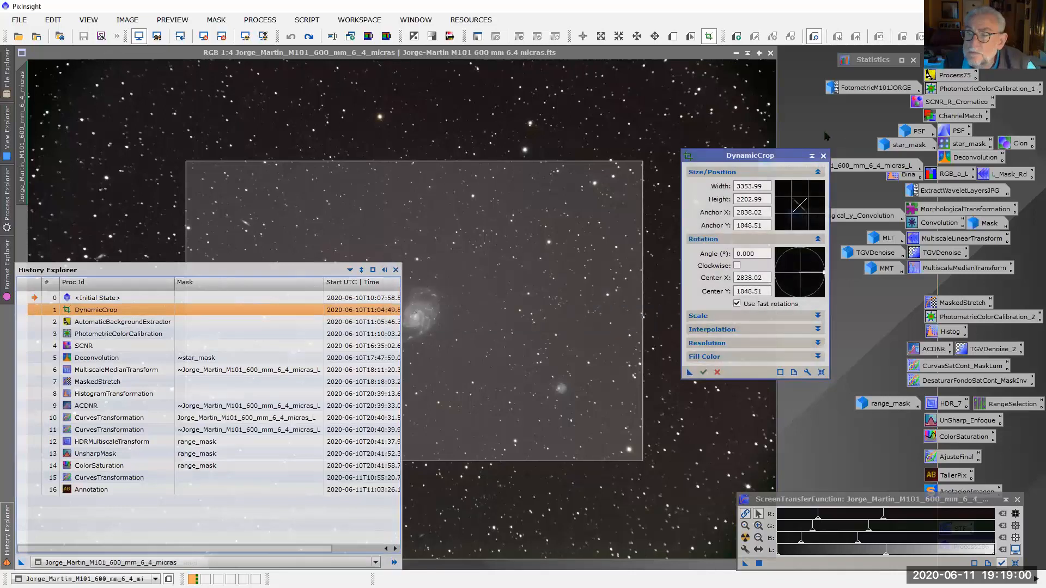
pyautogui.click(822, 157)
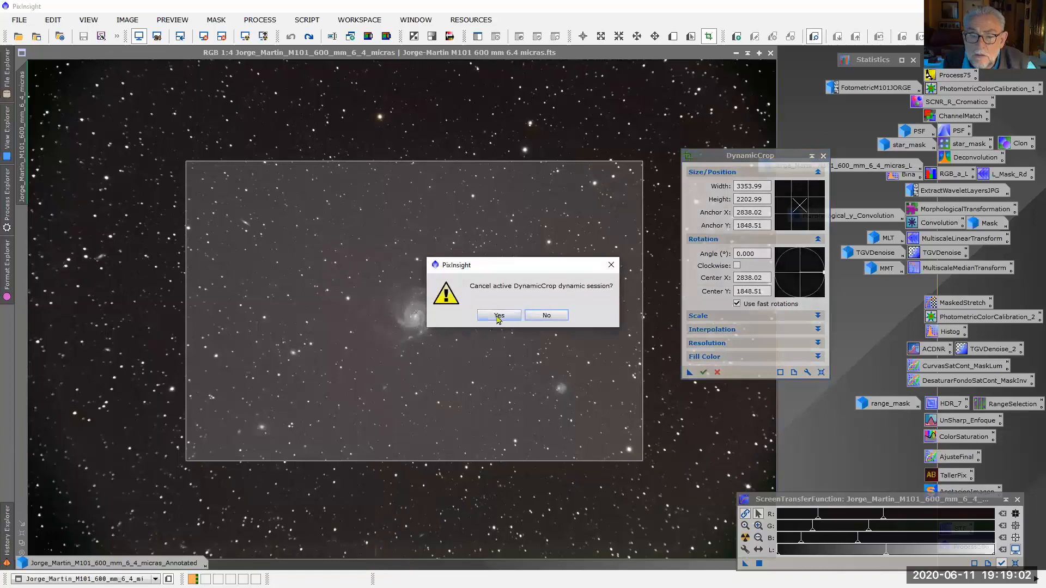
pyautogui.click(498, 316)
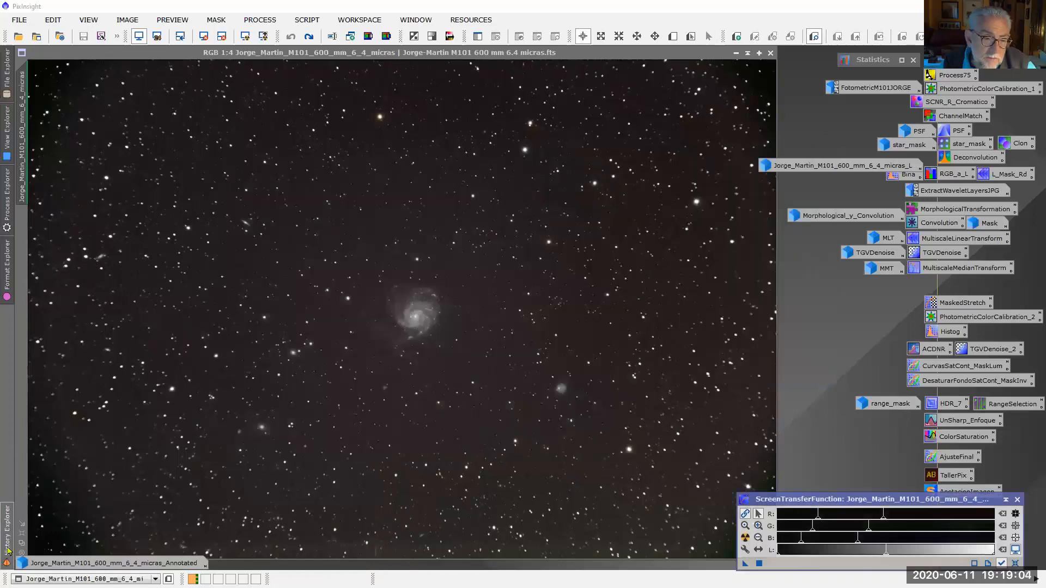
# Step: Restore the image to its DynamicCrop history state and fit the image window to the cropped frame
pyautogui.moveTo(9, 554)
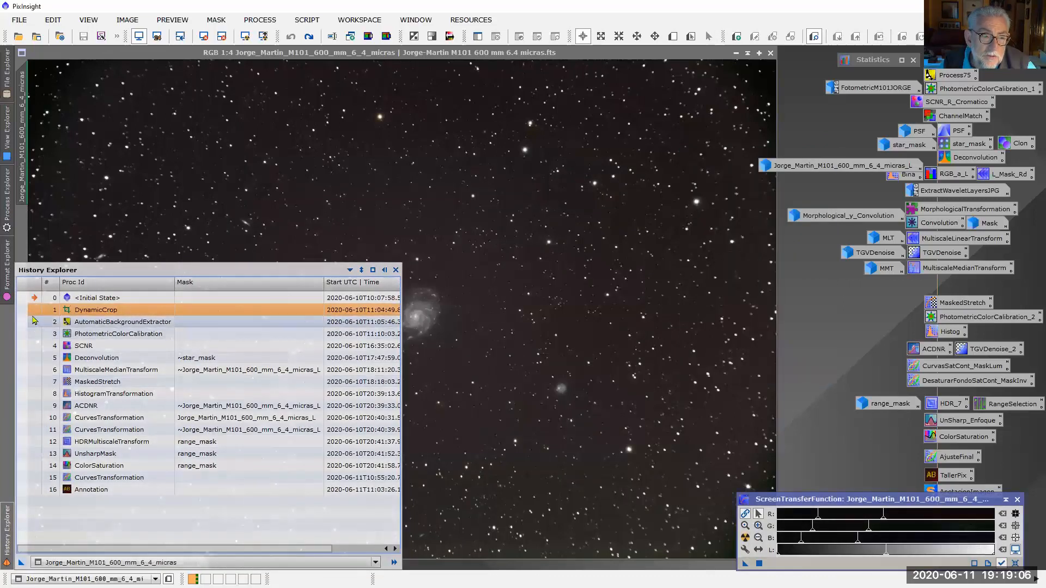
pyautogui.click(33, 313)
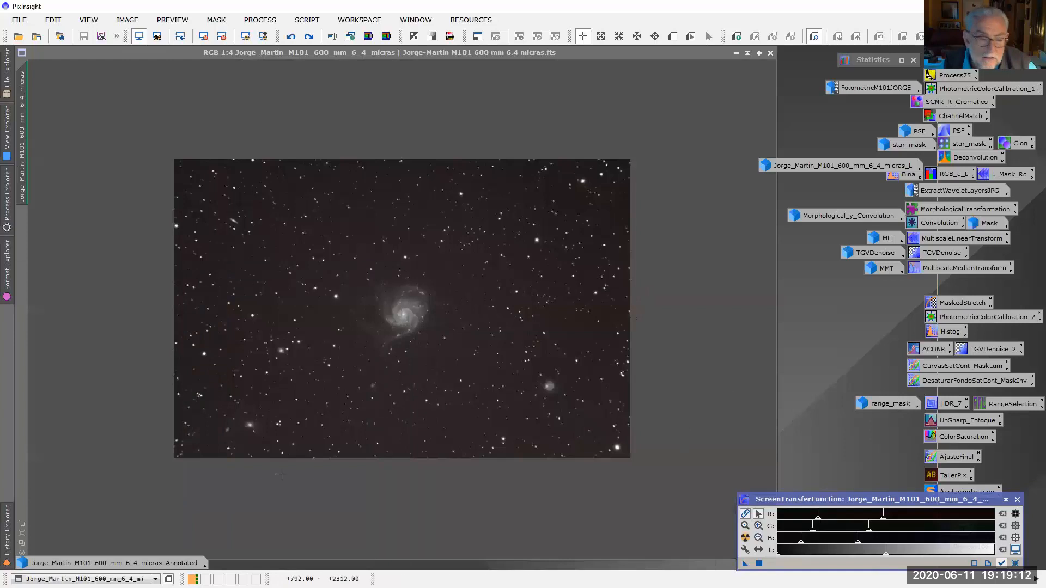
pyautogui.moveTo(20, 547)
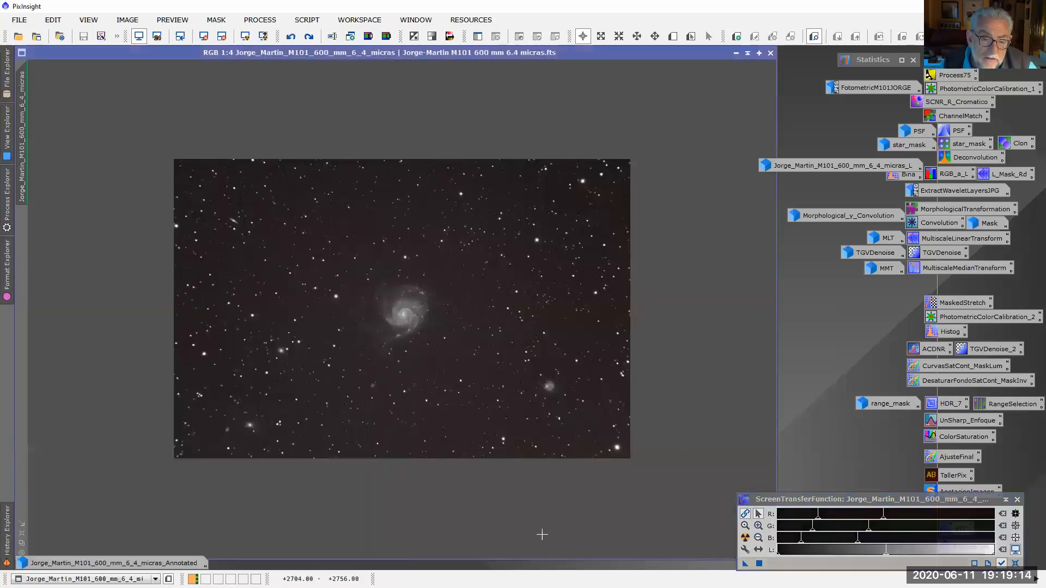
pyautogui.click(22, 535)
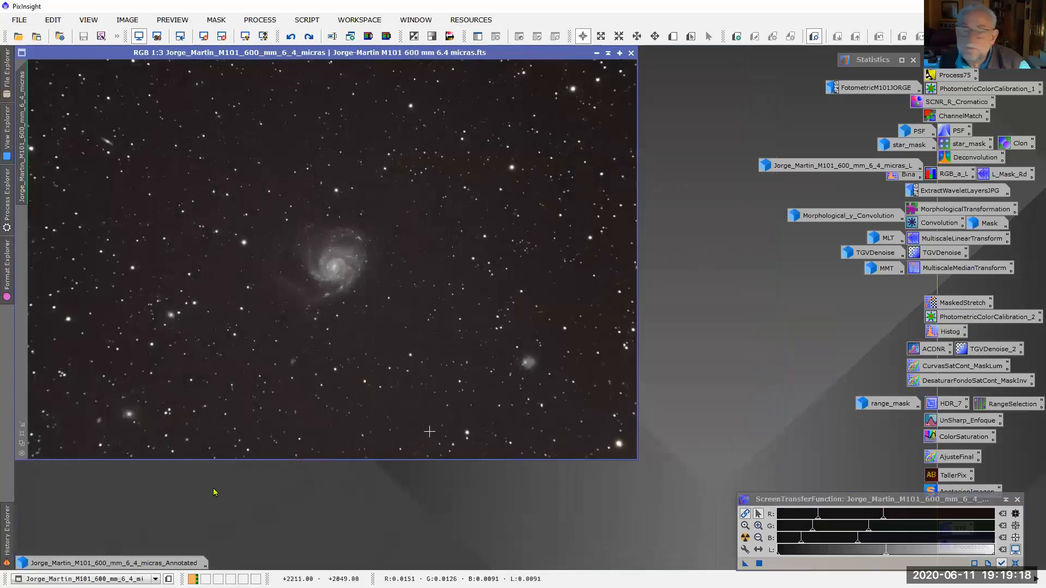
pyautogui.moveTo(8, 520)
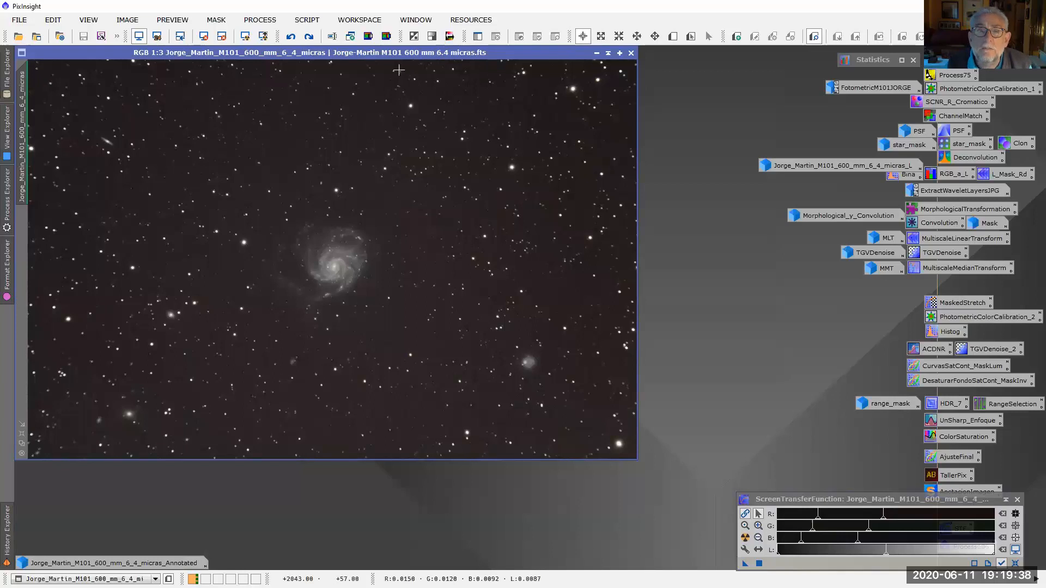
# Step: Open the AutomaticBackgroundExtractor process and set its target image correction to Division
pyautogui.click(305, 20)
pyautogui.moveTo(272, 23)
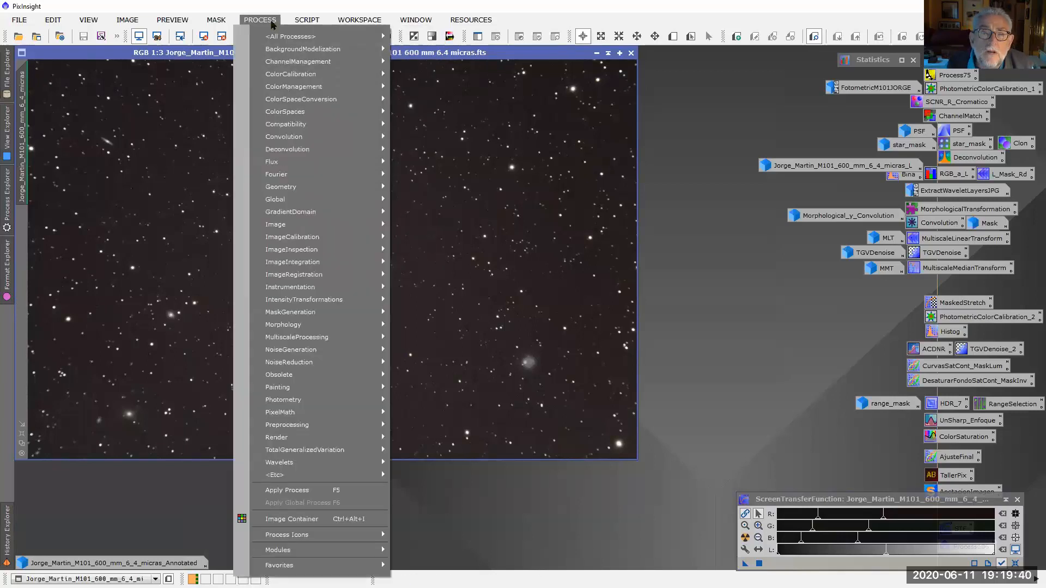
pyautogui.moveTo(281, 50)
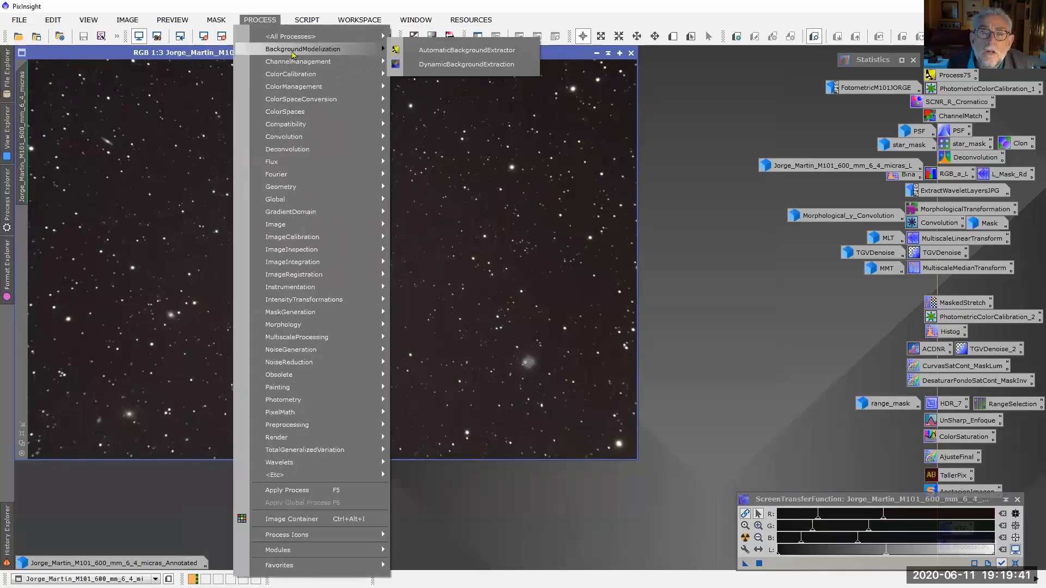
pyautogui.click(444, 52)
pyautogui.moveTo(447, 351); pyautogui.dragTo(699, 198)
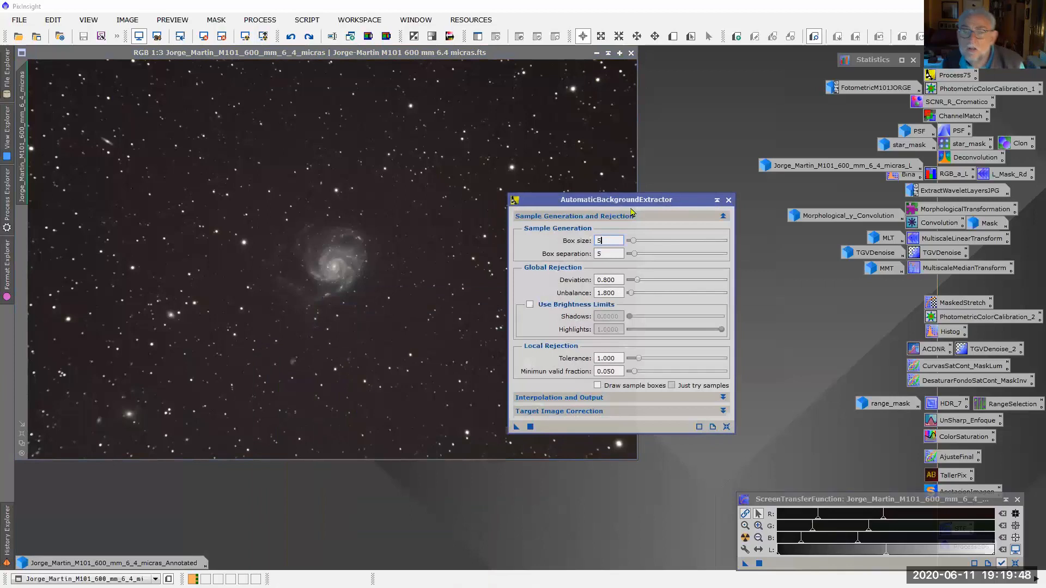
pyautogui.click(724, 411)
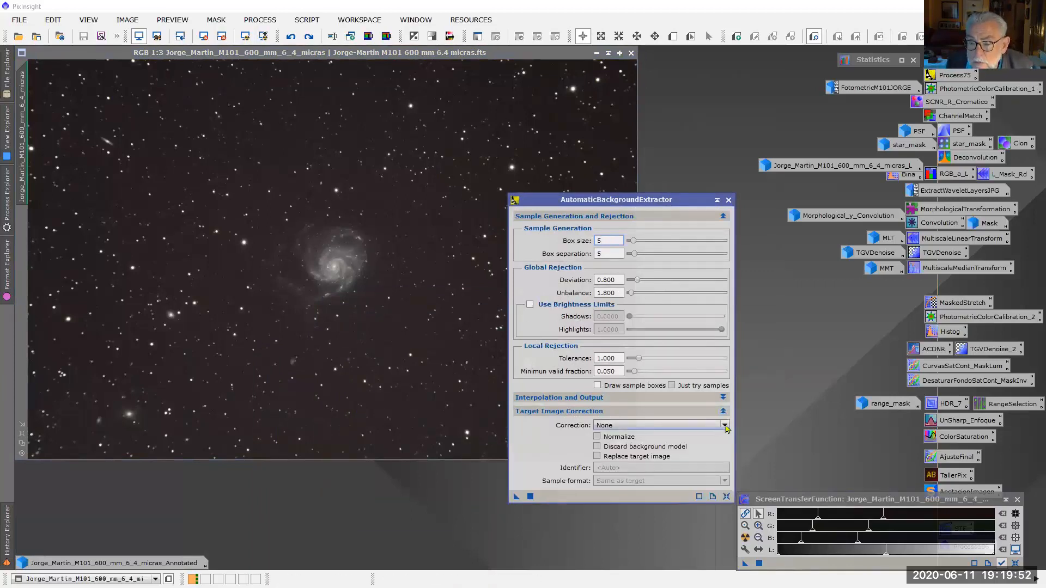
pyautogui.click(725, 426)
pyautogui.click(654, 454)
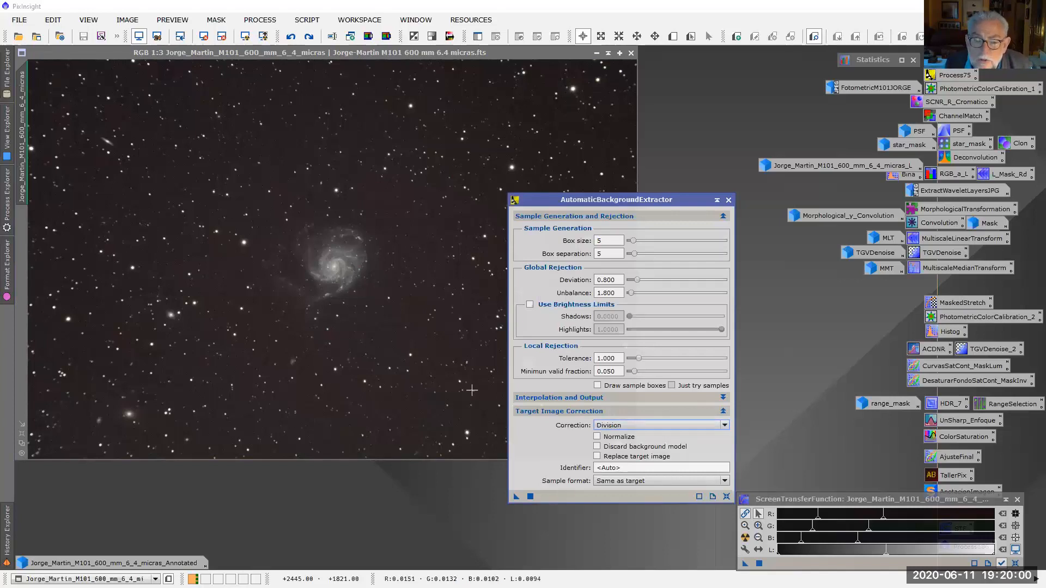
# Step: Advance the image to its AutomaticBackgroundExtractor history state, close the extractor dialog, and re-stretch the display with a raised midtones balance
pyautogui.click(8, 529)
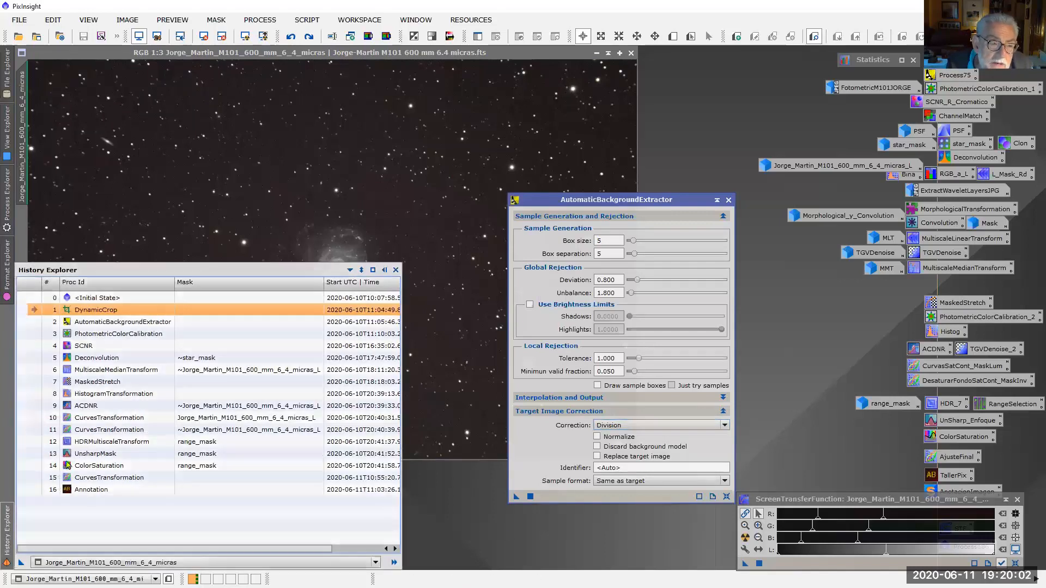
pyautogui.click(34, 325)
pyautogui.doubleClick(33, 322)
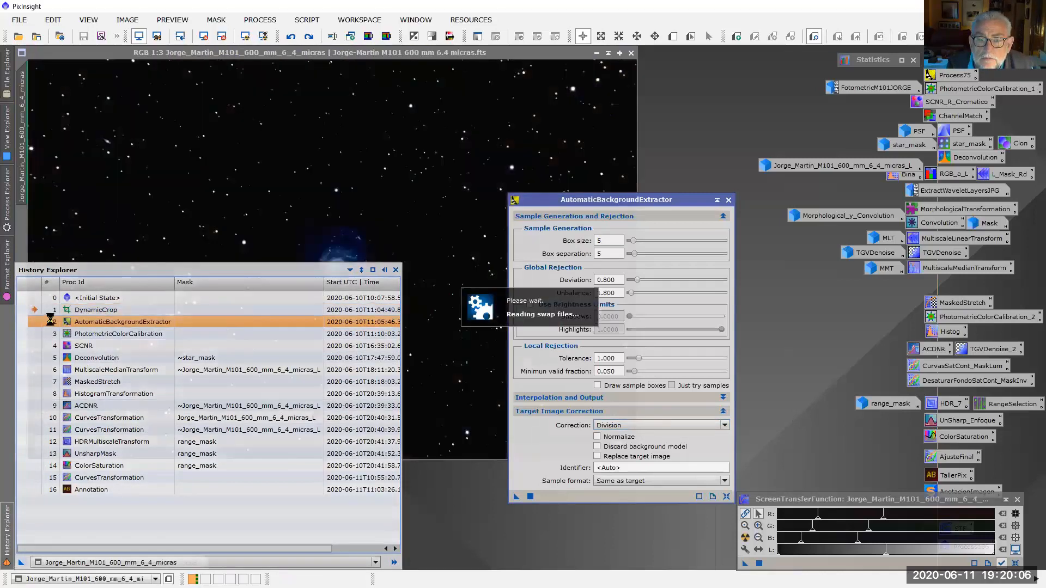
pyautogui.click(728, 200)
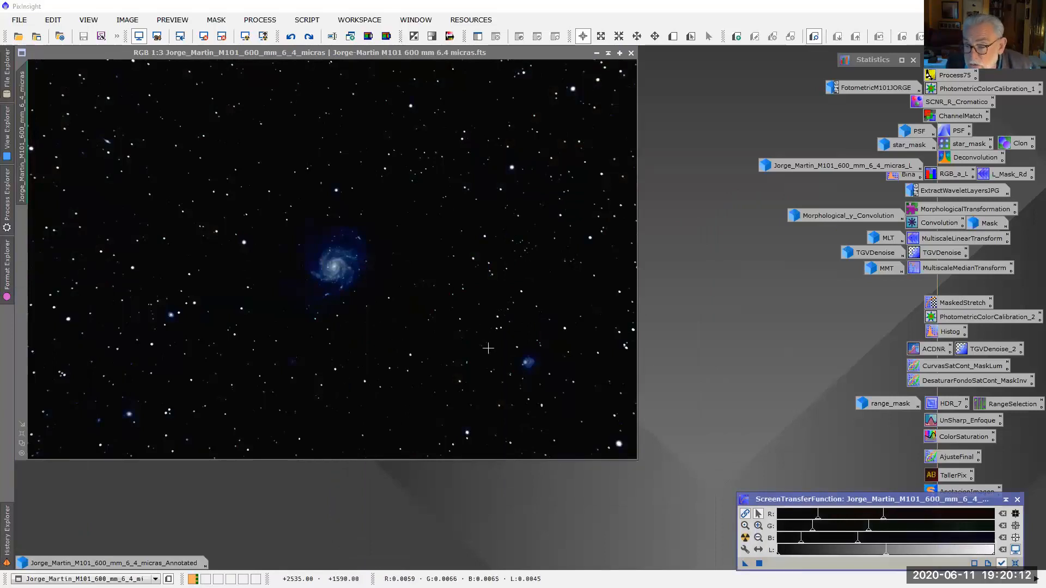
pyautogui.click(745, 538)
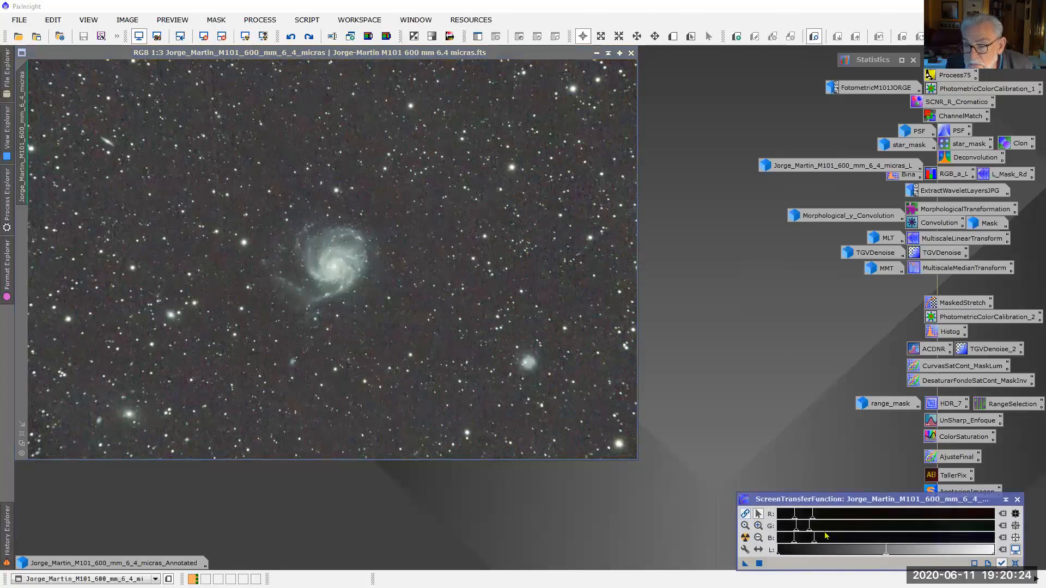
pyautogui.moveTo(816, 546); pyautogui.dragTo(886, 548)
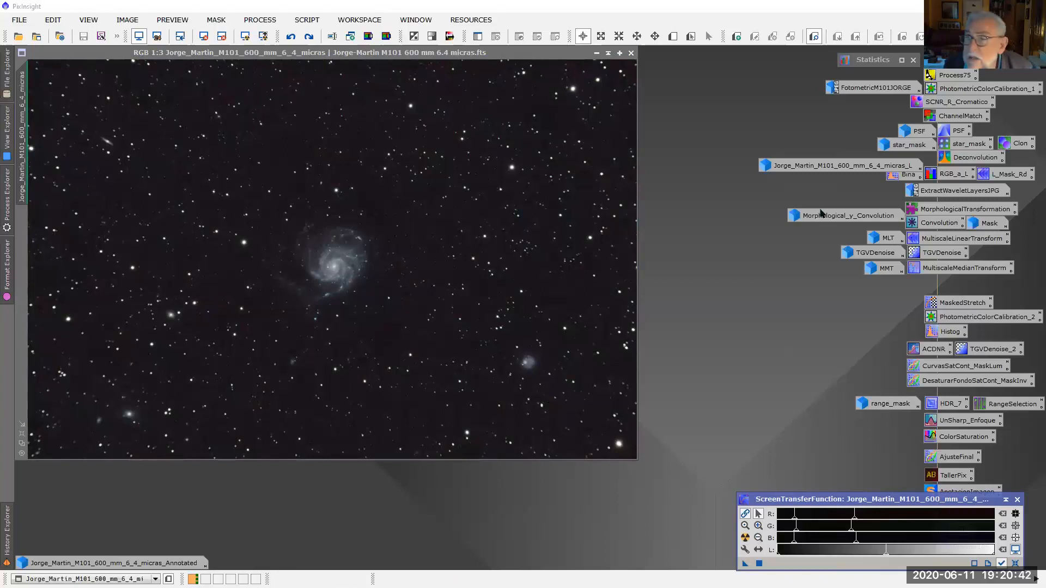
# Step: Open the first saved PhotometricColorCalibration process, search online for the coordinates of M101, and load them into its image parameters
pyautogui.doubleClick(989, 89)
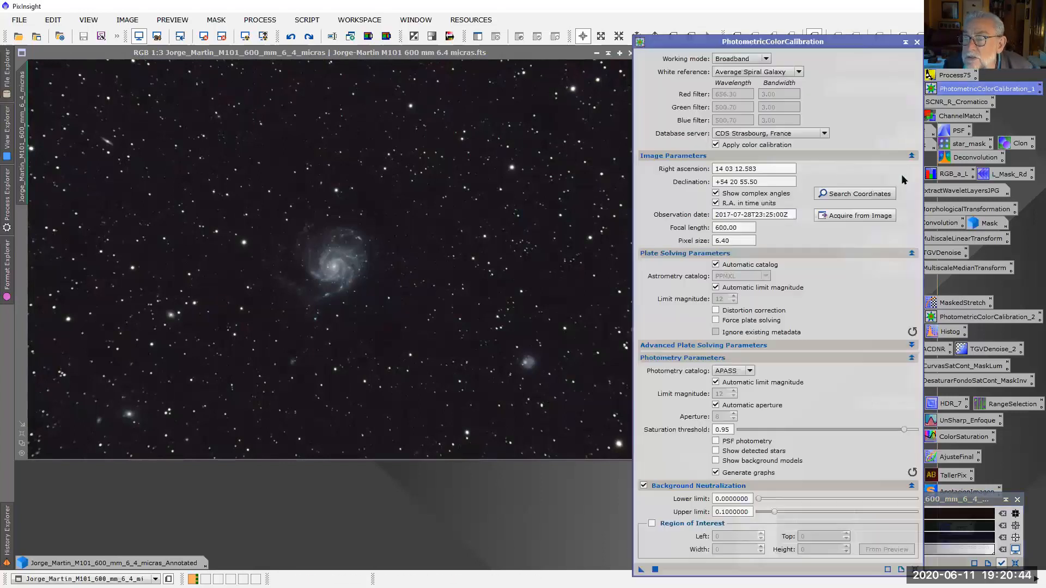
pyautogui.moveTo(837, 44); pyautogui.dragTo(749, 37)
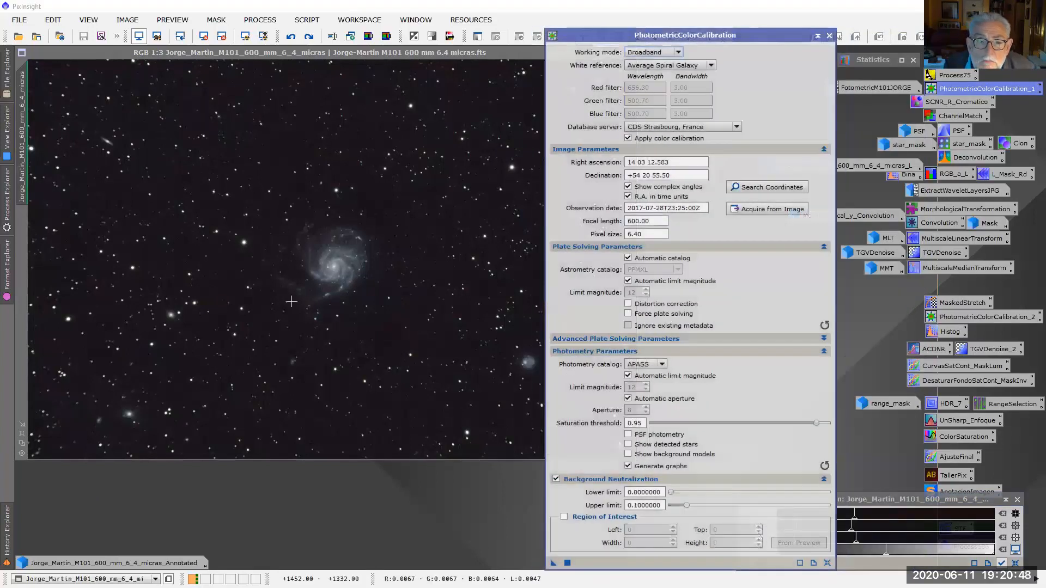
pyautogui.click(762, 191)
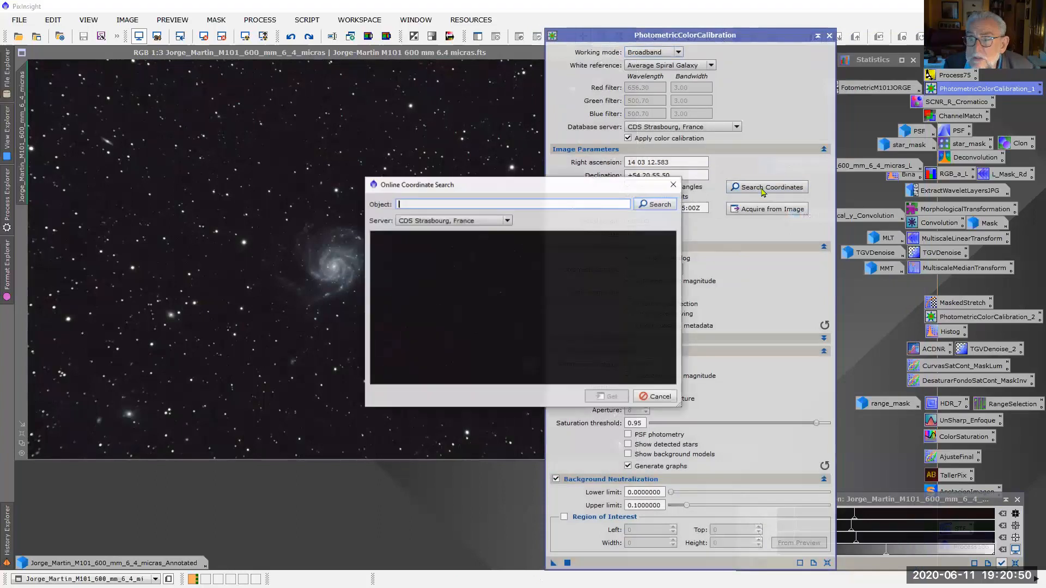
pyautogui.write('M101')
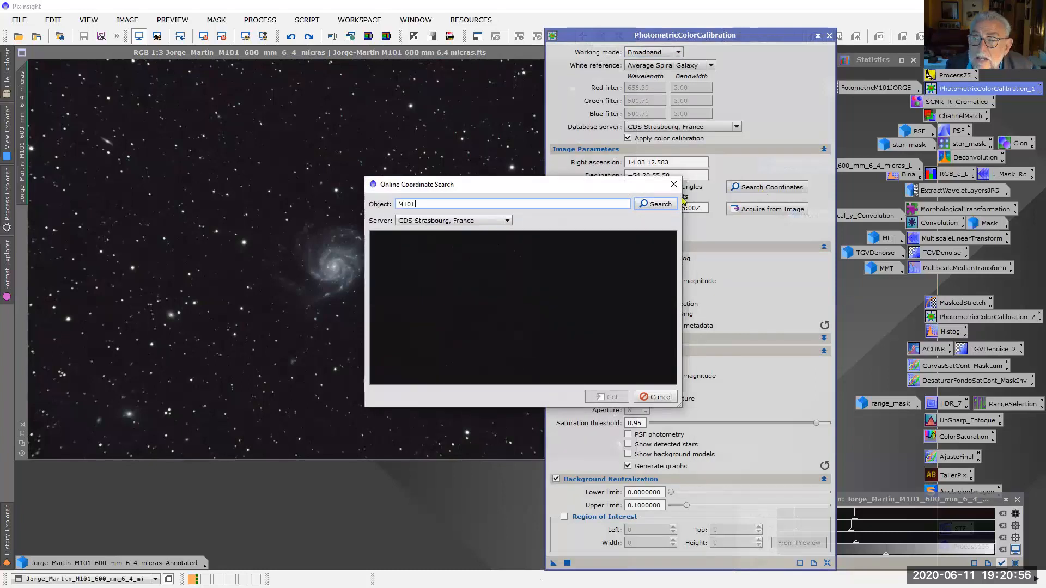
pyautogui.click(656, 204)
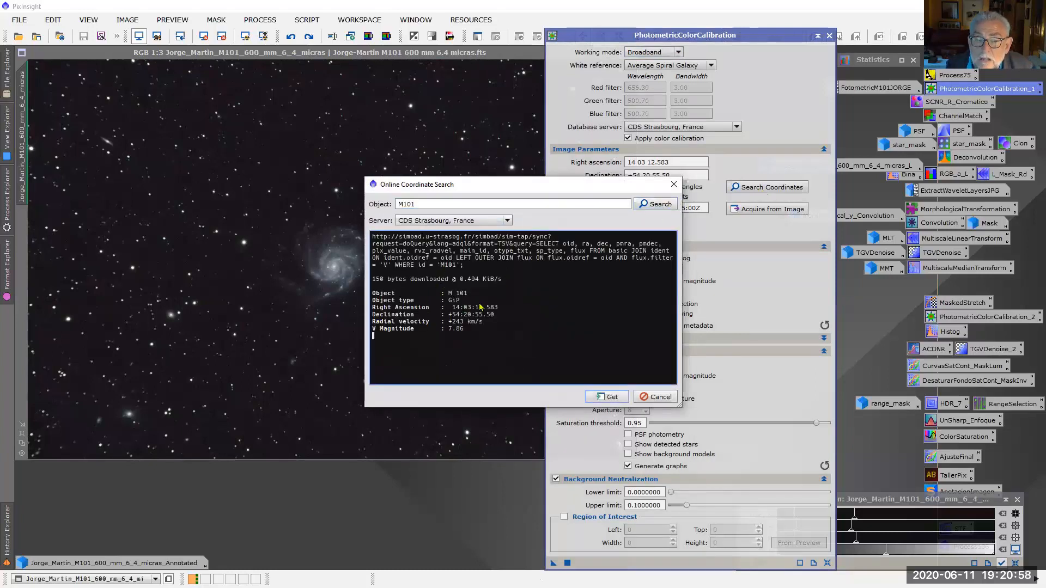
pyautogui.click(611, 397)
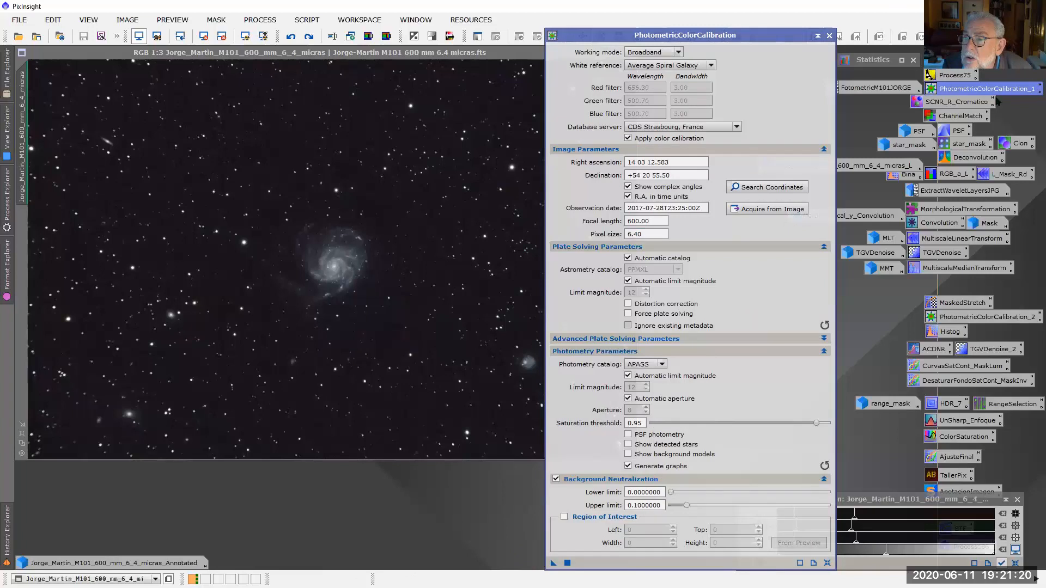
# Step: Open the saved White Balance Functions graph and advance the galaxy image to its PhotometricColorCalibration history state
pyautogui.doubleClick(899, 88)
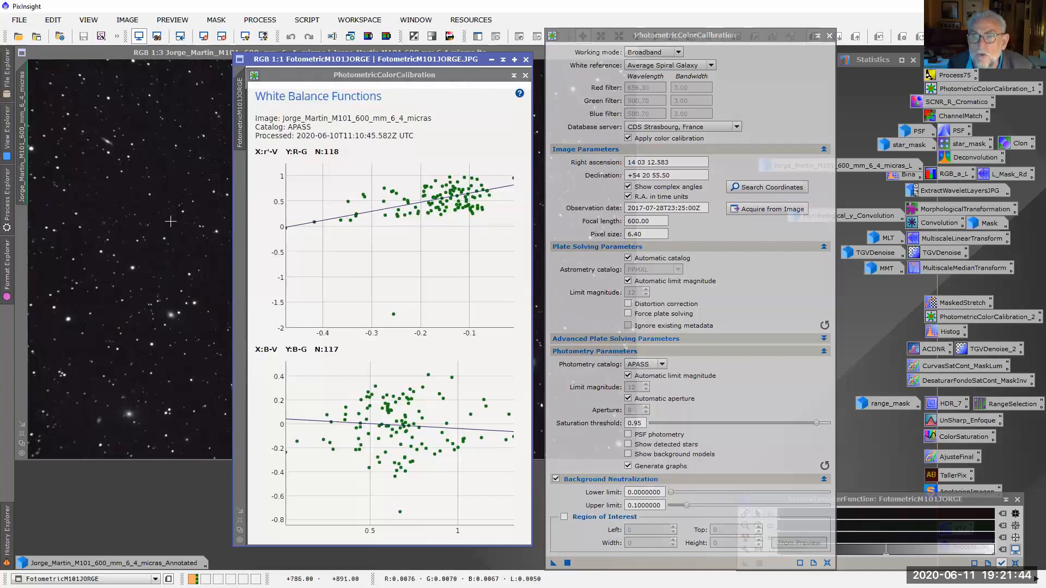
pyautogui.click(6, 538)
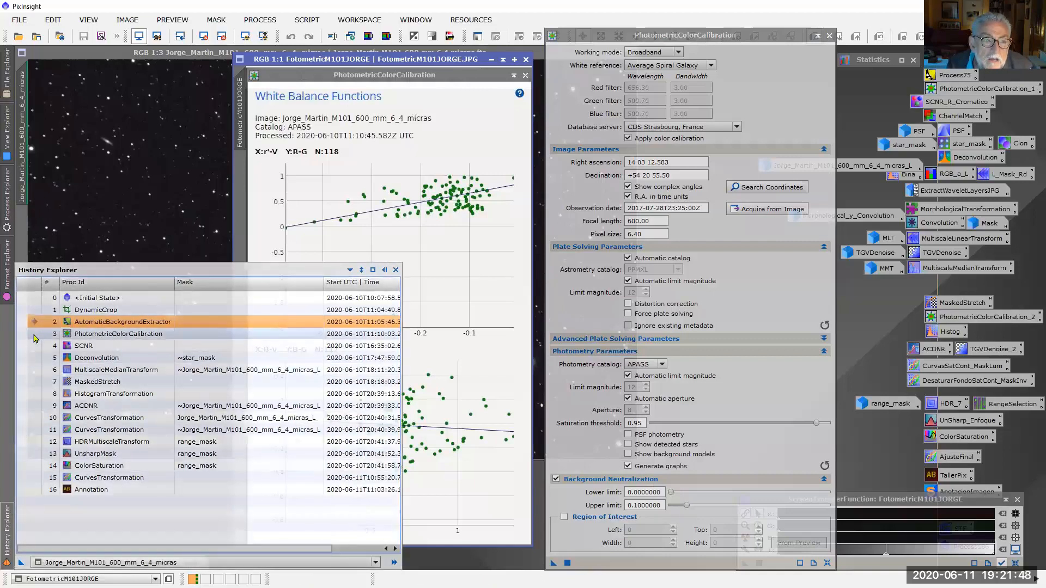
pyautogui.click(35, 334)
pyautogui.doubleClick(35, 334)
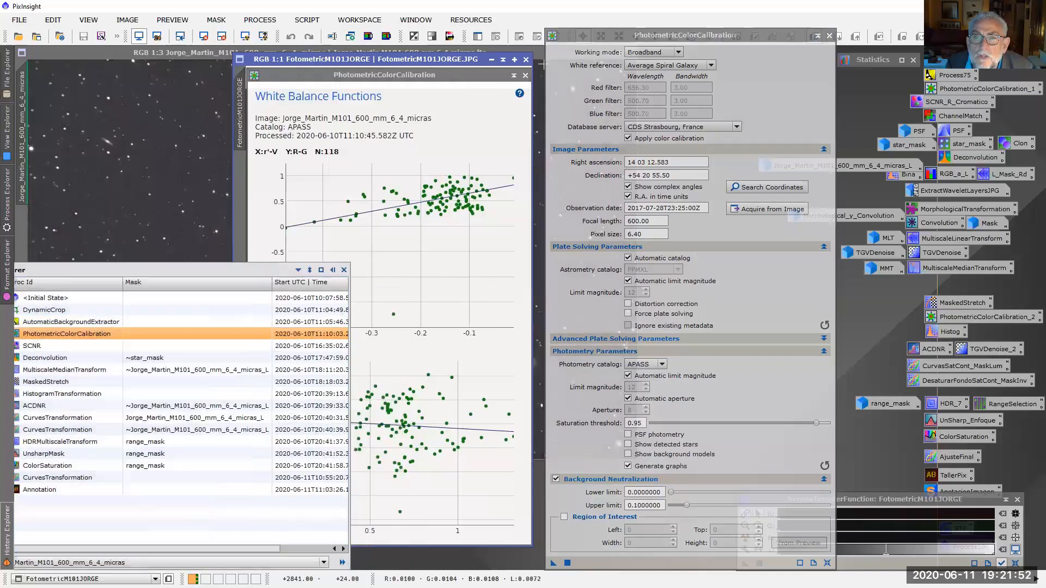
# Step: Minimize the White Balance Functions graph window and close the PhotometricColorCalibration dialog
pyautogui.click(491, 62)
pyautogui.click(817, 35)
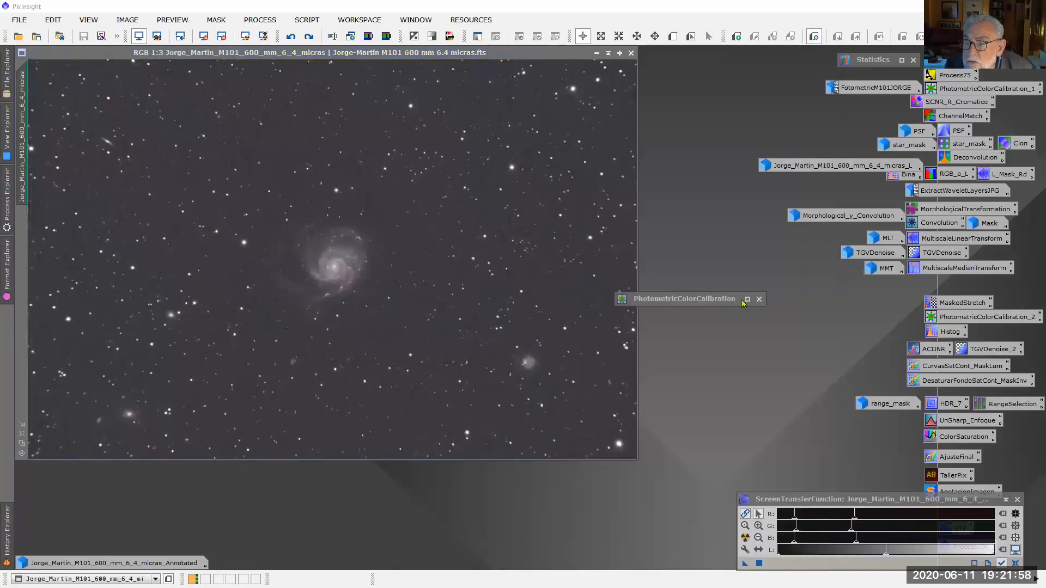
pyautogui.click(758, 299)
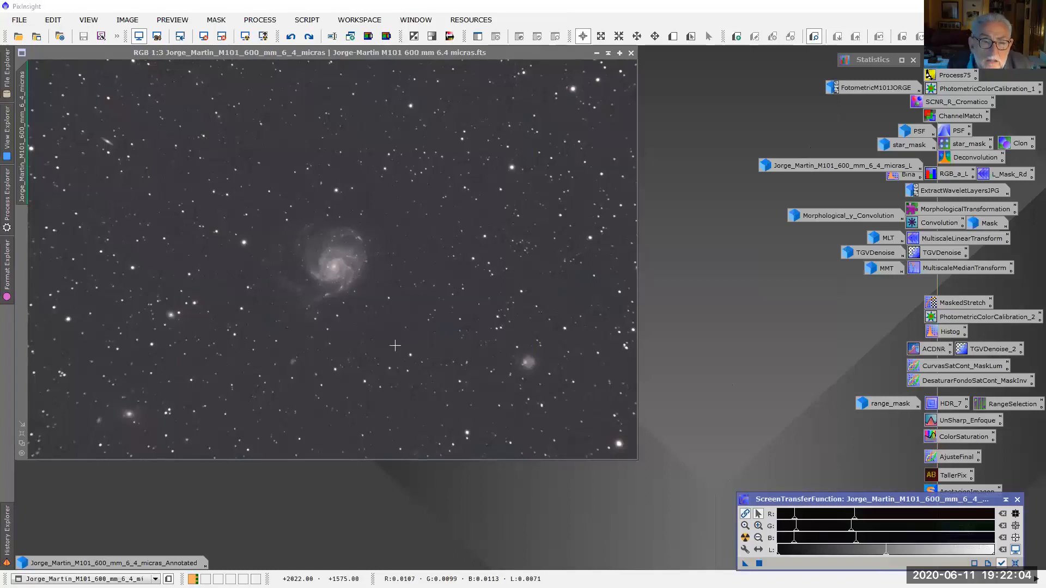
# Step: Compare the image before and after color calibration, and darken the screen stretch by raising the linked RGB midtones balance
pyautogui.click(292, 37)
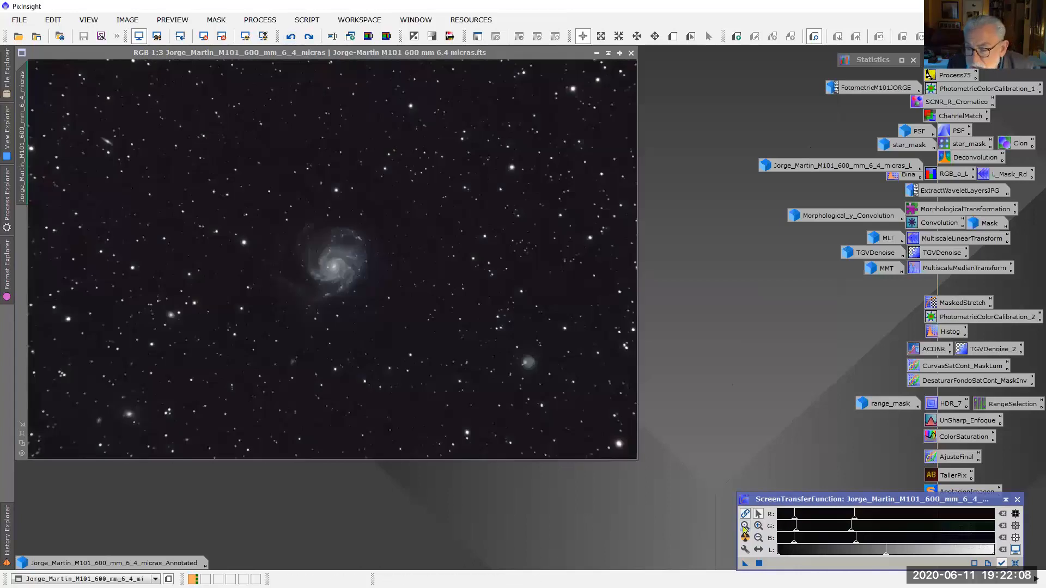
pyautogui.click(309, 37)
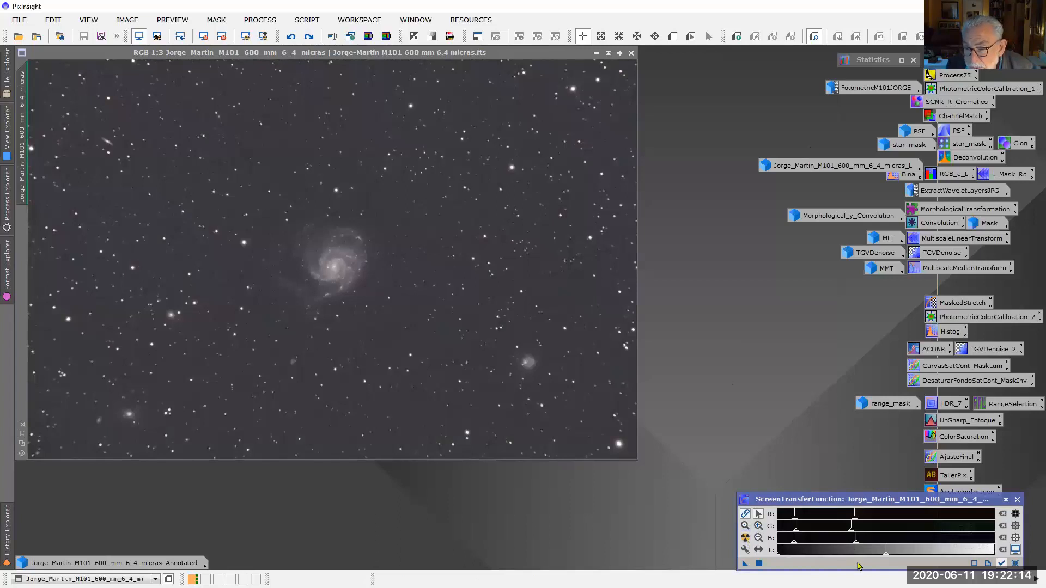
pyautogui.moveTo(857, 543); pyautogui.dragTo(891, 542)
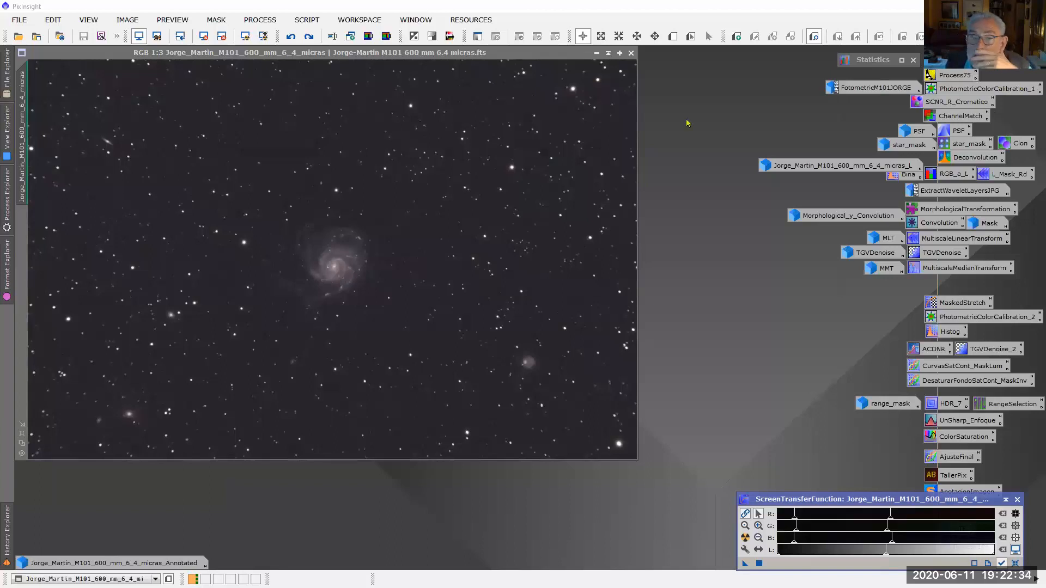
# Step: Open the SCNR process from the image's history and set its amount to 0.60, keeping Green as the color to remove
pyautogui.scroll(3, 337, 272)
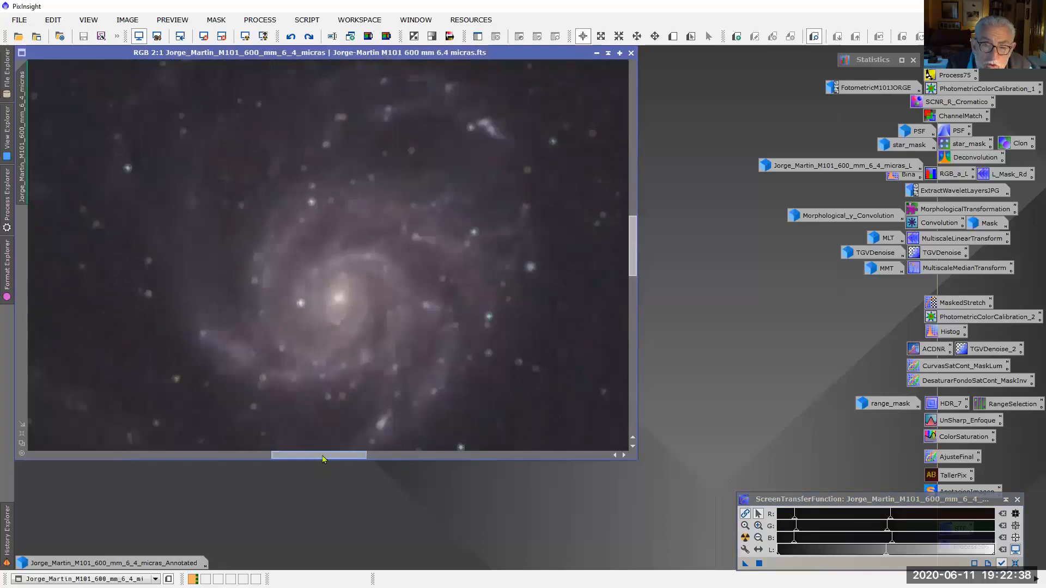
pyautogui.moveTo(322, 457)
pyautogui.mouseDown()
pyautogui.moveTo(310, 457)
pyautogui.moveTo(321, 456)
pyautogui.mouseUp()
pyautogui.scroll(-1, 415, 361)
pyautogui.scroll(2, 415, 361)
pyautogui.scroll(-1, 415, 361)
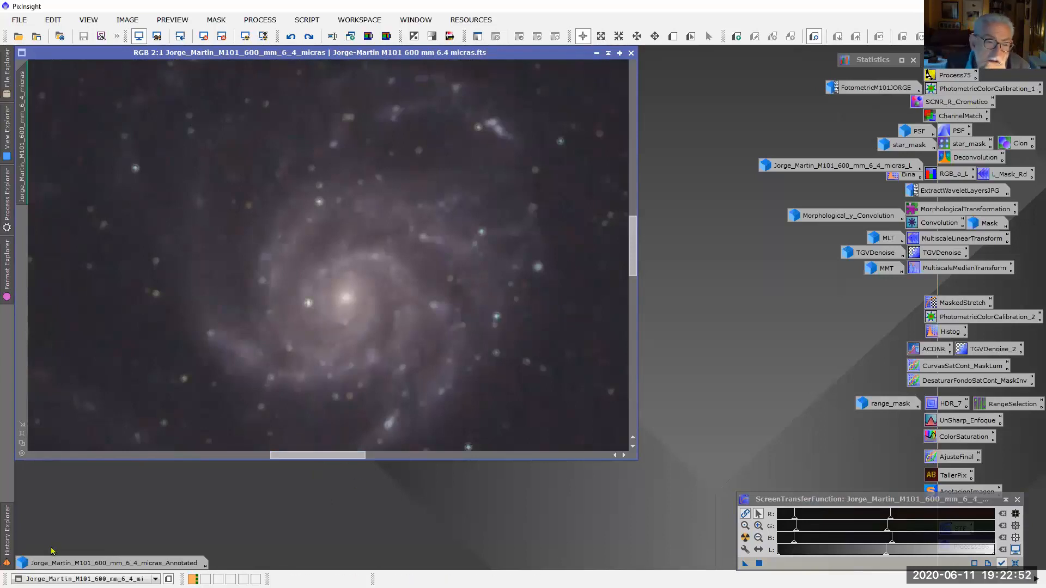
pyautogui.click(8, 545)
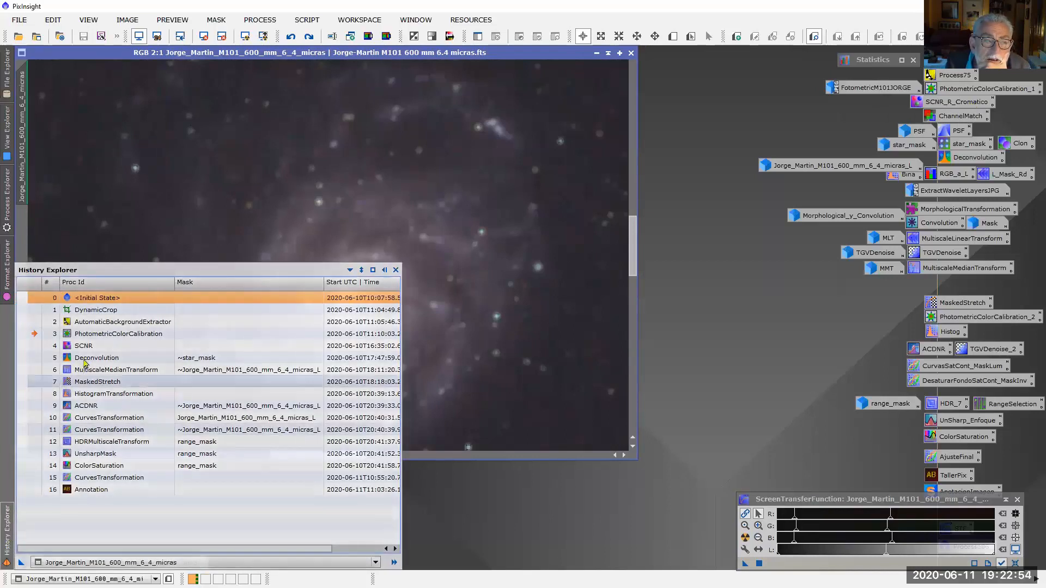
pyautogui.doubleClick(105, 347)
pyautogui.moveTo(843, 393); pyautogui.dragTo(721, 295)
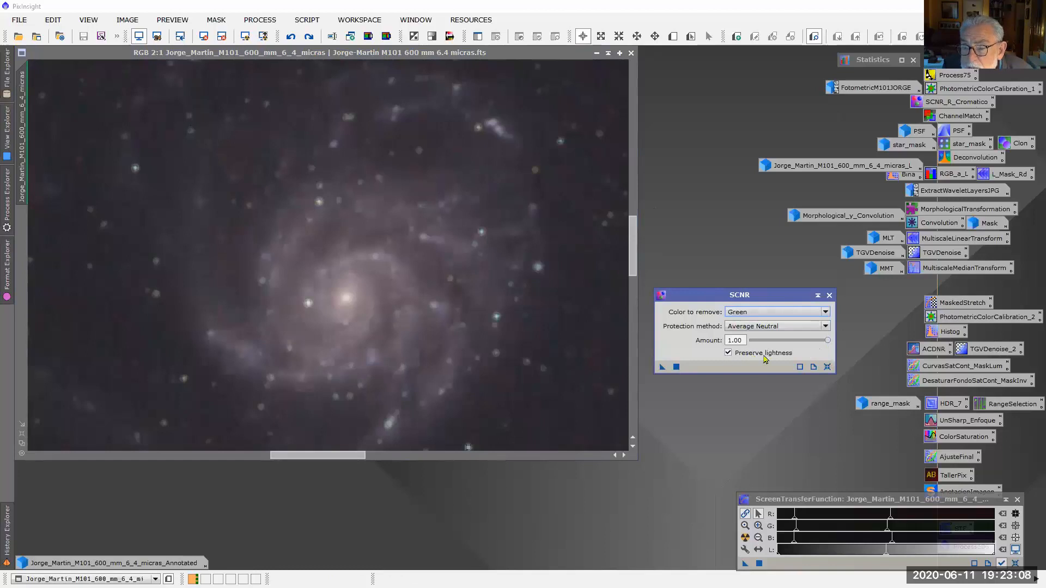
pyautogui.moveTo(827, 342); pyautogui.dragTo(799, 344)
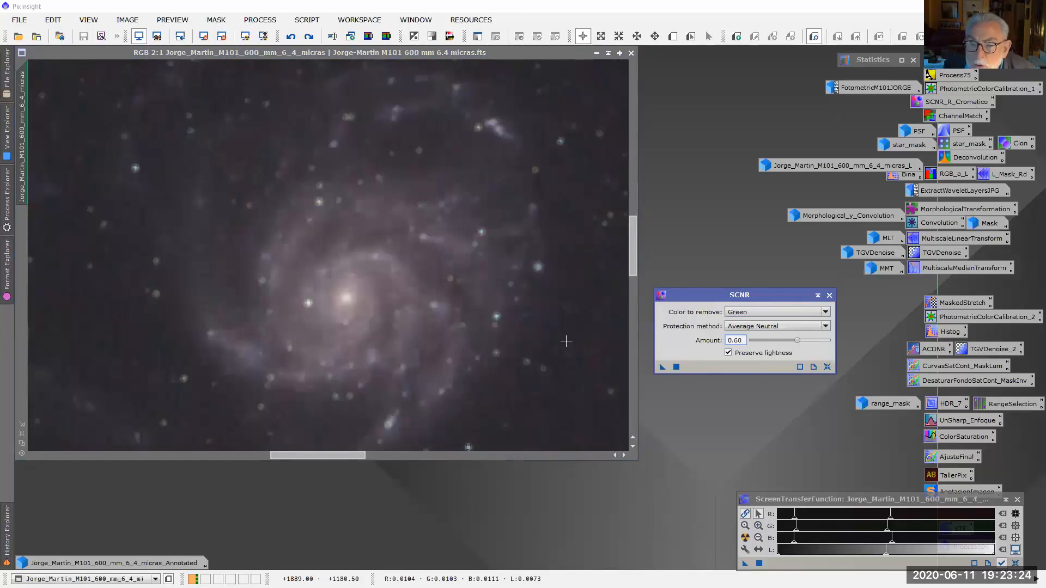
pyautogui.click(826, 312)
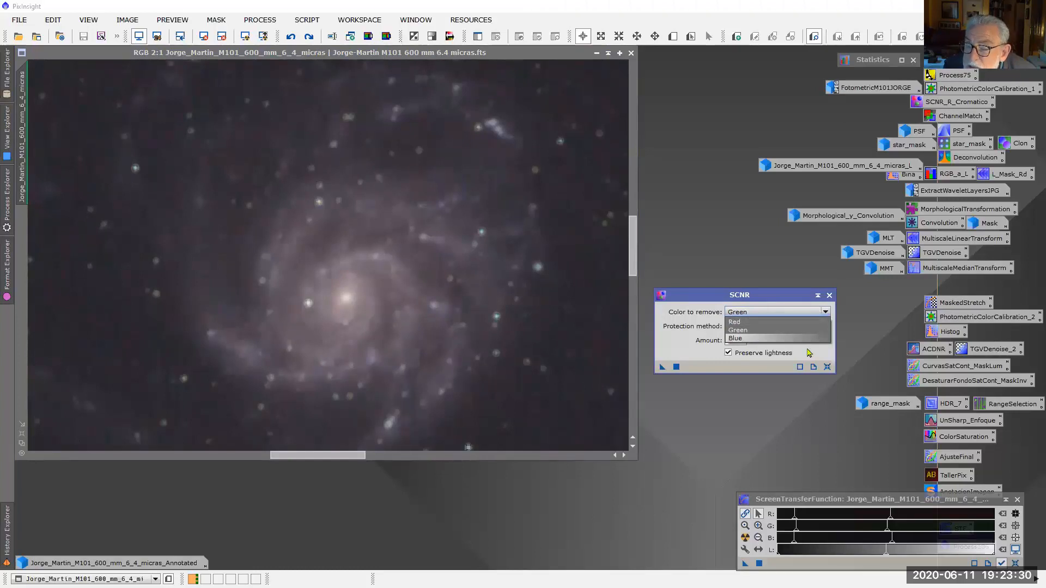
pyautogui.click(826, 312)
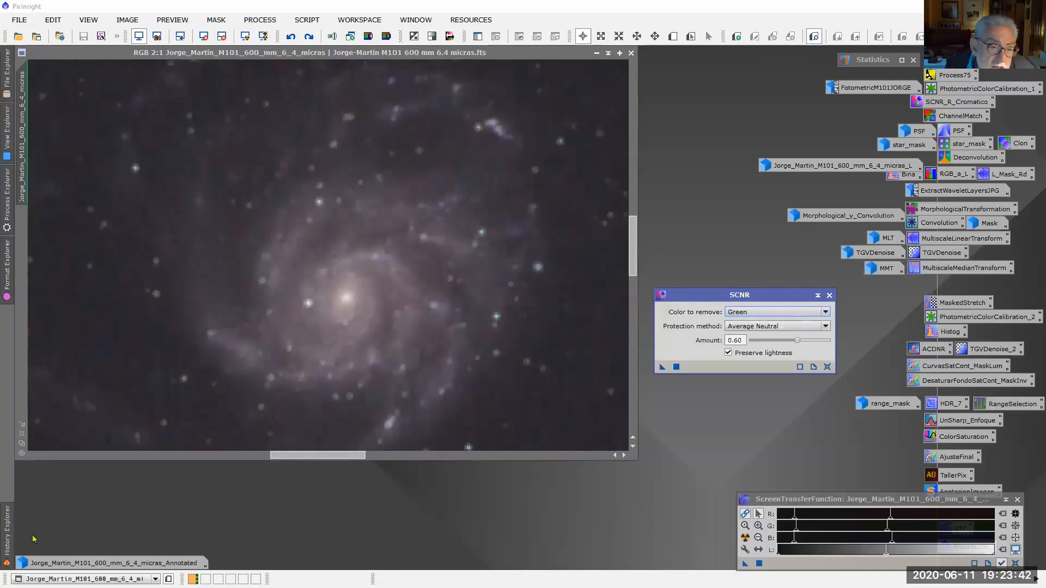
# Step: Advance the image to its SCNR history state and close the SCNR dialog
pyautogui.click(6, 538)
pyautogui.click(33, 346)
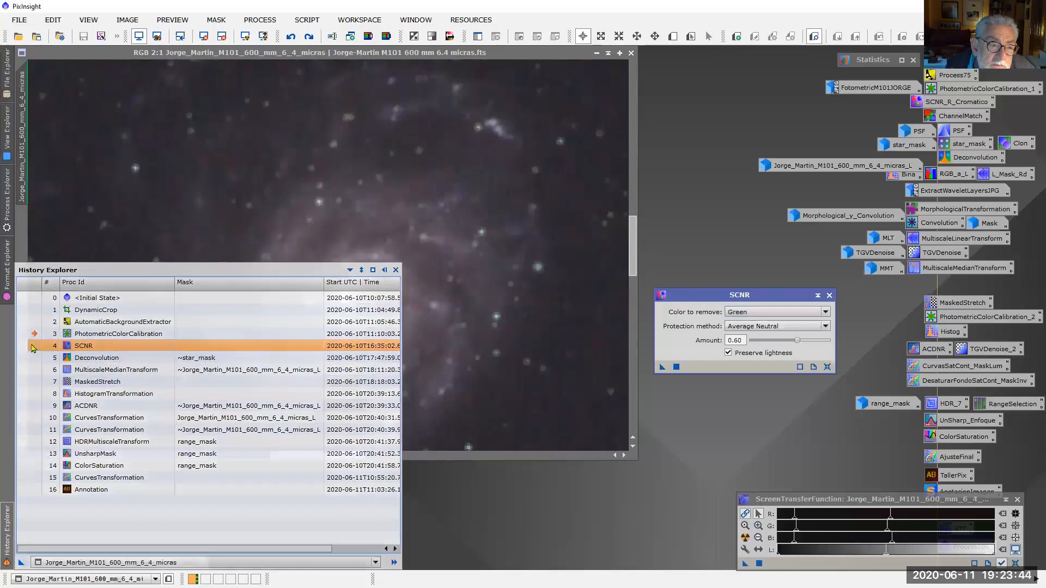
pyautogui.doubleClick(31, 346)
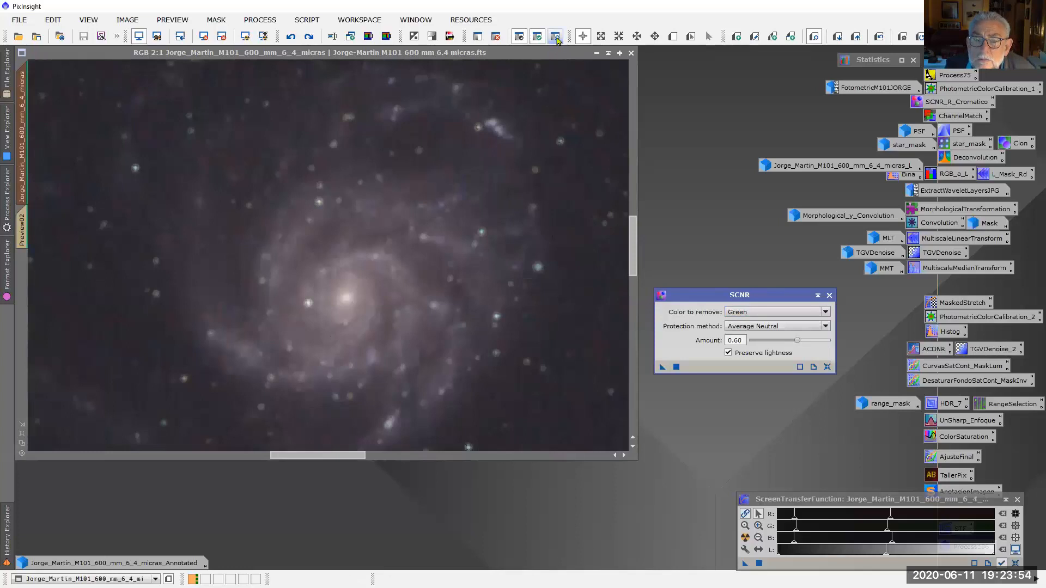
pyautogui.click(828, 296)
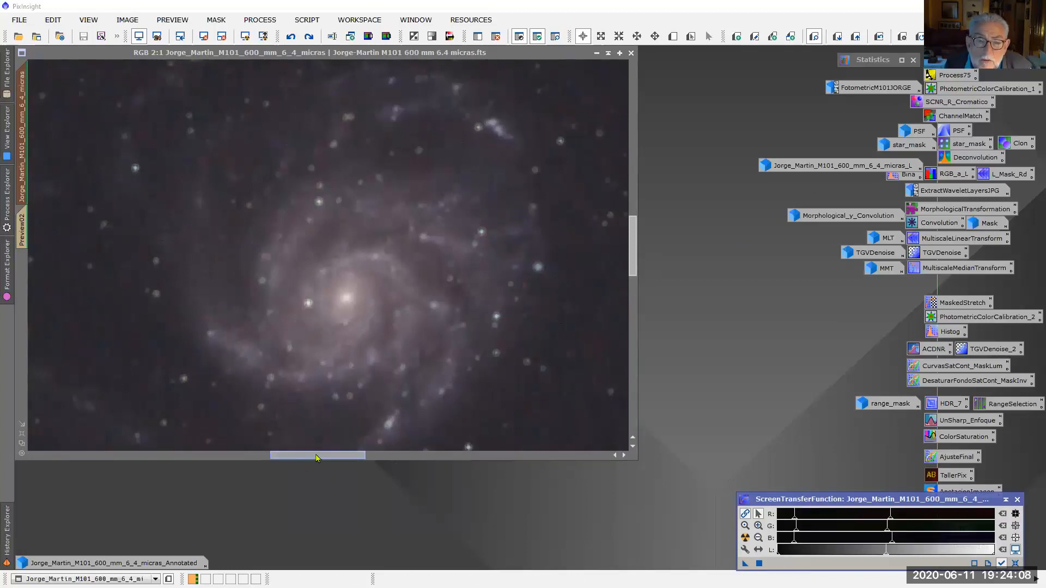
# Step: Create a roughly square preview over the star field east of the galaxy's frame center and open it as the active view
pyautogui.moveTo(322, 459); pyautogui.dragTo(567, 475)
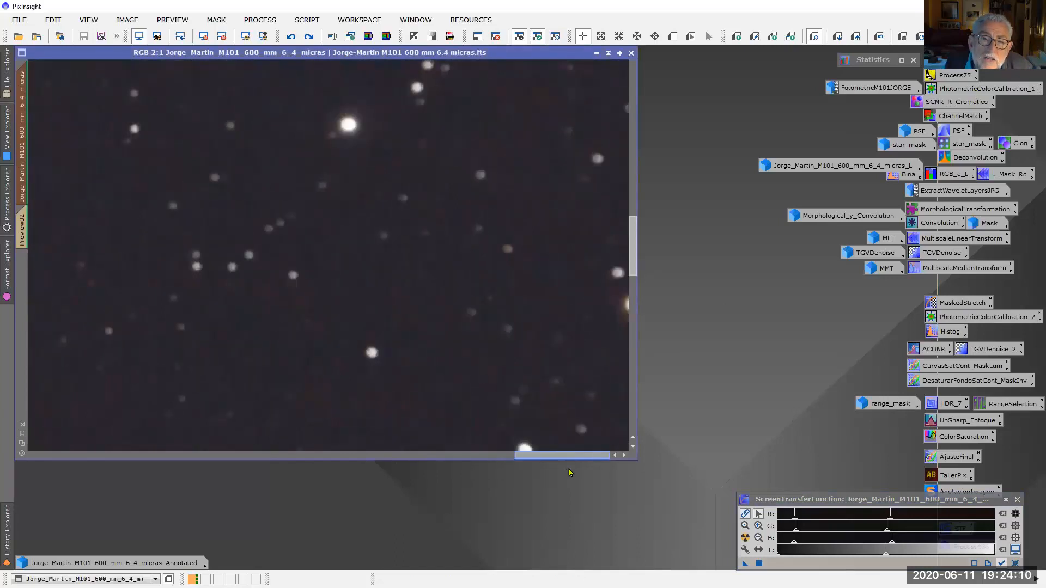
pyautogui.moveTo(634, 252); pyautogui.dragTo(634, 207)
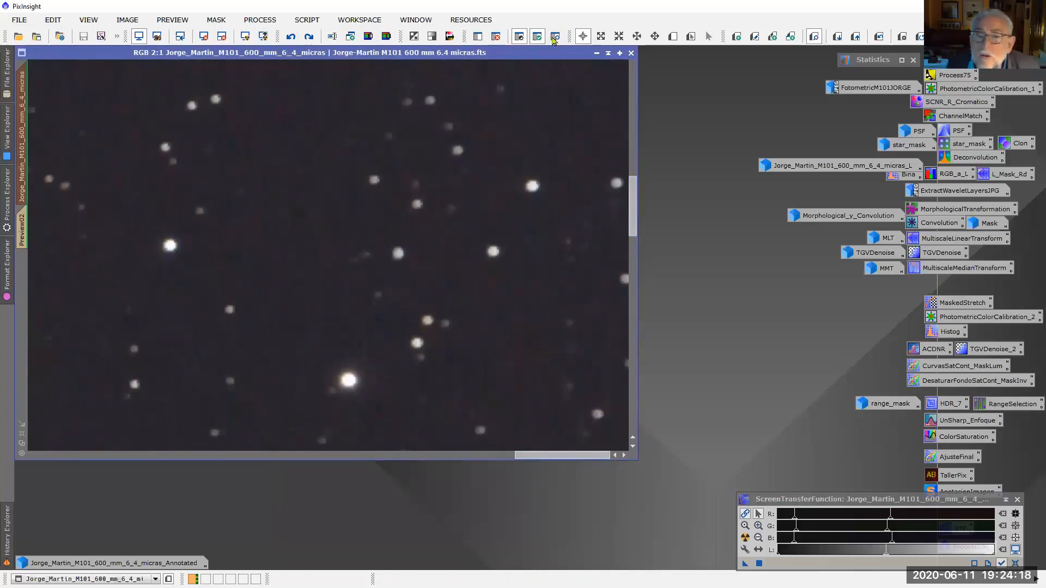
pyautogui.click(673, 36)
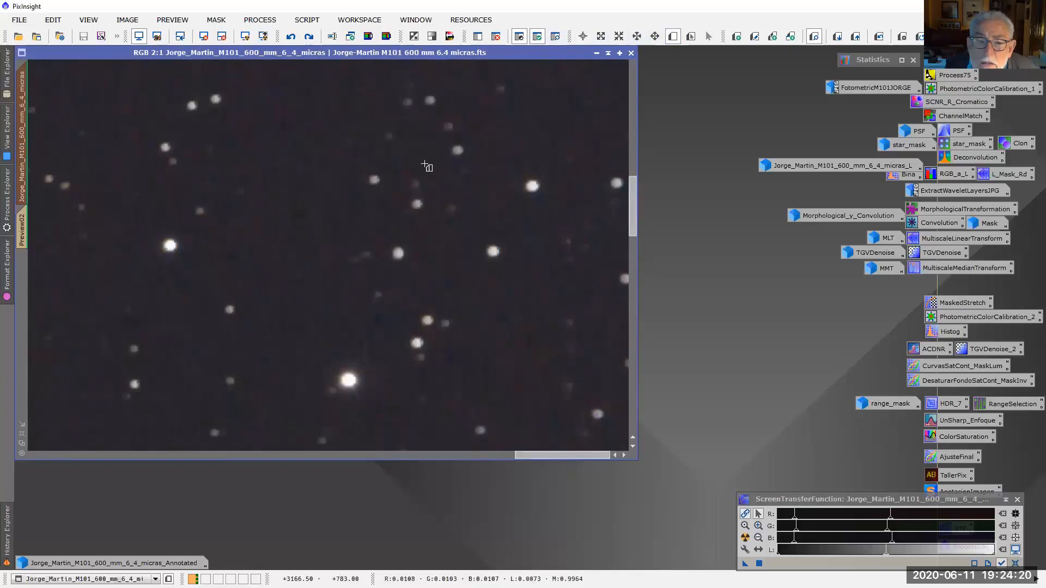
pyautogui.moveTo(294, 186); pyautogui.dragTo(546, 432)
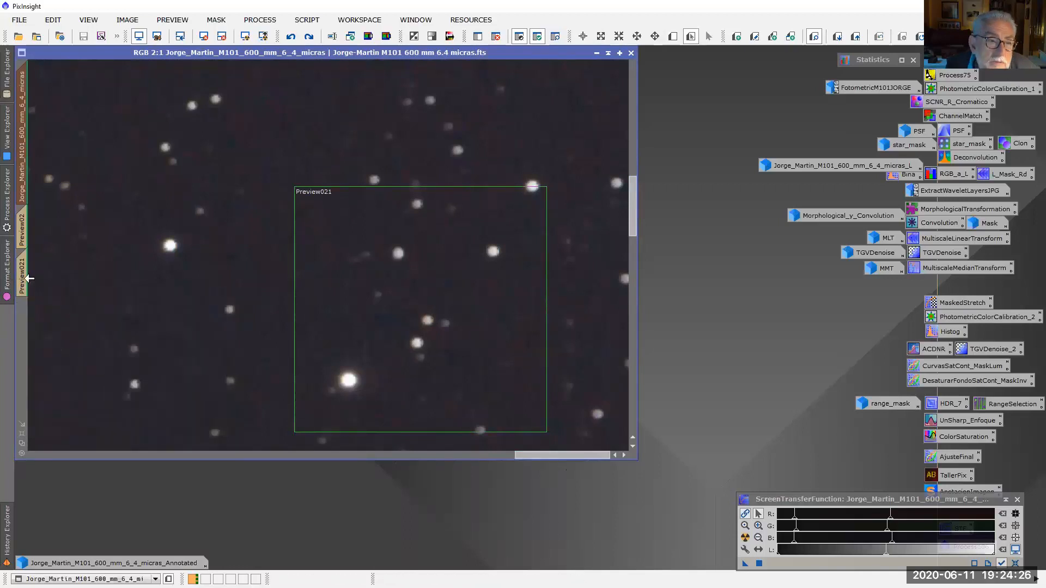
pyautogui.click(23, 278)
pyautogui.scroll(-2, 466, 284)
pyautogui.scroll(4, 472, 283)
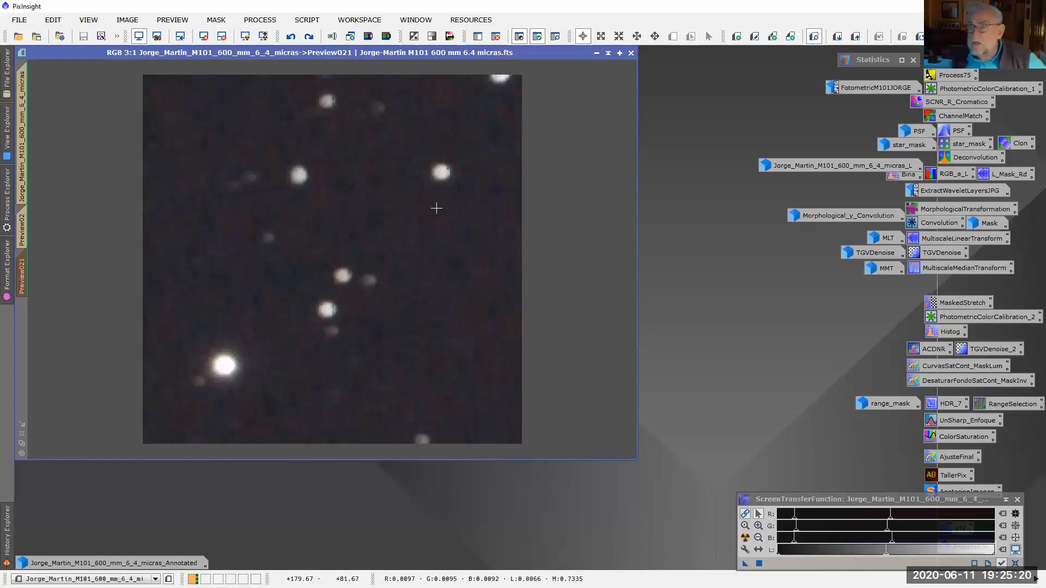
# Step: Open the saved ChannelMatch process and apply it to the star preview with red X-offset 10 and blue Y-offset 10
pyautogui.doubleClick(958, 120)
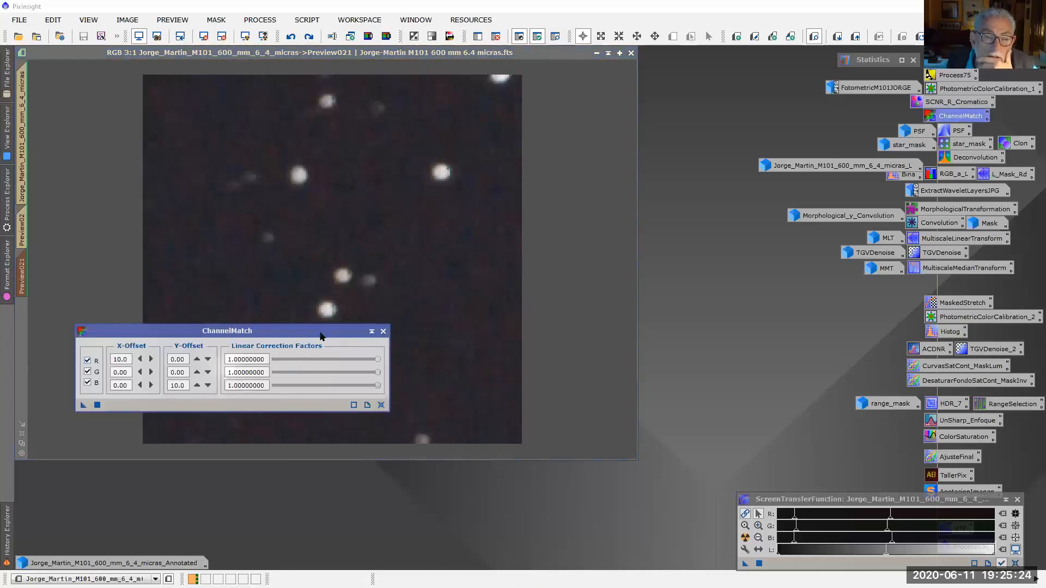
pyautogui.moveTo(278, 337); pyautogui.dragTo(772, 301)
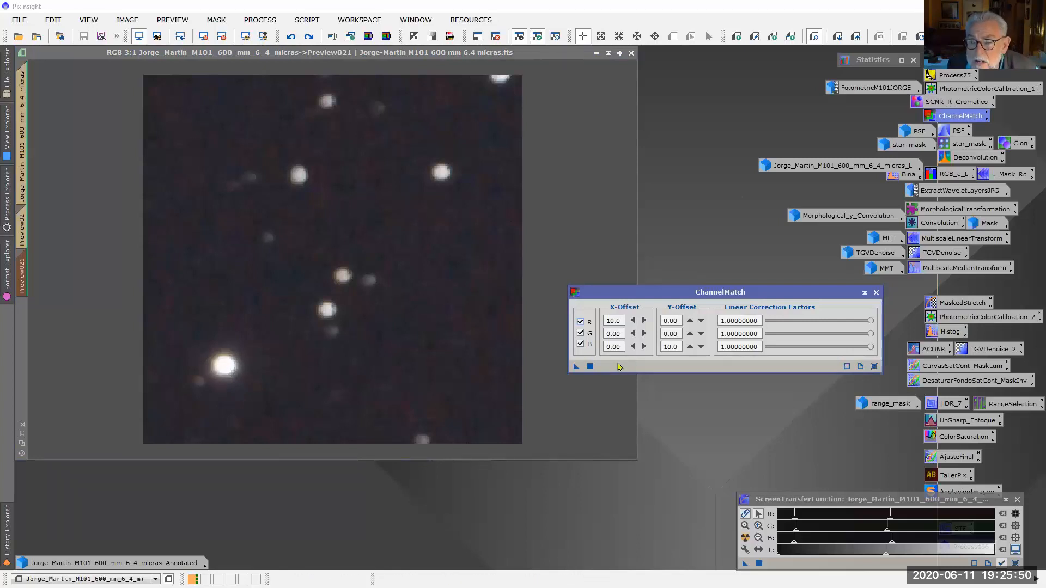
pyautogui.moveTo(576, 366); pyautogui.dragTo(446, 339)
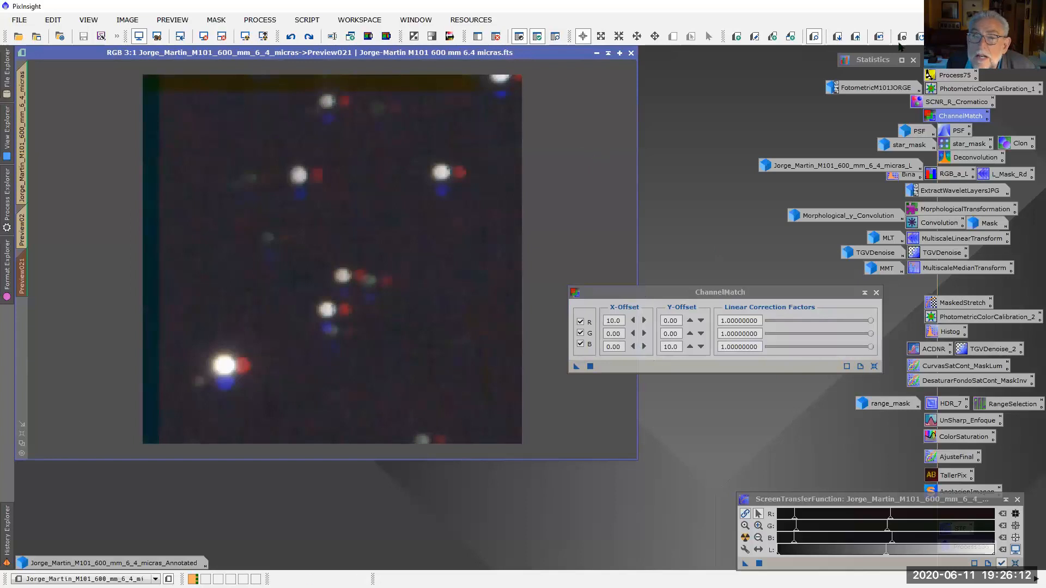
# Step: Compare the star preview with and without the ChannelMatch channel offsets by repeatedly undoing and redoing it
pyautogui.click(881, 38)
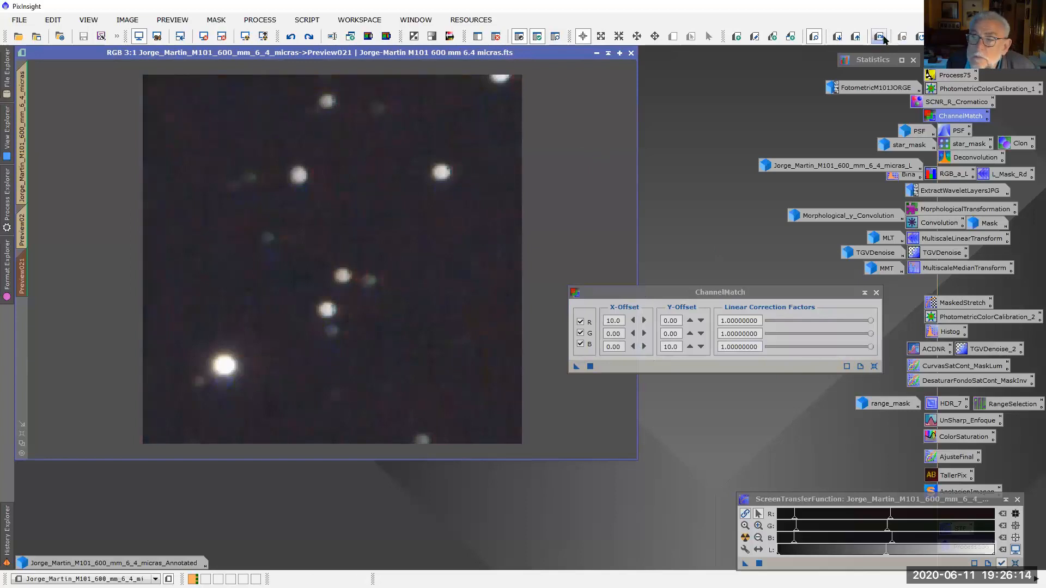
pyautogui.click(881, 38)
pyautogui.click(881, 37)
pyautogui.click(877, 38)
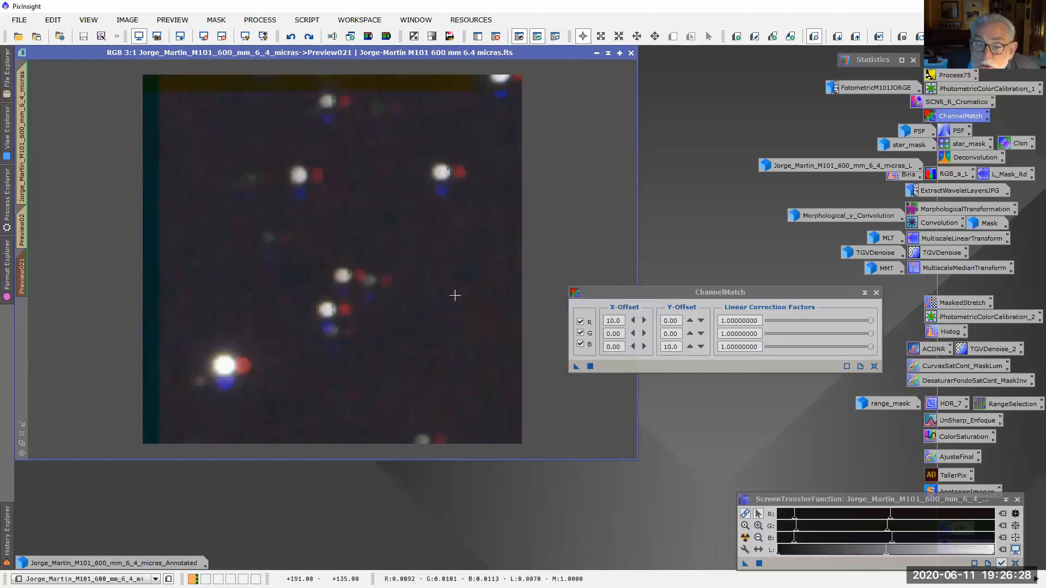
pyautogui.click(879, 36)
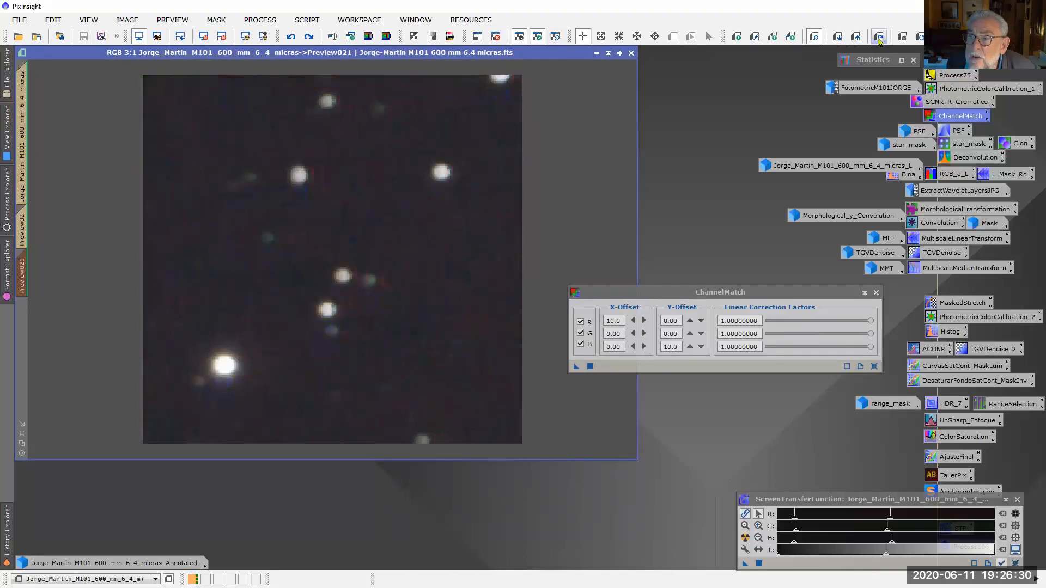
# Step: Reset the ChannelMatch offsets and apply red X 0.30, Y 0.20 and blue X -0.20, Y -0.20 to the star preview
pyautogui.click(645, 321)
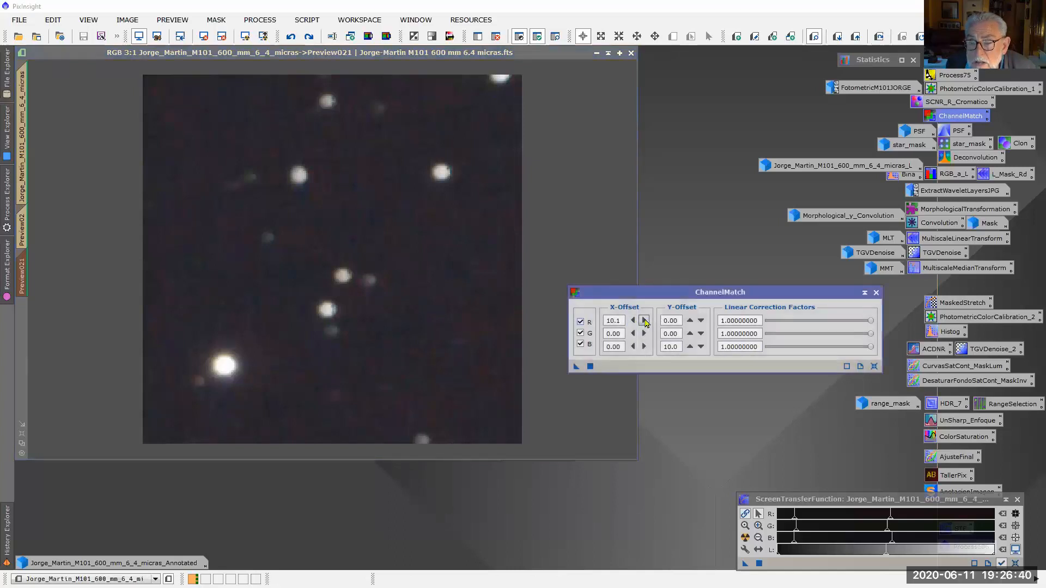
pyautogui.click(645, 321)
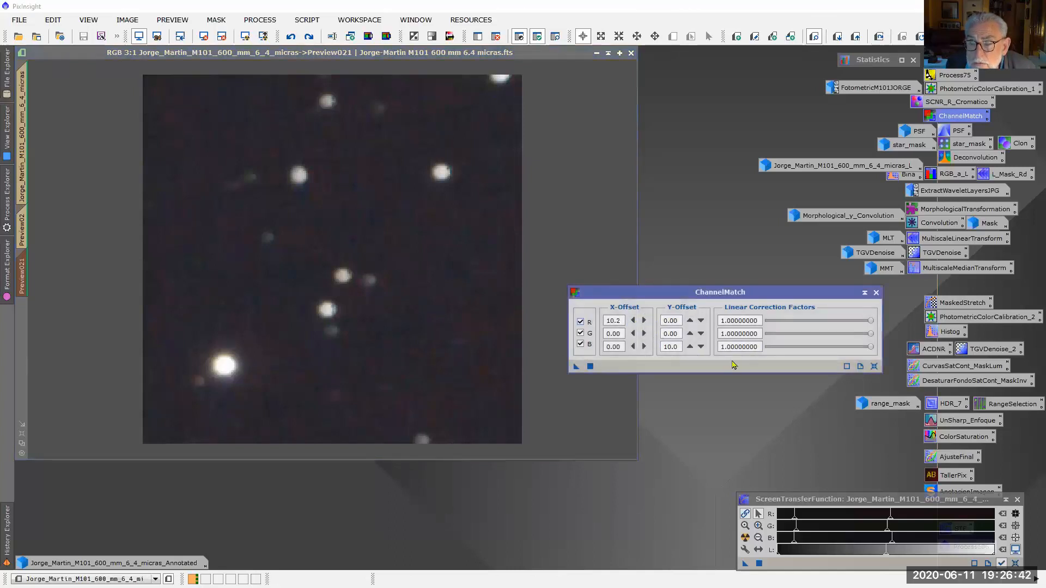
pyautogui.click(873, 368)
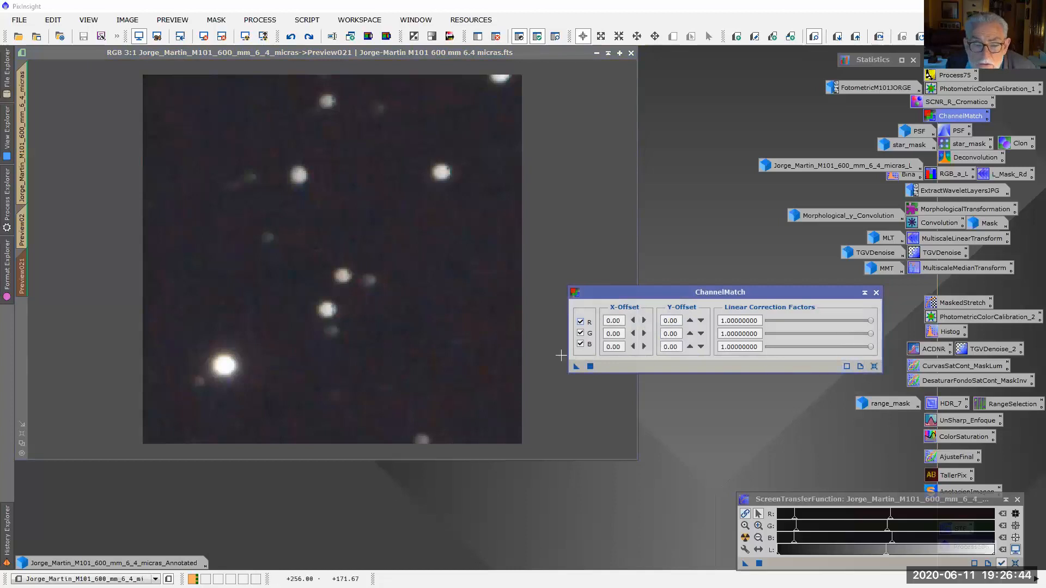
pyautogui.click(644, 322)
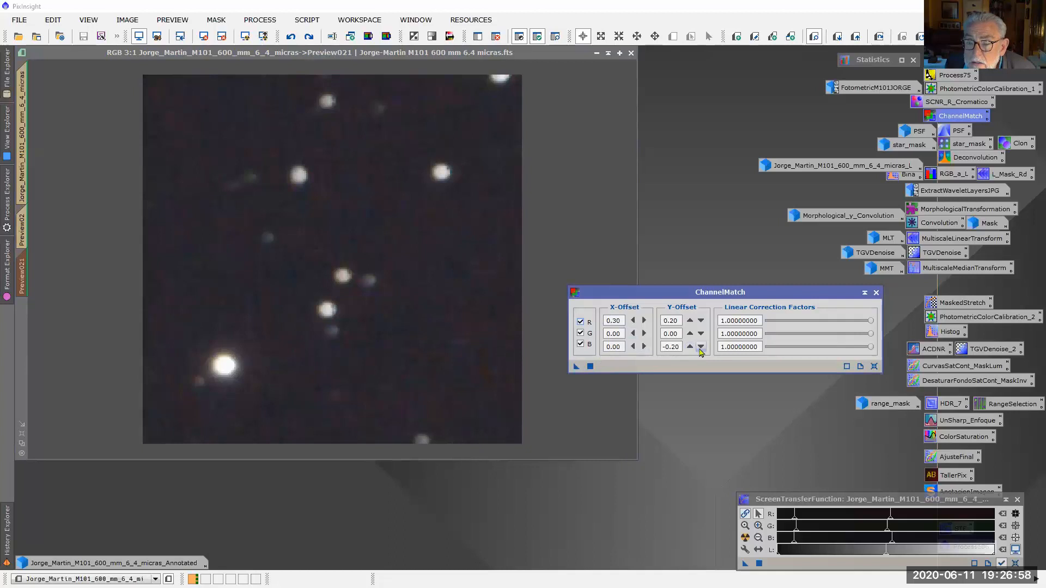
pyautogui.click(632, 346)
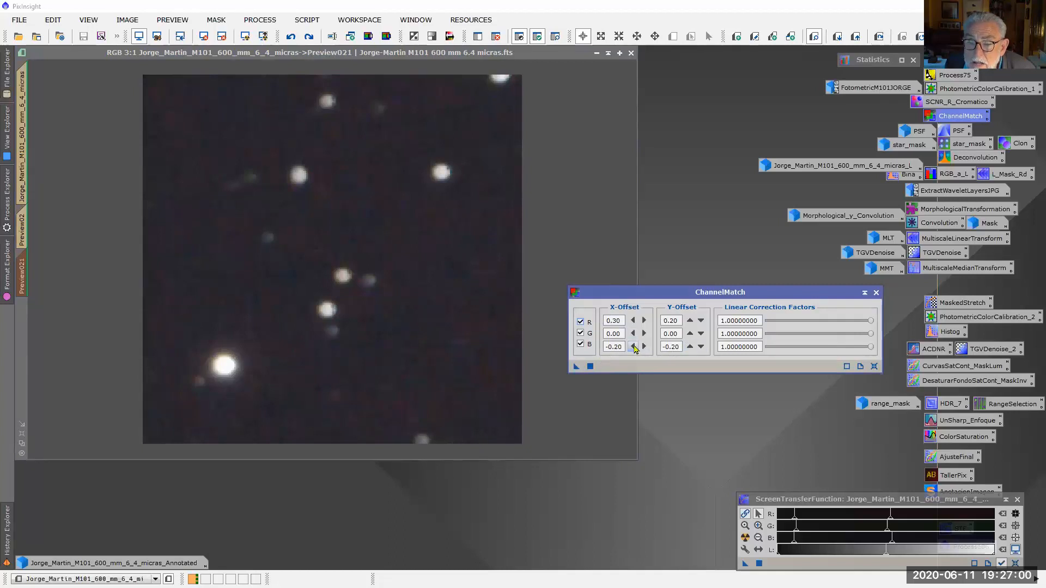
pyautogui.moveTo(576, 366); pyautogui.dragTo(323, 367)
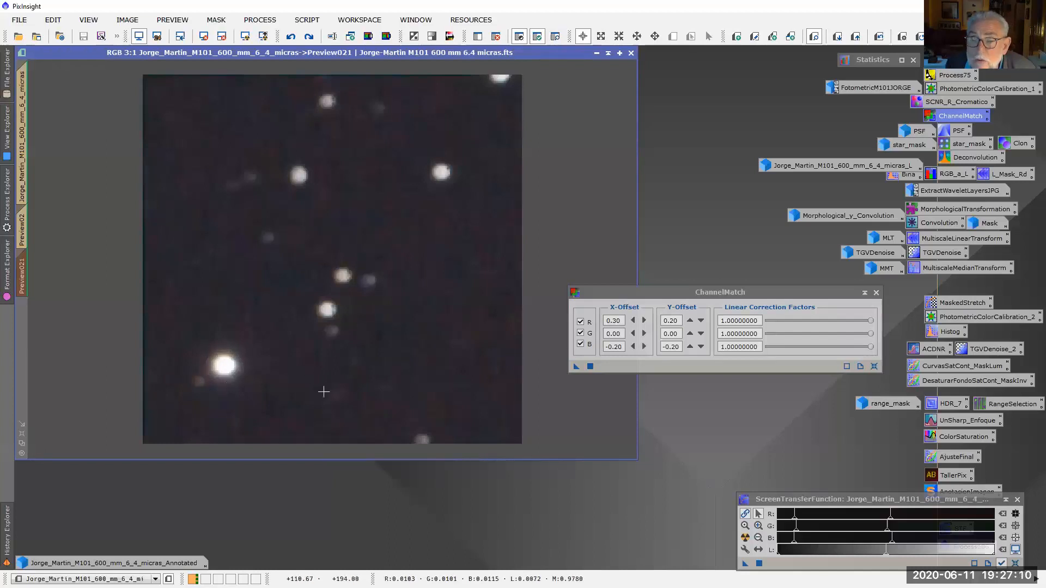
# Step: Set the ChannelMatch offsets to red X 0.50, Y 0.40 and blue X -0.40, Y -0.40, and apply them to the star preview
pyautogui.click(644, 320)
pyautogui.click(644, 320)
pyautogui.click(689, 321)
pyautogui.click(690, 320)
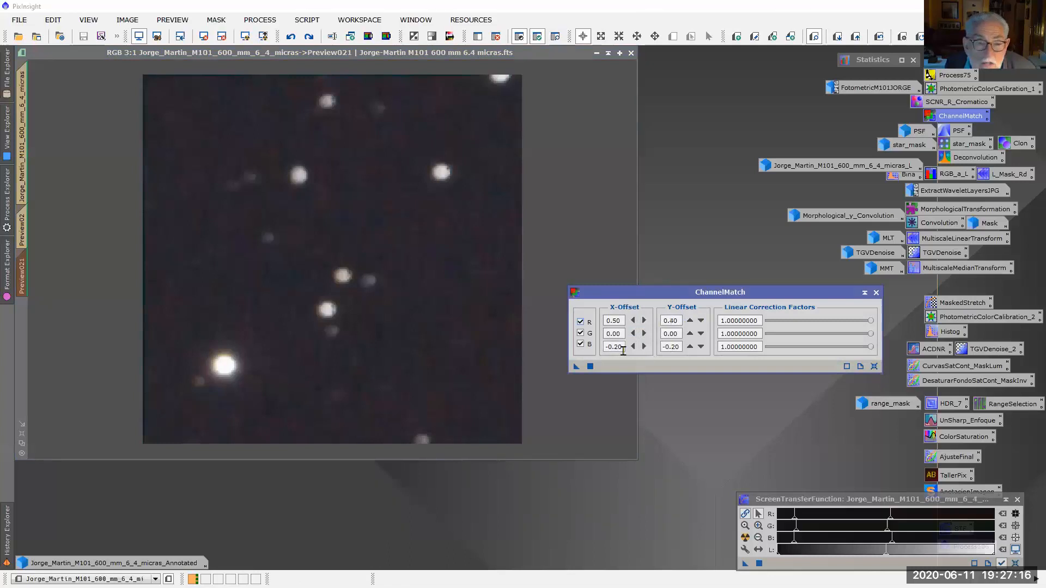
pyautogui.click(633, 346)
pyautogui.click(633, 347)
pyautogui.click(700, 347)
pyautogui.click(701, 346)
pyautogui.moveTo(576, 366); pyautogui.dragTo(301, 396)
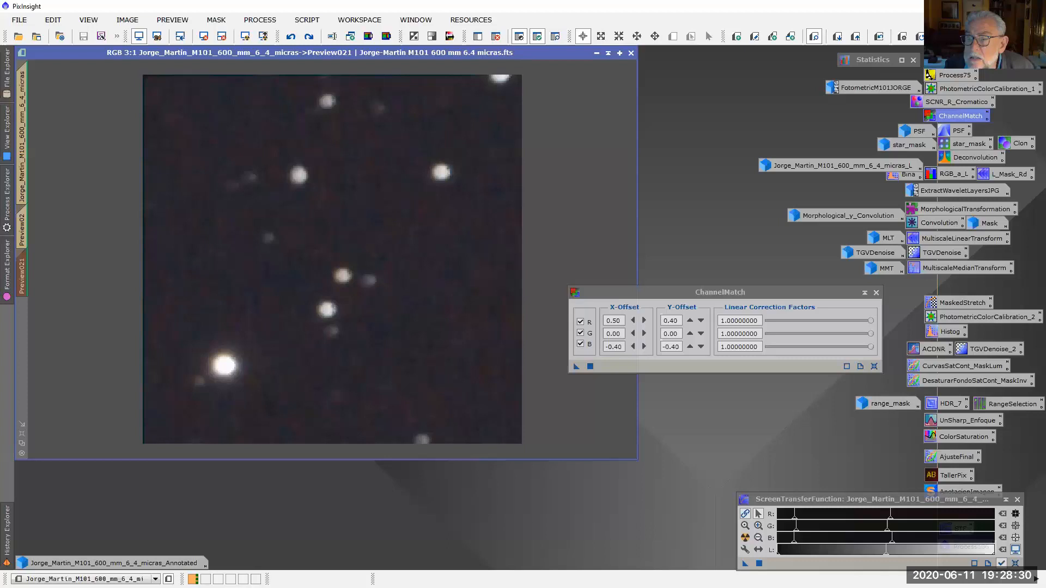
# Step: Close the ChannelMatch process and delete the star preview from the M101 image
pyautogui.click(865, 293)
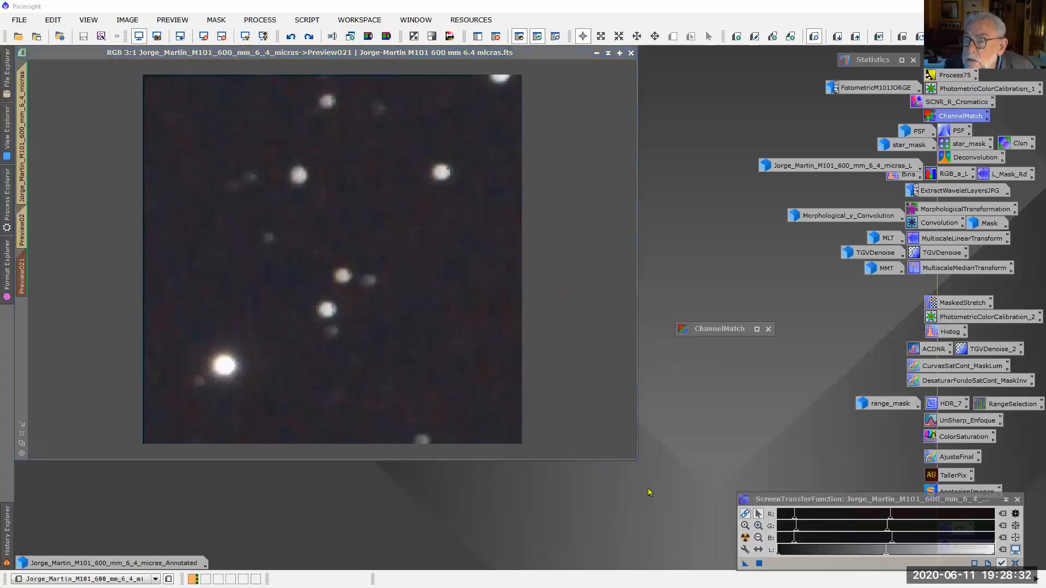
pyautogui.moveTo(719, 327); pyautogui.dragTo(780, 333)
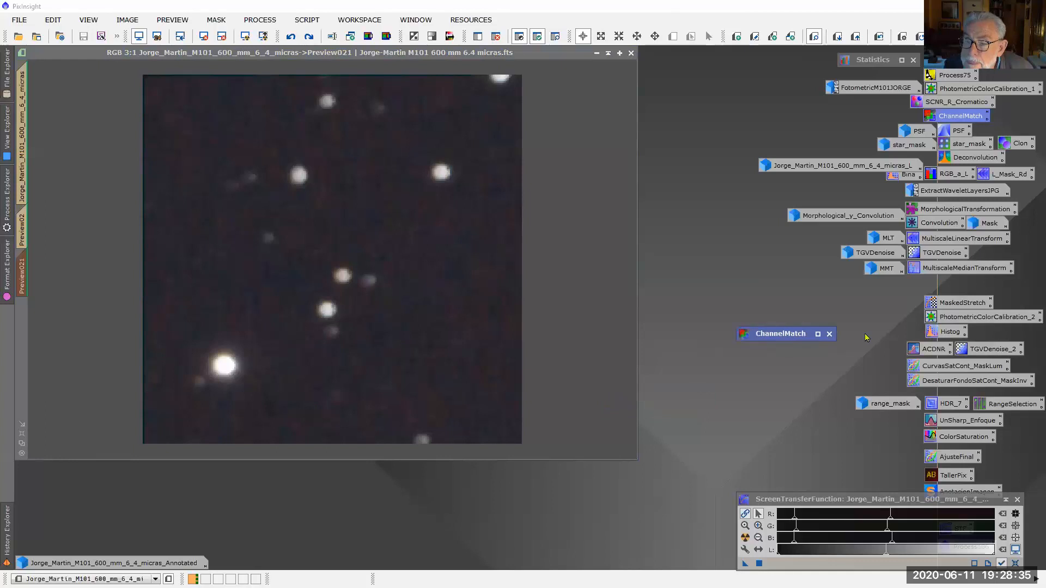
pyautogui.click(829, 335)
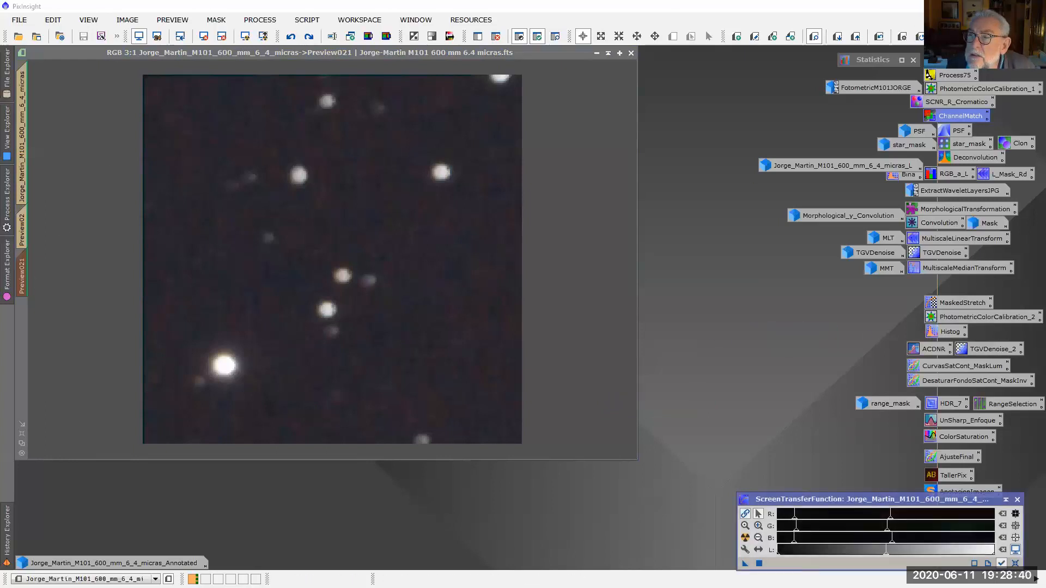
pyautogui.press('Delete')
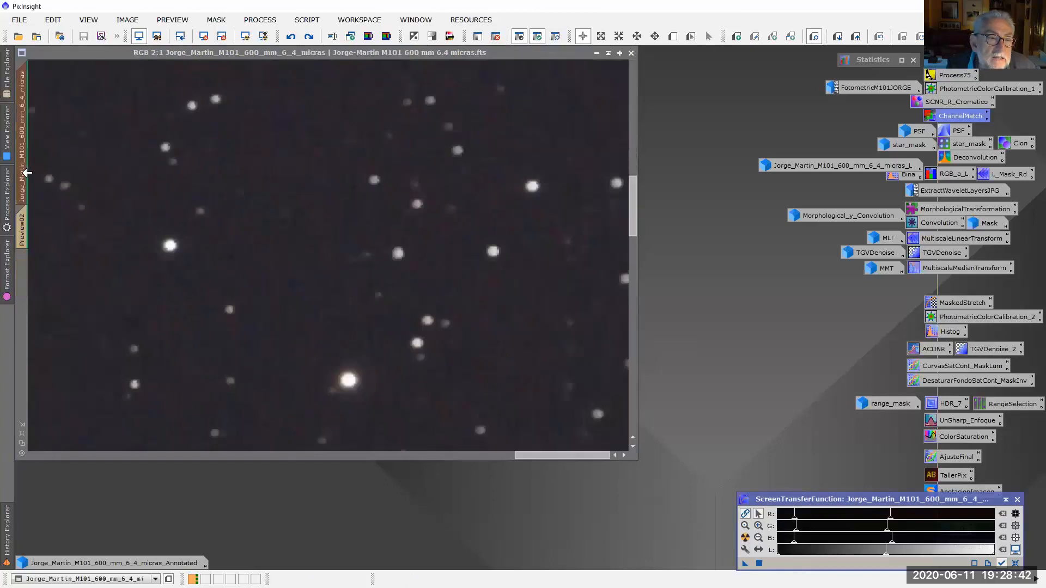
# Step: Switch to the galaxy preview Preview02 and open the saved Deconvolution process beside it
pyautogui.click(22, 231)
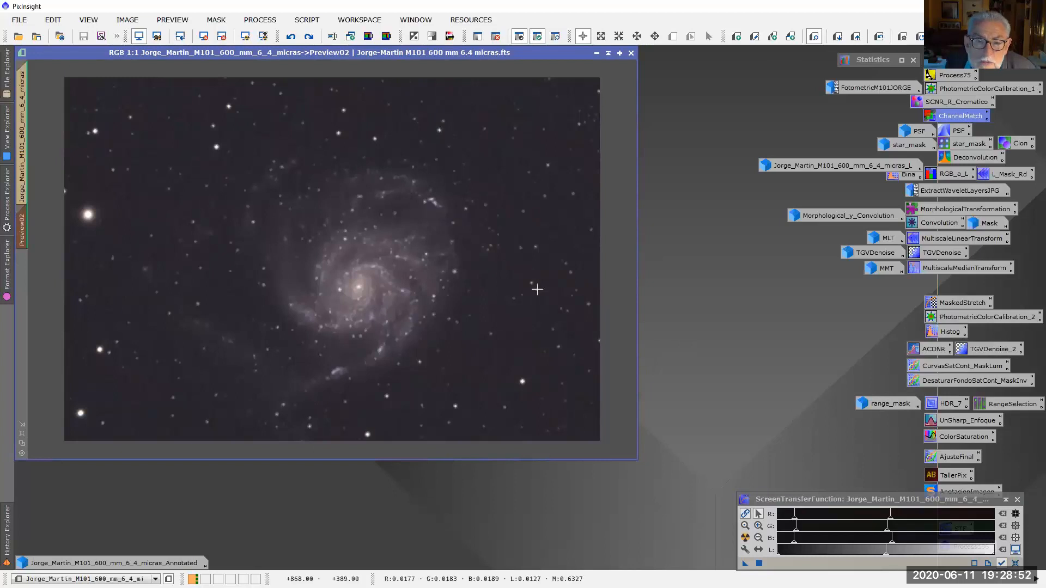
pyautogui.click(2, 531)
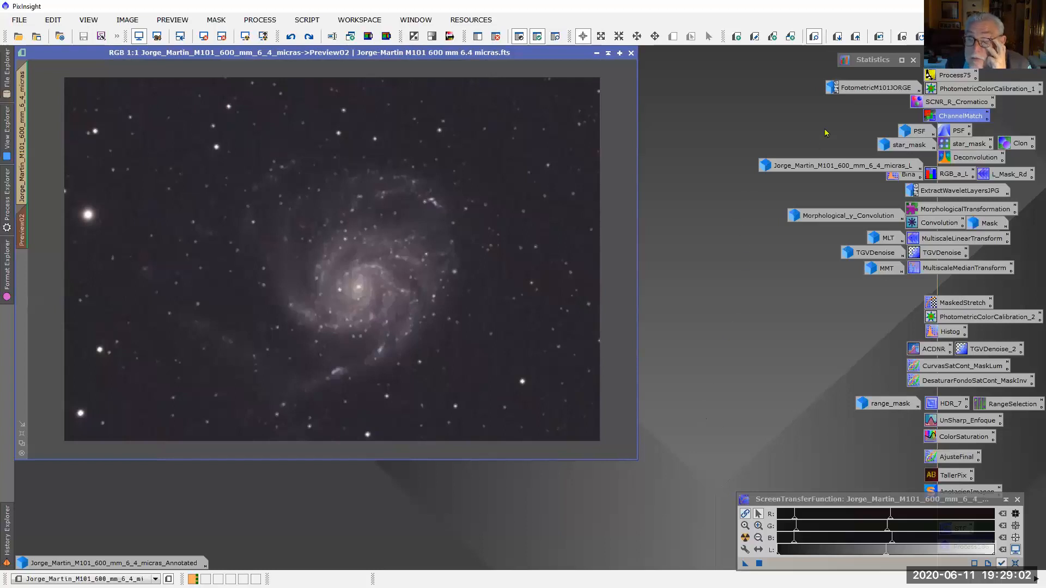
pyautogui.click(982, 160)
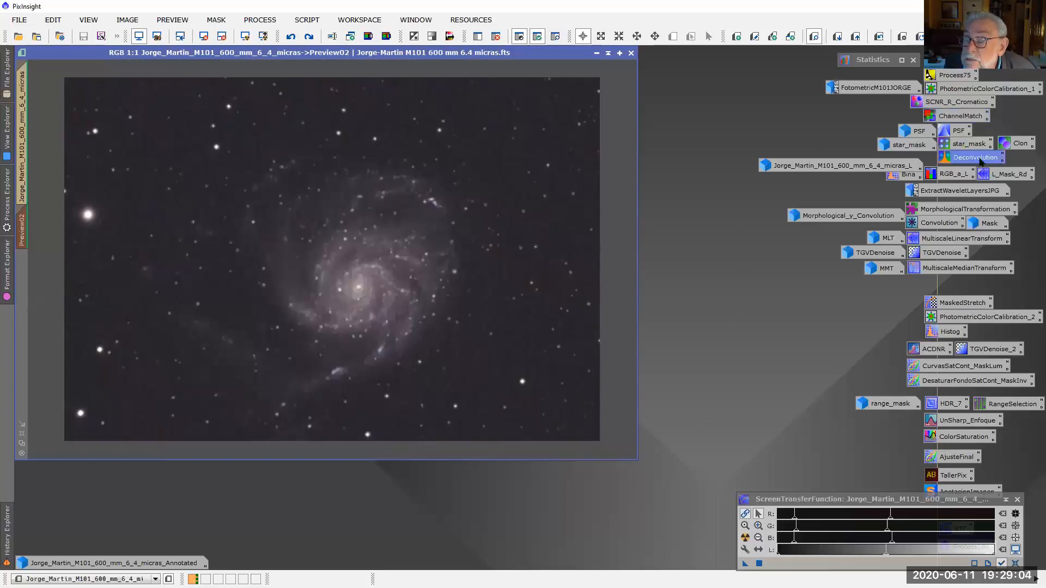
pyautogui.moveTo(567, 156); pyautogui.dragTo(646, 189)
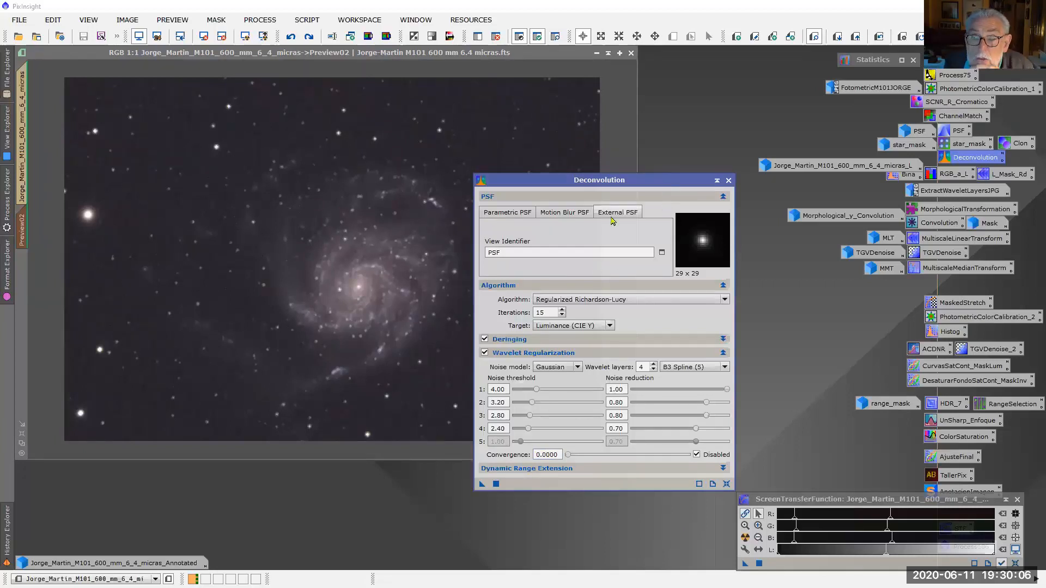
pyautogui.moveTo(664, 186); pyautogui.dragTo(701, 189)
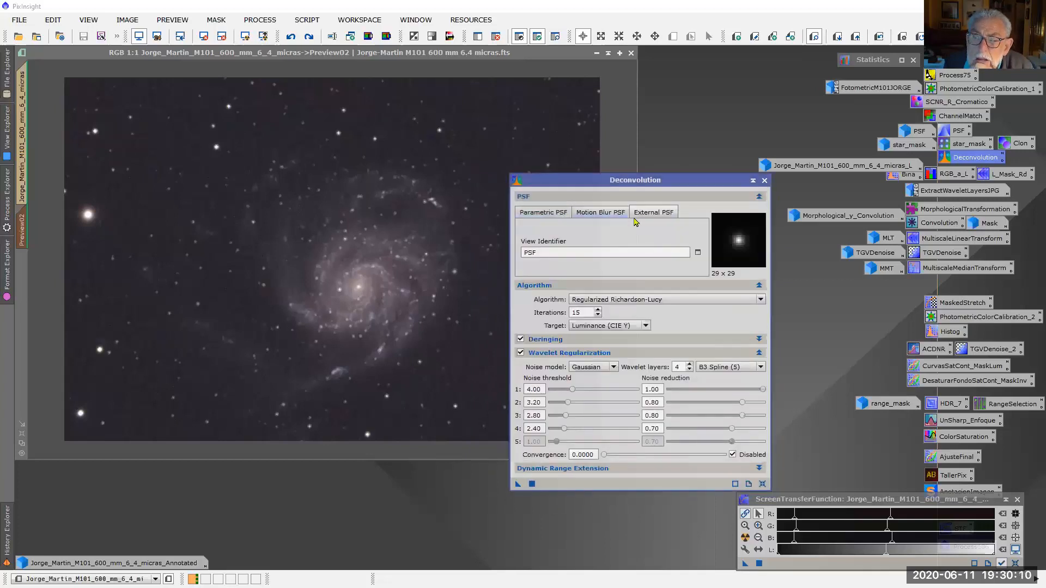
# Step: Try a parametric PSF in Deconvolution with StdDev 2.60, shape 4.35, aspect ratio 0.35 and rotation 127
pyautogui.click(529, 219)
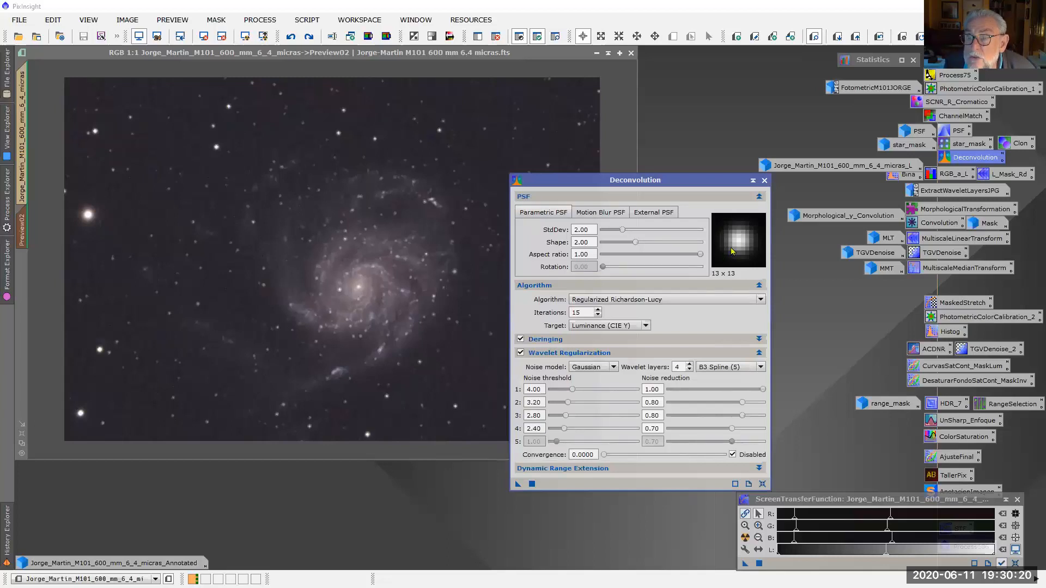
pyautogui.click(642, 246)
pyautogui.moveTo(642, 246); pyautogui.dragTo(628, 230)
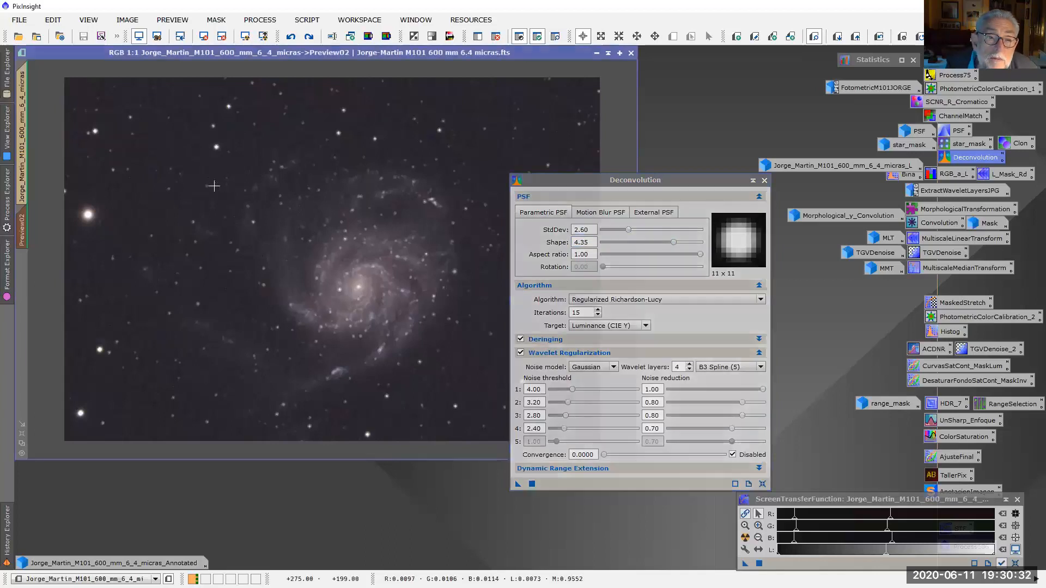
pyautogui.scroll(5, 211, 183)
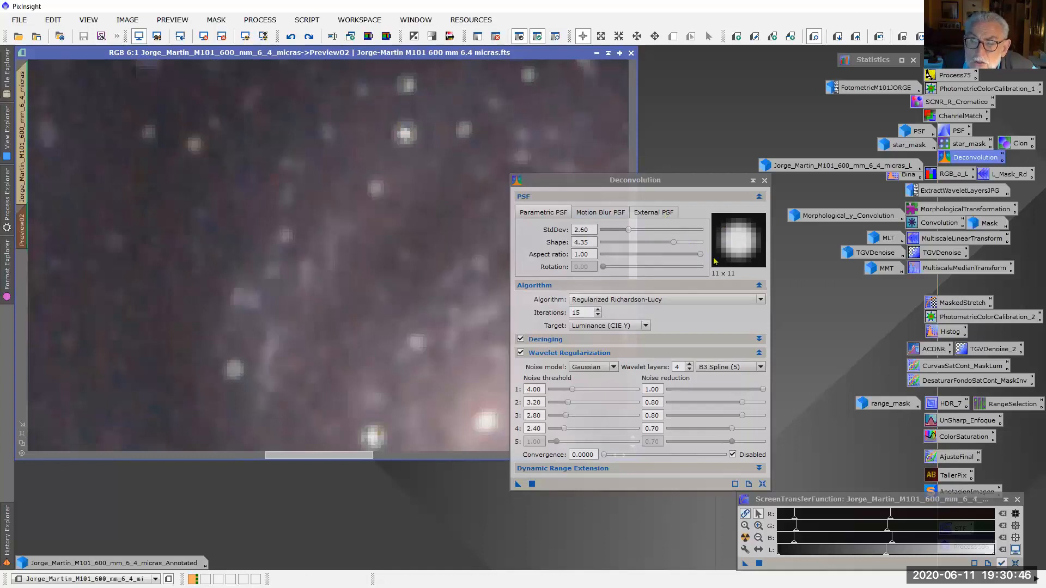
pyautogui.moveTo(700, 254); pyautogui.dragTo(665, 255)
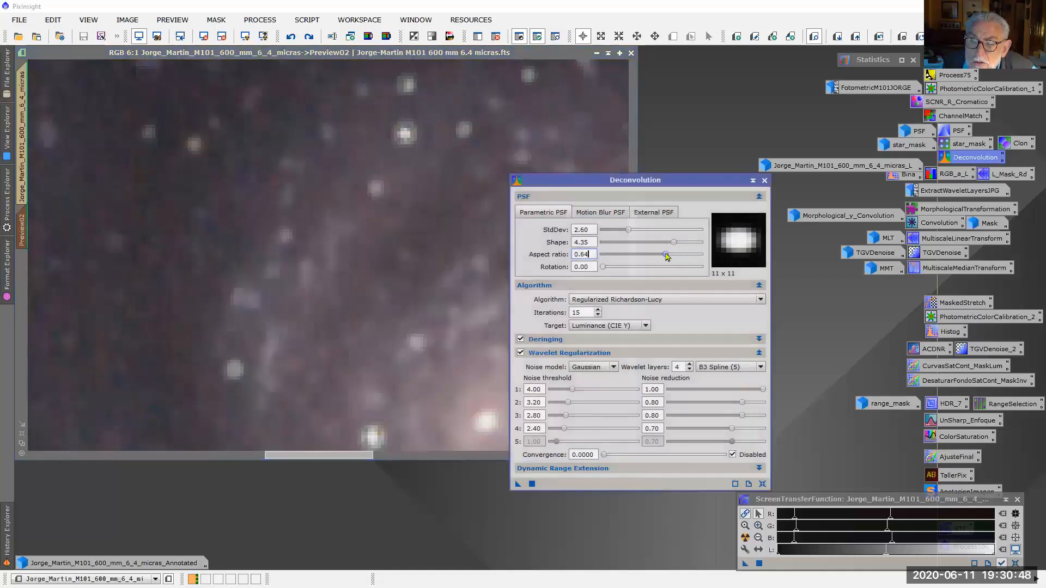
pyautogui.moveTo(603, 267); pyautogui.dragTo(670, 283)
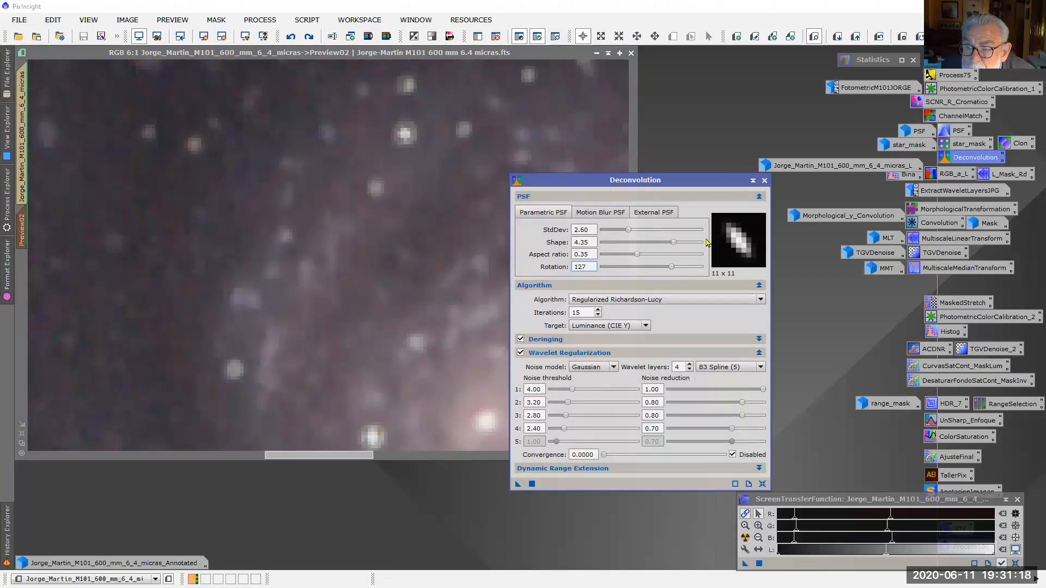
# Step: Switch Deconvolution to an external PSF that uses the PSF view
pyautogui.moveTo(708, 179); pyautogui.dragTo(782, 228)
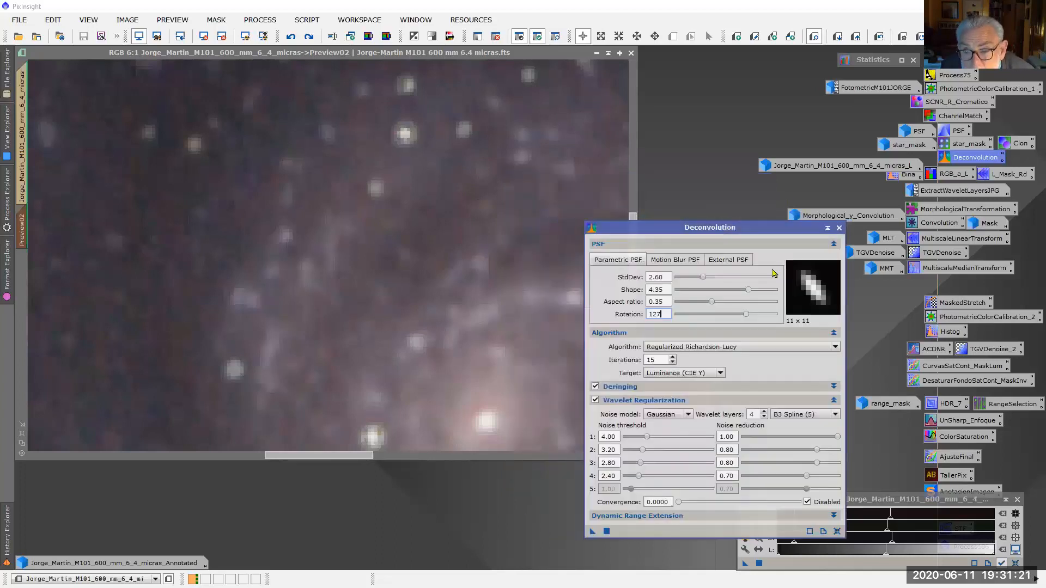
pyautogui.click(725, 259)
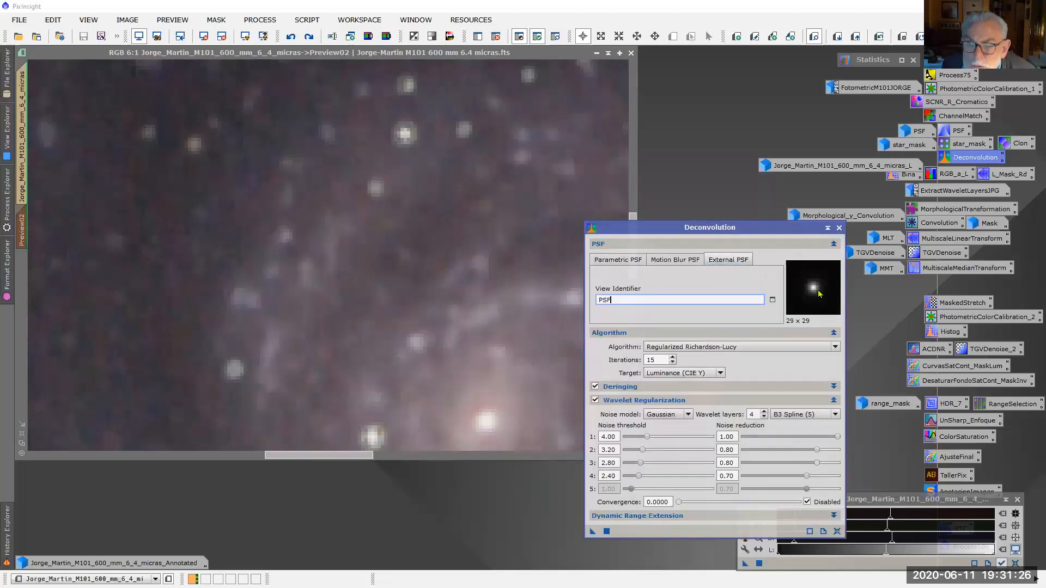
pyautogui.scroll(-6, 215, 327)
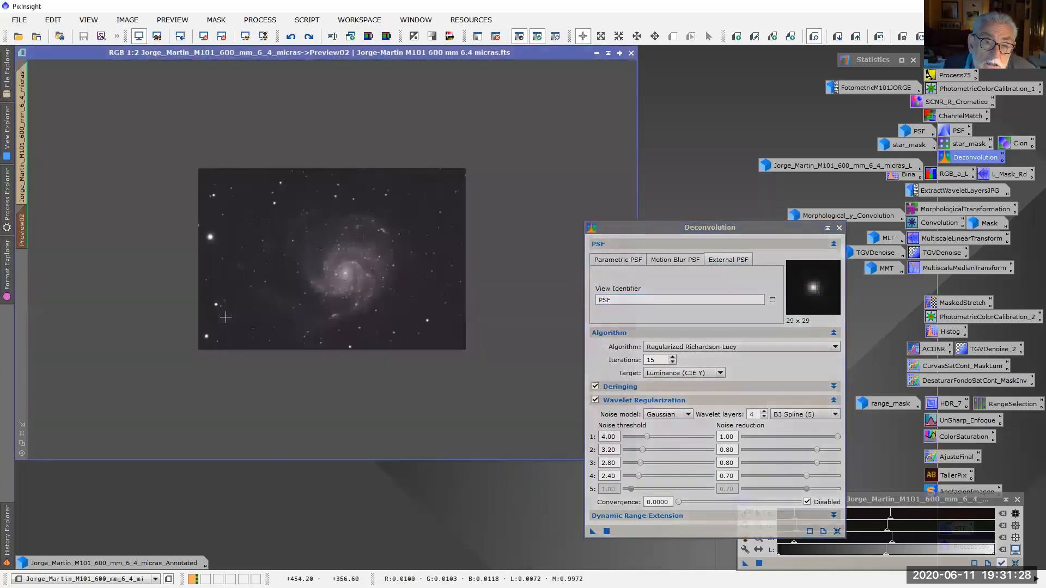
# Step: Open the saved DynamicPSF process on the full M101 image and sample eight stars spread around the galaxy
pyautogui.click(23, 175)
pyautogui.doubleClick(957, 133)
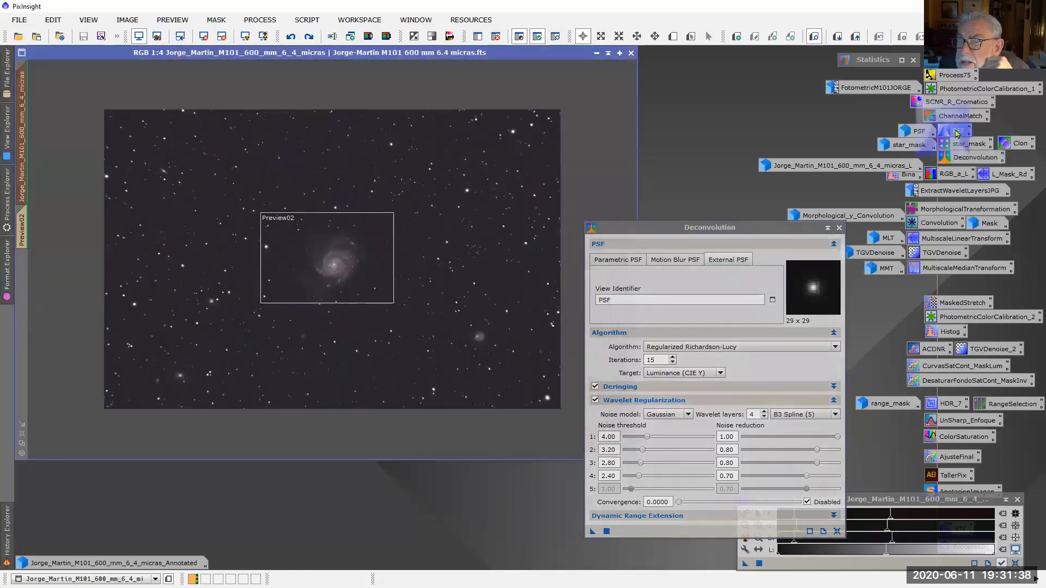
pyautogui.moveTo(609, 199); pyautogui.dragTo(828, 82)
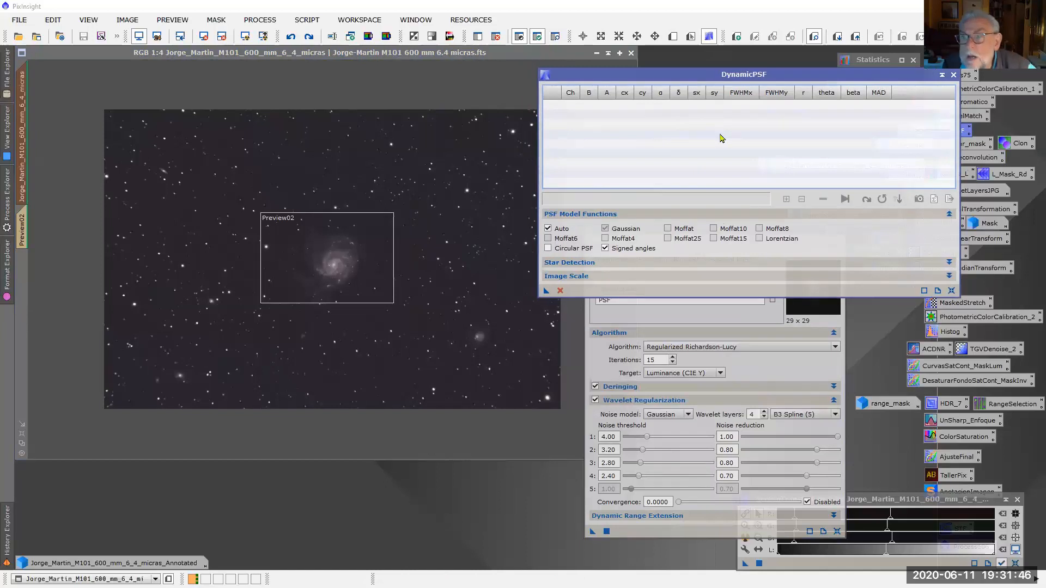
pyautogui.click(458, 206)
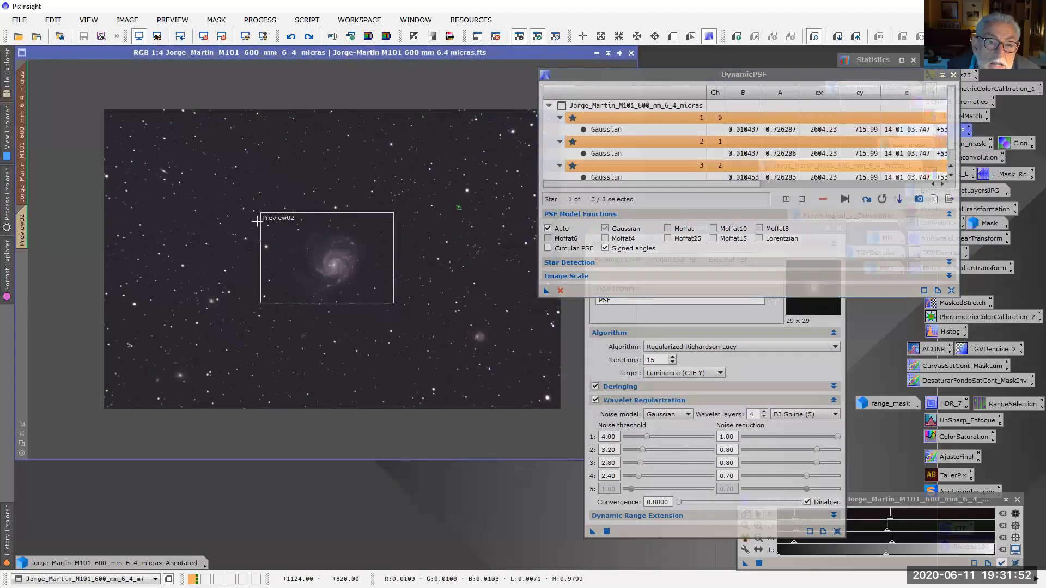
pyautogui.click(244, 207)
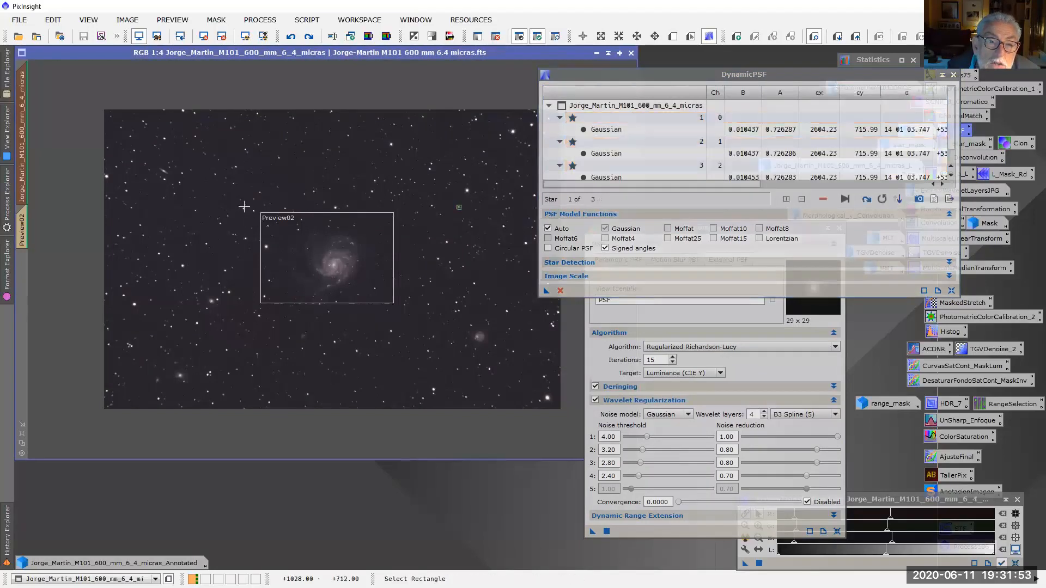
pyautogui.click(195, 136)
pyautogui.click(227, 350)
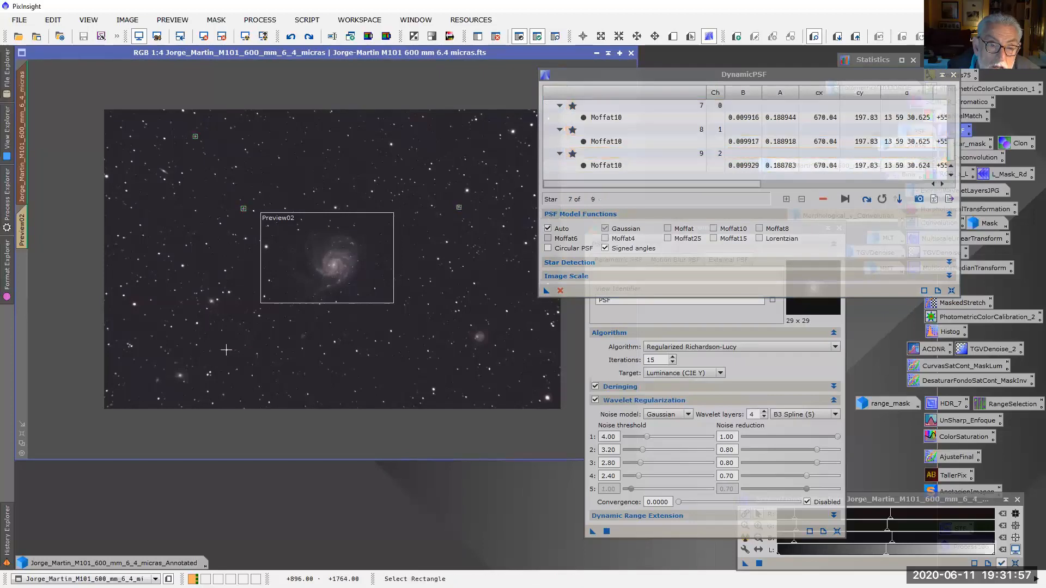
pyautogui.click(459, 370)
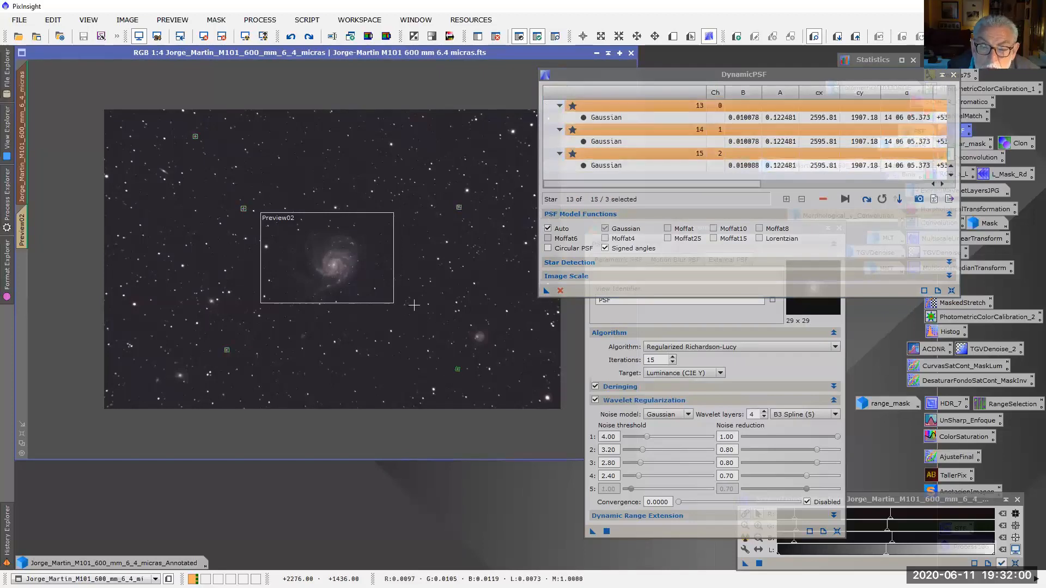
pyautogui.click(428, 304)
pyautogui.click(431, 281)
pyautogui.click(393, 200)
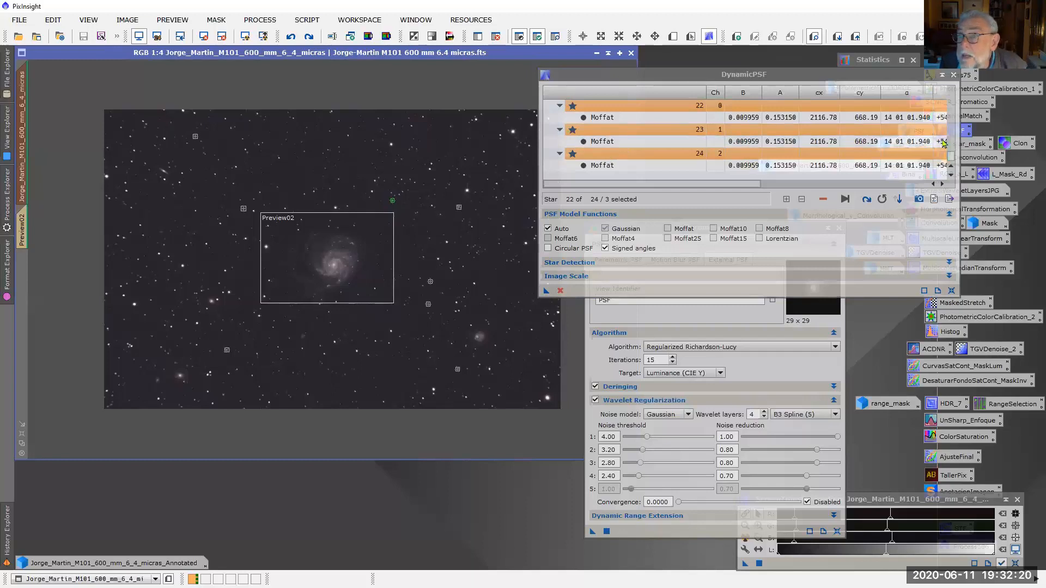
# Step: Examine the average star data for the selected DynamicPSF star fits and close the report
pyautogui.moveTo(953, 158)
pyautogui.mouseDown()
pyautogui.moveTo(952, 98)
pyautogui.moveTo(954, 163)
pyautogui.mouseUp()
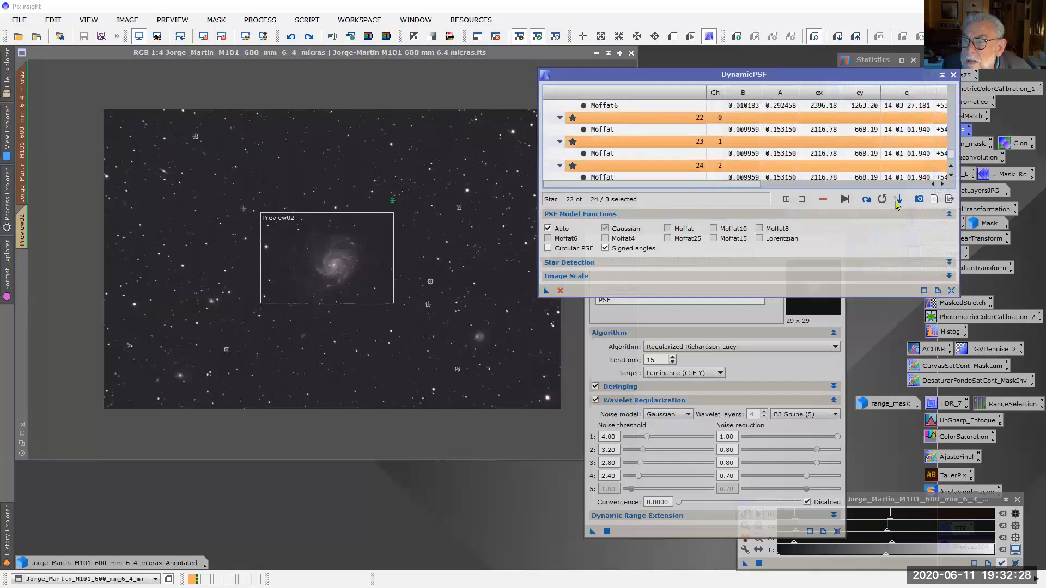
pyautogui.click(934, 199)
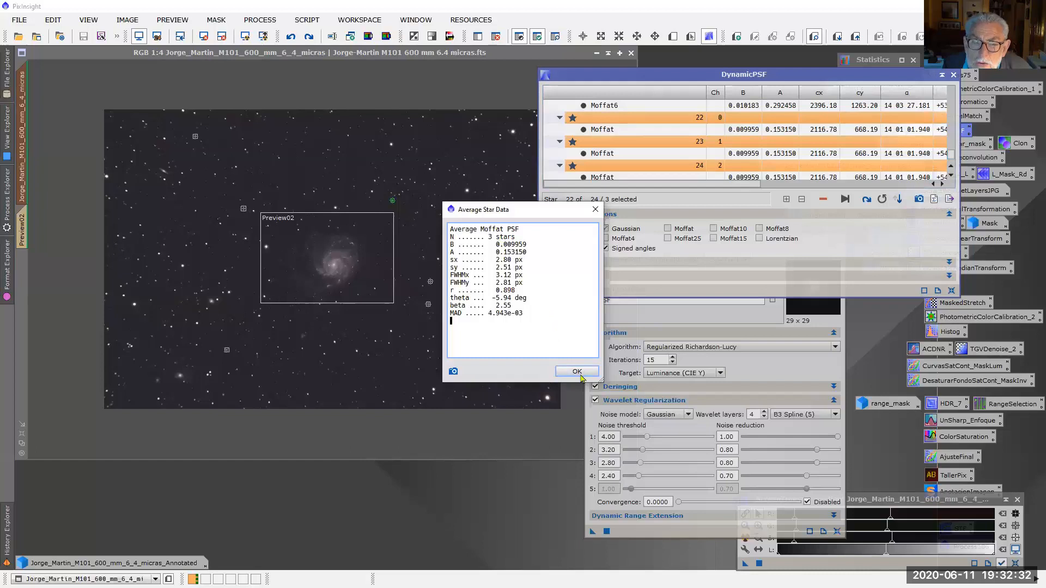
pyautogui.click(577, 371)
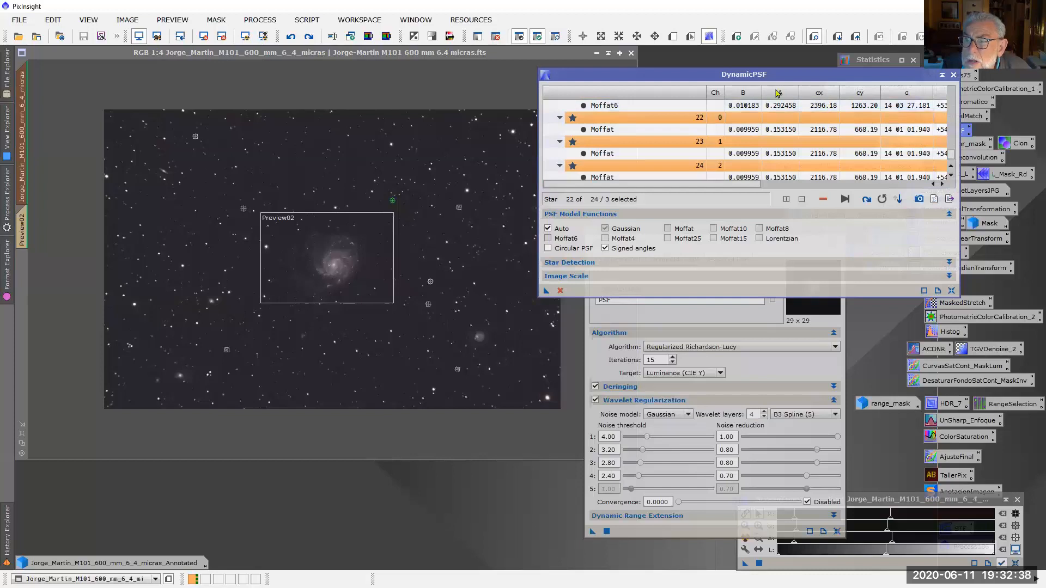
# Step: Delete the three channel fits of the last sampled star, entries 22 to 24, from the DynamicPSF list
pyautogui.moveTo(951, 159)
pyautogui.mouseDown()
pyautogui.moveTo(951, 133)
pyautogui.moveTo(952, 167)
pyautogui.mouseUp()
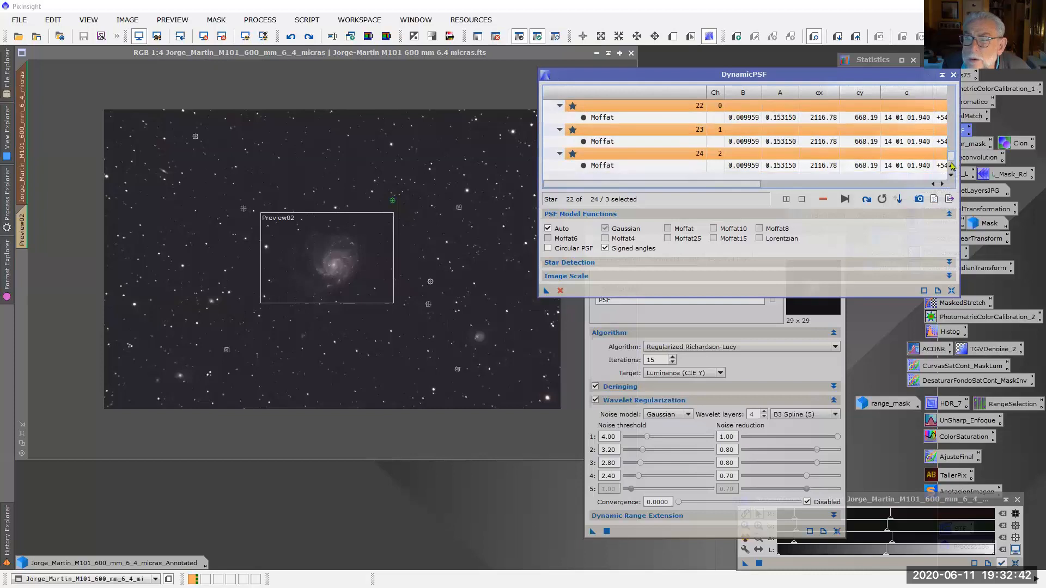
pyautogui.click(683, 166)
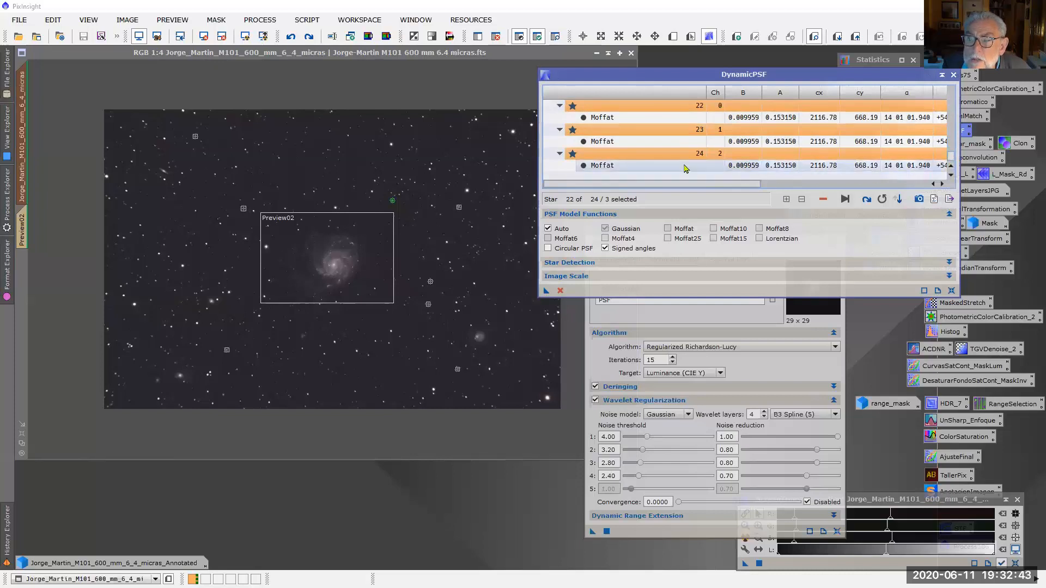
pyautogui.keyDown('shift'); pyautogui.click(638, 117); pyautogui.keyUp('shift')
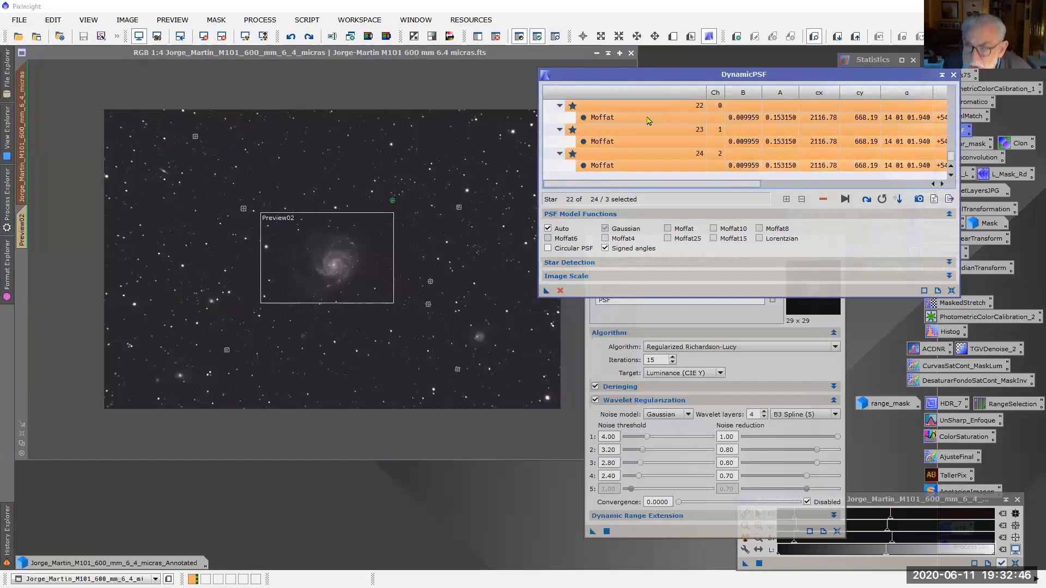
pyautogui.press('Delete')
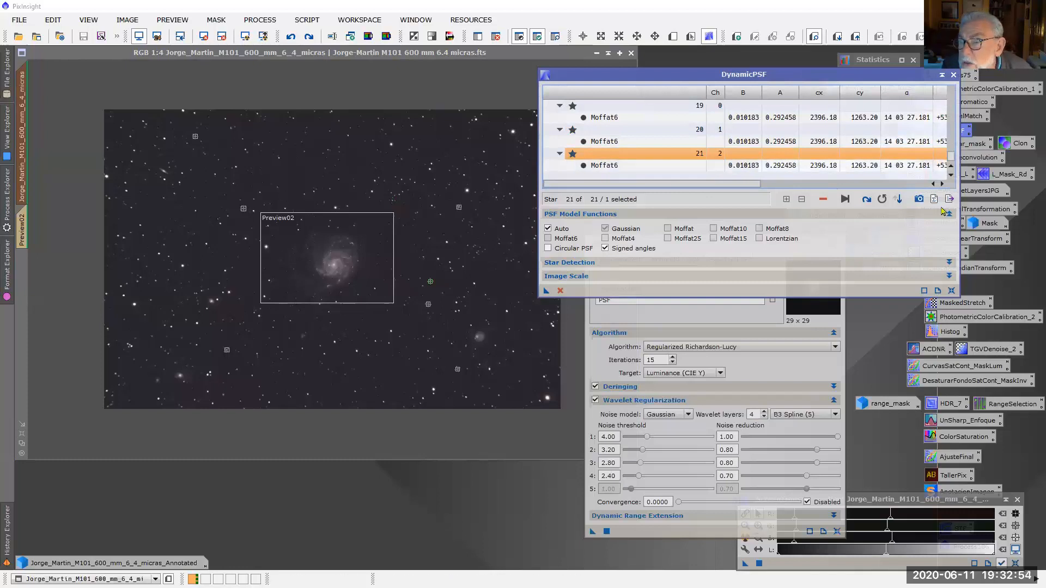
# Step: Generate a trial PSF image from the remaining star fits, then cancel the DynamicPSF session and discard the image
pyautogui.click(919, 200)
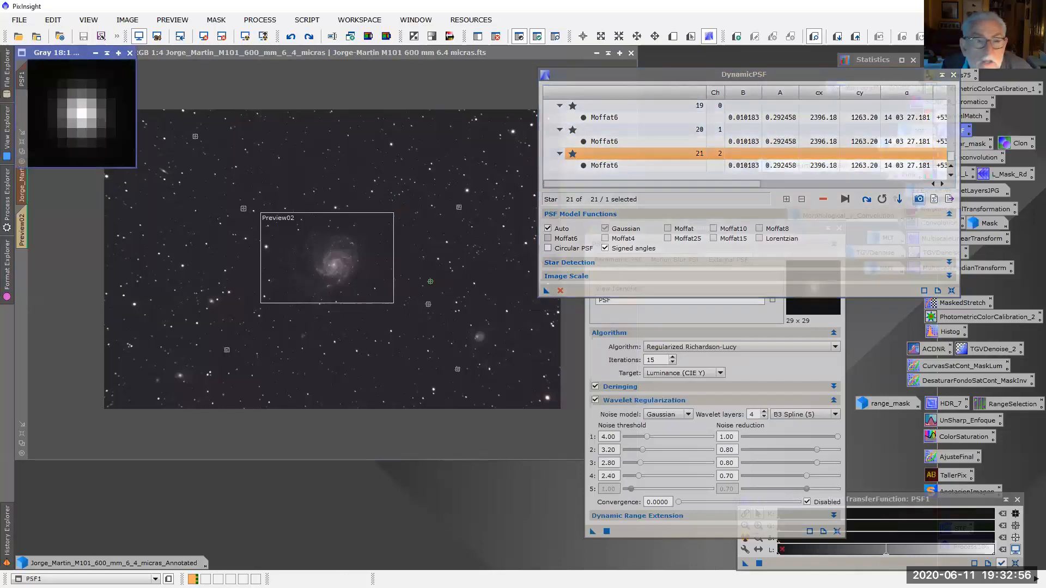
pyautogui.moveTo(77, 53); pyautogui.dragTo(280, 238)
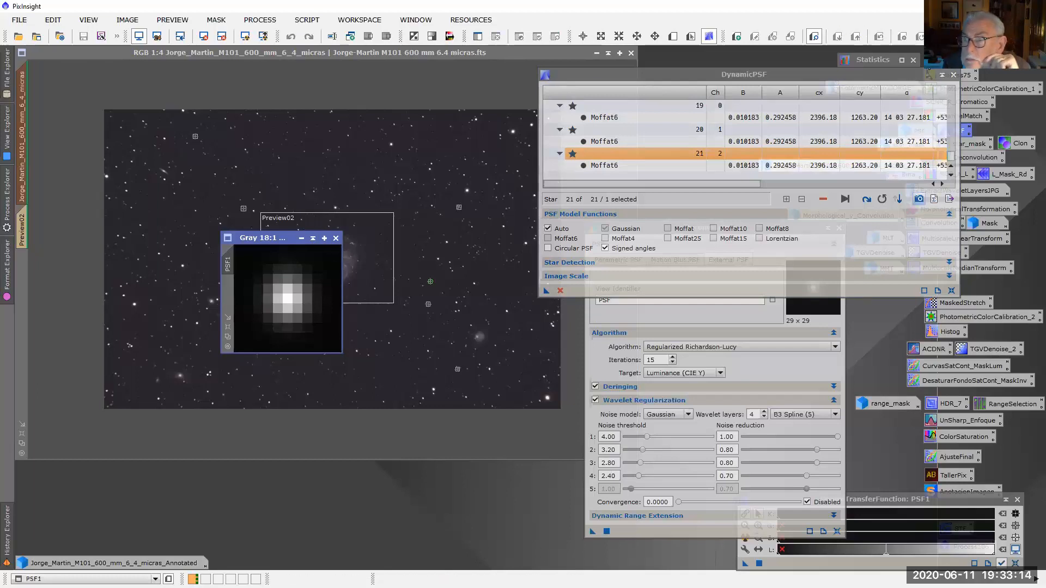
pyautogui.click(953, 75)
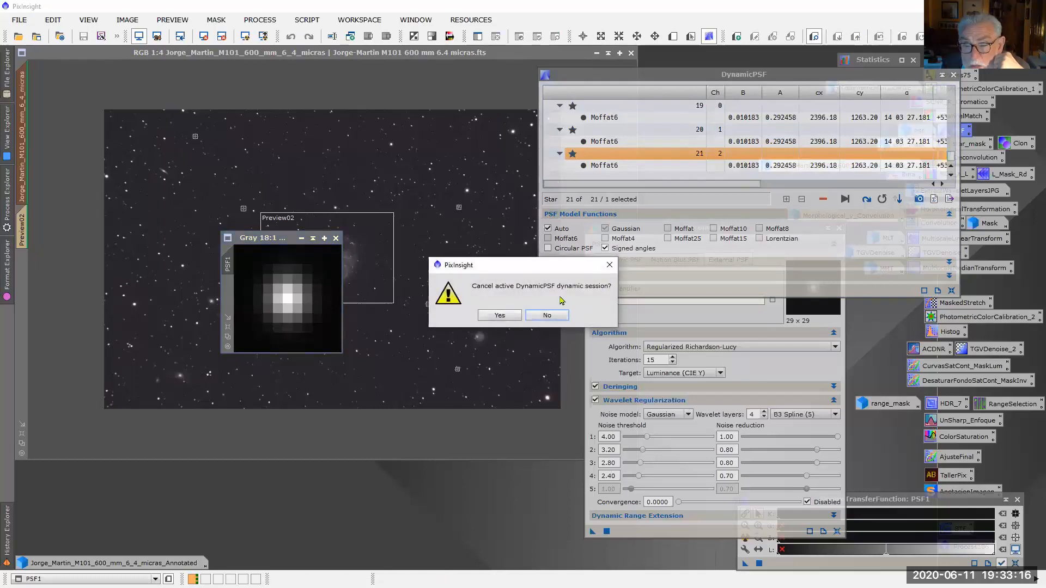
pyautogui.click(500, 315)
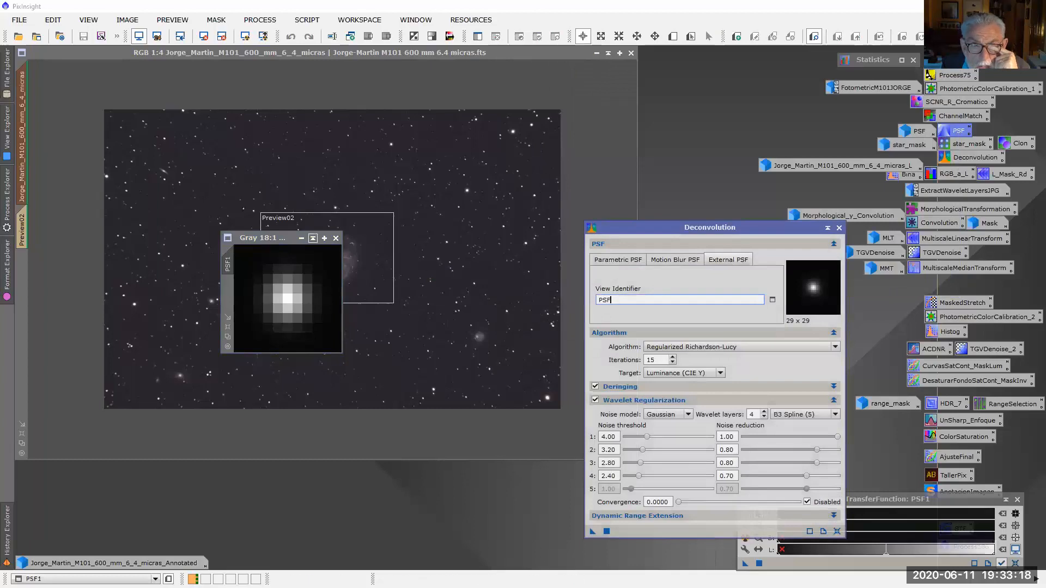
pyautogui.click(336, 238)
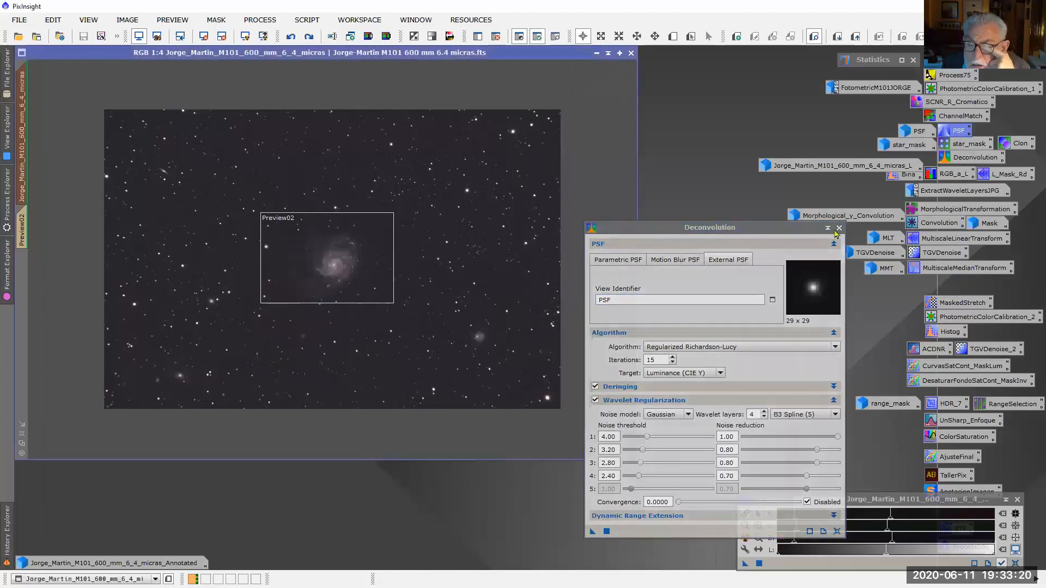
# Step: Restore the saved PSF image, place it above the Deconvolution dialog and inspect its star profile up close
pyautogui.moveTo(802, 230); pyautogui.dragTo(876, 207)
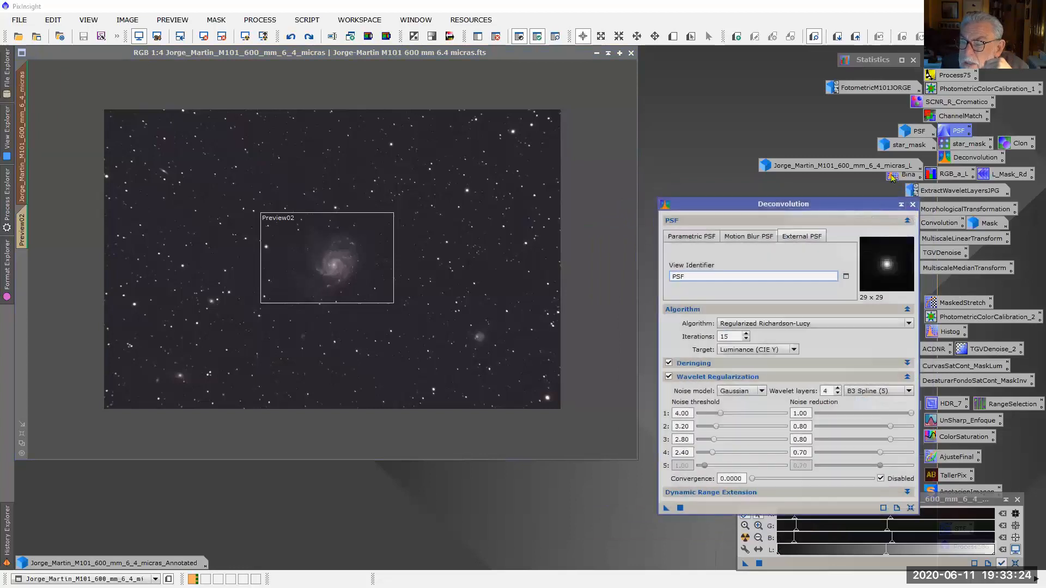
pyautogui.doubleClick(916, 131)
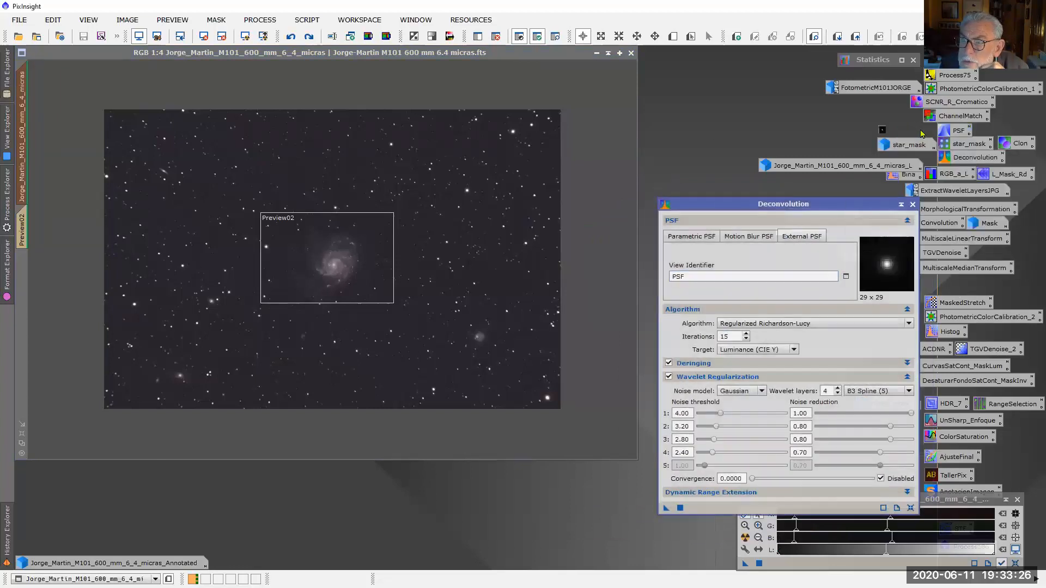
pyautogui.moveTo(665, 154); pyautogui.dragTo(650, 79)
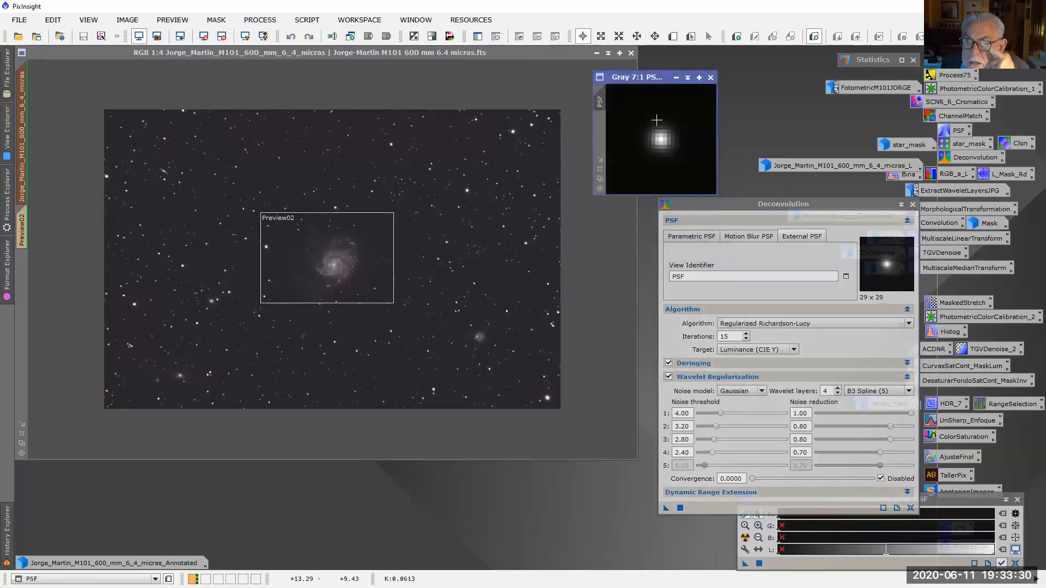
pyautogui.scroll(6, 679, 152)
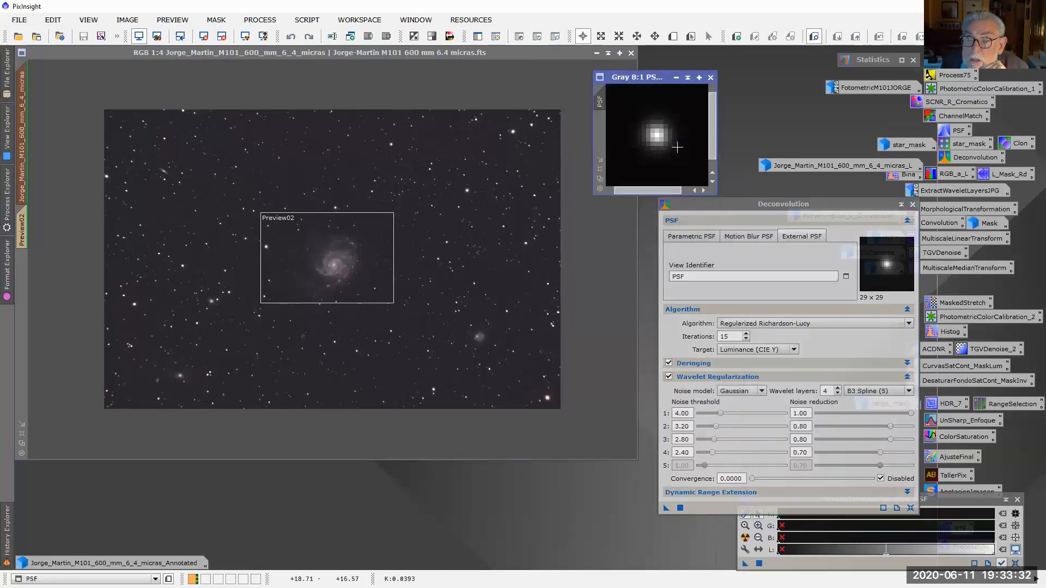
pyautogui.scroll(1, 677, 147)
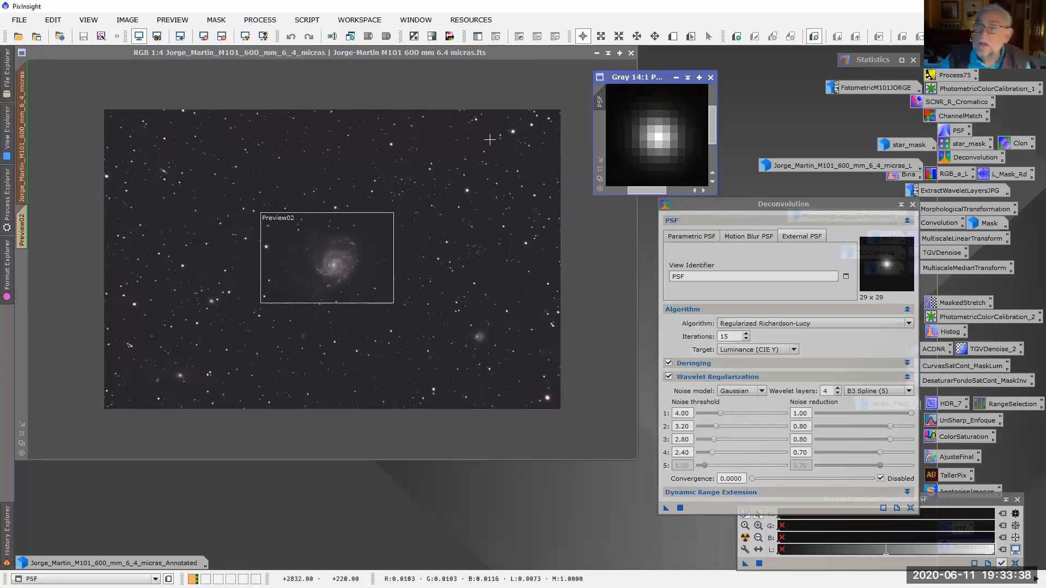
pyautogui.scroll(-8, 676, 131)
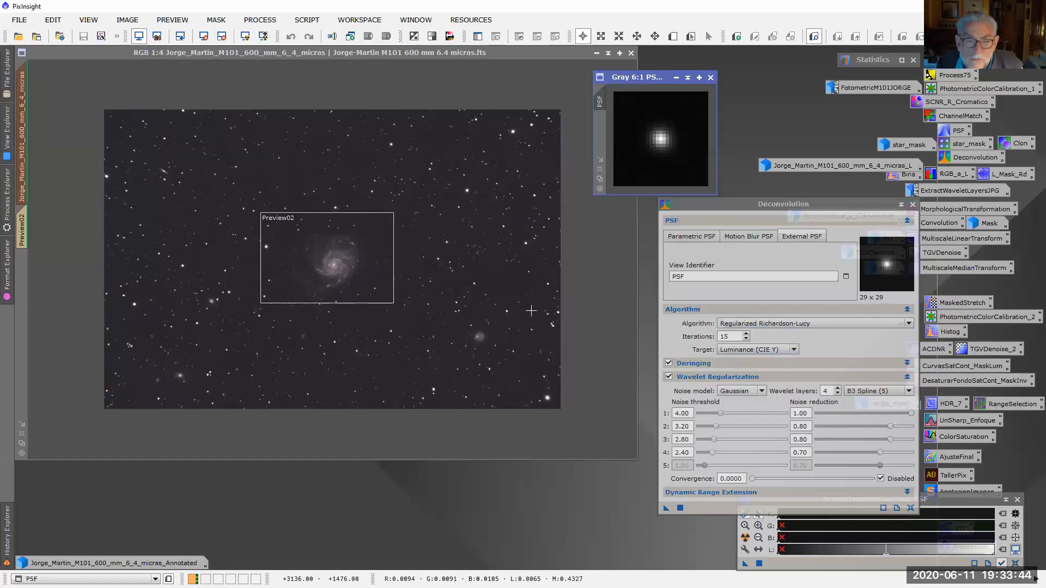
# Step: Switch to Preview02 and examine the galaxy's core, spiral arms and stars at several magnifications
pyautogui.click(22, 230)
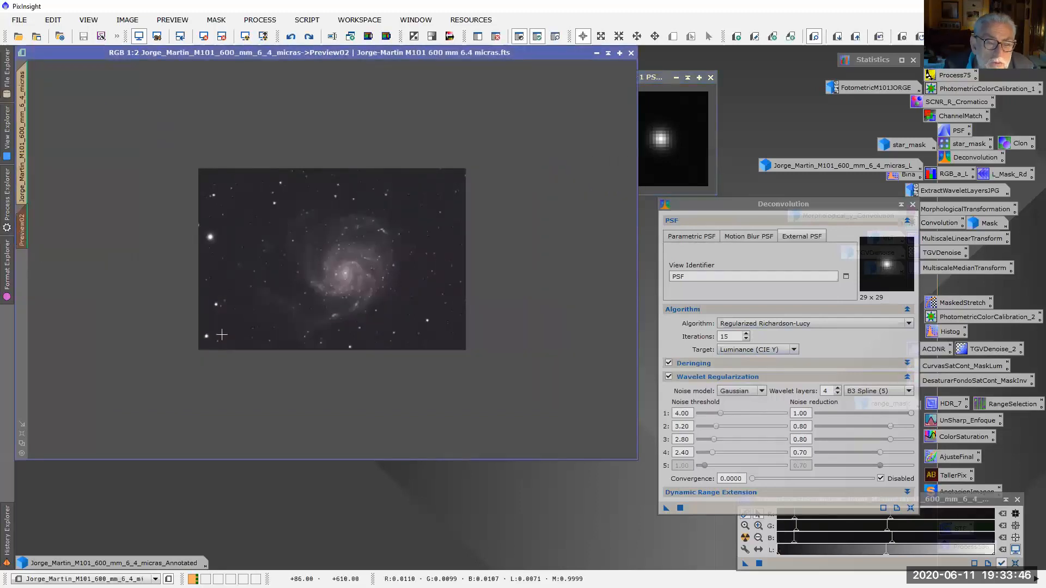
pyautogui.scroll(1, 345, 299)
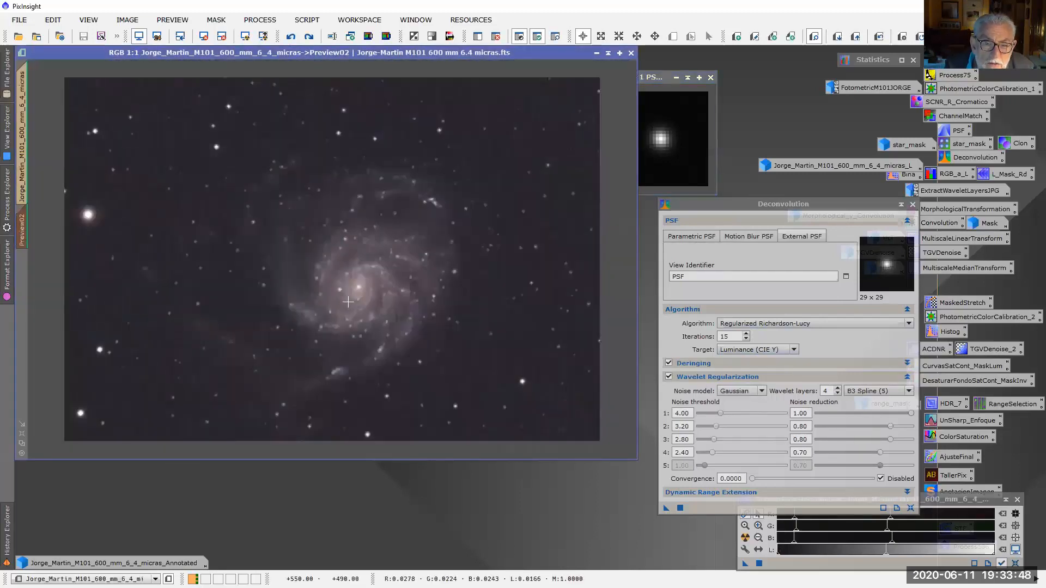
pyautogui.scroll(1, 376, 311)
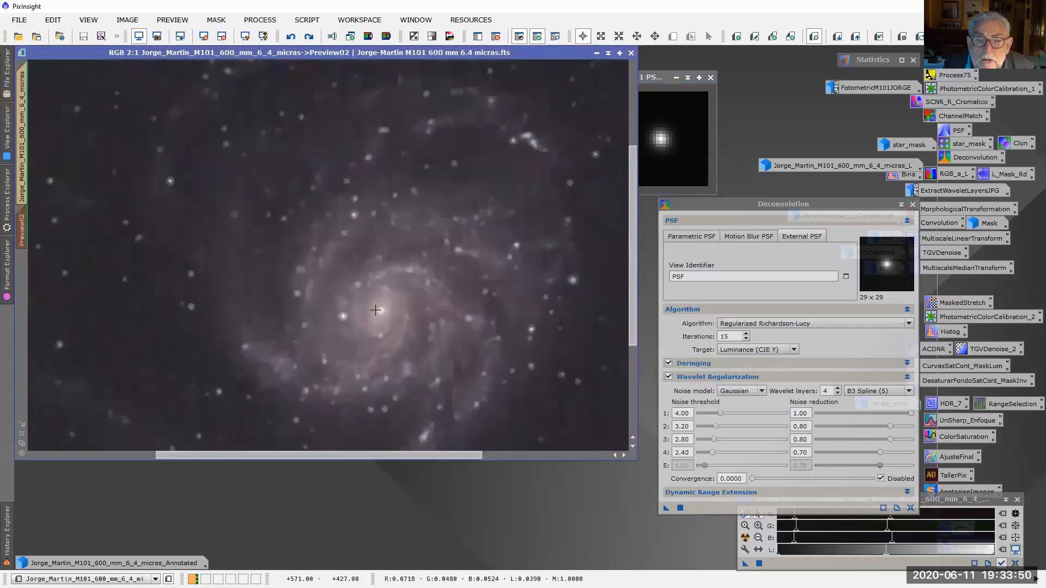
pyautogui.scroll(1, 128, 157)
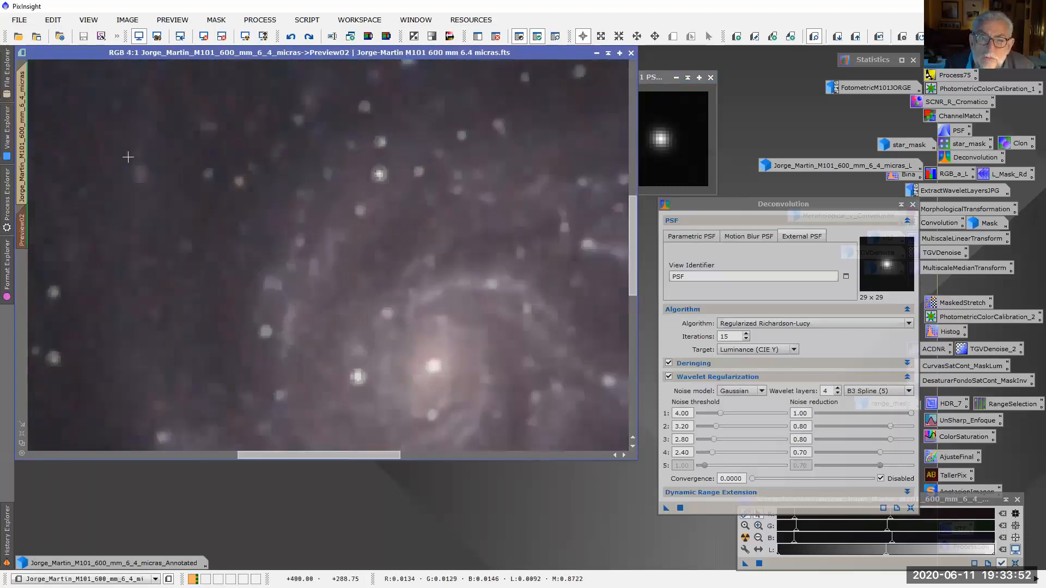
pyautogui.scroll(-2, 270, 204)
pyautogui.scroll(1, 314, 224)
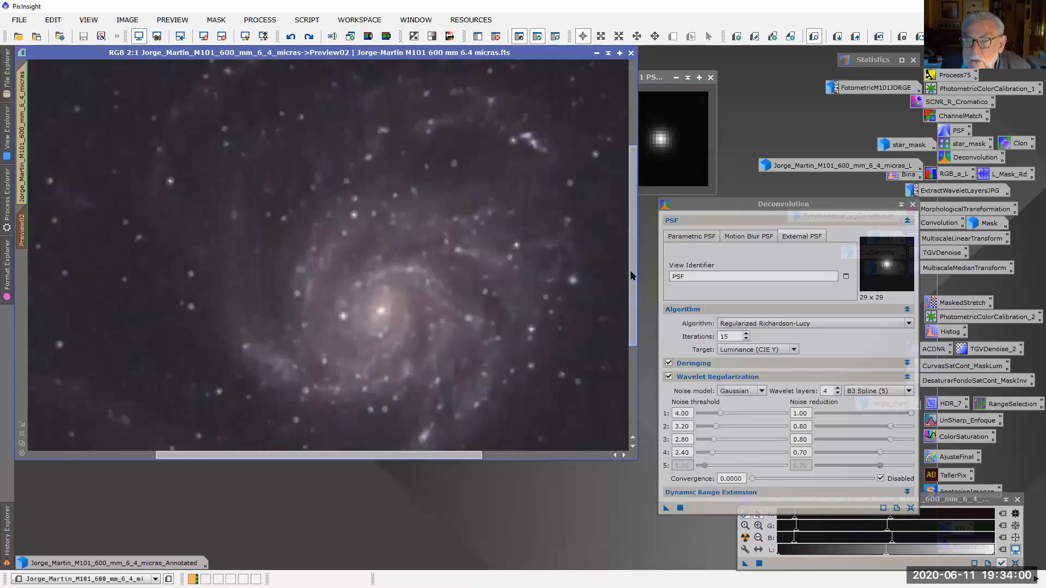
pyautogui.scroll(-1, 576, 285)
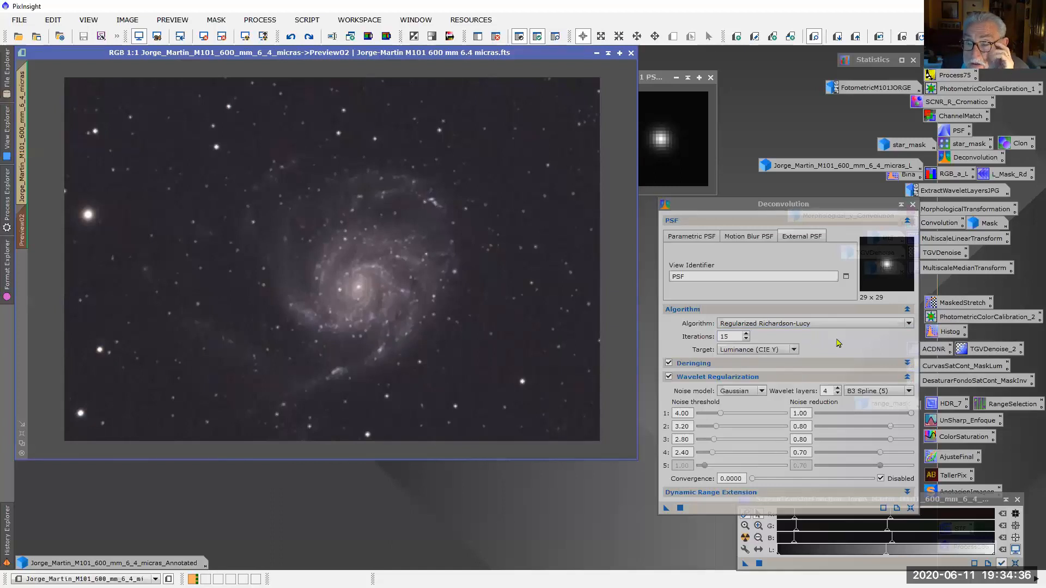
# Step: Turn off local deringing in Deconvolution and apply the process to Preview02
pyautogui.click(907, 362)
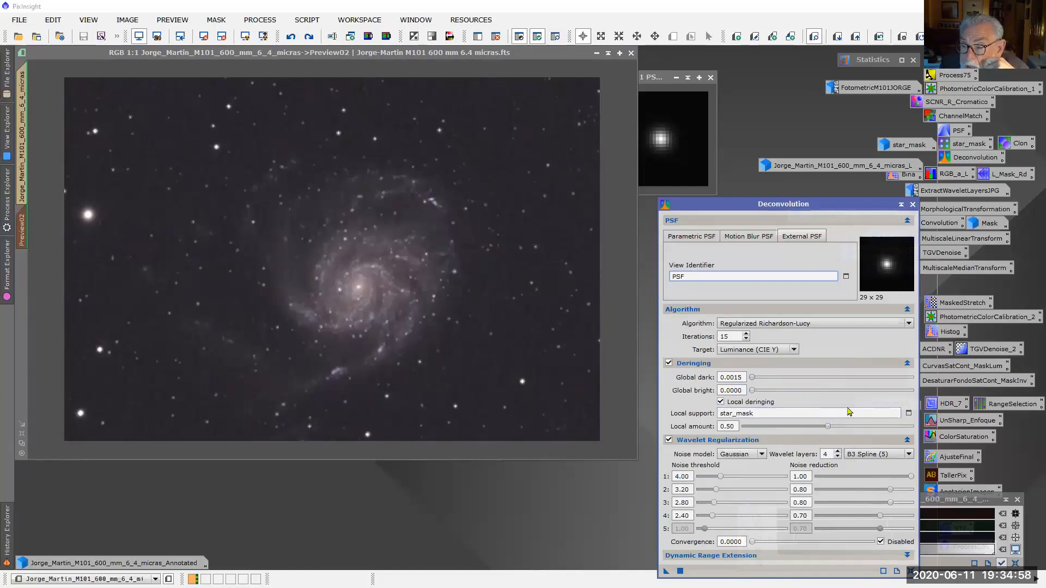
pyautogui.click(721, 402)
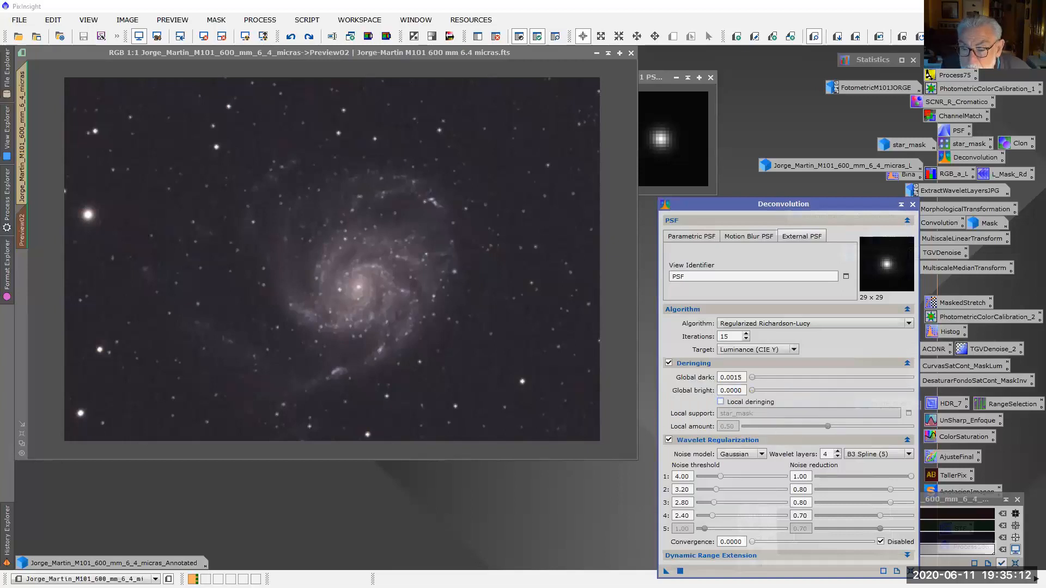
pyautogui.moveTo(666, 571)
pyautogui.mouseDown()
pyautogui.moveTo(522, 365)
pyautogui.moveTo(602, 511)
pyautogui.moveTo(664, 573)
pyautogui.mouseUp()
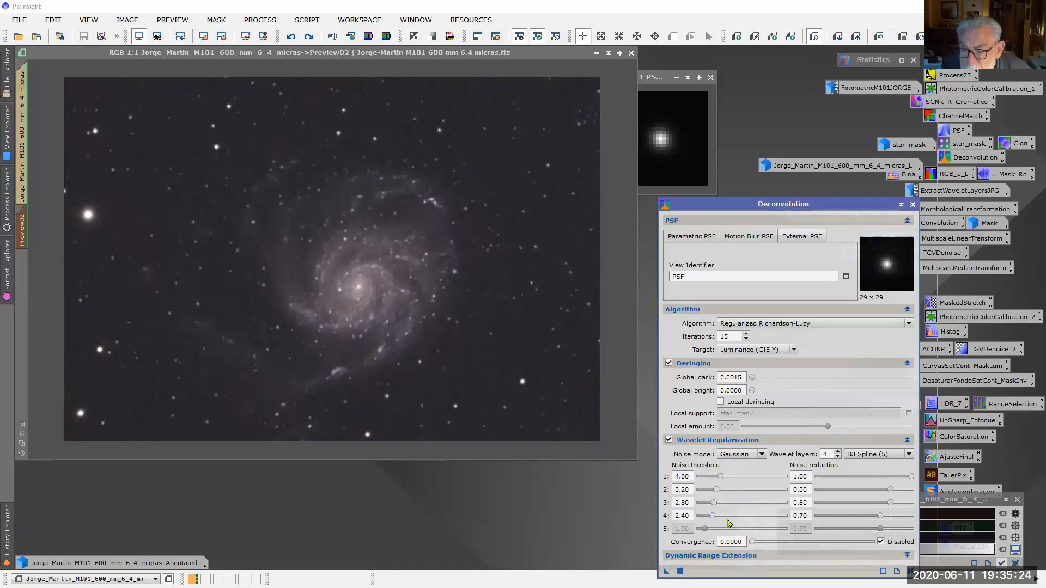
pyautogui.moveTo(666, 571); pyautogui.dragTo(507, 357)
pyautogui.moveTo(507, 353); pyautogui.dragTo(508, 355)
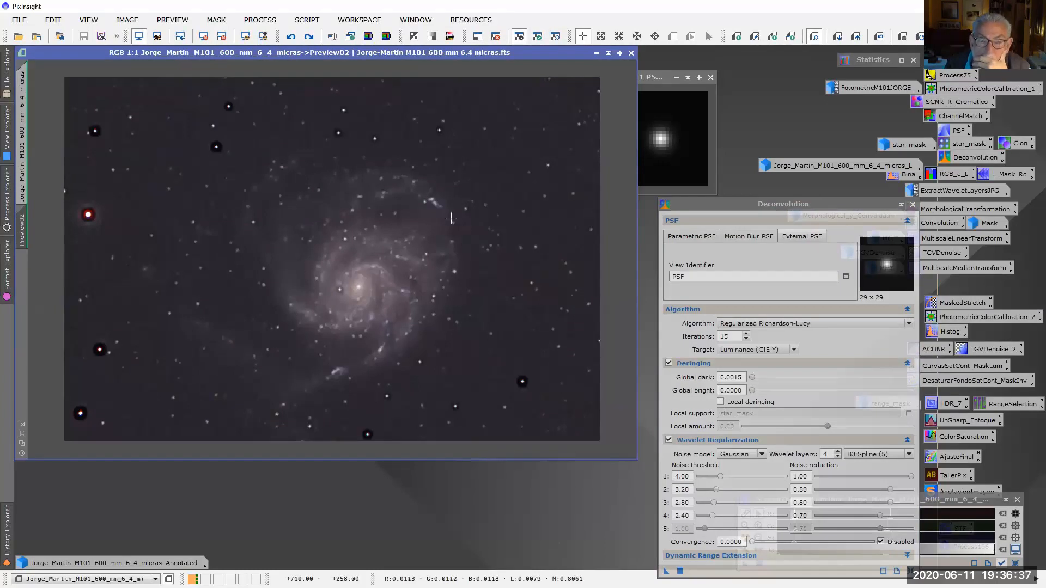
# Step: Compare the galaxy's core and nearby stars at 3:1 before and after the deconvolution
pyautogui.scroll(2, 345, 233)
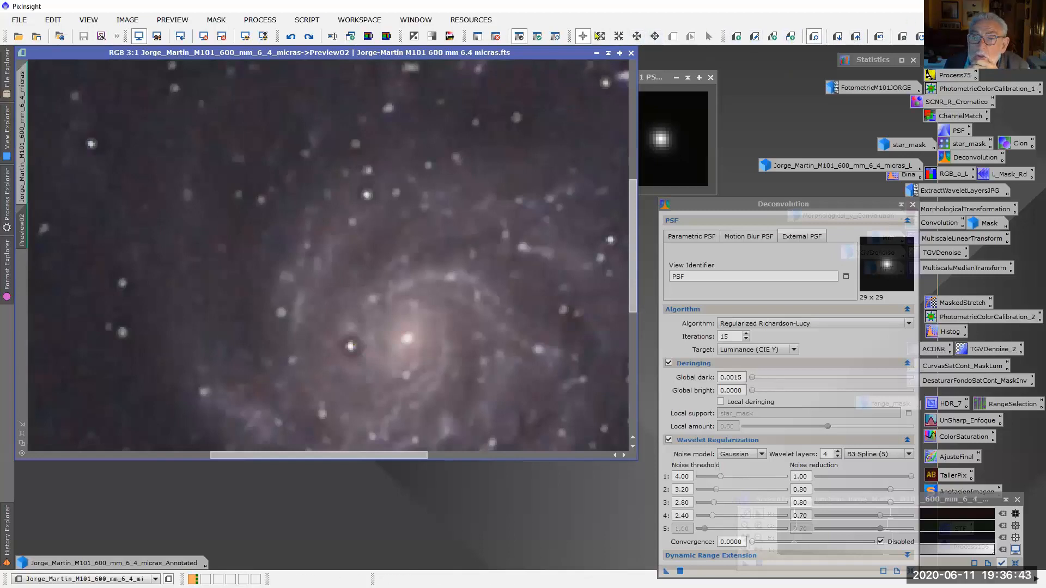
pyautogui.click(879, 35)
pyautogui.click(879, 36)
pyautogui.click(878, 36)
pyautogui.click(878, 36)
pyautogui.click(878, 36)
pyautogui.click(878, 36)
pyautogui.click(878, 36)
pyautogui.click(878, 36)
pyautogui.click(879, 36)
pyautogui.click(879, 36)
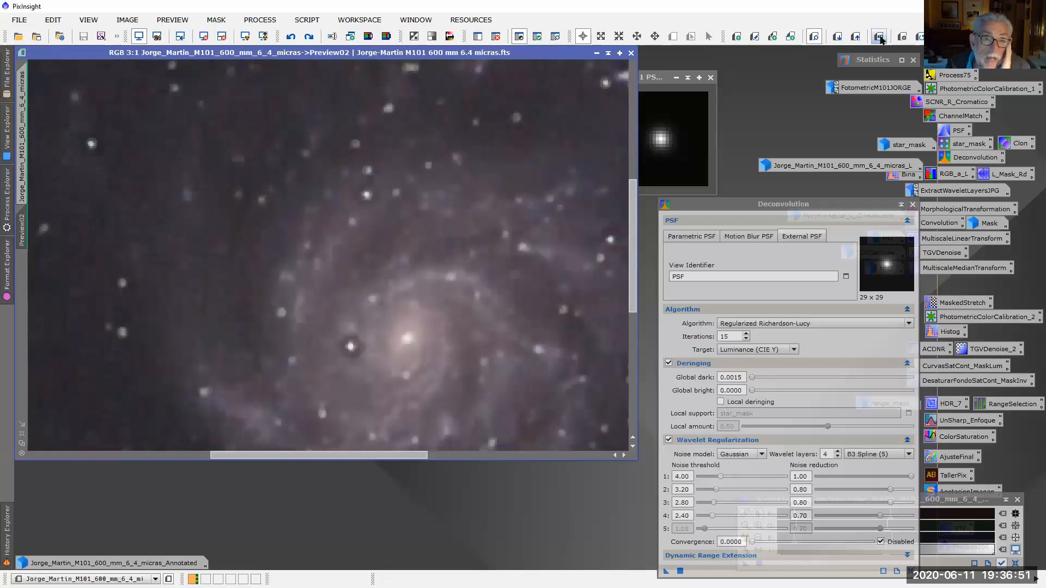
# Step: Compare the whole of Preview02 at 1:1 with and without the deconvolution, looking at the bright stars
pyautogui.scroll(-2, 500, 310)
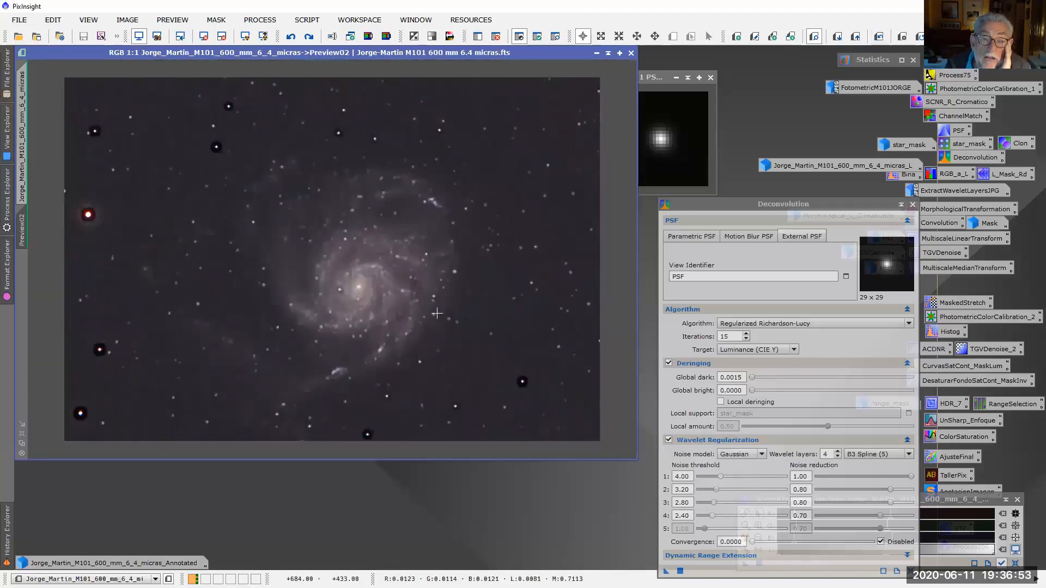
pyautogui.click(879, 36)
pyautogui.click(879, 36)
pyautogui.click(879, 36)
pyautogui.click(878, 36)
pyautogui.click(878, 36)
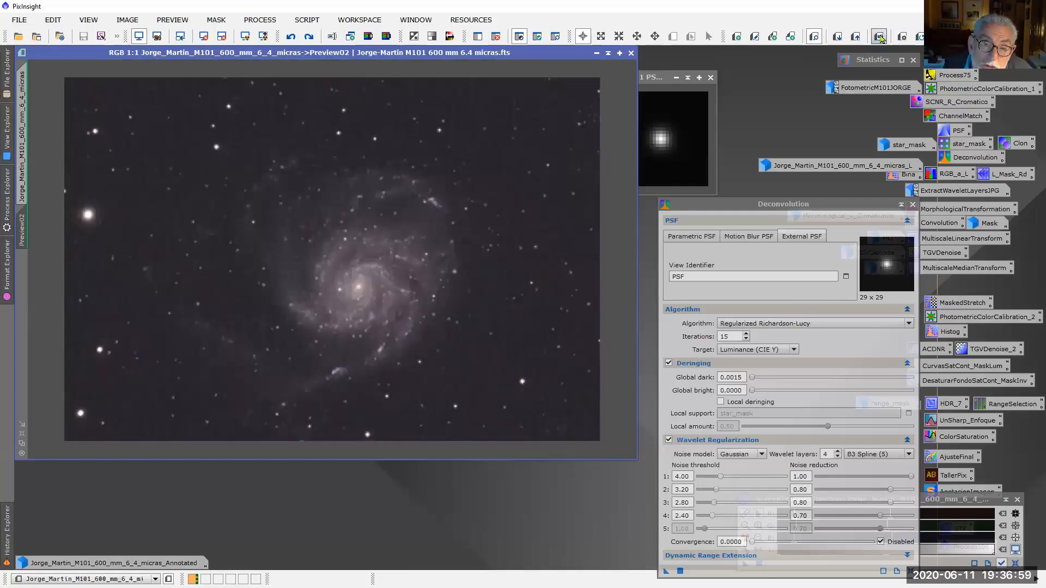
pyautogui.click(879, 36)
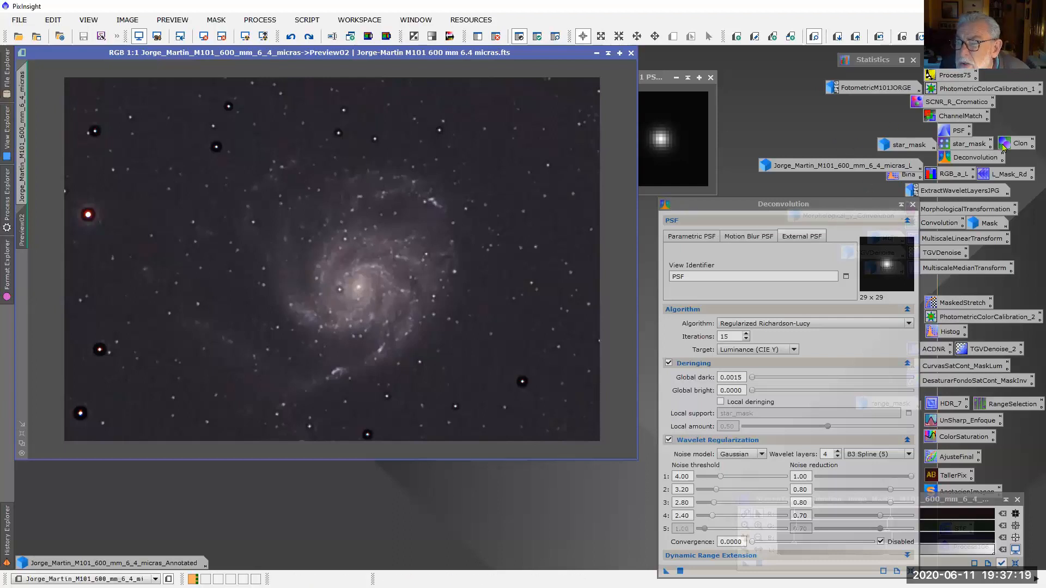
# Step: Review the saved StarMask settings, then inspect the star_mask image and minimize it again
pyautogui.doubleClick(965, 146)
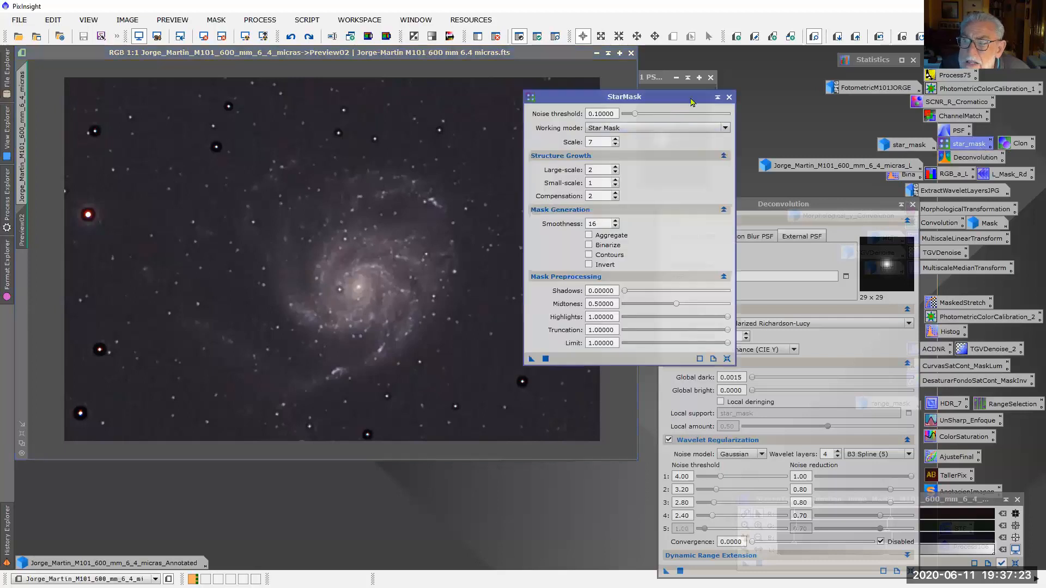
pyautogui.click(730, 99)
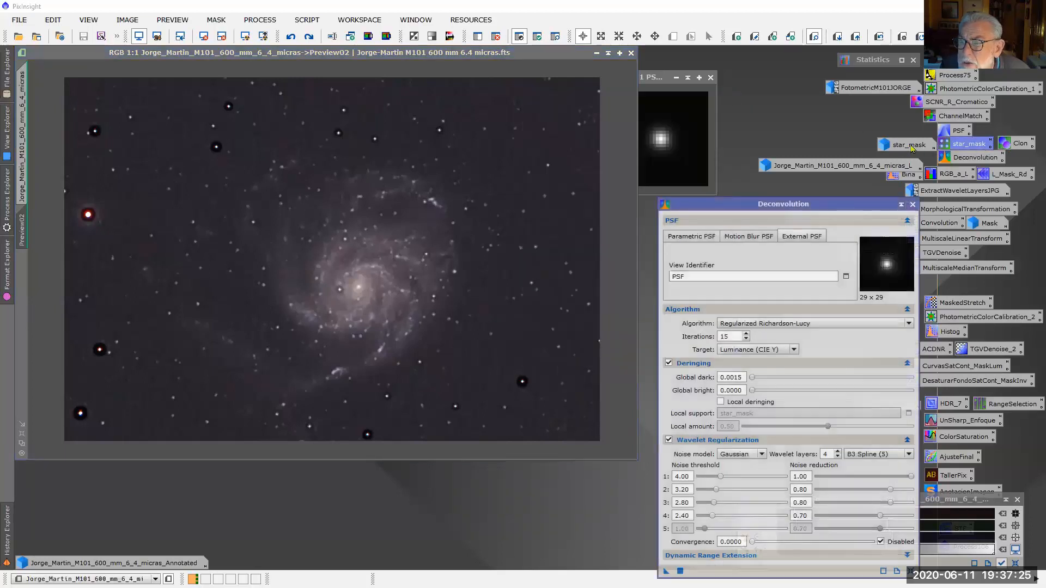
pyautogui.doubleClick(912, 147)
pyautogui.moveTo(495, 188); pyautogui.dragTo(283, 106)
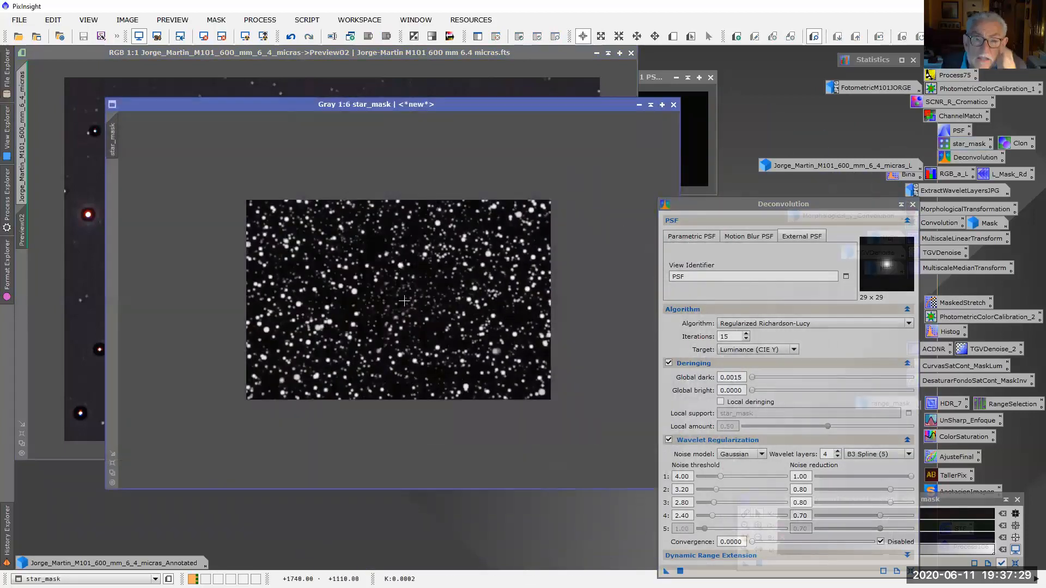
pyautogui.scroll(1, 446, 295)
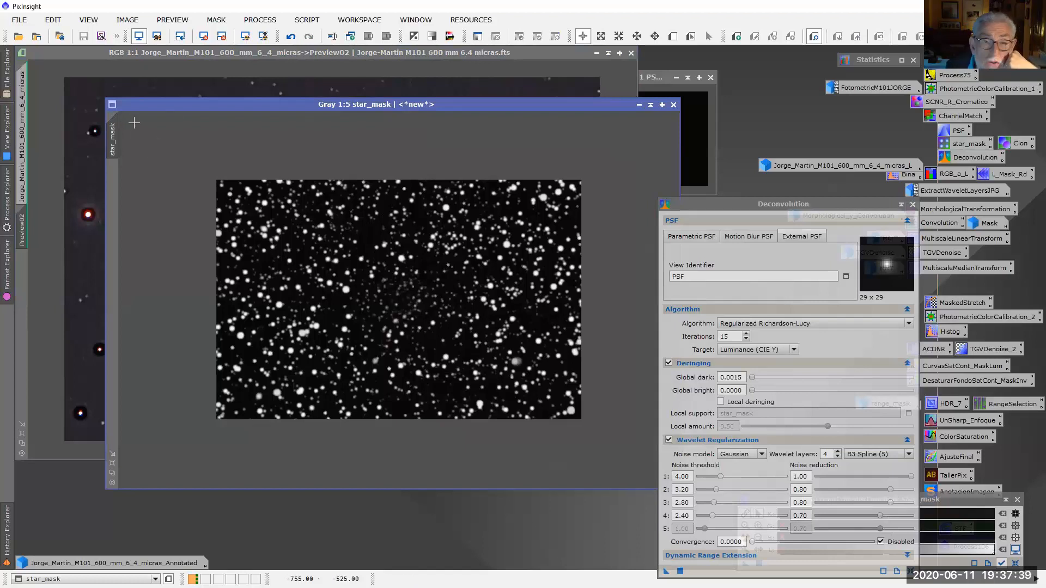
pyautogui.click(638, 105)
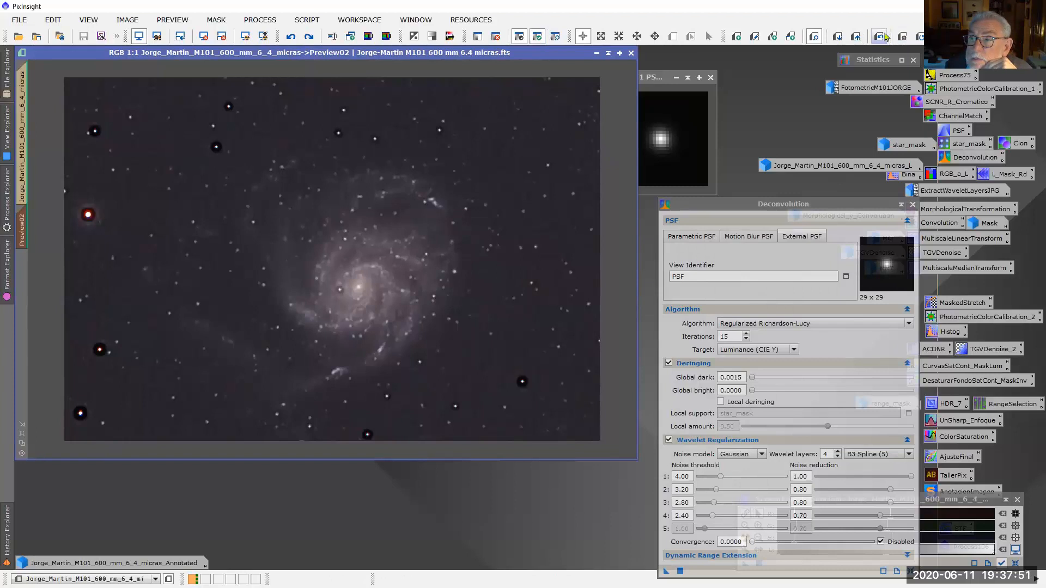
# Step: Undo the deconvolution on Preview02 and briefly show the red mask overlay to check the star protection
pyautogui.click(903, 36)
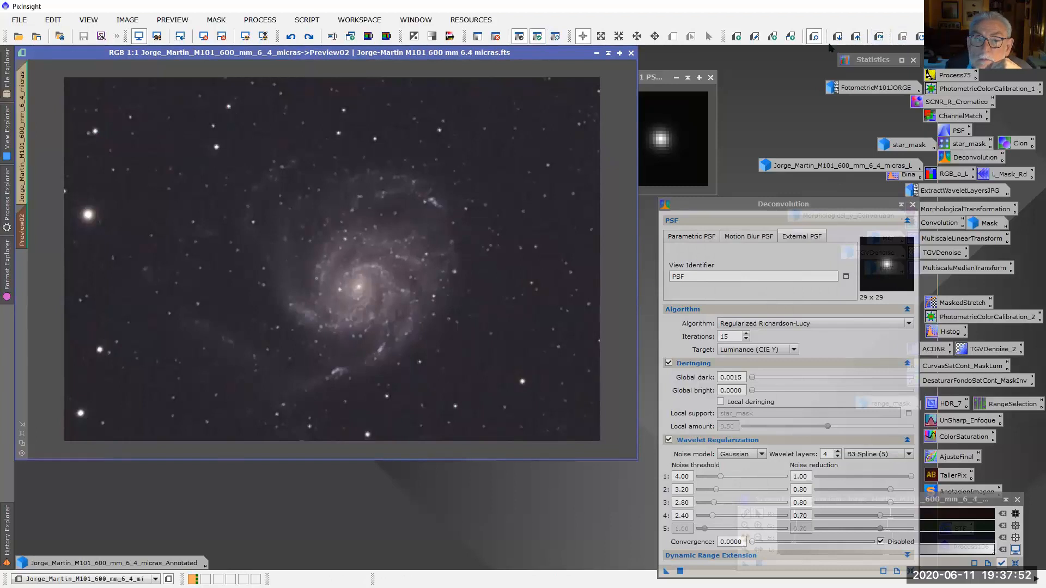
pyautogui.click(554, 37)
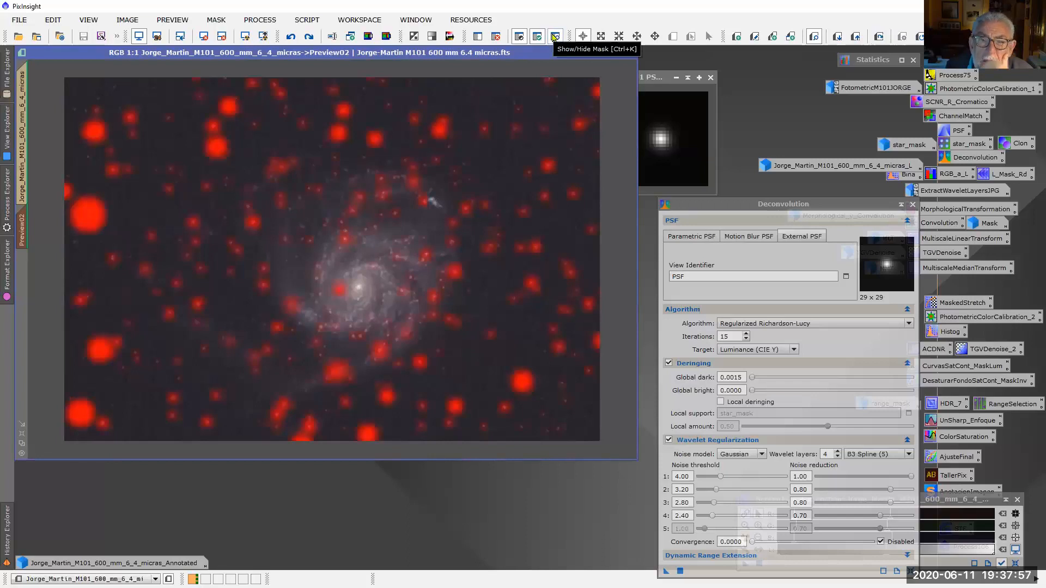
pyautogui.click(554, 37)
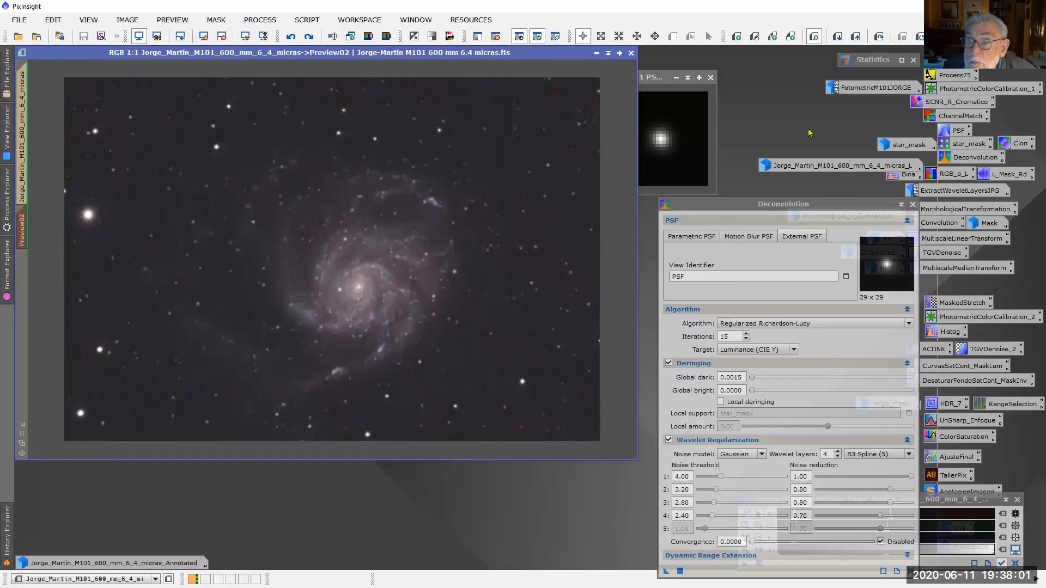
# Step: Turn on local deringing with star_mask as local support and apply Deconvolution to Preview02
pyautogui.click(721, 402)
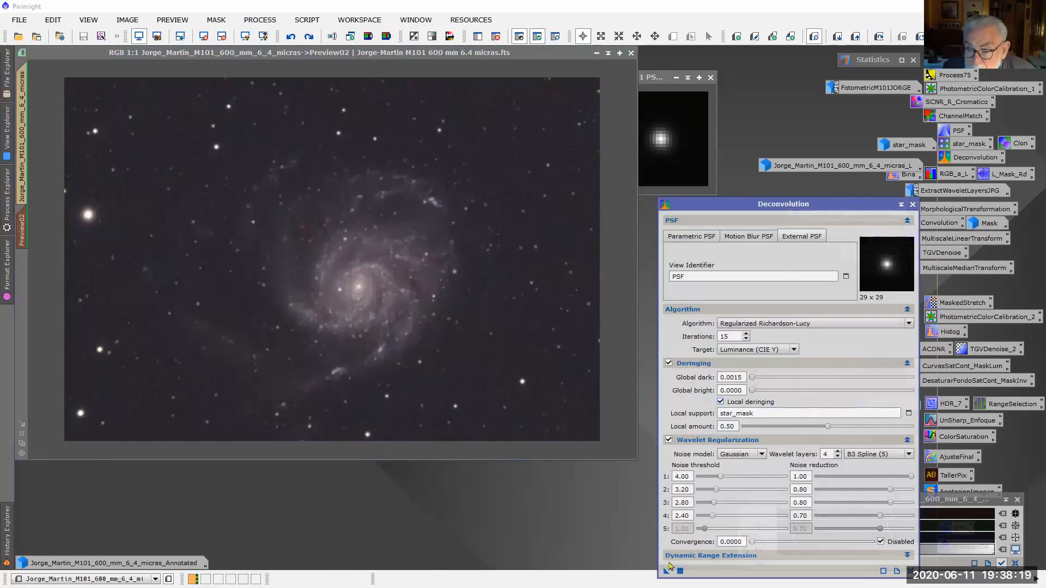
pyautogui.moveTo(665, 571); pyautogui.dragTo(492, 294)
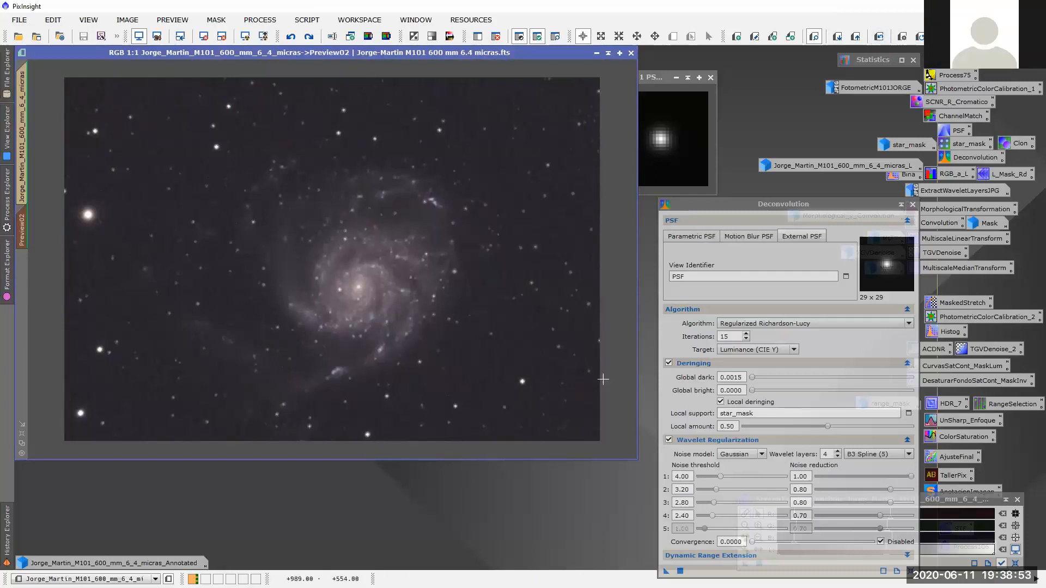
# Step: Examine the deconvolved Preview02 from 1:1 up to 3:1, covering the galaxy's core, its arms and the surrounding stars
pyautogui.scroll(1, 425, 338)
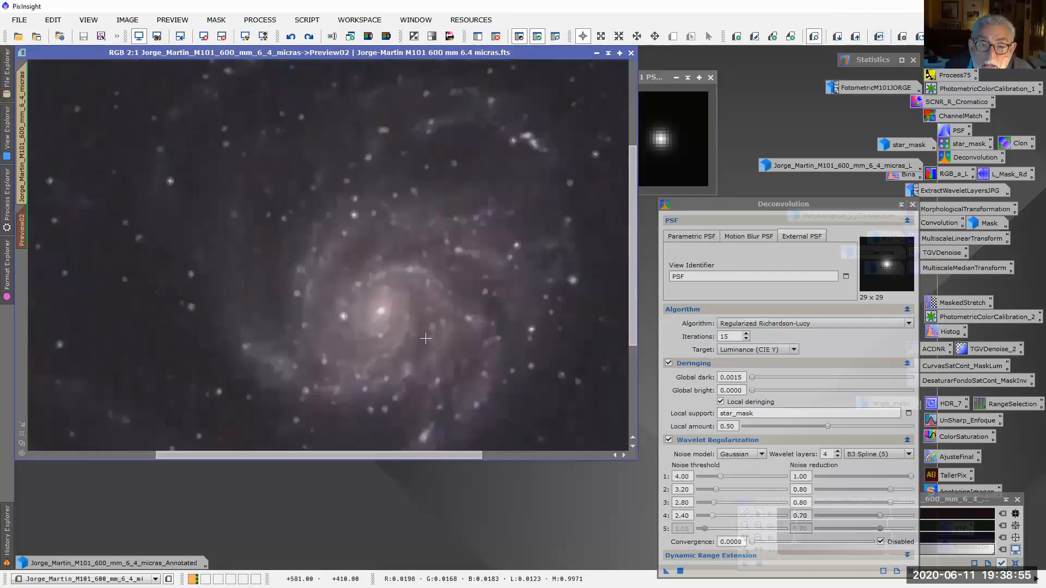
pyautogui.scroll(1, 426, 339)
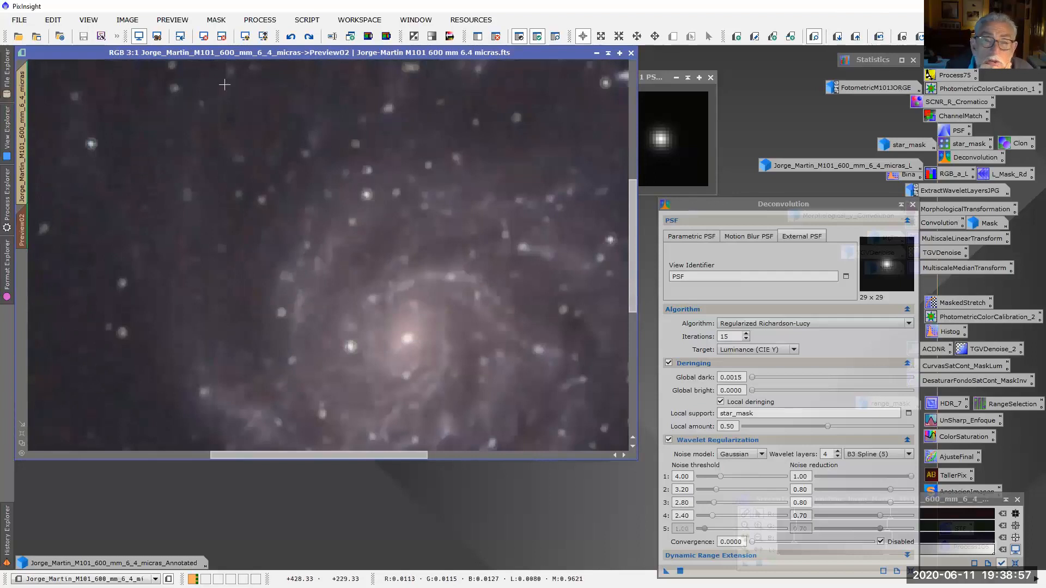
pyautogui.scroll(-3, 550, 164)
pyautogui.scroll(1, 482, 241)
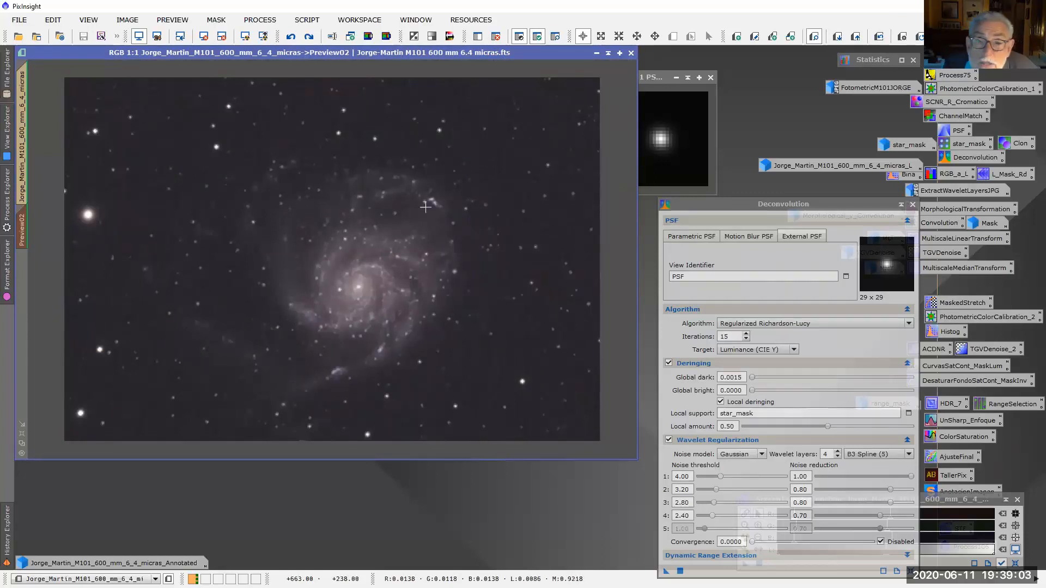
pyautogui.scroll(2, 425, 207)
pyautogui.moveTo(392, 460); pyautogui.dragTo(613, 462)
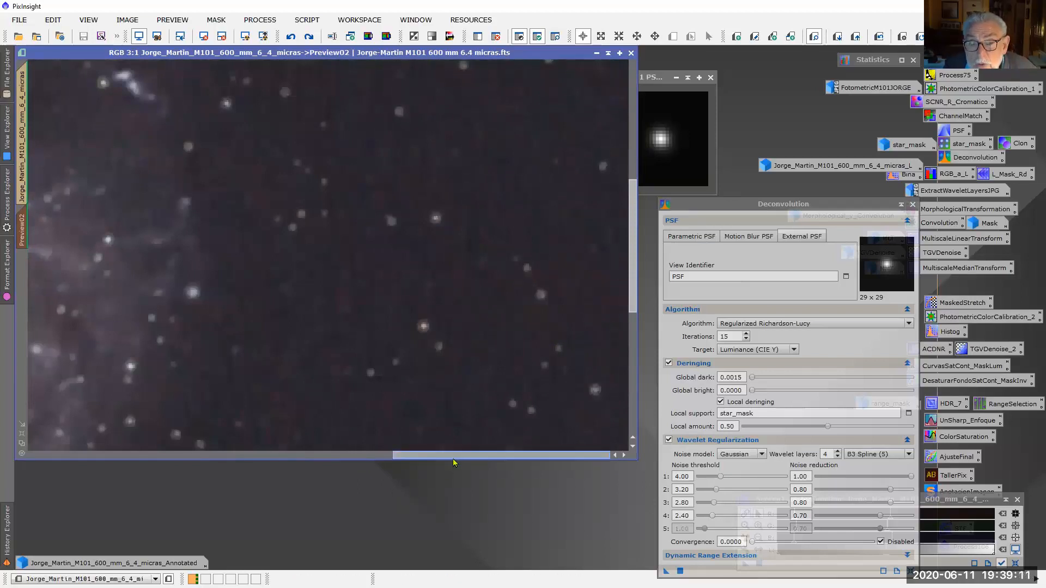
pyautogui.moveTo(454, 460); pyautogui.dragTo(309, 461)
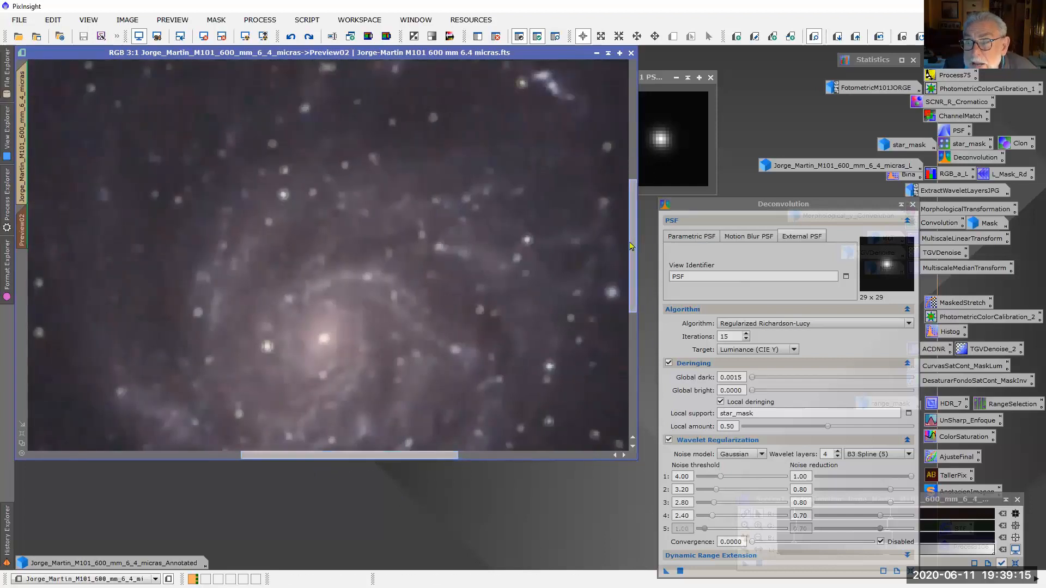
pyautogui.scroll(-3, 492, 275)
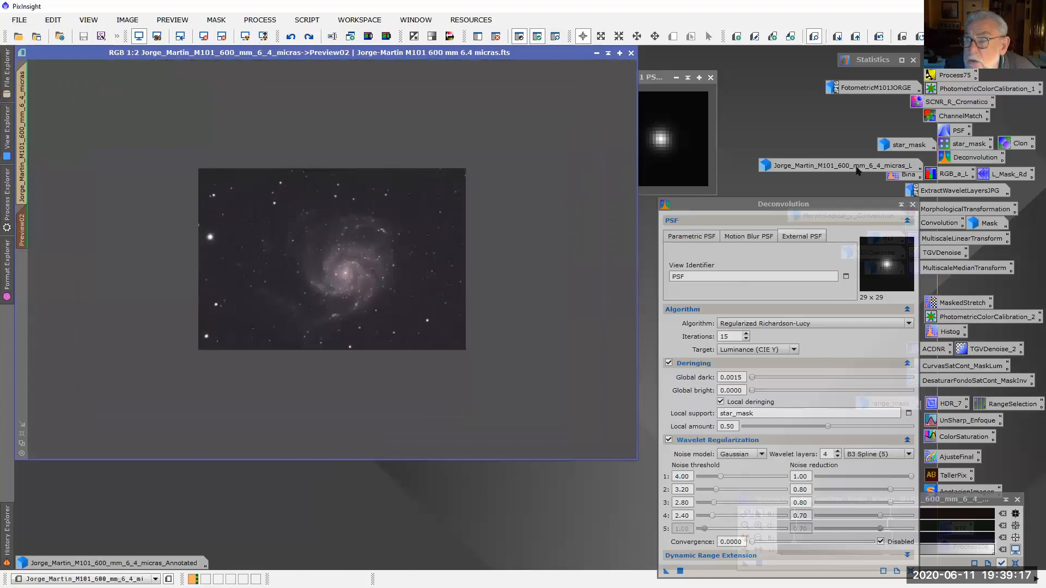
# Step: Review the saved L_Mask_Rd wavelet layer settings, then inspect the star_mask image and minimize it again
pyautogui.doubleClick(1014, 173)
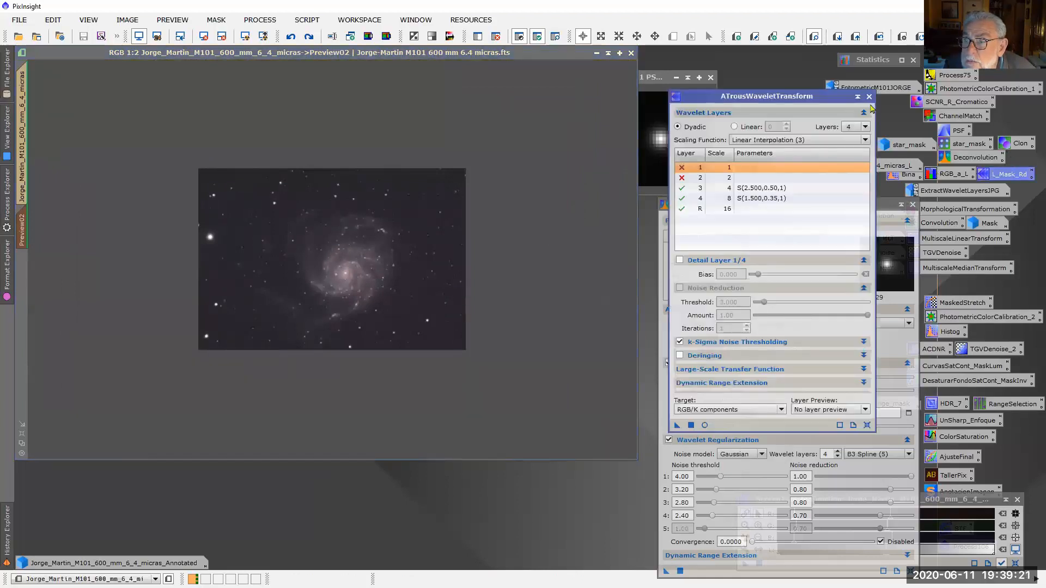
pyautogui.click(868, 97)
pyautogui.doubleClick(907, 145)
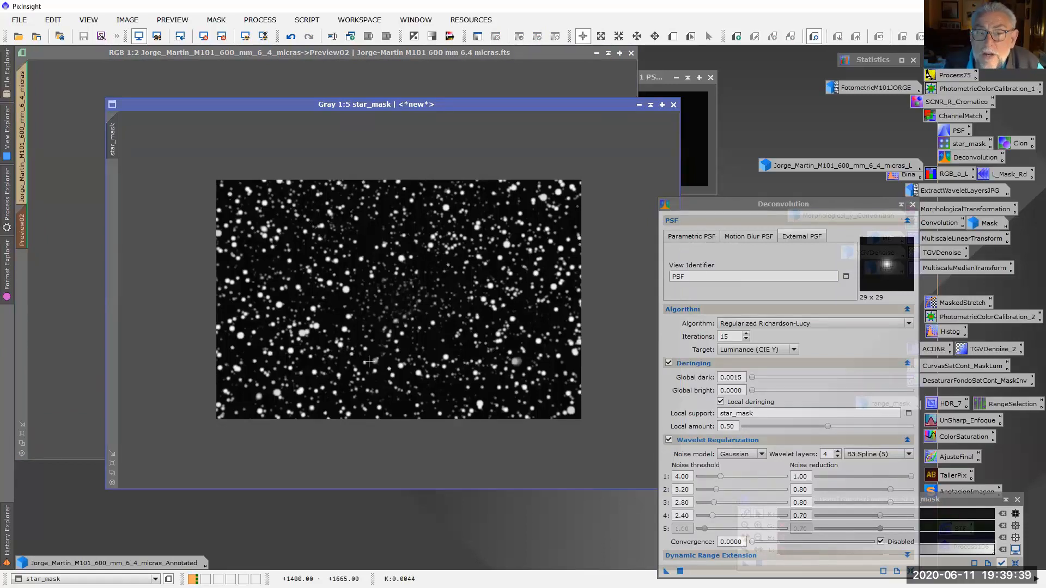
pyautogui.click(639, 105)
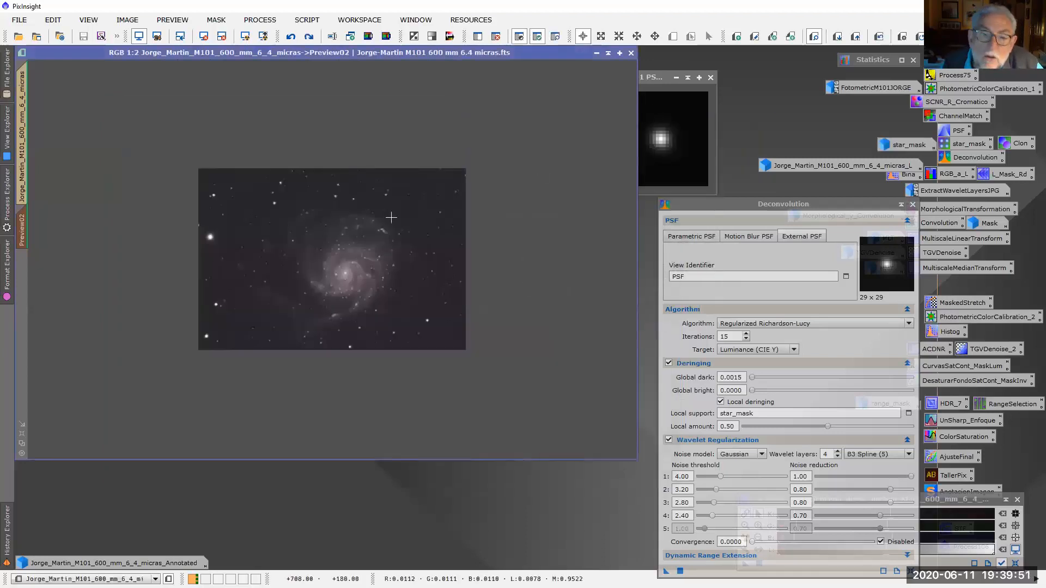
# Step: Check the galaxy in Preview02 at 2:1 and 1:1, and move the Deconvolution window aside
pyautogui.scroll(2, 362, 286)
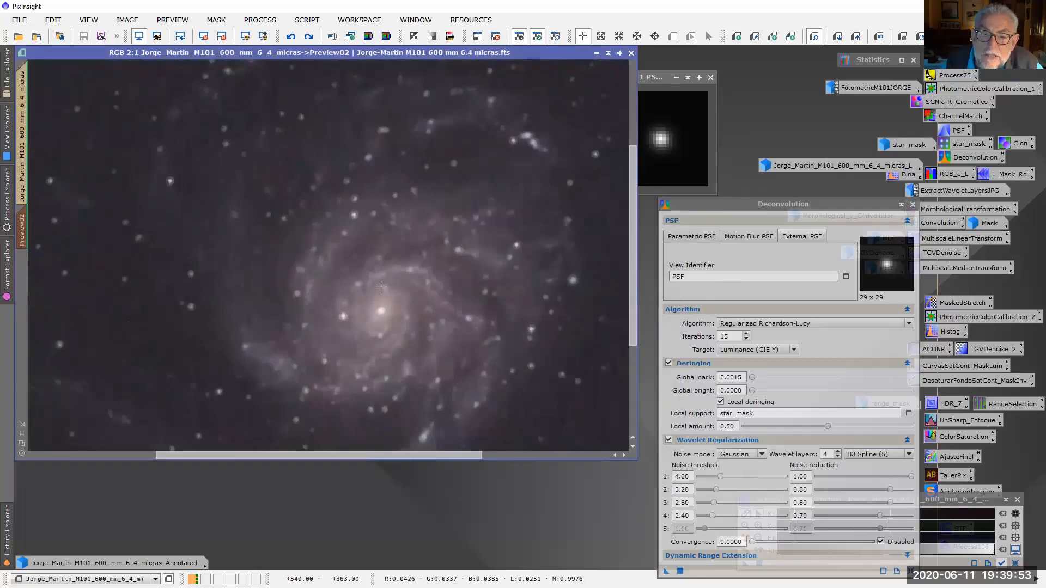
pyautogui.scroll(-1, 381, 287)
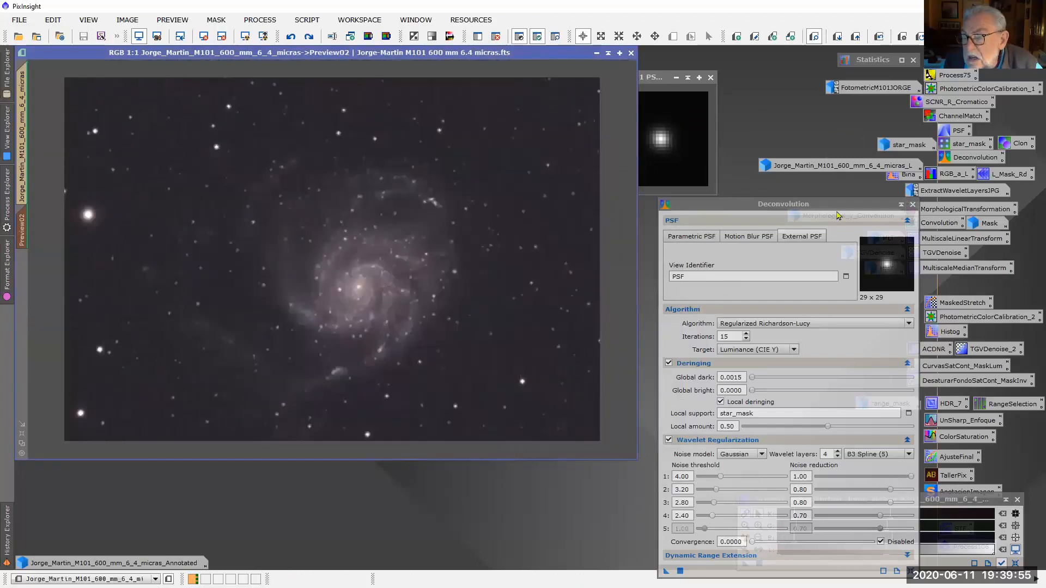
pyautogui.moveTo(788, 216); pyautogui.dragTo(750, 208)
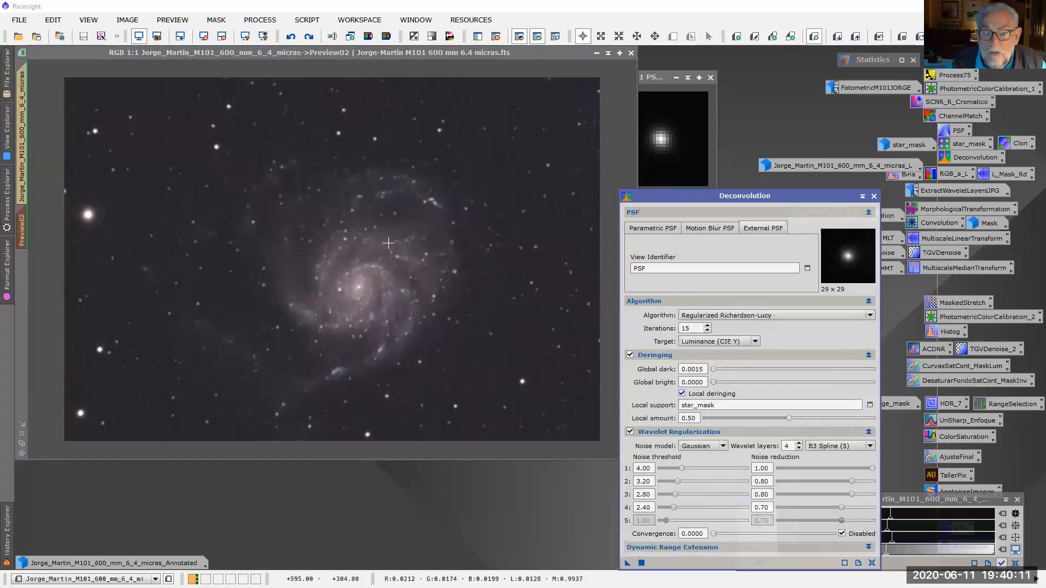
# Step: Switch to the full main image and advance its processing history to the Deconvolution state
pyautogui.click(7, 539)
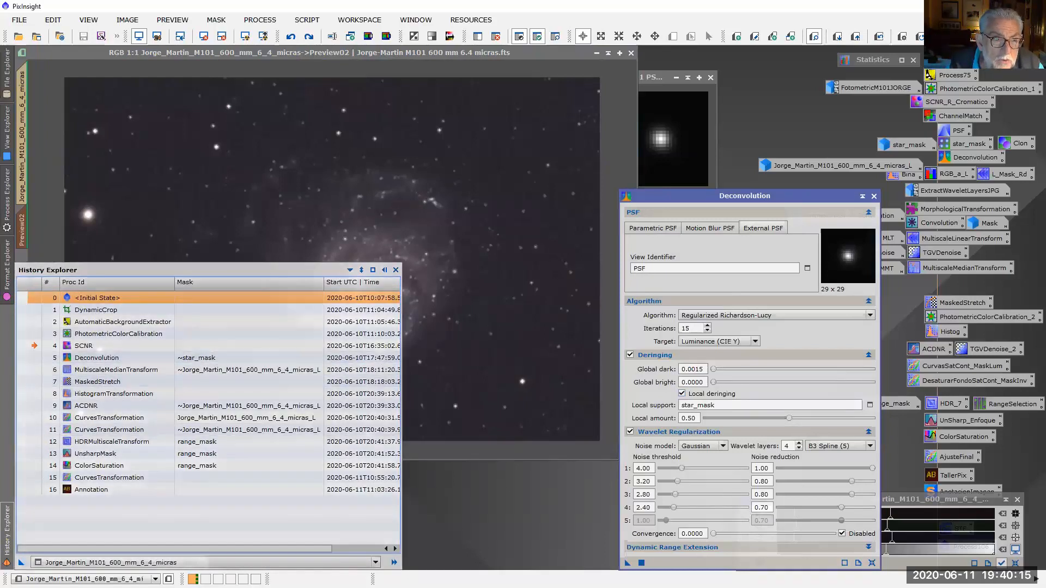
pyautogui.click(21, 164)
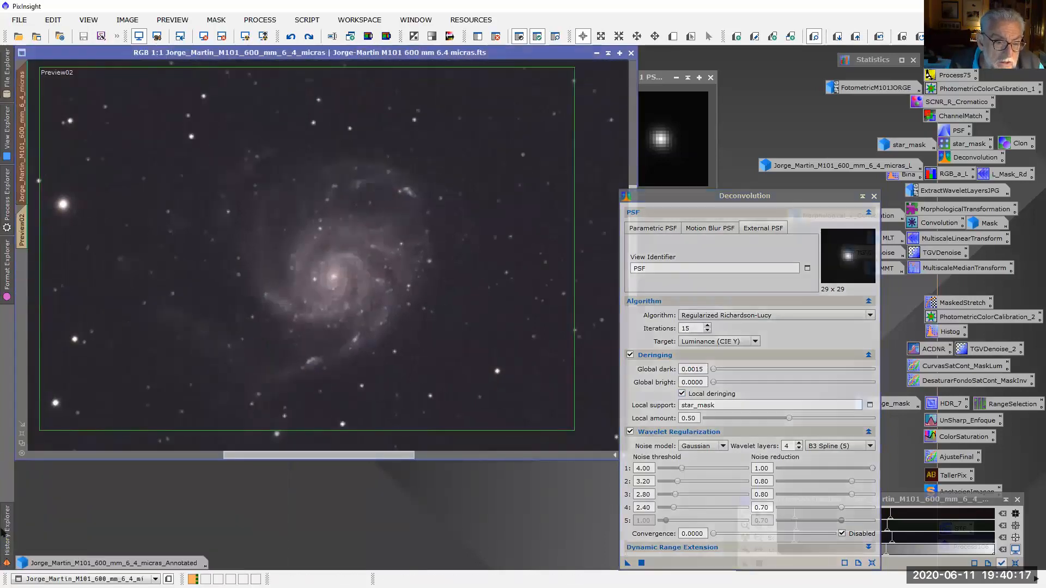
pyautogui.scroll(2, 462, 279)
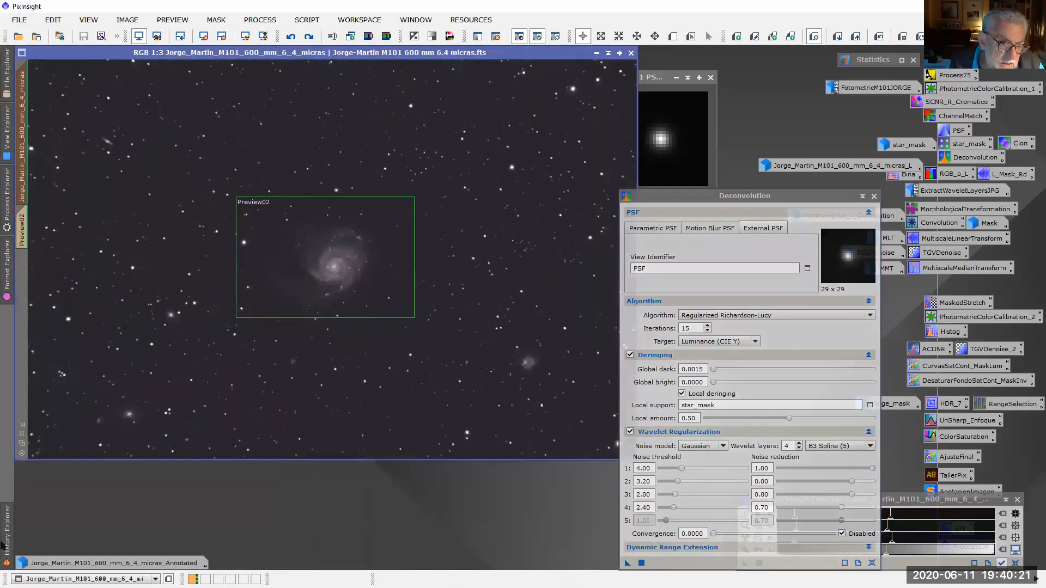
pyautogui.moveTo(3, 543)
pyautogui.click(34, 358)
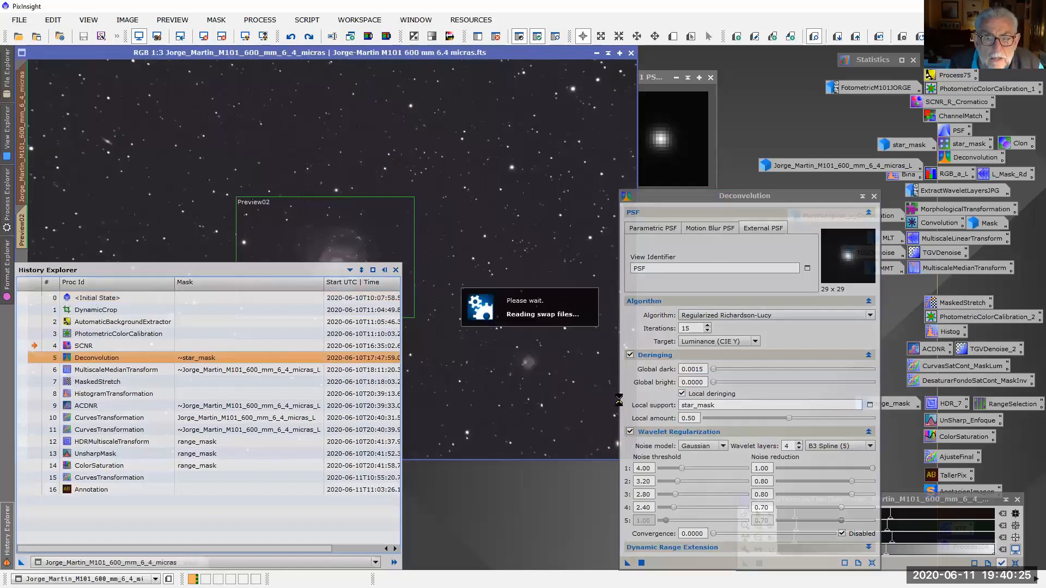
# Step: Compare the main image at 1:1 with and without the deconvolution, keep it applied, and close the Deconvolution window
pyautogui.scroll(2, 561, 369)
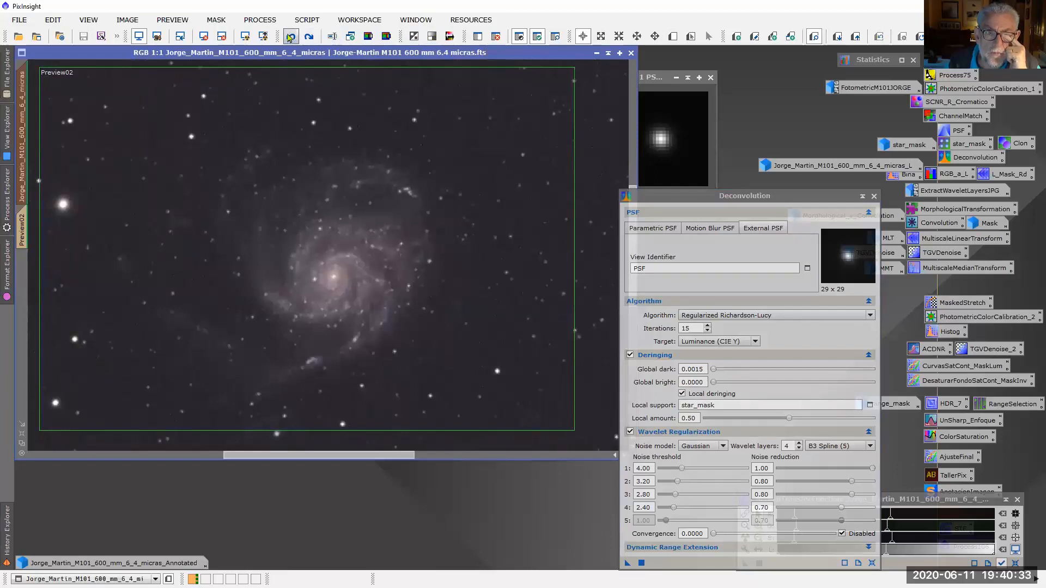
pyautogui.click(309, 37)
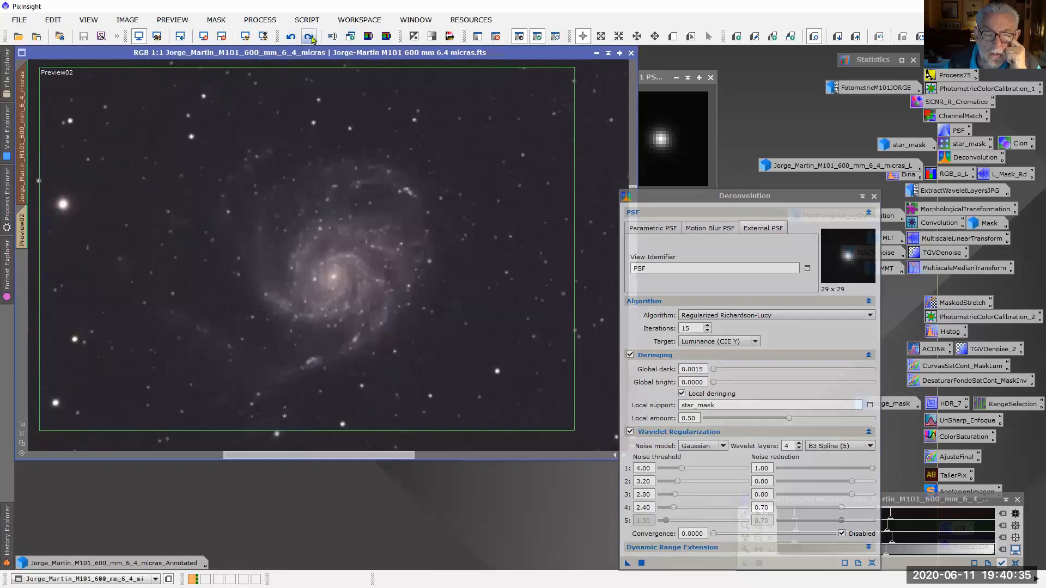
pyautogui.click(874, 196)
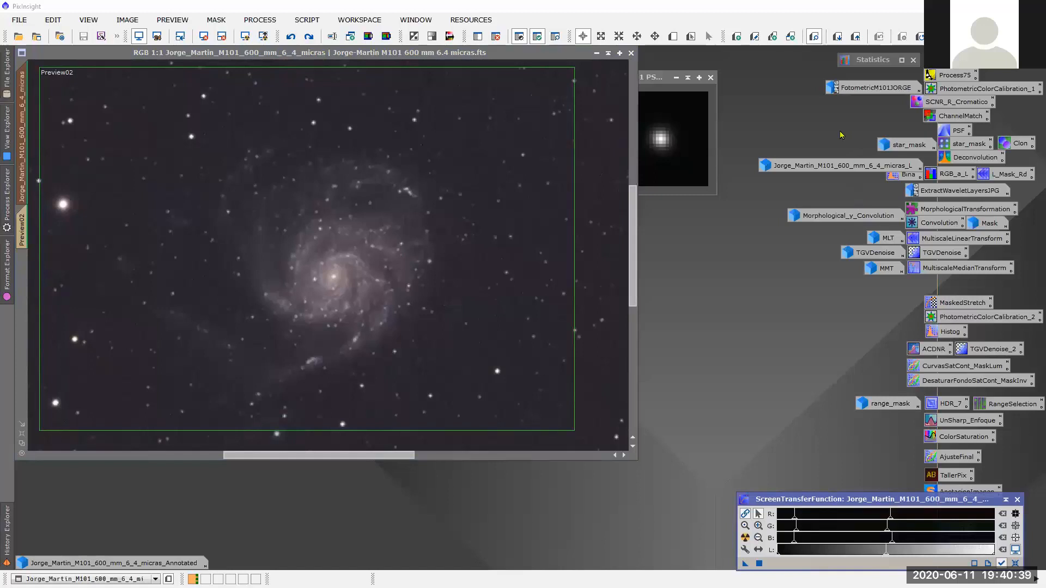
# Step: Review the main image's processing history, then examine the galaxy and the star field beside it at 2:1
pyautogui.click(8, 543)
pyautogui.scroll(-1, 515, 326)
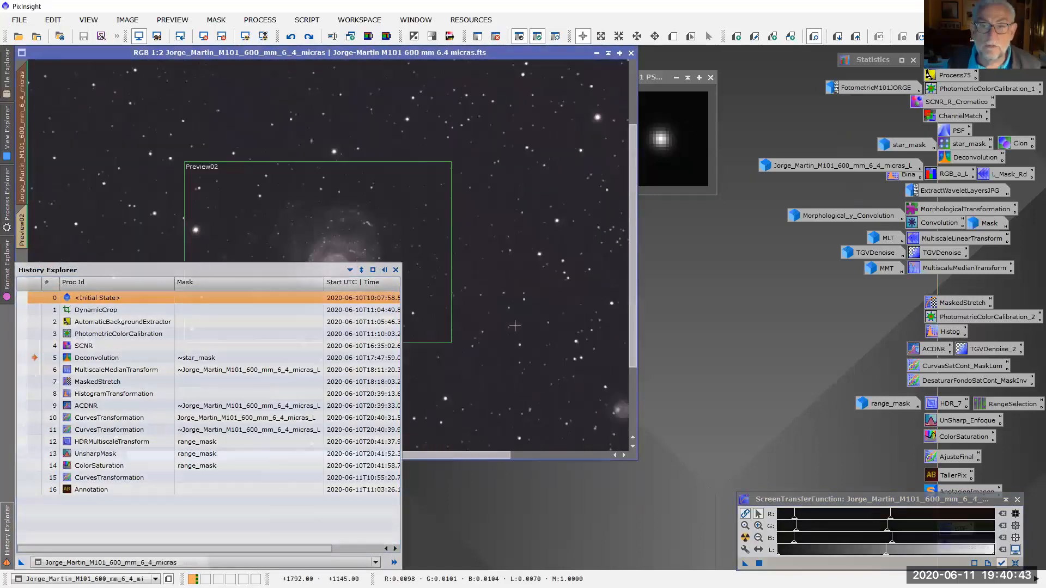
pyautogui.scroll(-2, 515, 326)
pyautogui.scroll(1, 517, 325)
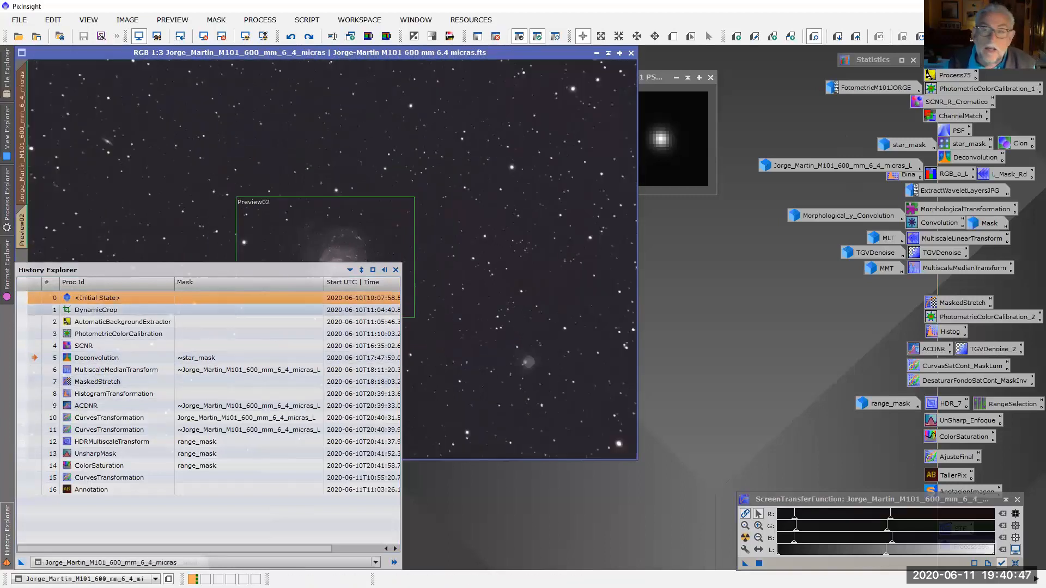
pyautogui.scroll(1, 512, 257)
pyautogui.scroll(2, 512, 257)
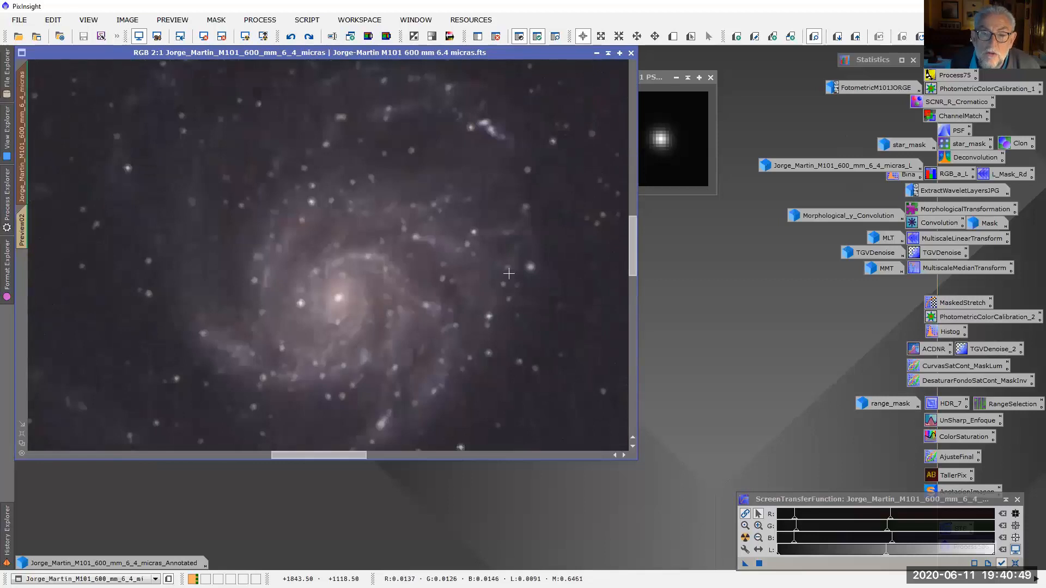
pyautogui.moveTo(315, 459); pyautogui.dragTo(372, 459)
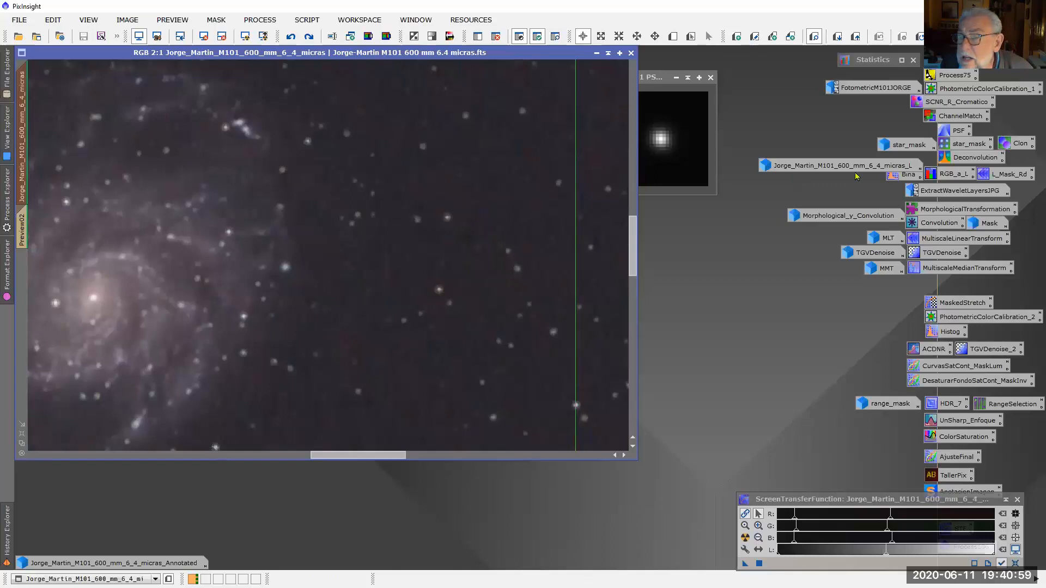
# Step: Review the luminance coefficients in the saved RGB_a_L RGBWorkingSpace process and close it
pyautogui.doubleClick(940, 173)
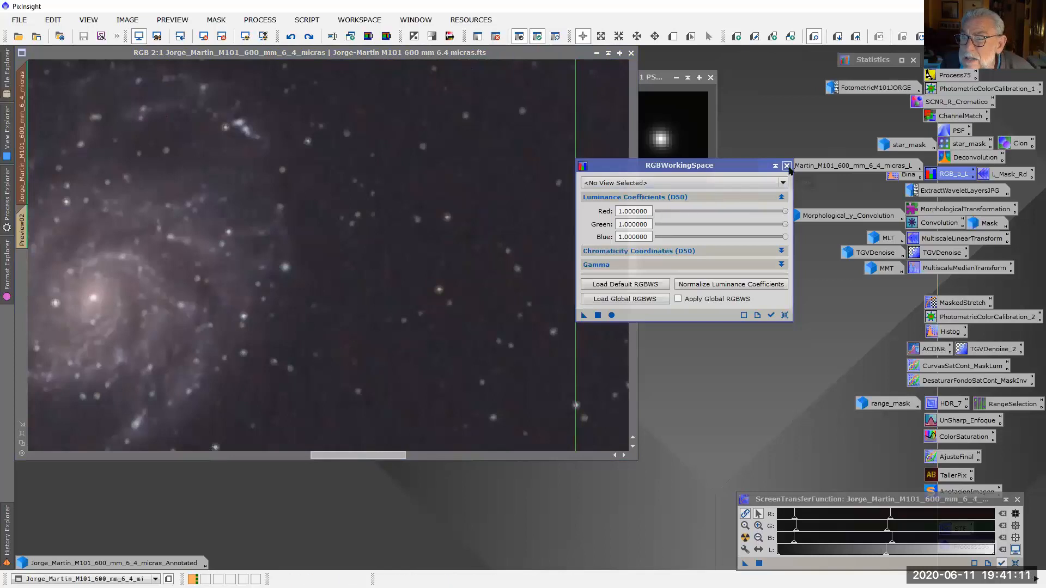
pyautogui.click(787, 166)
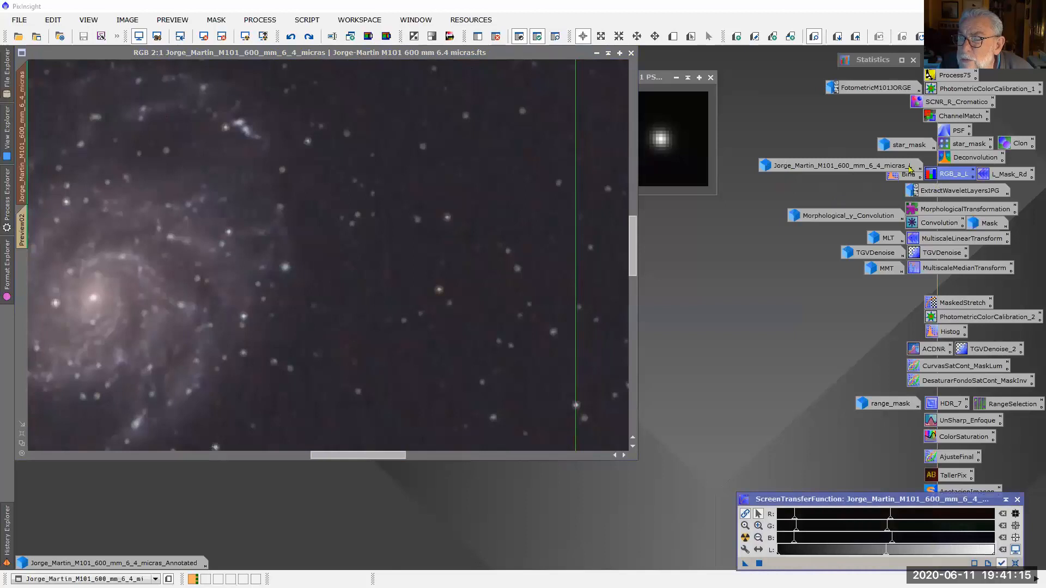
# Step: Restore the minimized luminance image and step back and forward through its history to a stretched state containing only Preview01
pyautogui.doubleClick(906, 166)
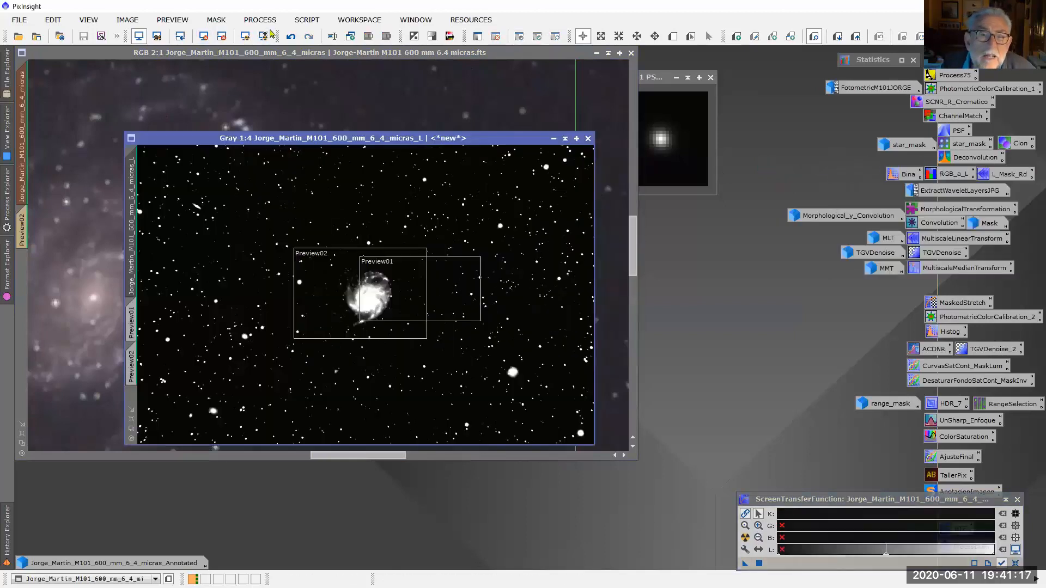
pyautogui.click(290, 36)
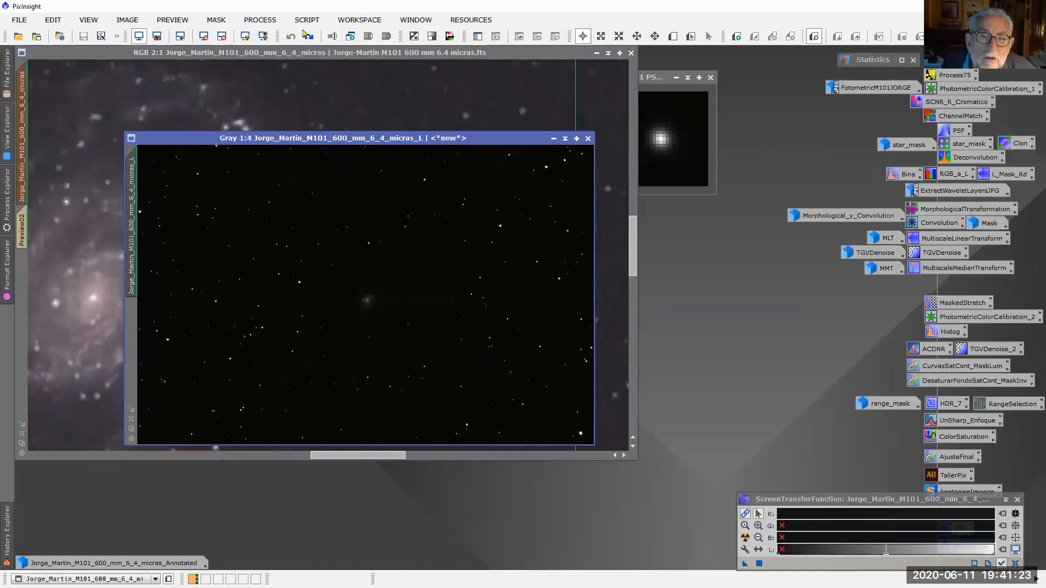
pyautogui.click(307, 36)
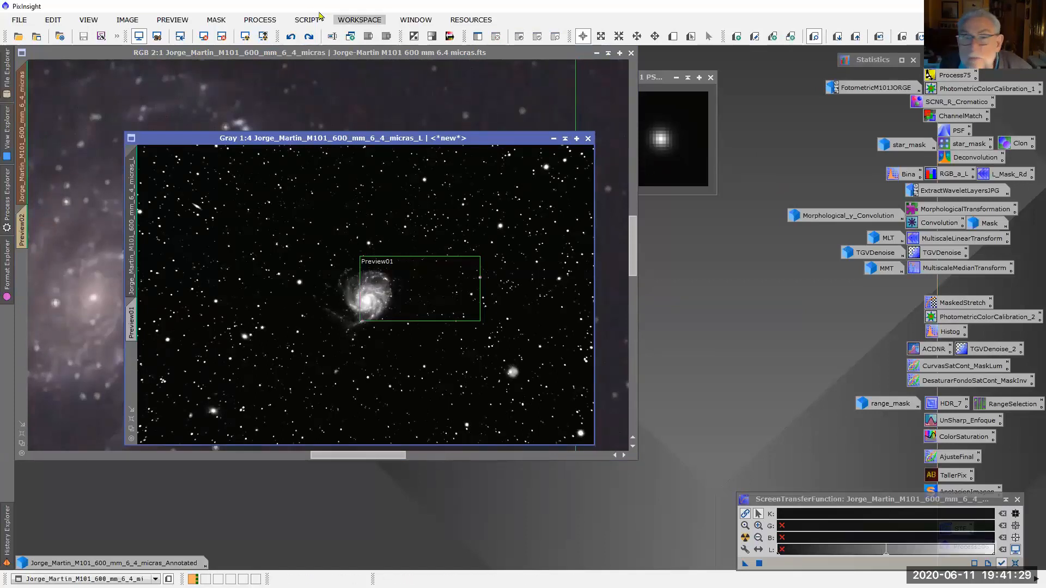
# Step: Review the layer settings of the saved L_Mask_Rd ATrousWaveletTransform process and close it
pyautogui.doubleClick(991, 175)
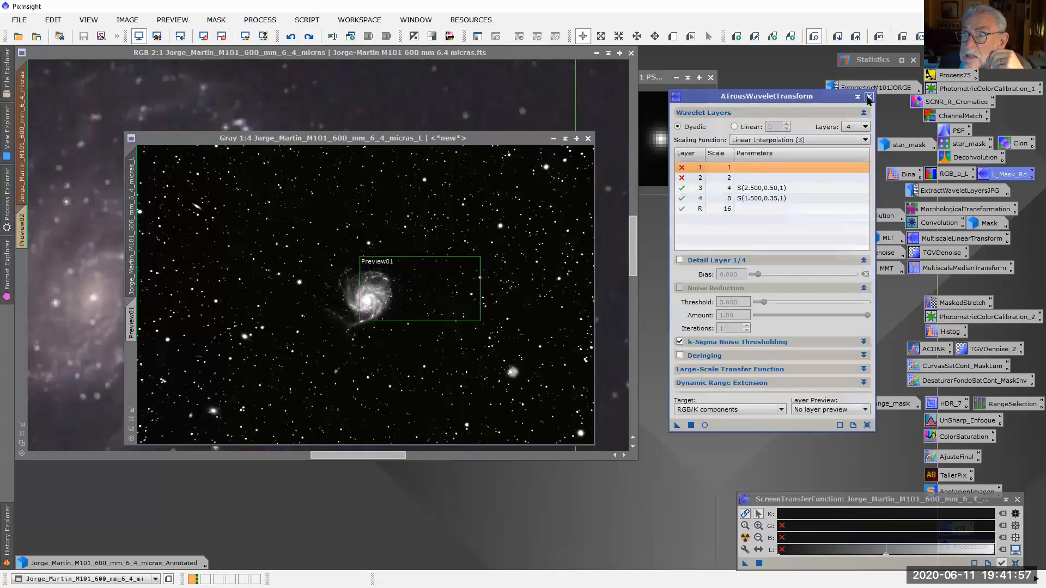
pyautogui.click(868, 97)
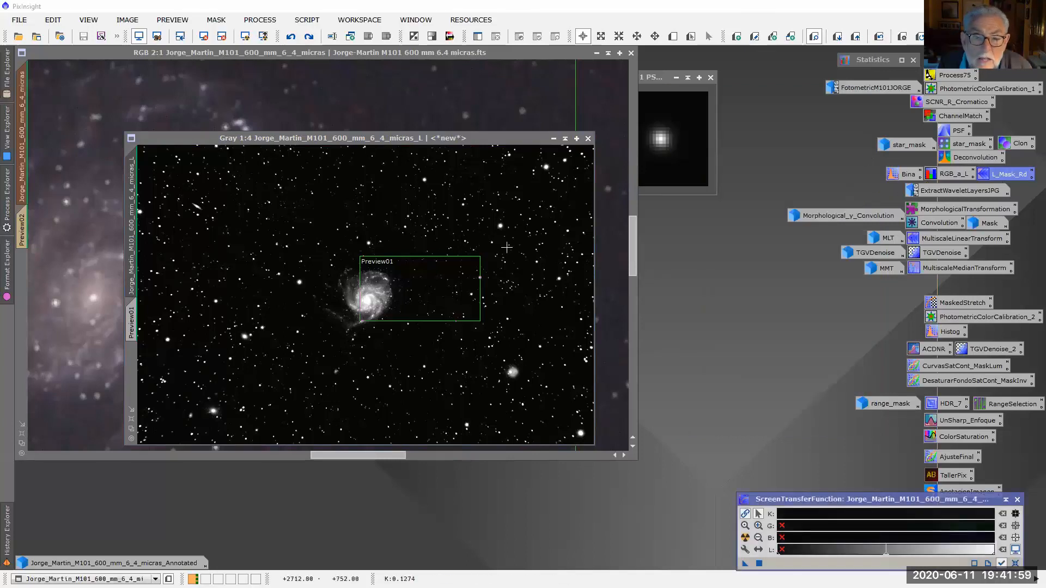
# Step: Review the shadows and highlights clipping of the saved Bina HistogramTransformation process and close it
pyautogui.click(904, 175)
pyautogui.doubleClick(903, 175)
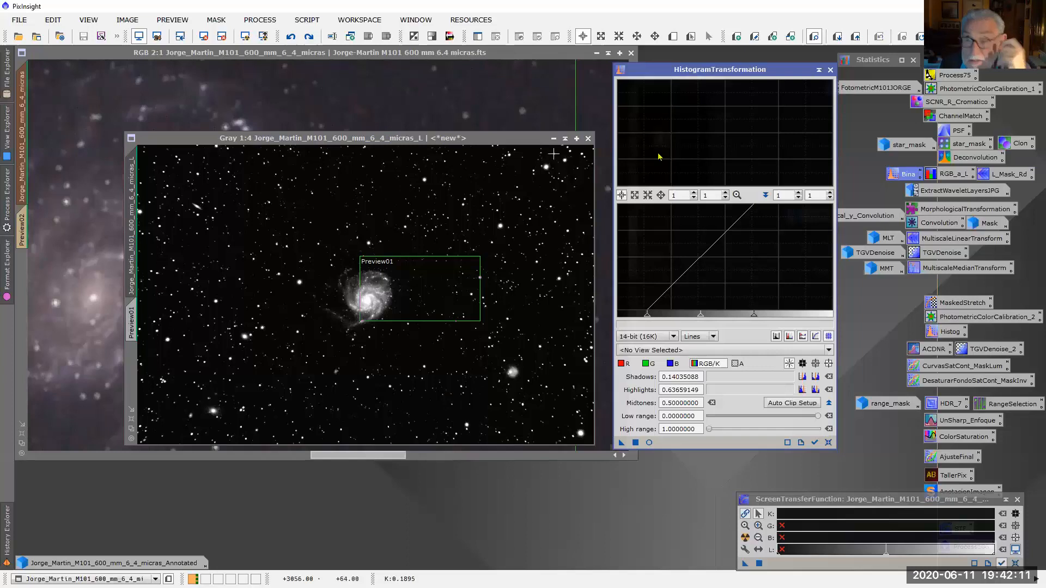
pyautogui.click(830, 70)
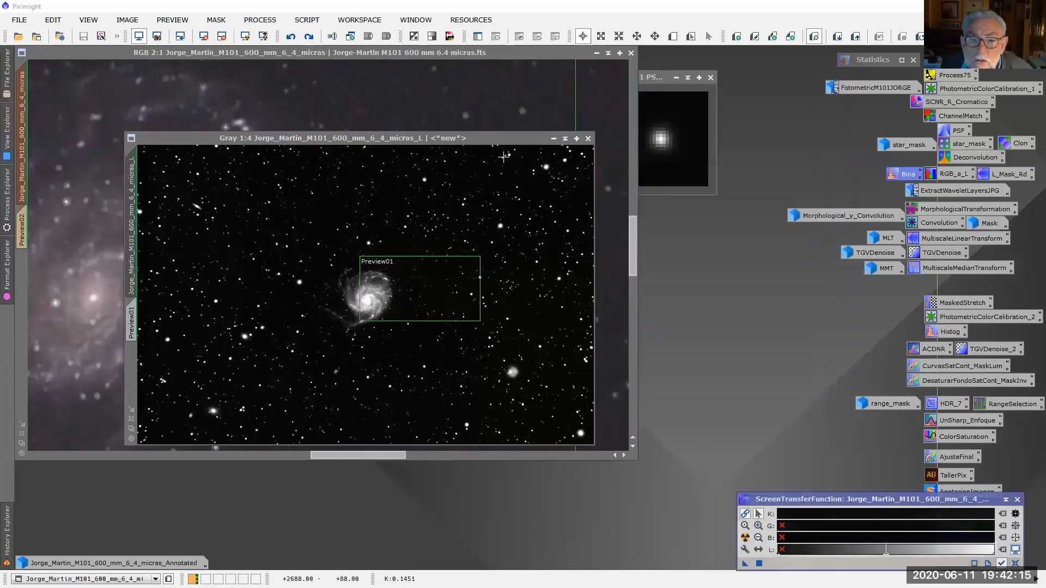
# Step: Minimize the luminance image, define a preview over a starry background patch beside the galaxy, and extract it as a separate image
pyautogui.click(553, 138)
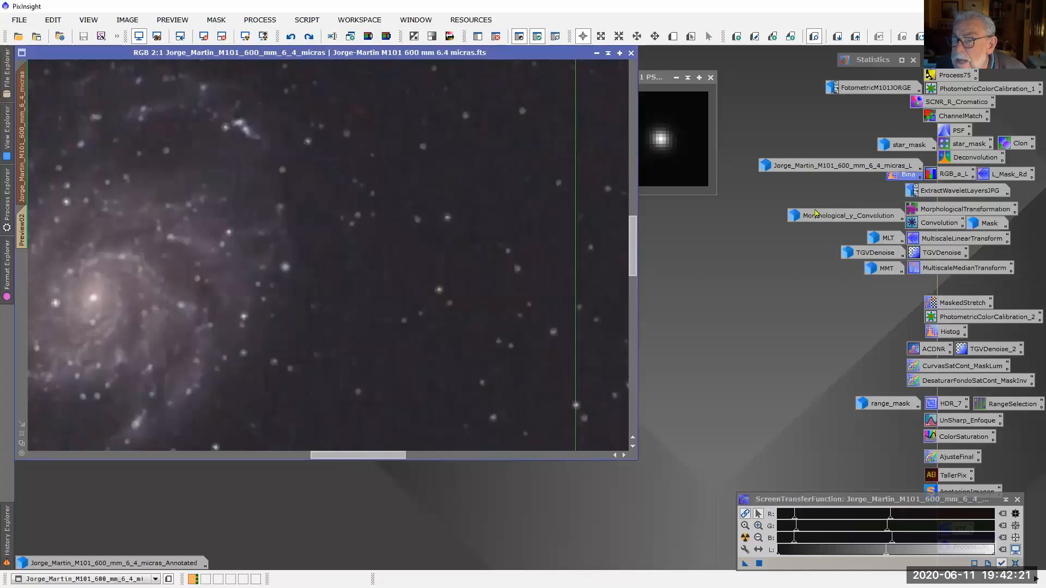
pyautogui.moveTo(816, 213)
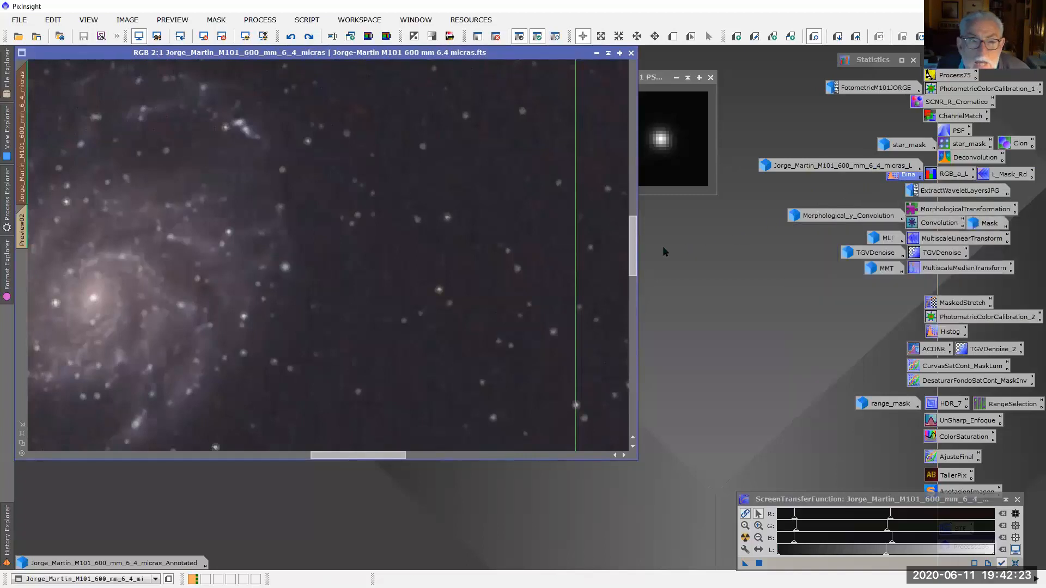
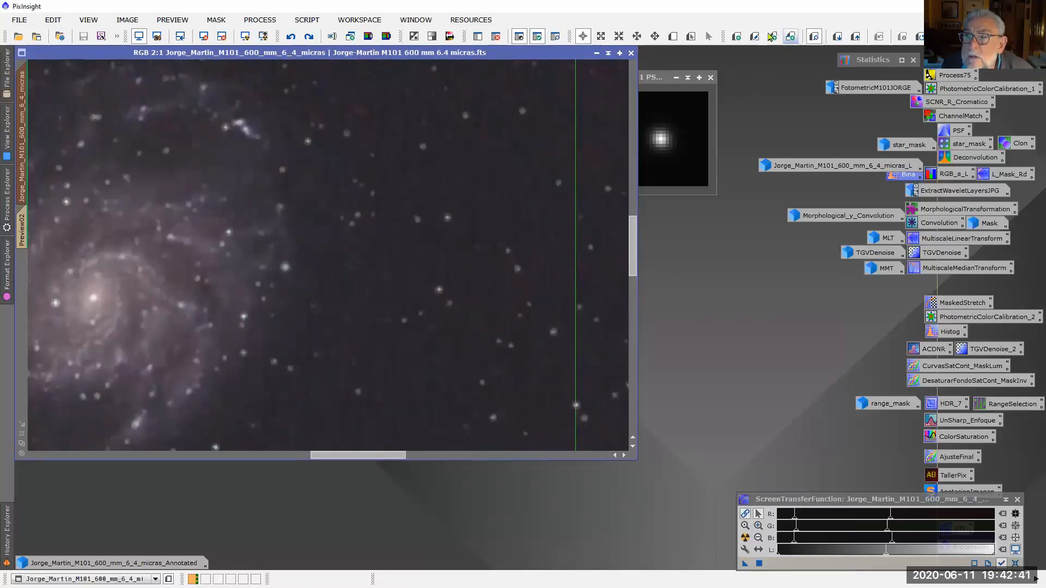
pyautogui.click(671, 36)
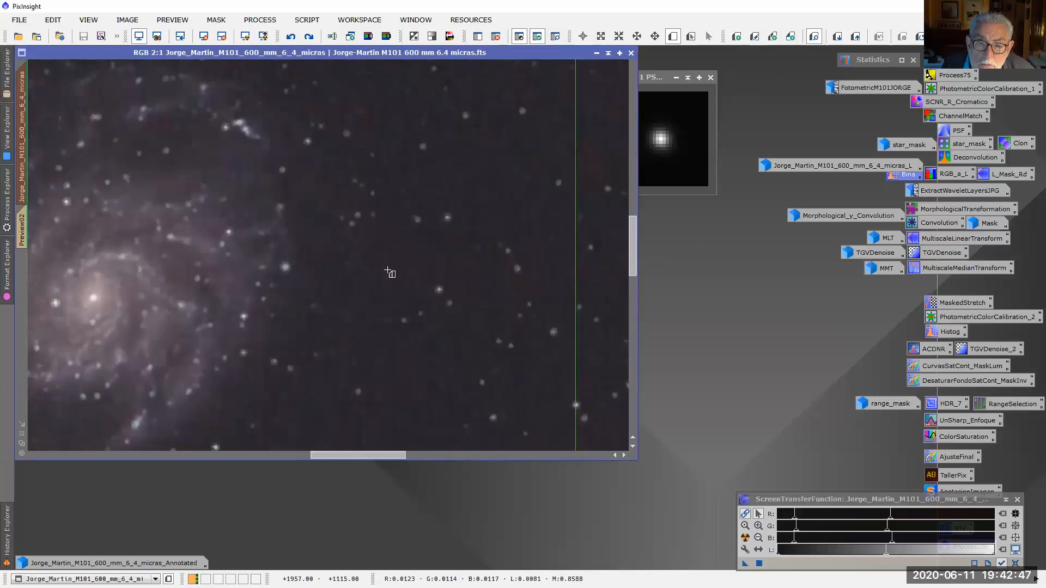
pyautogui.moveTo(331, 160); pyautogui.dragTo(456, 243)
pyautogui.click(30, 286)
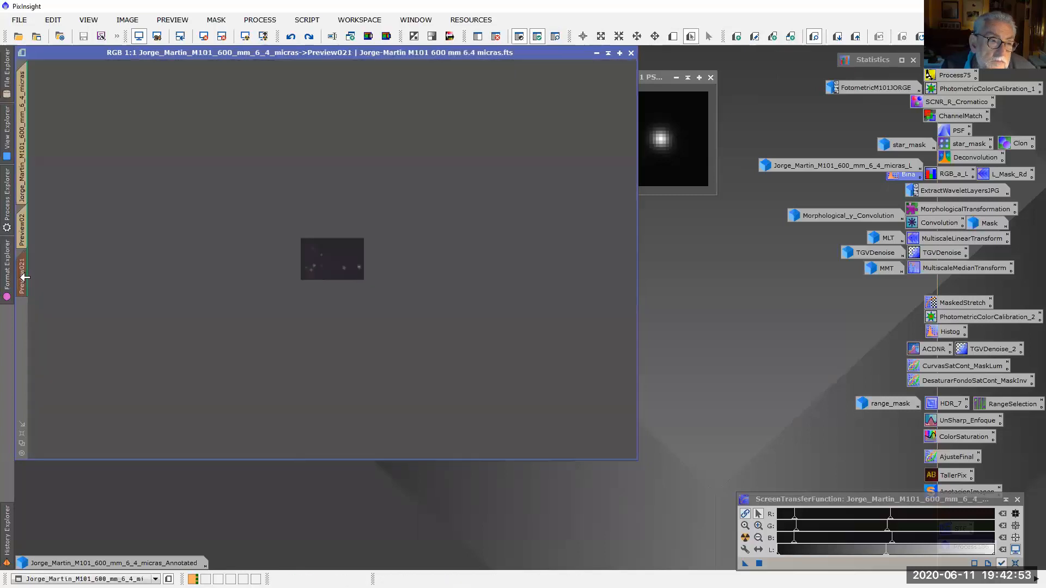
pyautogui.moveTo(26, 278); pyautogui.dragTo(684, 326)
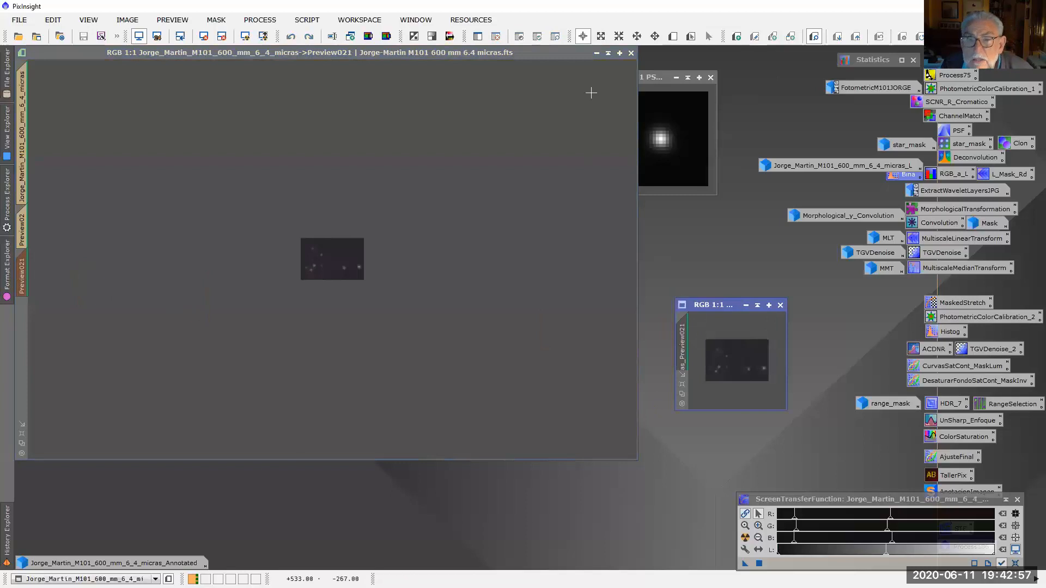
# Step: Clear the workspace around the extracted preview by minimizing the main galaxy image and closing the PSF image
pyautogui.click(596, 53)
pyautogui.moveTo(428, 260); pyautogui.dragTo(114, 55)
pyautogui.click(710, 77)
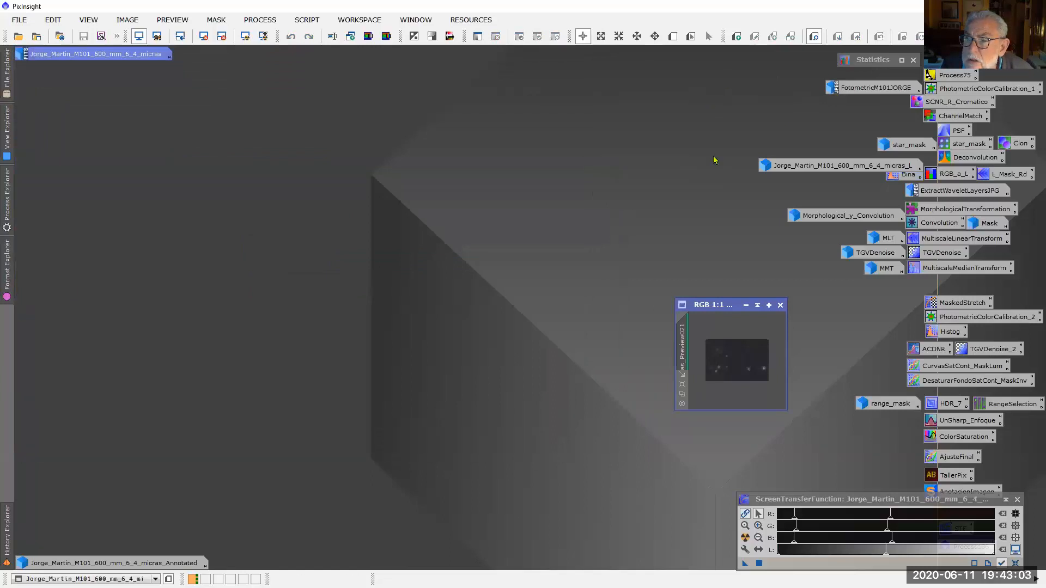
pyautogui.moveTo(739, 309); pyautogui.dragTo(205, 192)
# Step: Examine the noise and stars in the extracted preview image enlarged to 12:1, and return it to 1:1
pyautogui.scroll(1, 186, 267)
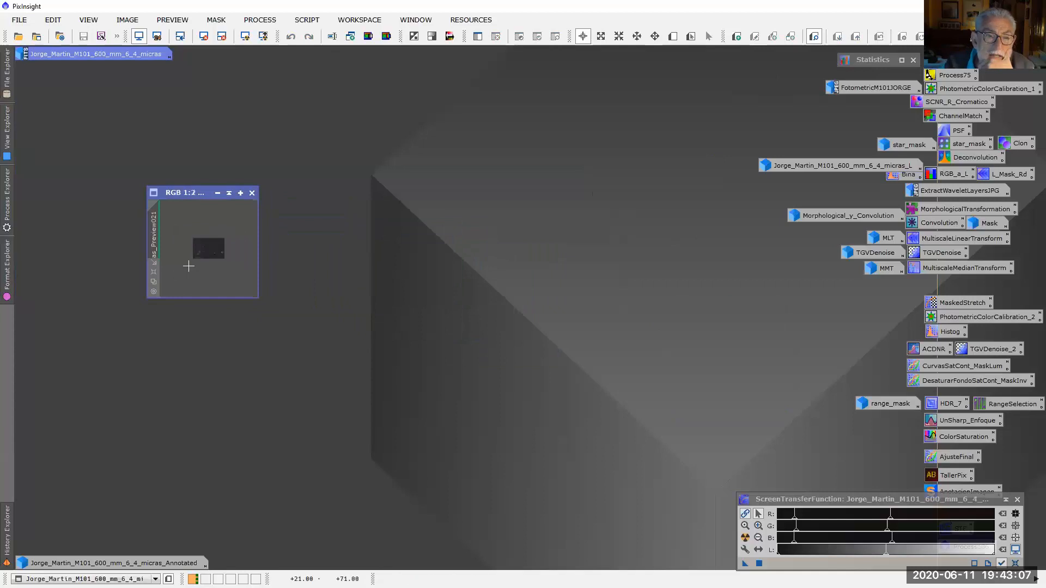
pyautogui.scroll(-2, 188, 266)
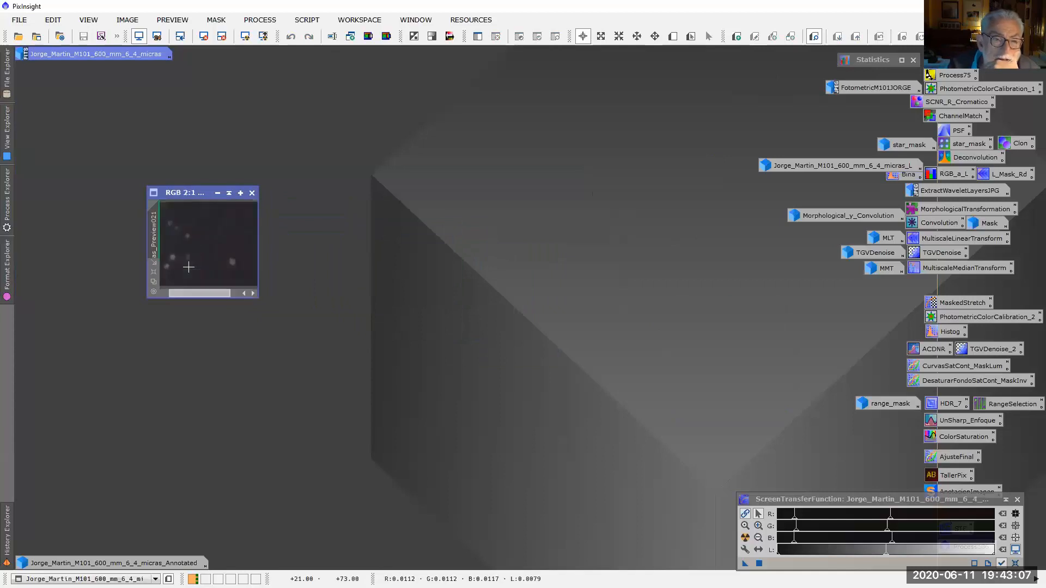
pyautogui.click(153, 283)
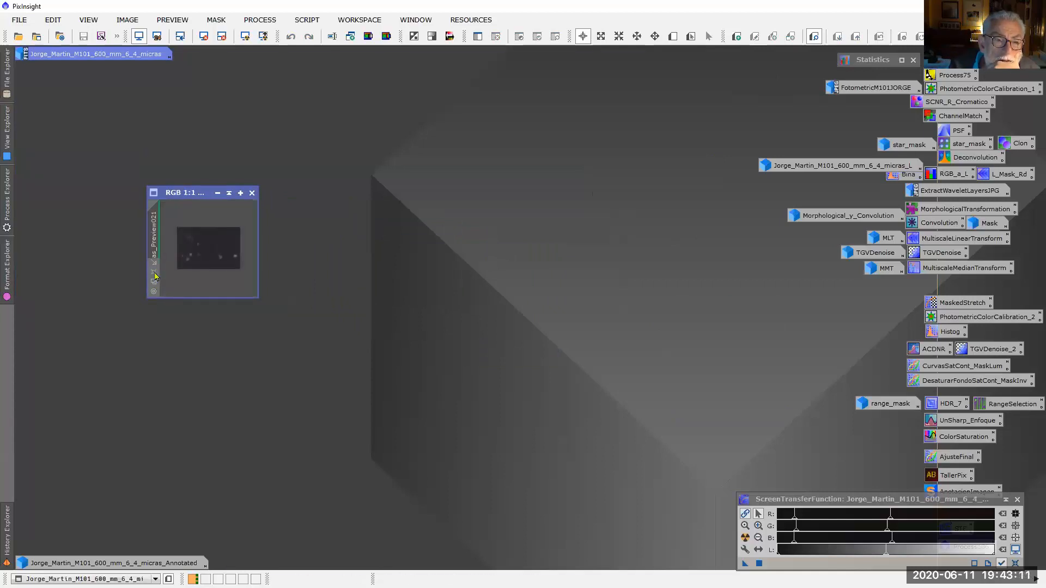
pyautogui.click(155, 276)
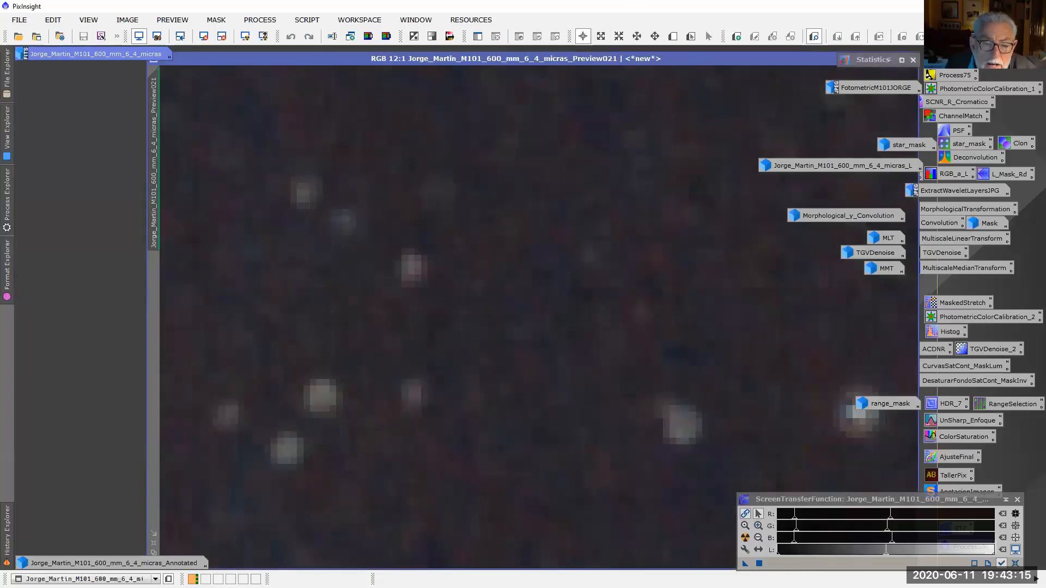
pyautogui.click(152, 554)
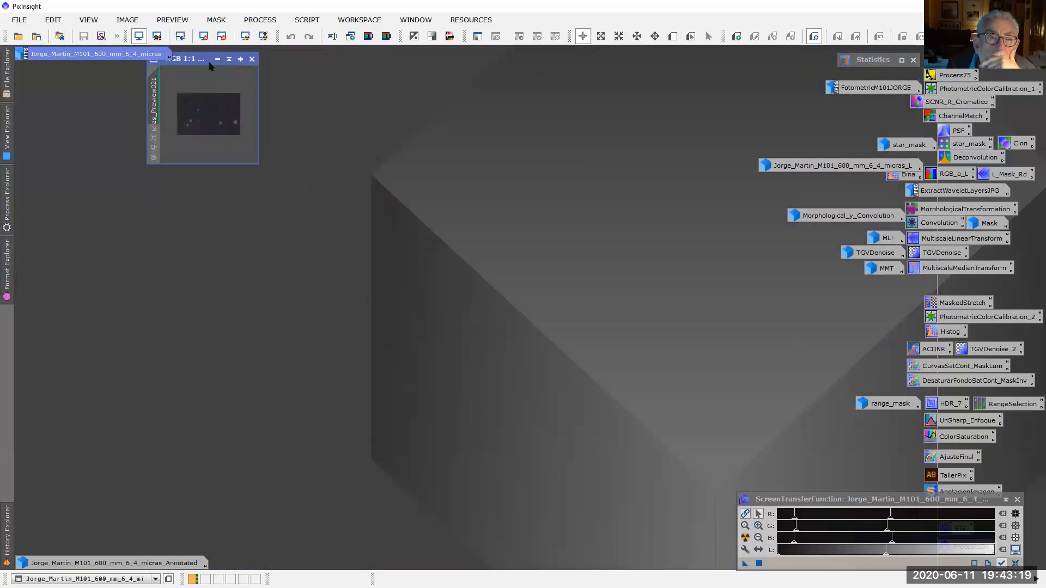
pyautogui.moveTo(204, 60); pyautogui.dragTo(92, 129)
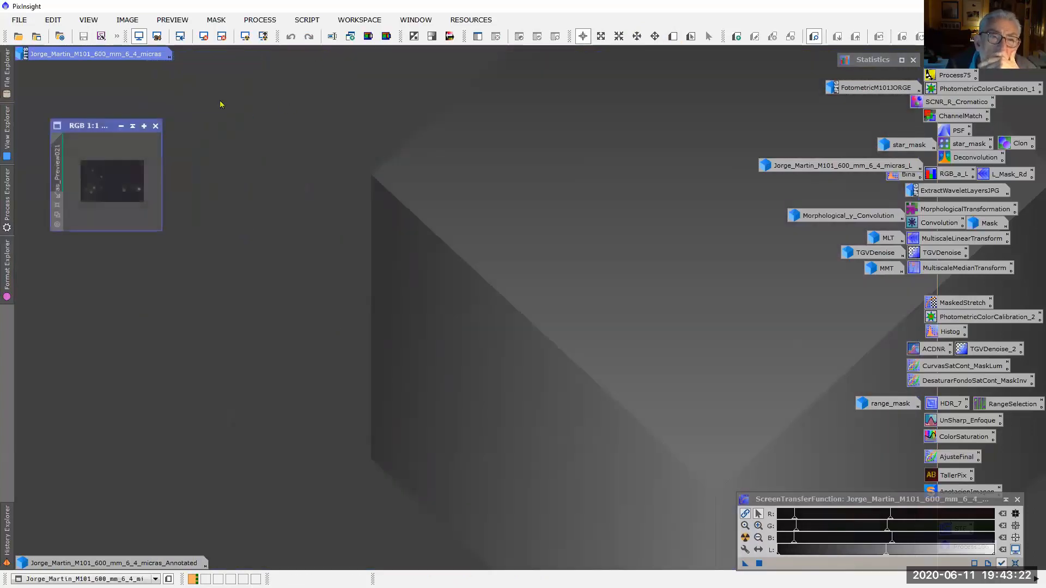
# Step: Split the extracted preview into wavelet layers with the ExtractWaveletLayers script, including the residual layer and using the 5x5 B3 Spline scaling function
pyautogui.click(304, 21)
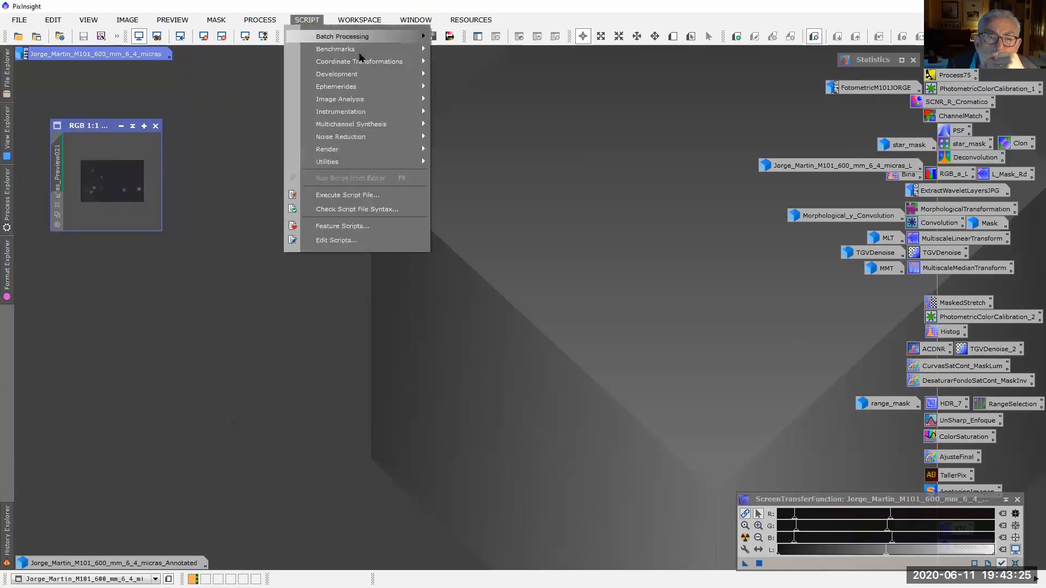
pyautogui.moveTo(354, 105)
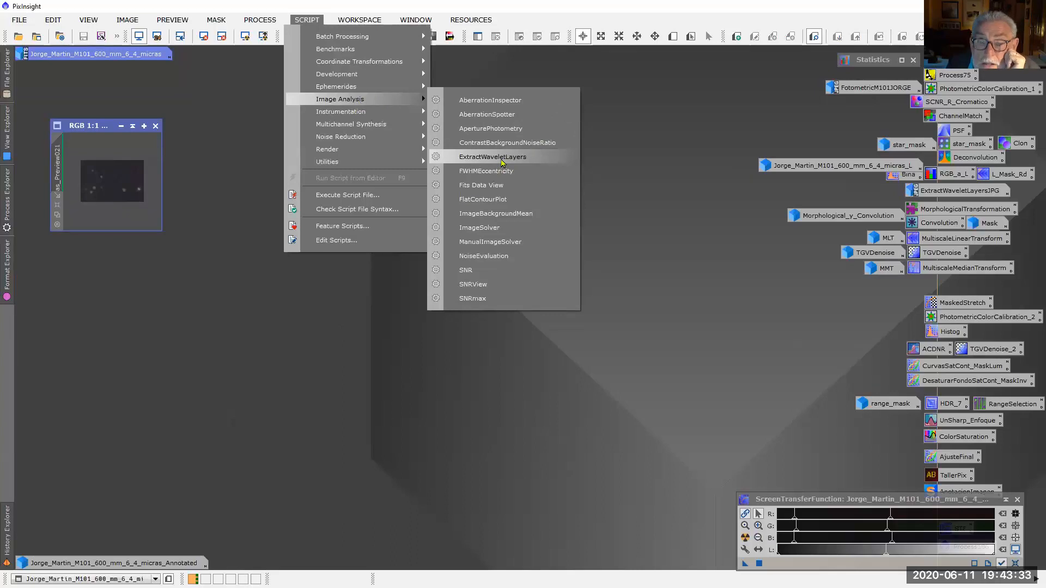
pyautogui.click(503, 162)
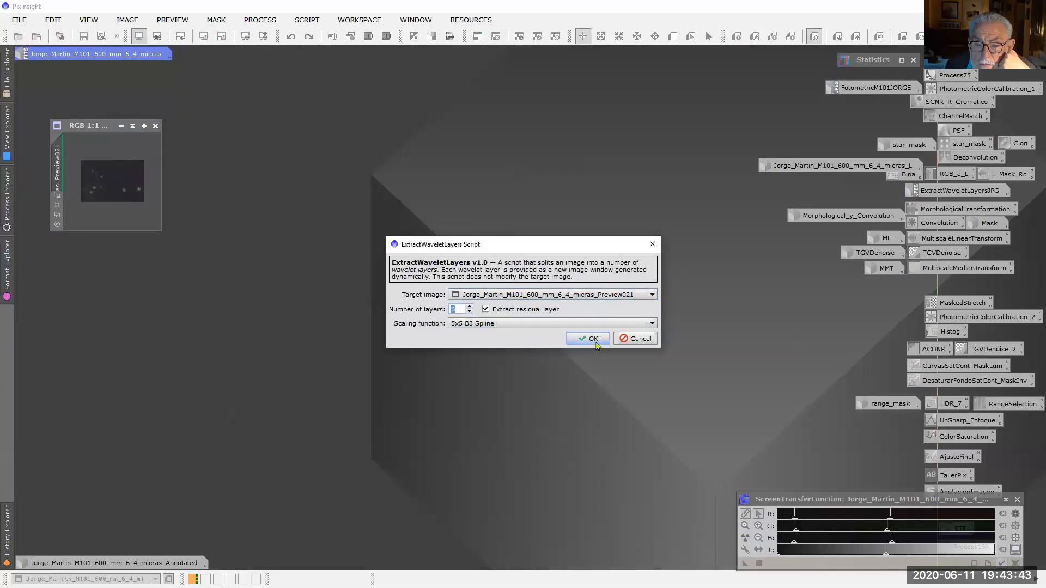
pyautogui.click(589, 338)
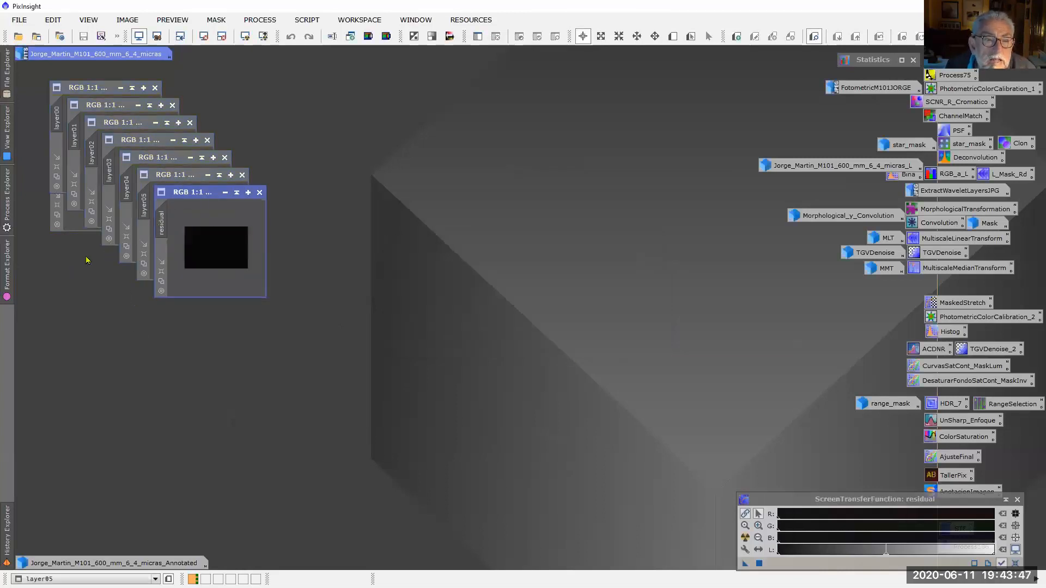
# Step: Arrange the wavelet layers in two rows, with layer00 and layer01 above and layer02 through residual below
pyautogui.moveTo(191, 198); pyautogui.dragTo(544, 192)
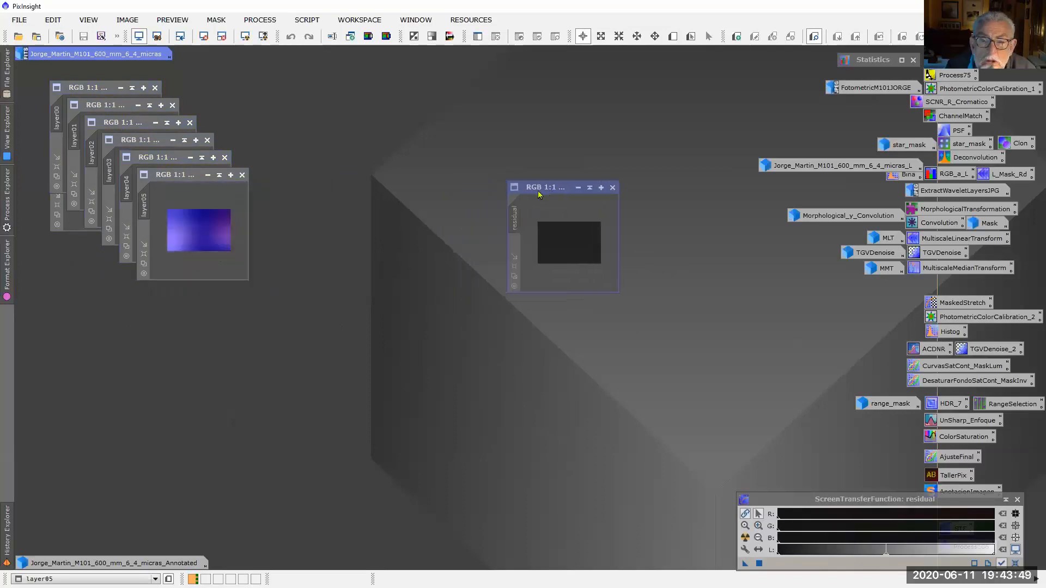
pyautogui.moveTo(173, 174); pyautogui.dragTo(431, 187)
pyautogui.moveTo(144, 161); pyautogui.dragTo(308, 192)
pyautogui.moveTo(125, 139); pyautogui.dragTo(191, 188)
pyautogui.moveTo(137, 122); pyautogui.dragTo(107, 189)
pyautogui.moveTo(120, 104); pyautogui.dragTo(240, 66)
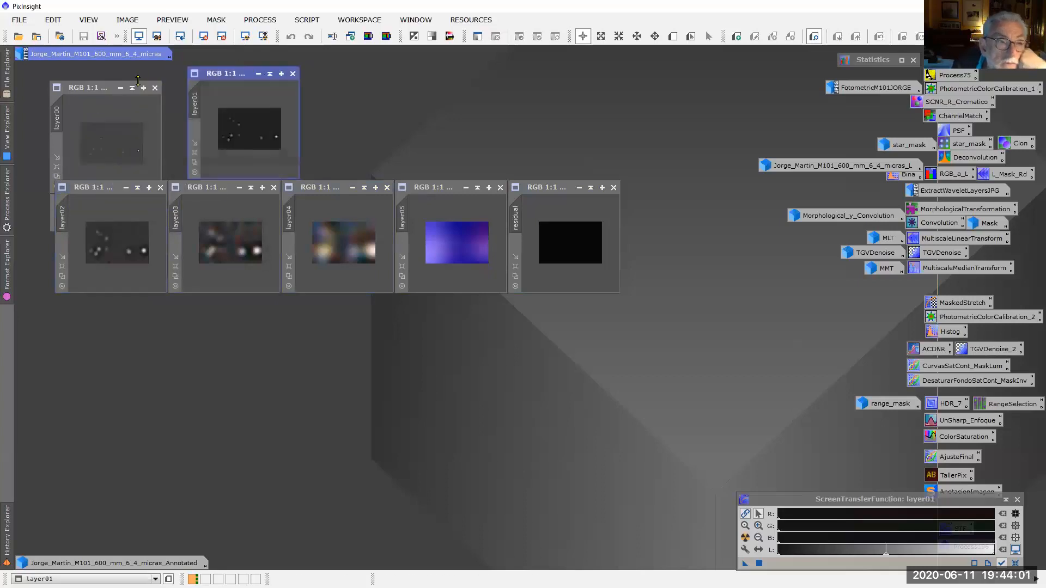
pyautogui.moveTo(102, 87); pyautogui.dragTo(107, 73)
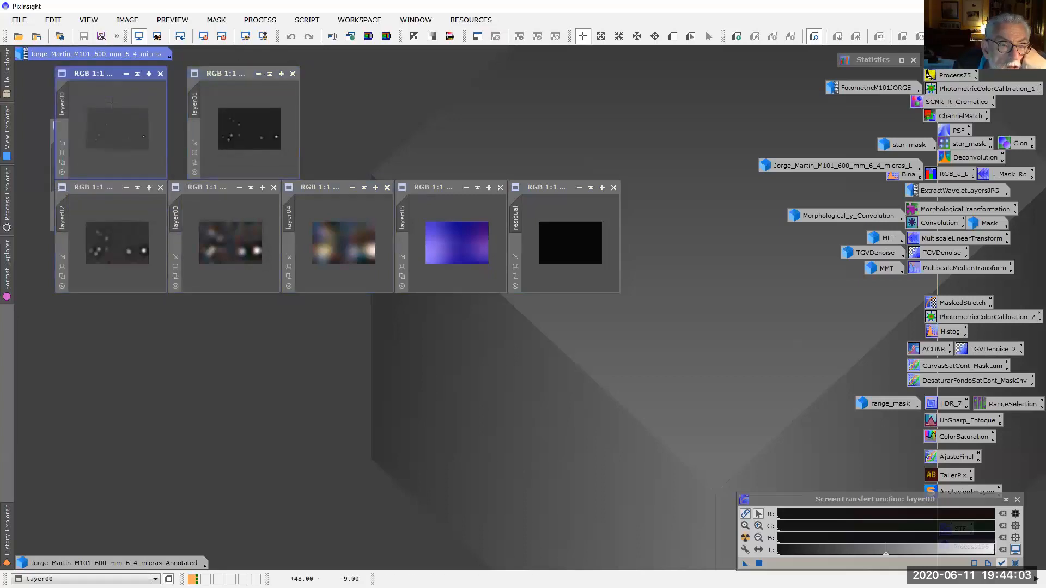
# Step: Auto-stretch the screen display of every wavelet layer image, from layer00 through layer05 and the residual
pyautogui.click(245, 36)
pyautogui.click(245, 36)
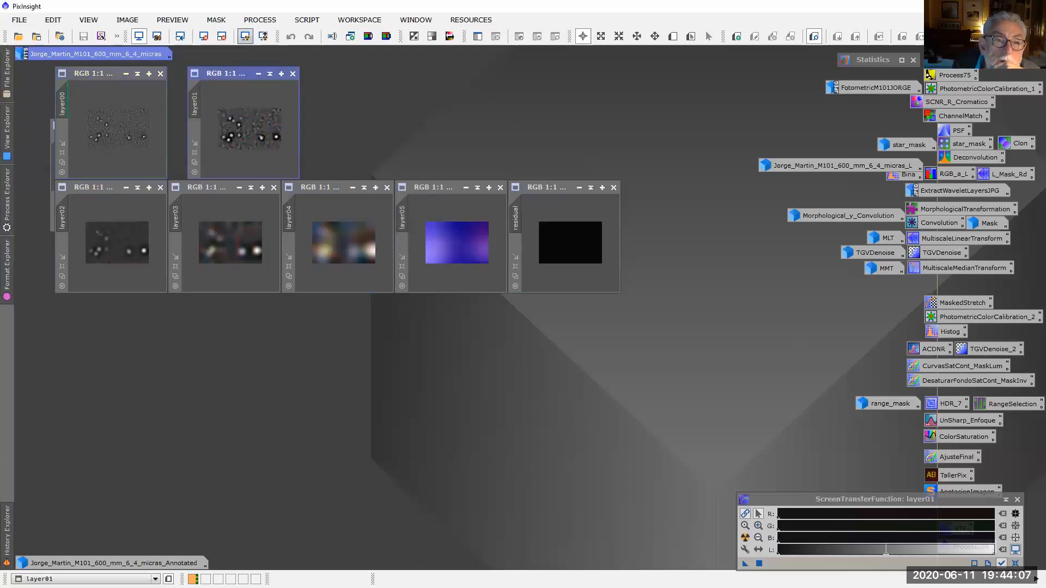
pyautogui.click(127, 230)
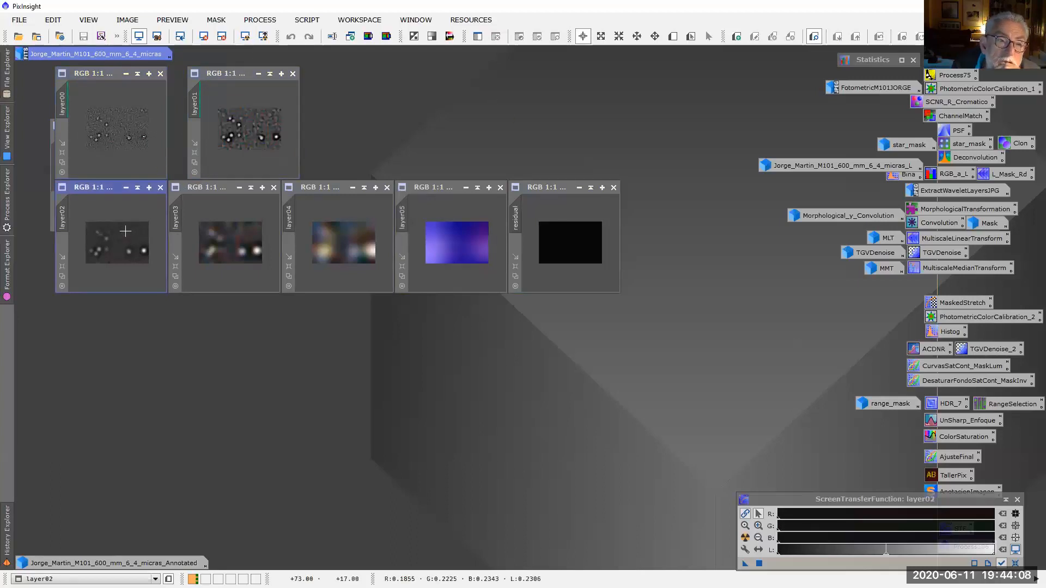
pyautogui.click(245, 36)
pyautogui.click(241, 230)
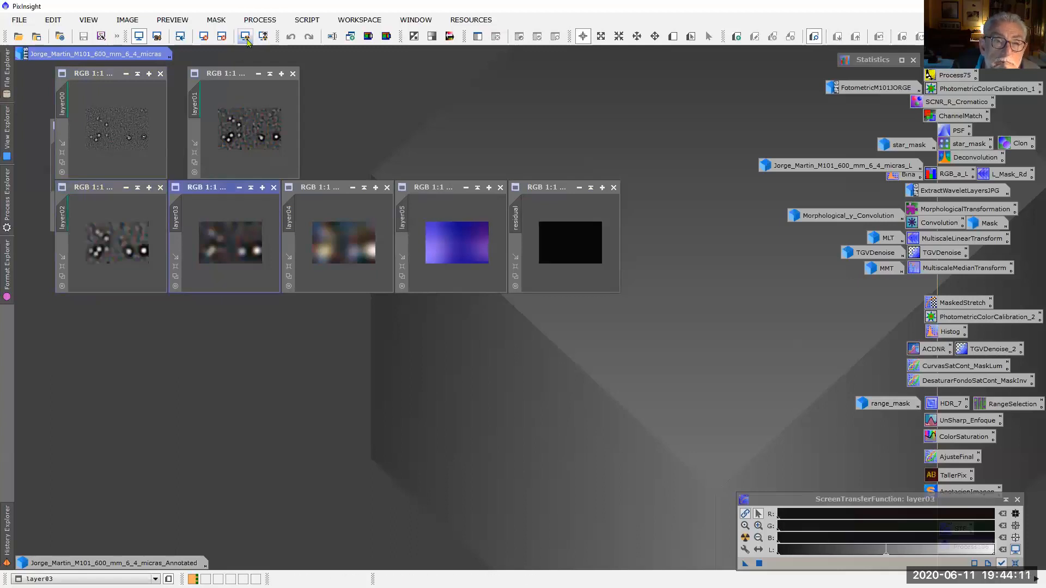
pyautogui.click(245, 36)
pyautogui.click(332, 238)
pyautogui.click(245, 36)
pyautogui.click(448, 249)
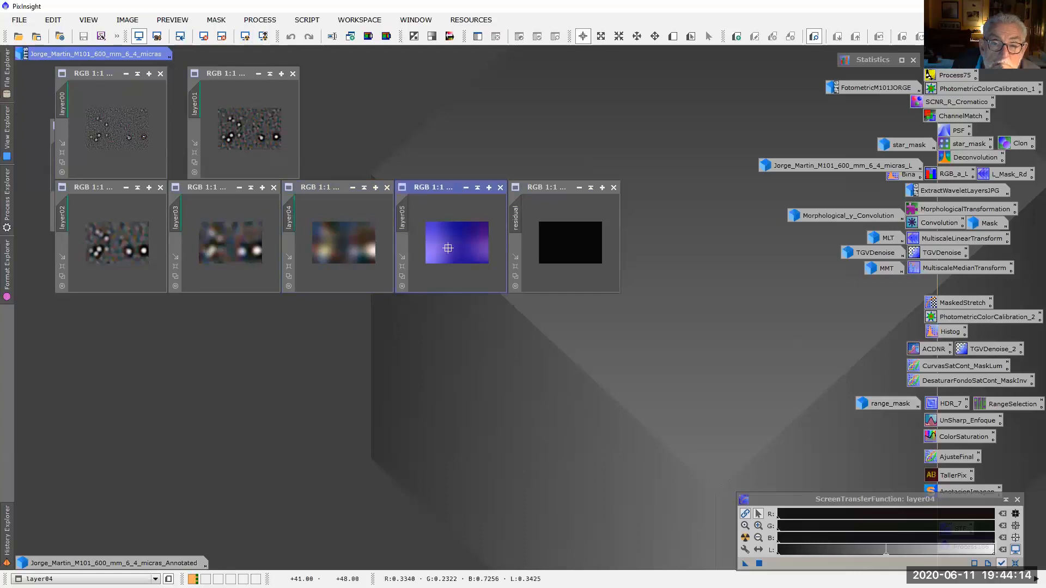
pyautogui.click(246, 36)
pyautogui.click(577, 256)
pyautogui.click(245, 36)
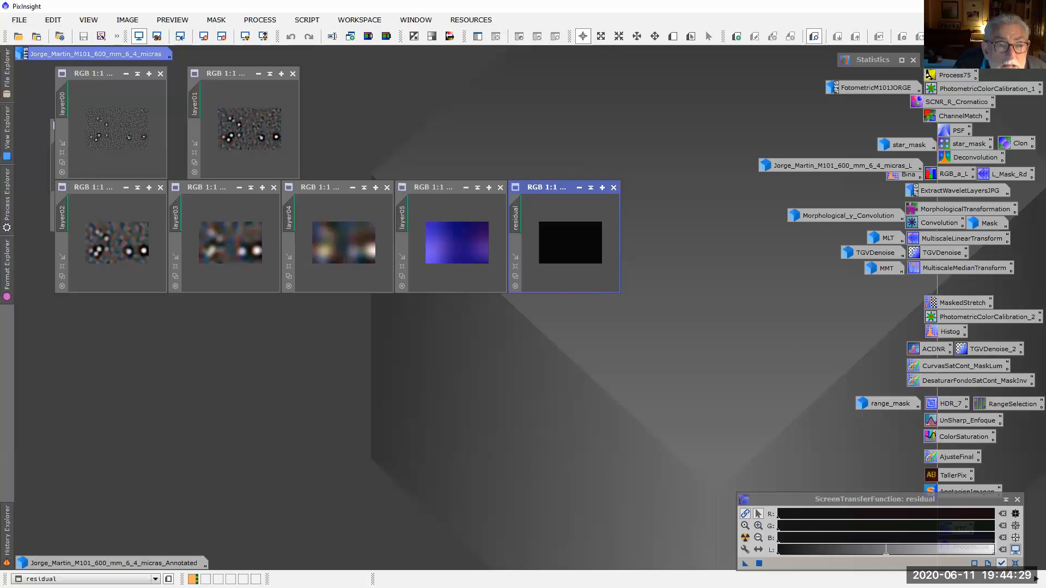
# Step: Examine the noise structure in layer00 through layer04, enlarging each to between 4:1 and 6:1
pyautogui.scroll(5, 100, 129)
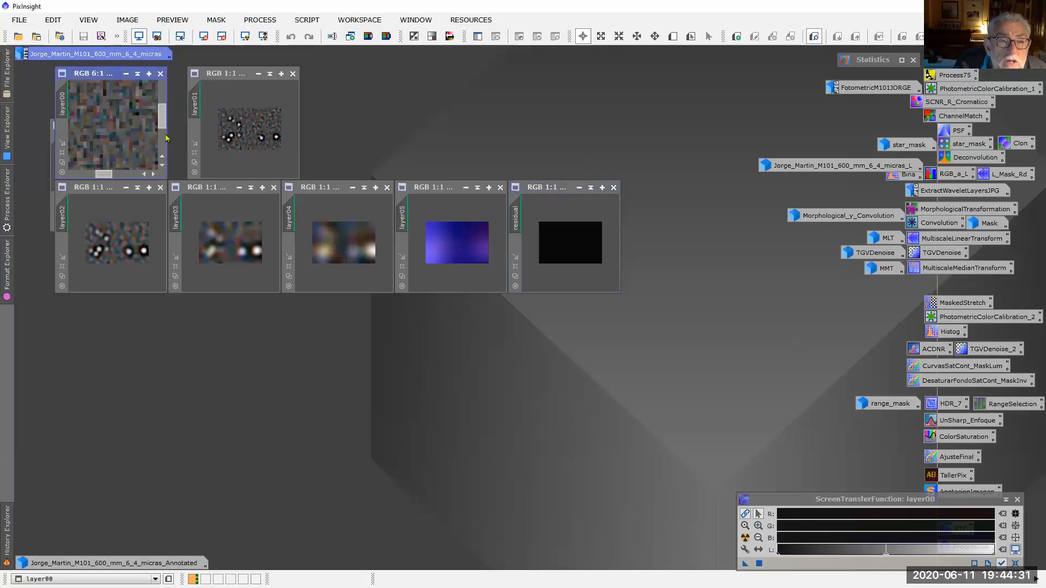
pyautogui.scroll(5, 229, 120)
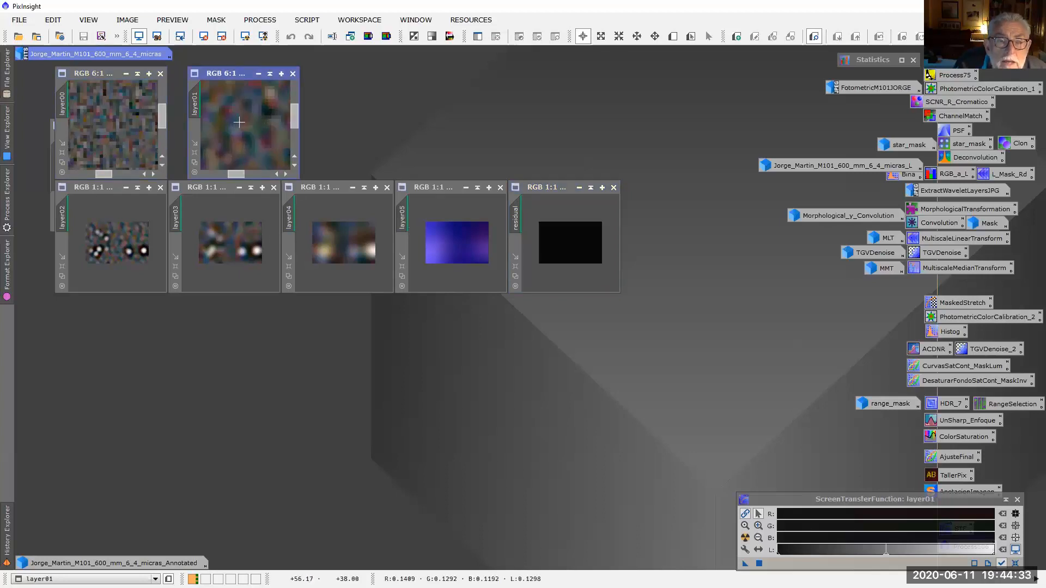
pyautogui.scroll(4, 99, 230)
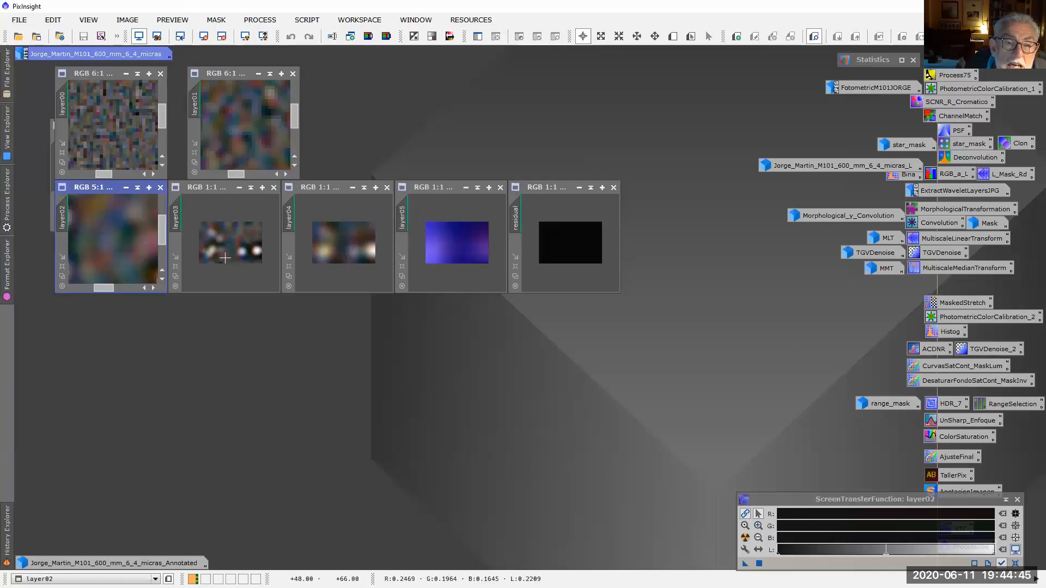
pyautogui.scroll(1, 227, 254)
pyautogui.scroll(1, 227, 254)
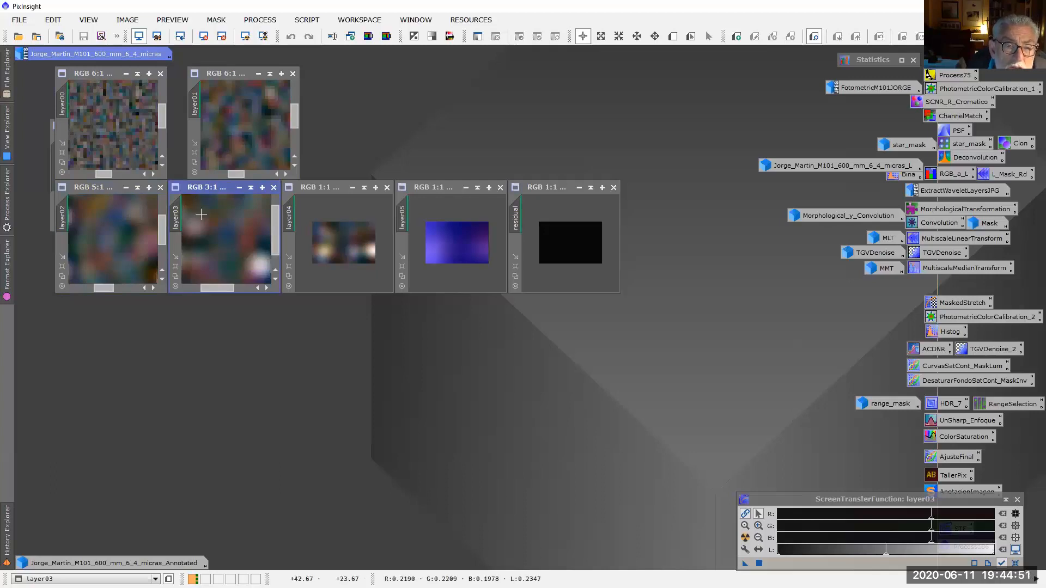
pyautogui.scroll(1, 234, 238)
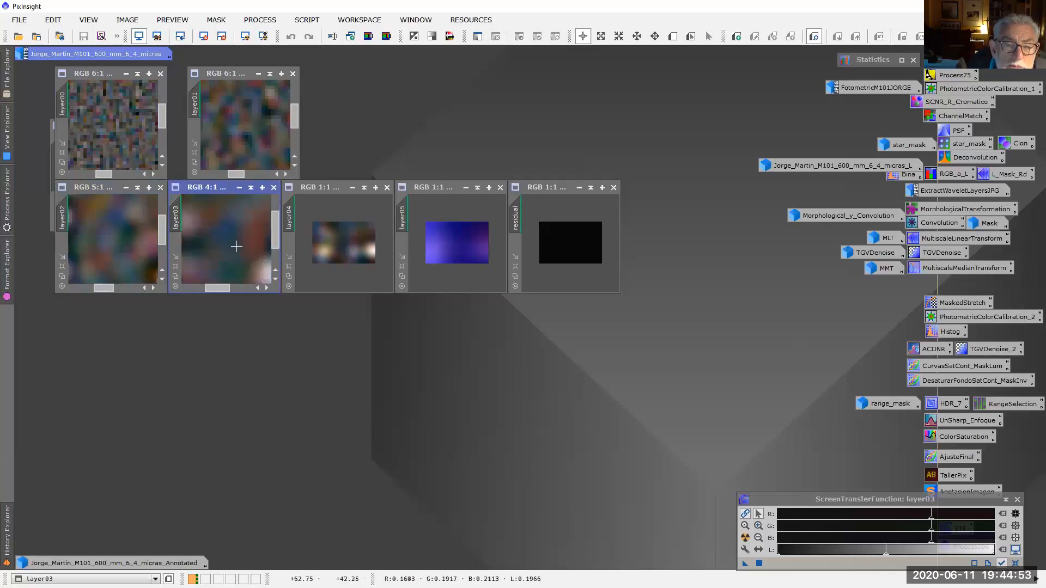
pyautogui.scroll(3, 362, 257)
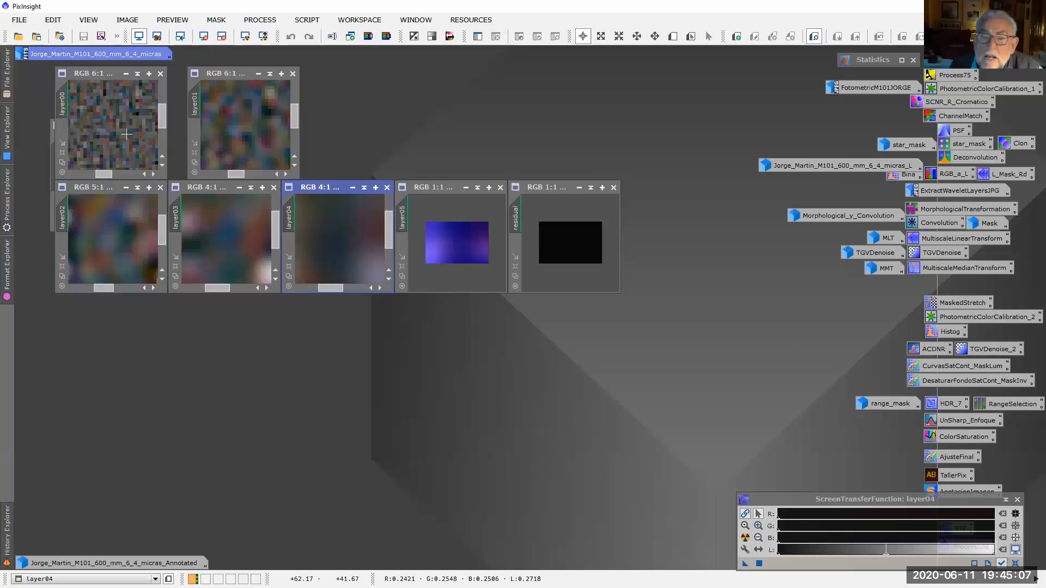
# Step: Close the residual, layer05 and layer04 images
pyautogui.click(613, 188)
pyautogui.click(500, 188)
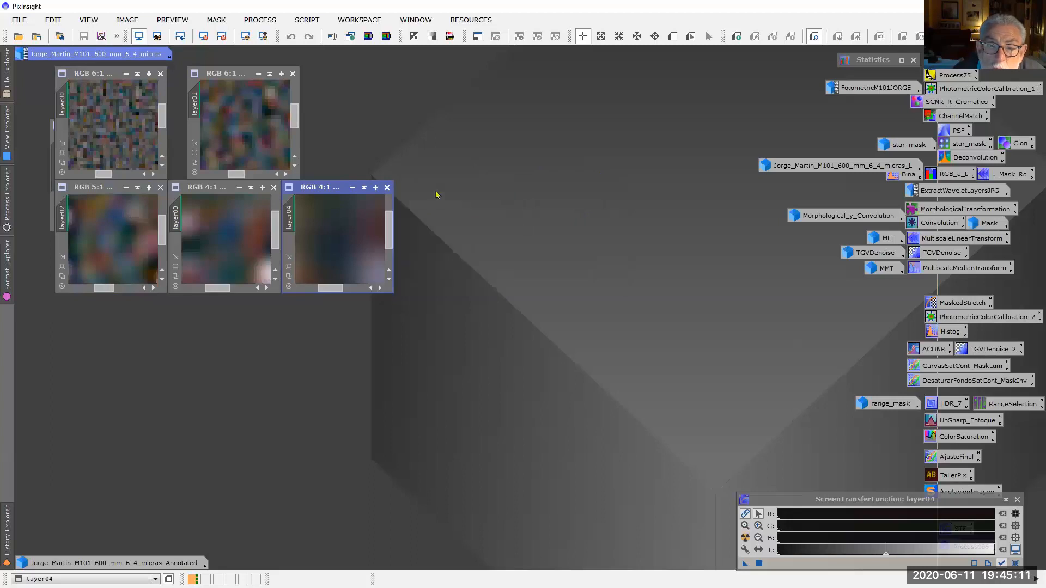
pyautogui.click(387, 187)
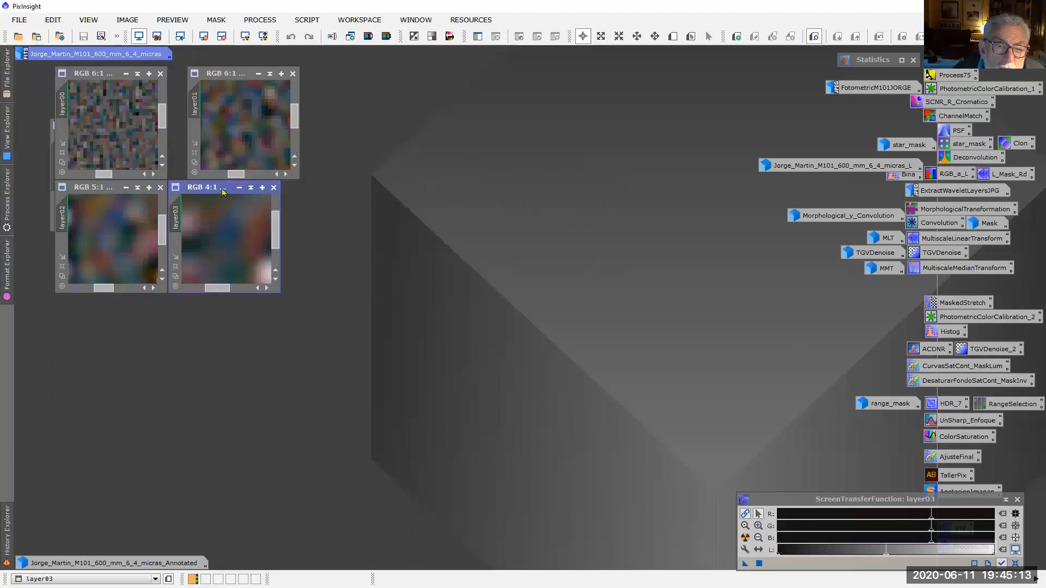
# Step: Close the layer03, layer02, layer00 and layer01 images and the small Preview021 image they were extracted from
pyautogui.click(273, 187)
pyautogui.click(160, 187)
pyautogui.click(160, 73)
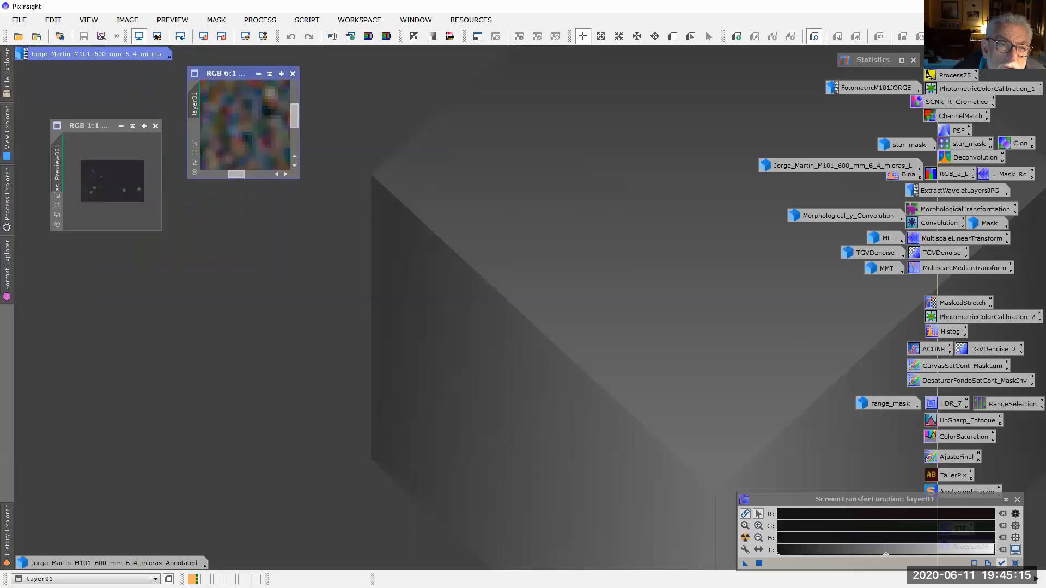
pyautogui.click(293, 74)
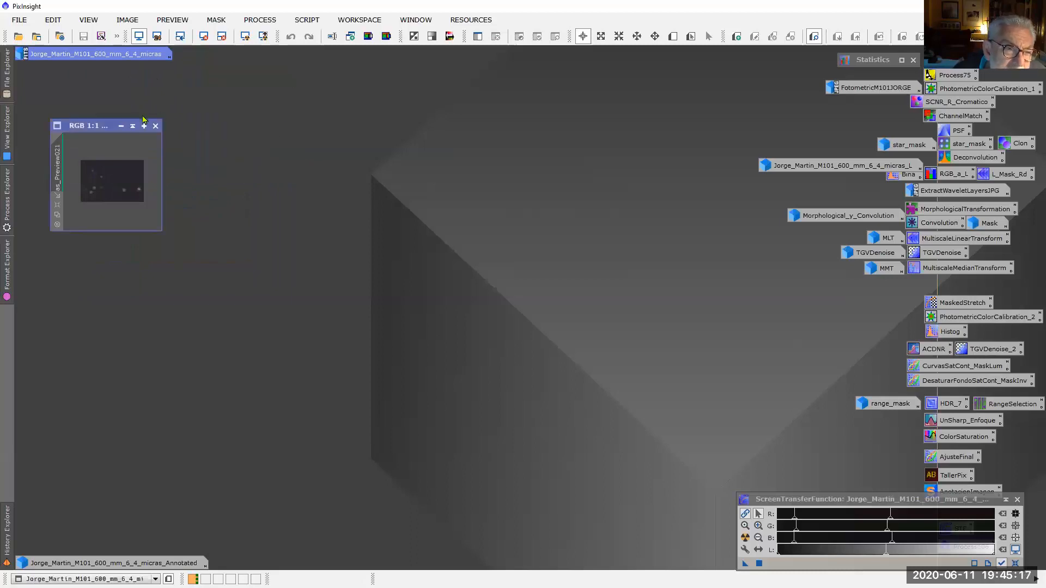
pyautogui.click(155, 126)
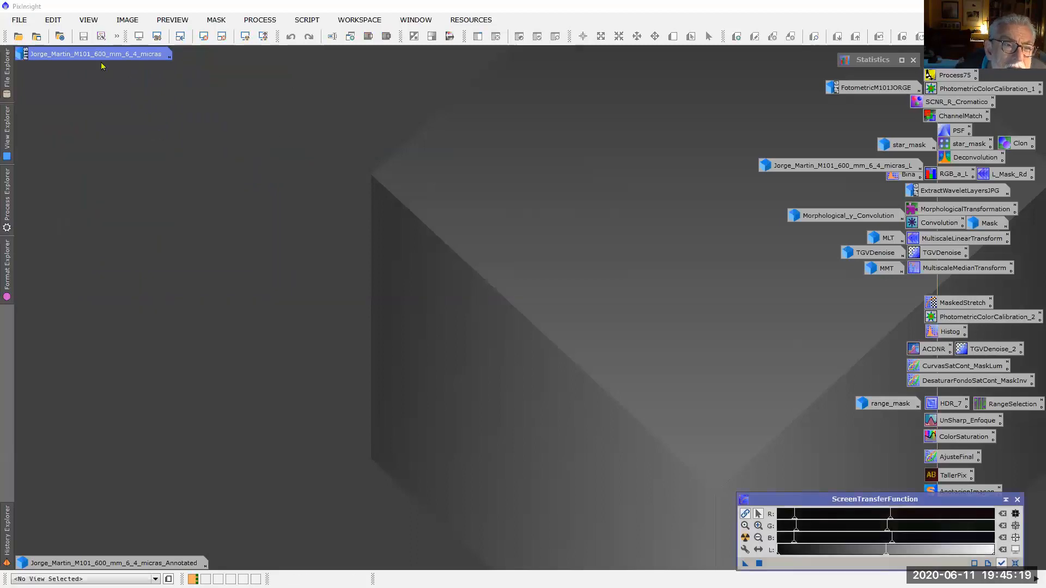
# Step: Restore the main M101 image, switch to its Preview02 and fit the window to the preview at 1:1
pyautogui.doubleClick(103, 55)
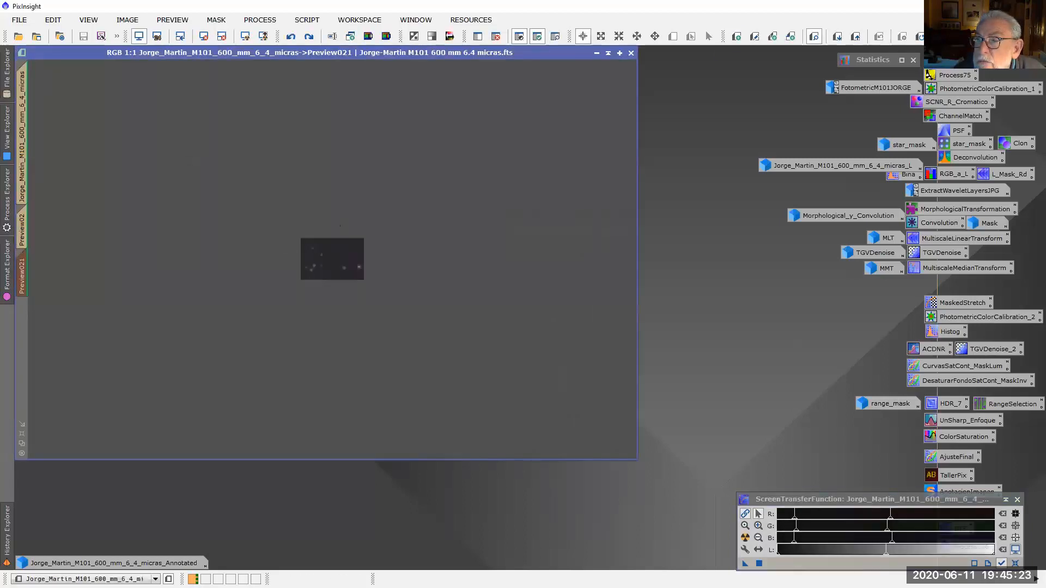
pyautogui.click(22, 183)
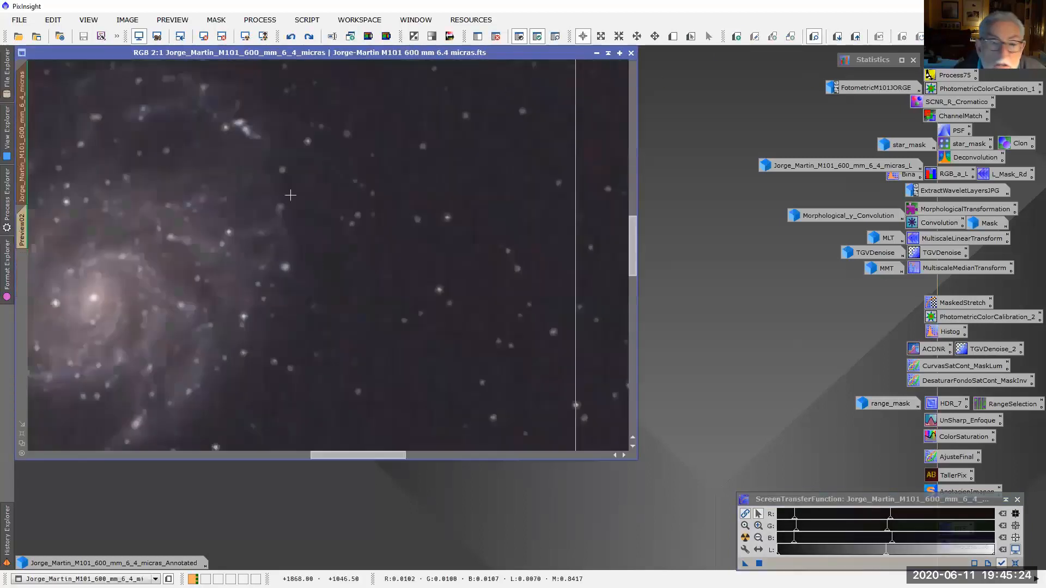
pyautogui.click(23, 227)
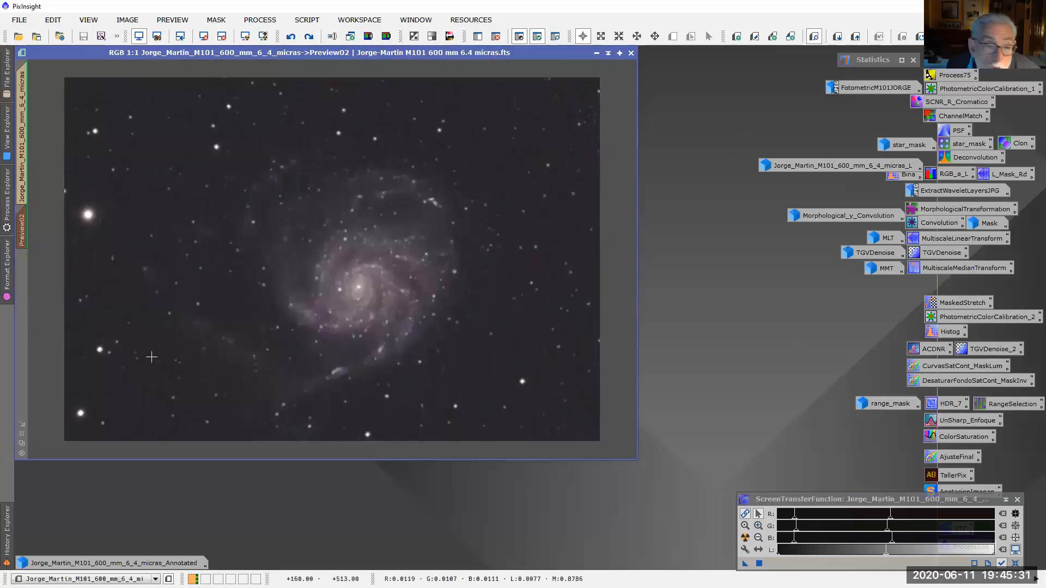
pyautogui.click(22, 444)
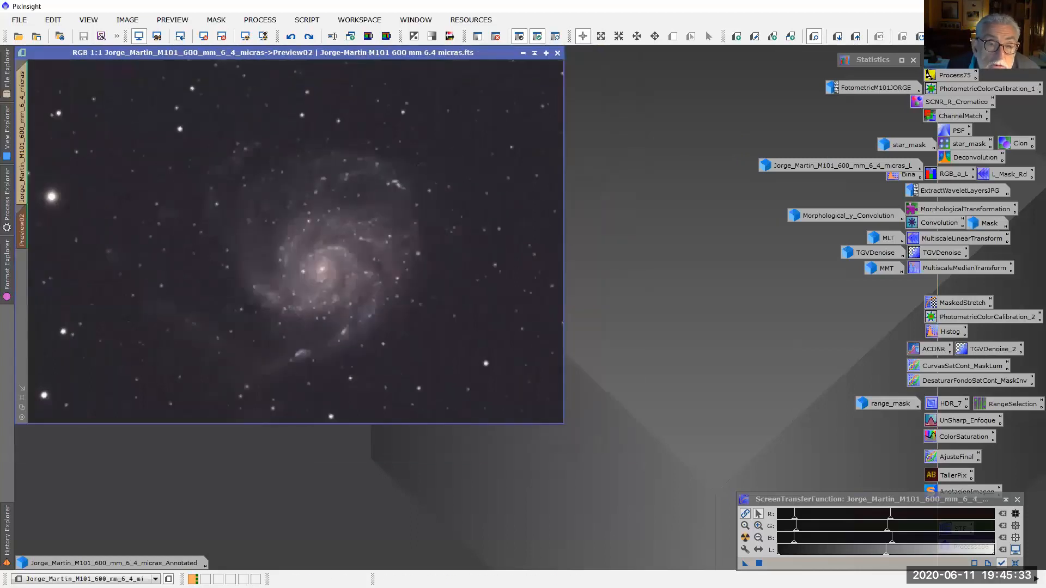
# Step: Apply MorphologicalTransformation to Preview02 using Morphological Median with interlacing 3, 5 iterations and amount 0.15, viewing the sky background at 5:1
pyautogui.doubleClick(932, 211)
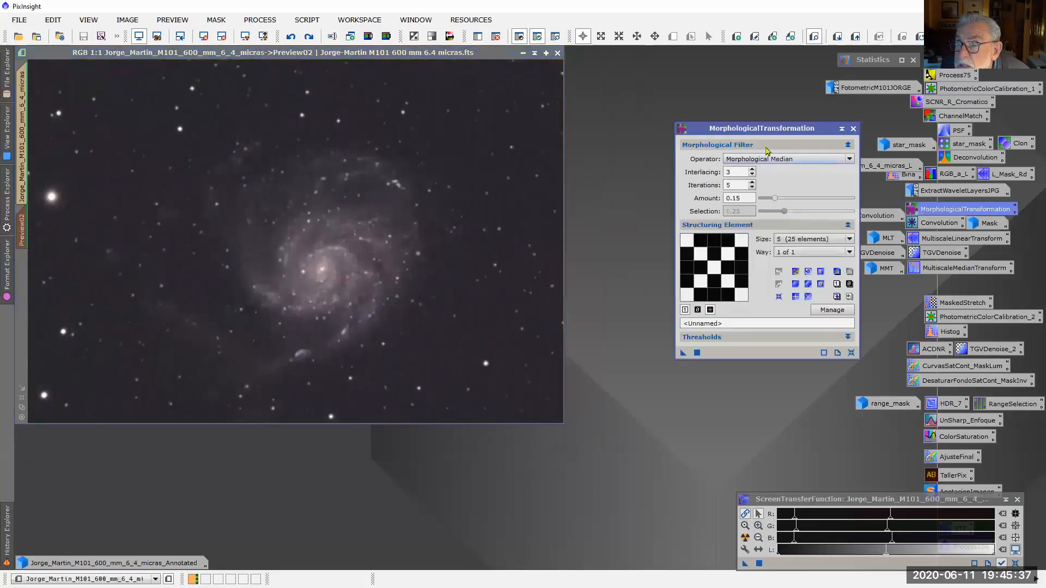
pyautogui.moveTo(772, 137); pyautogui.dragTo(648, 63)
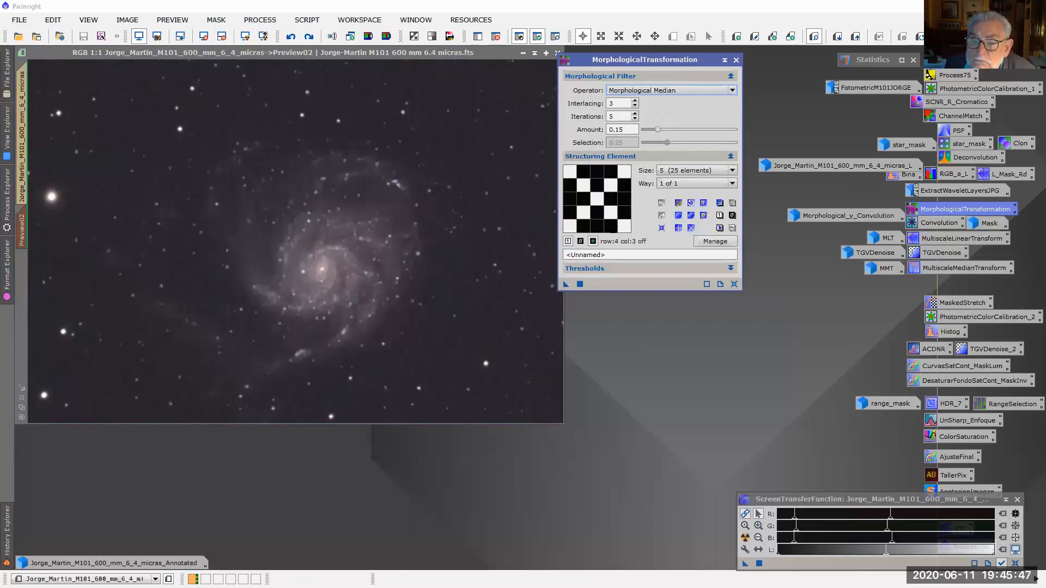
pyautogui.scroll(4, 297, 414)
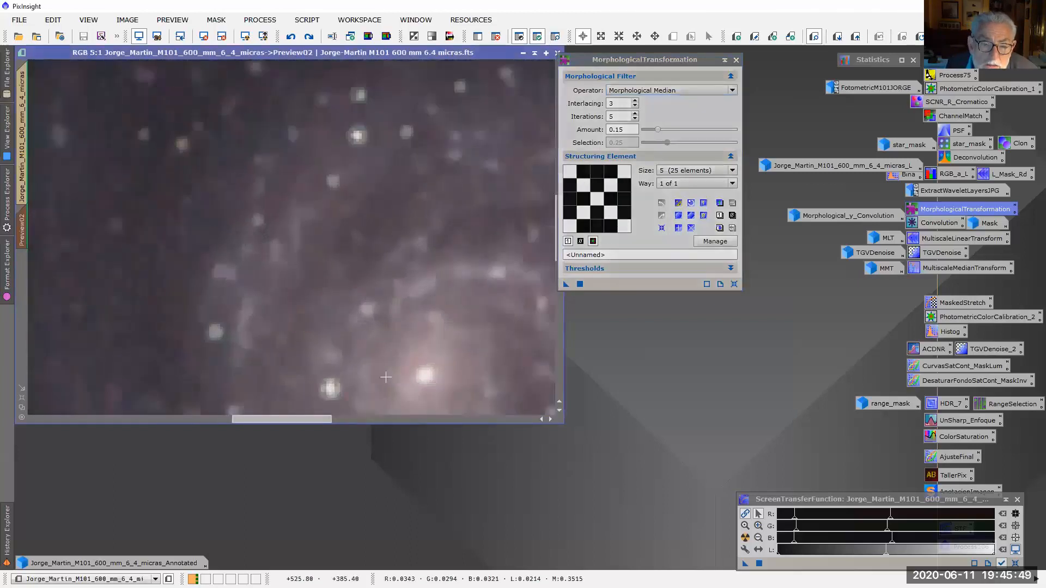
pyautogui.moveTo(298, 421); pyautogui.dragTo(530, 432)
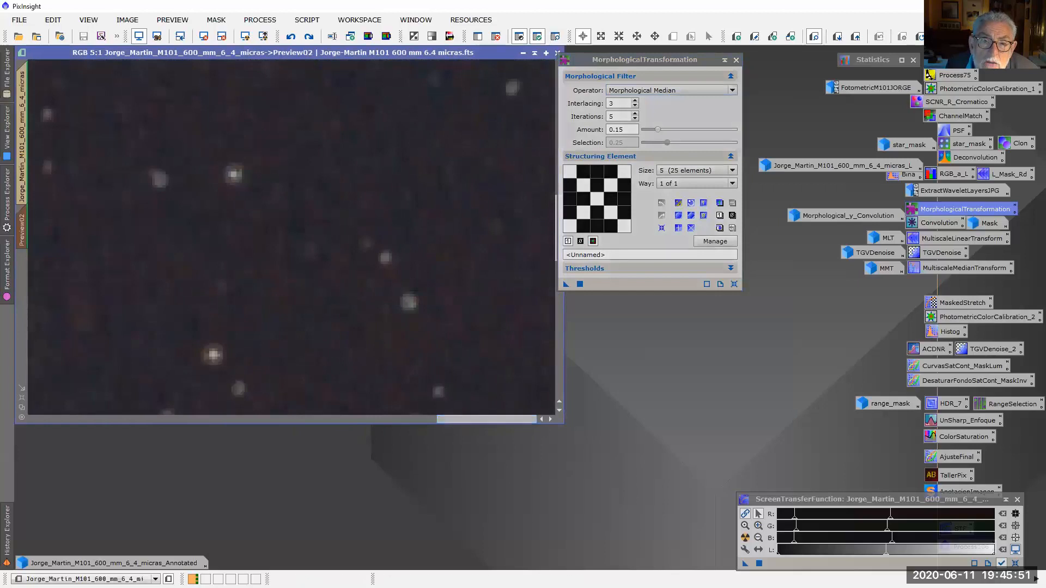
pyautogui.moveTo(566, 284); pyautogui.dragTo(403, 185)
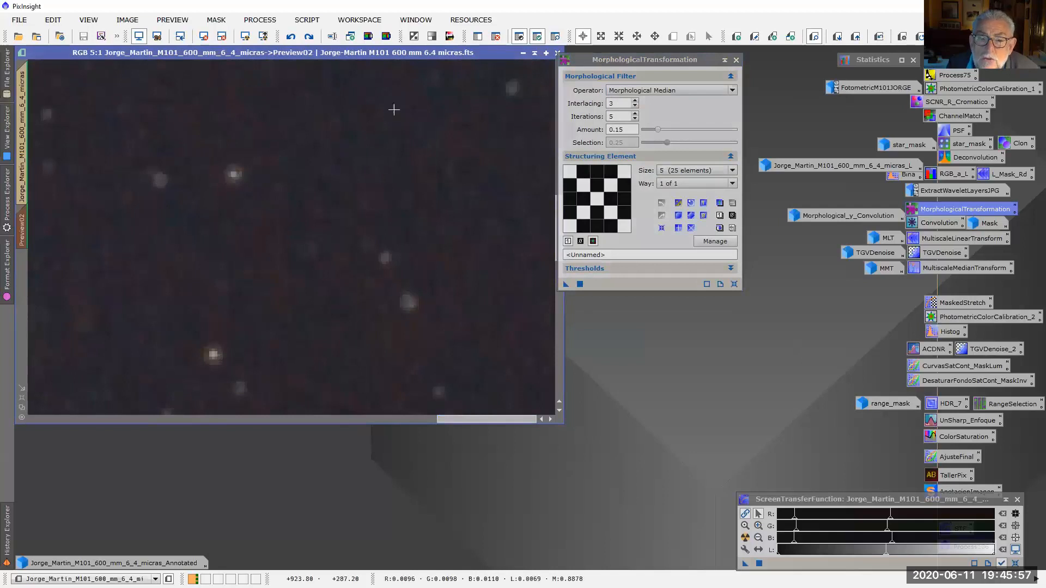
# Step: Examine the effect of the morphological filter on Preview02's sky background and galaxy at magnifications up to 8:1
pyautogui.scroll(1, 467, 173)
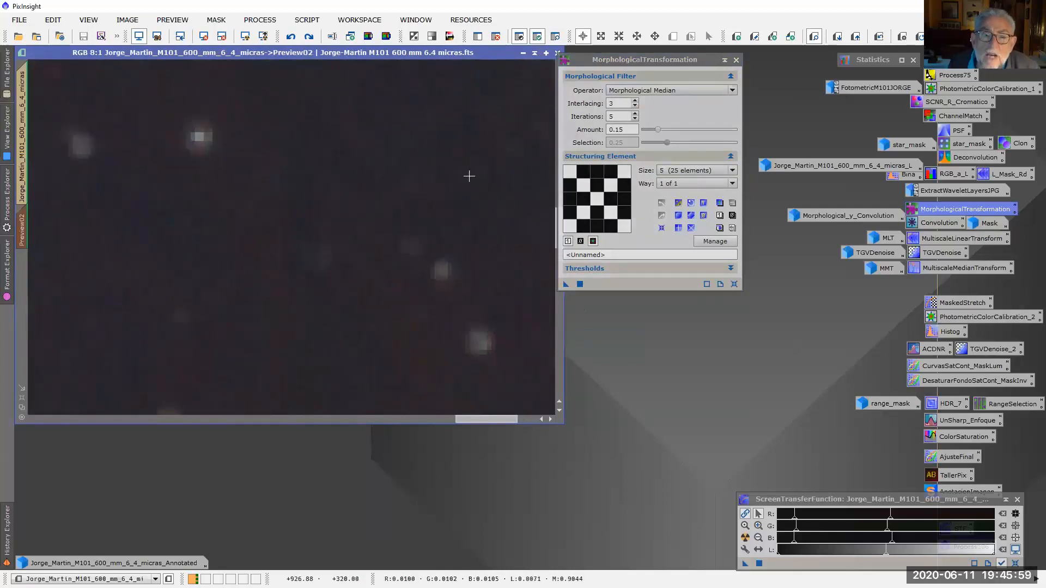
pyautogui.scroll(-2, 475, 168)
pyautogui.scroll(3, 475, 168)
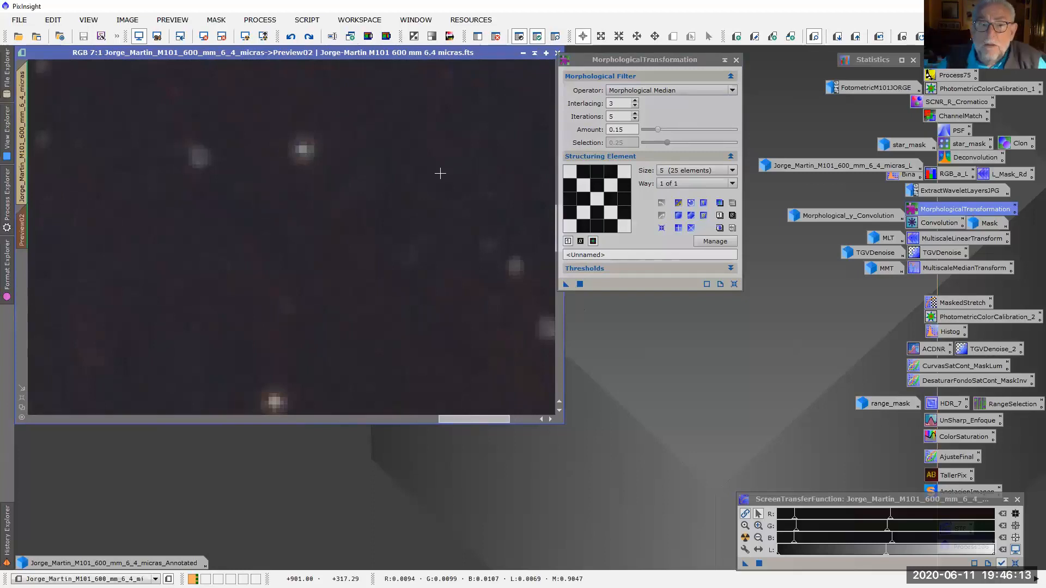
pyautogui.scroll(1, 401, 149)
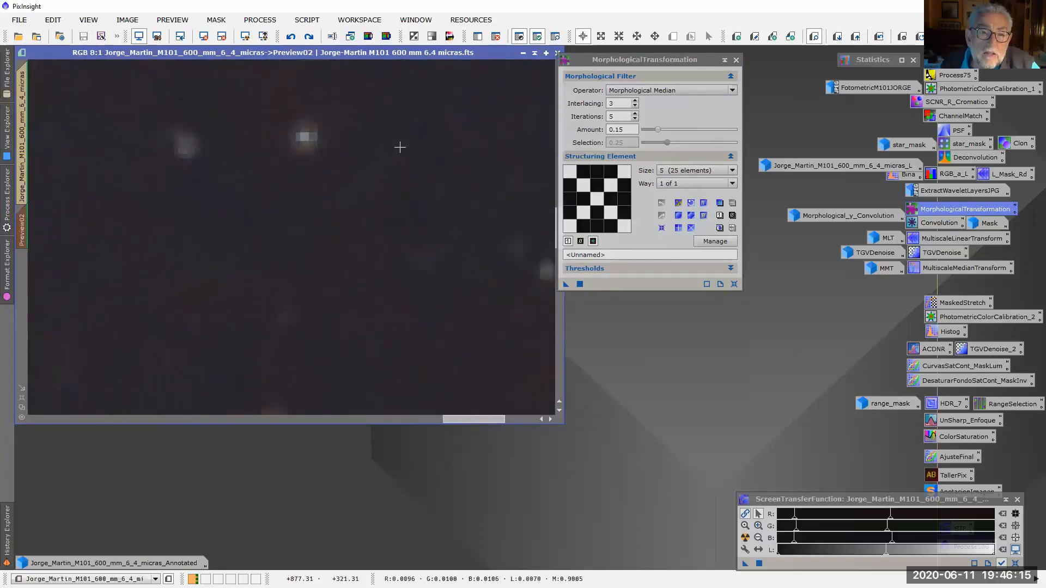
pyautogui.scroll(-10, 400, 147)
pyautogui.scroll(7, 394, 154)
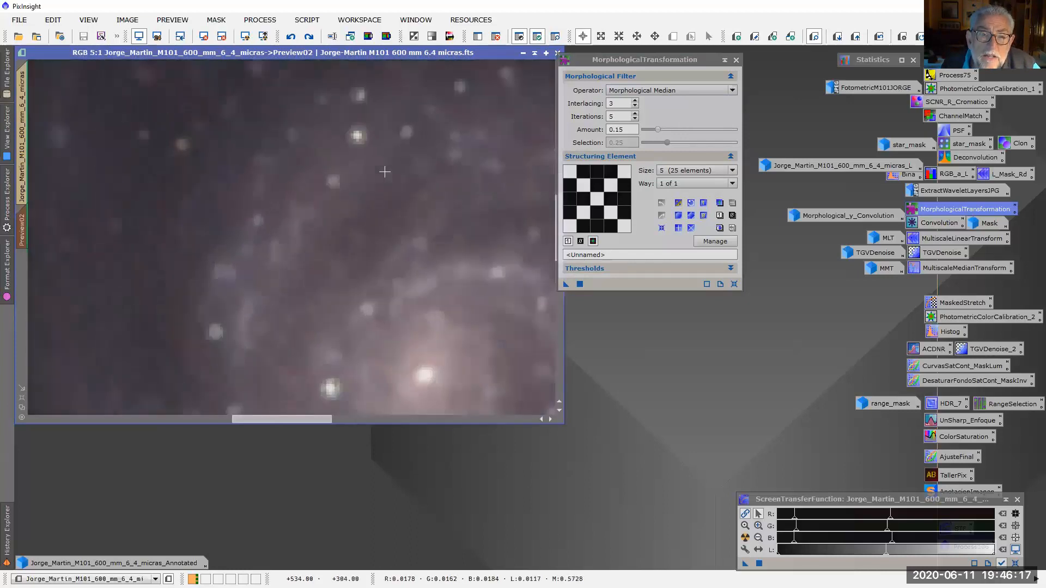
pyautogui.scroll(1, 385, 172)
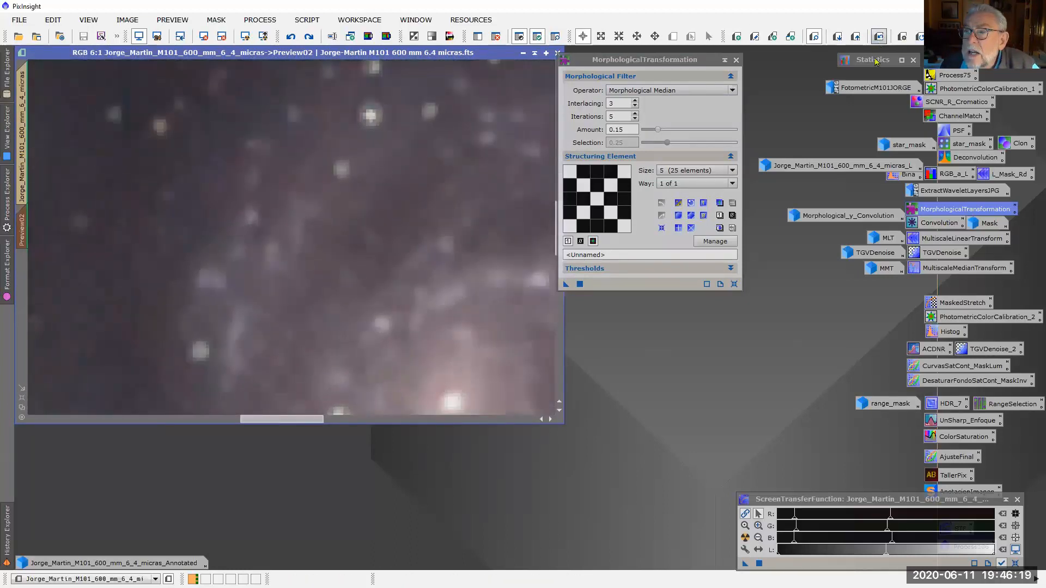
pyautogui.scroll(-4, 291, 265)
pyautogui.scroll(-2, 291, 265)
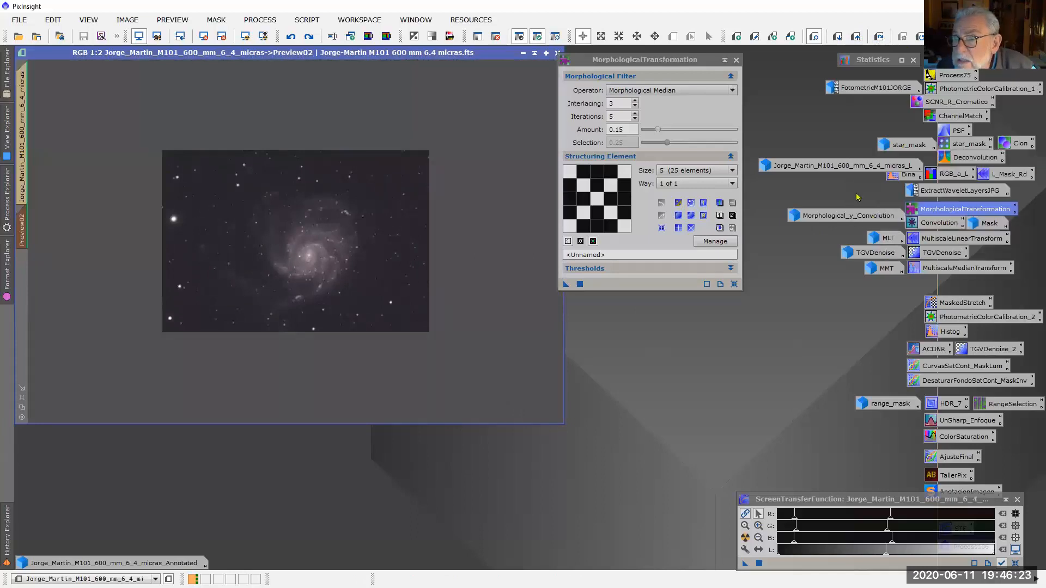
# Step: Inspect the luminance mask on its own and as an overlay on Preview02's galaxy and background, and hide the overlay
pyautogui.doubleClick(845, 170)
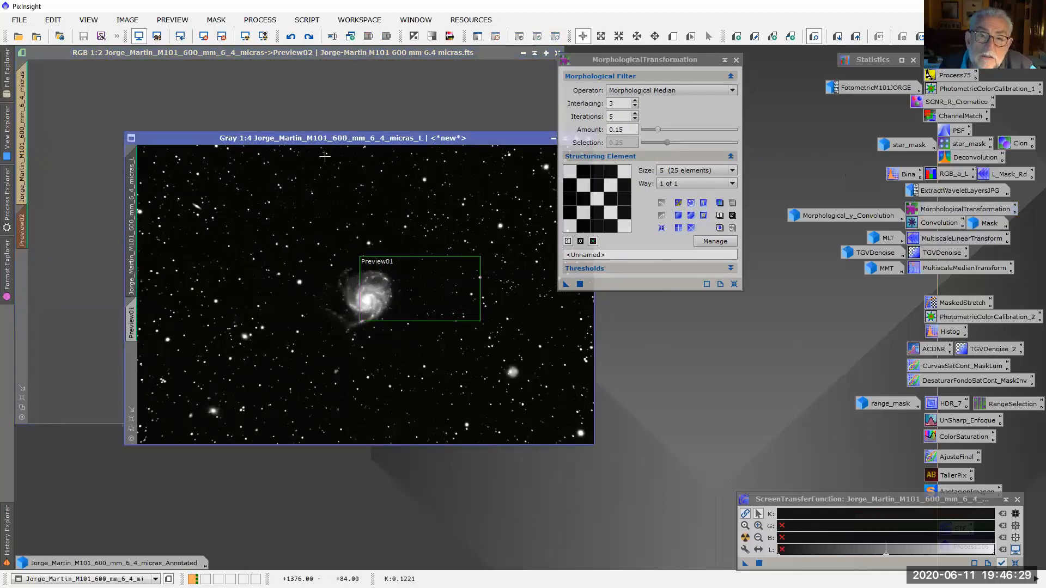
pyautogui.moveTo(643, 62); pyautogui.dragTo(690, 77)
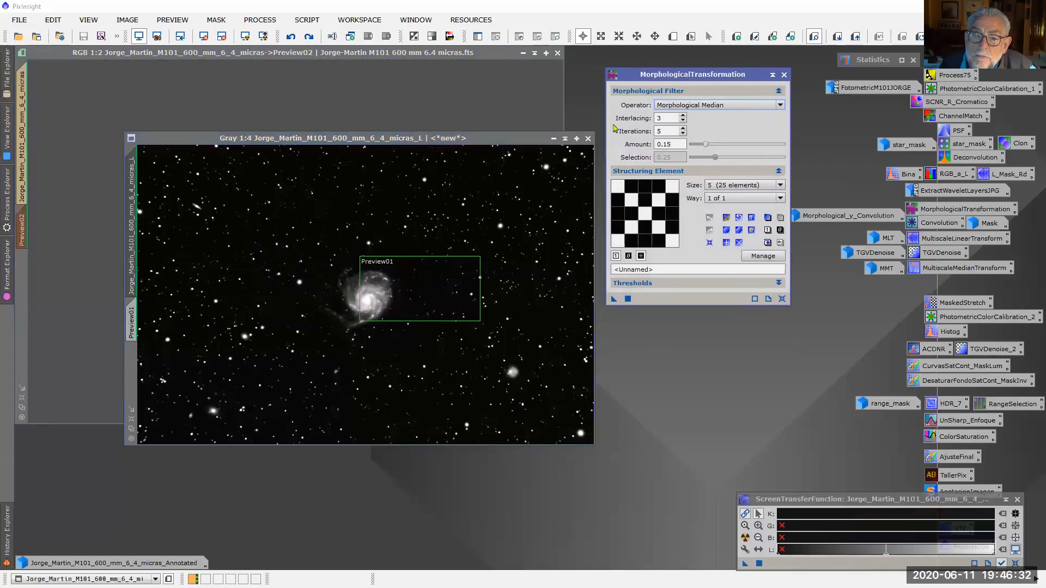
pyautogui.click(553, 138)
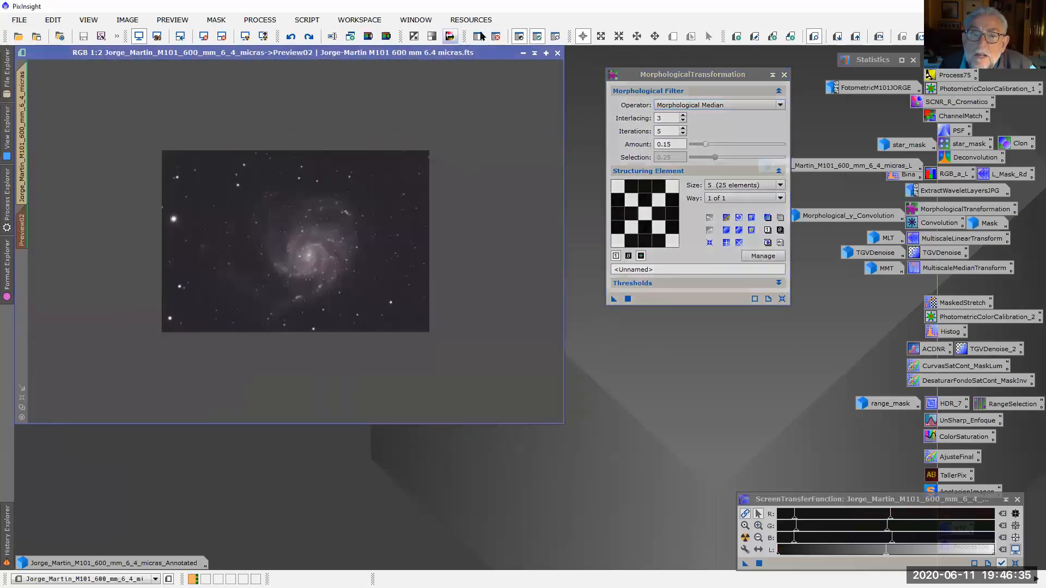
pyautogui.click(555, 36)
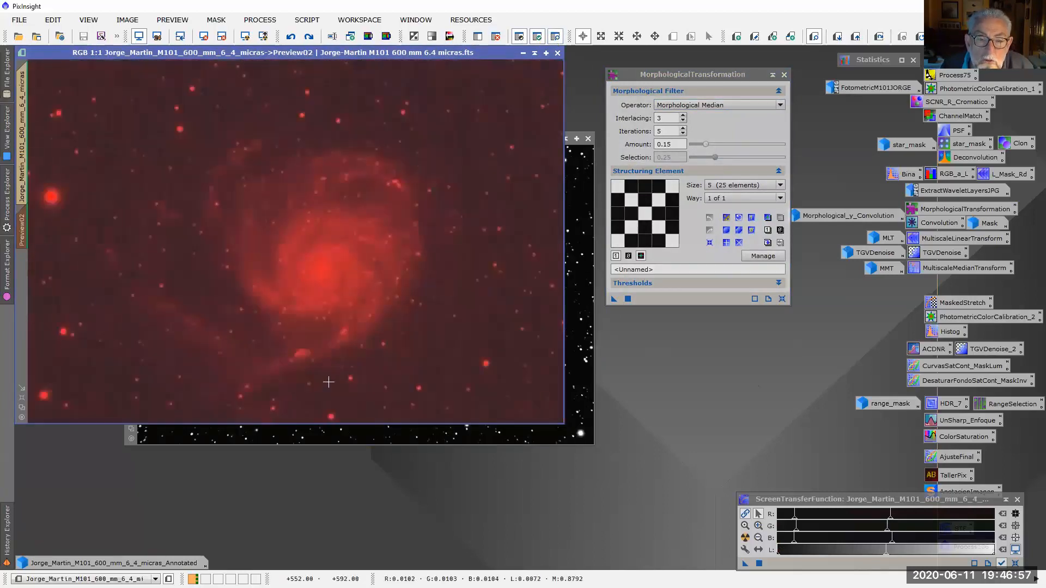
pyautogui.scroll(1, 328, 382)
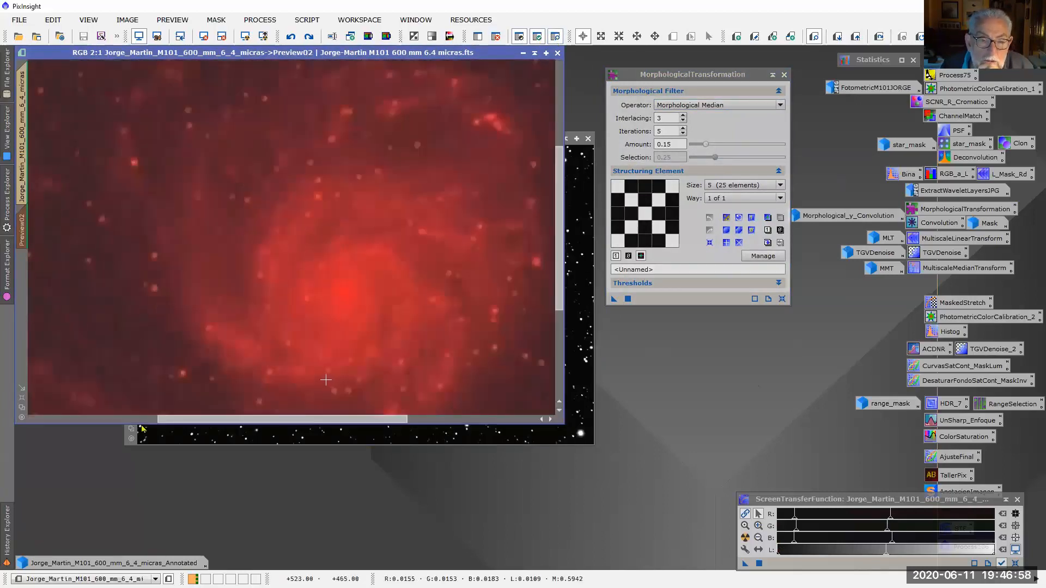
pyautogui.moveTo(219, 420); pyautogui.dragTo(475, 419)
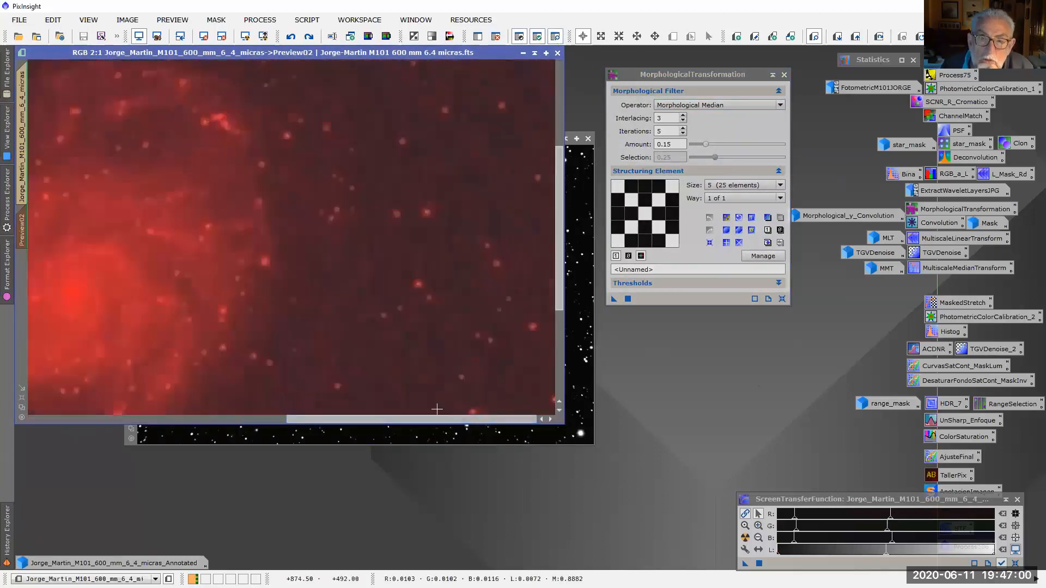
pyautogui.click(555, 36)
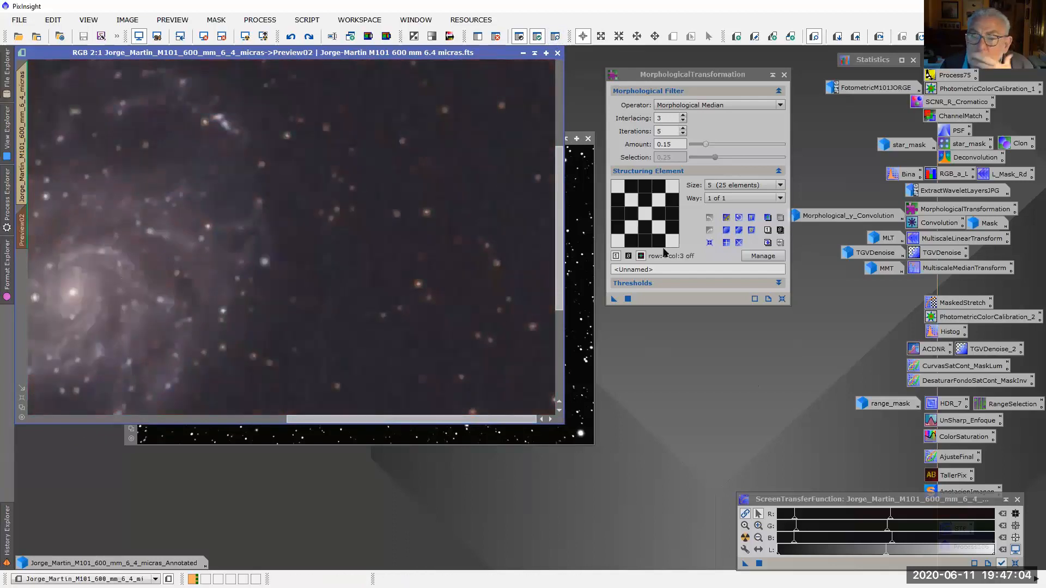
# Step: Apply the Morphological Median filter to Preview02 again, with the sky background enlarged to 4:1
pyautogui.scroll(-2, 486, 175)
pyautogui.scroll(4, 487, 174)
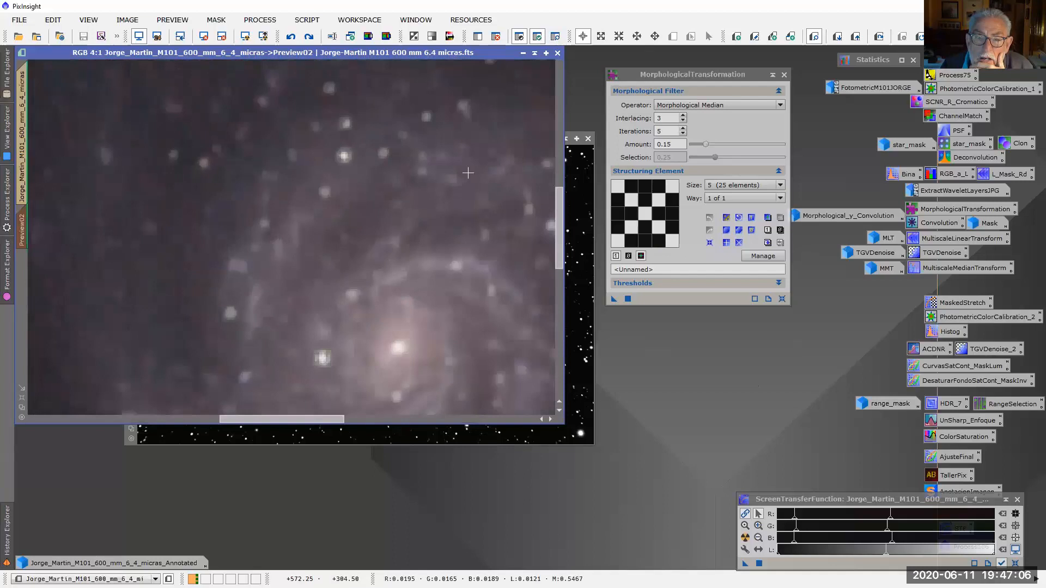
pyautogui.moveTo(302, 419); pyautogui.dragTo(495, 420)
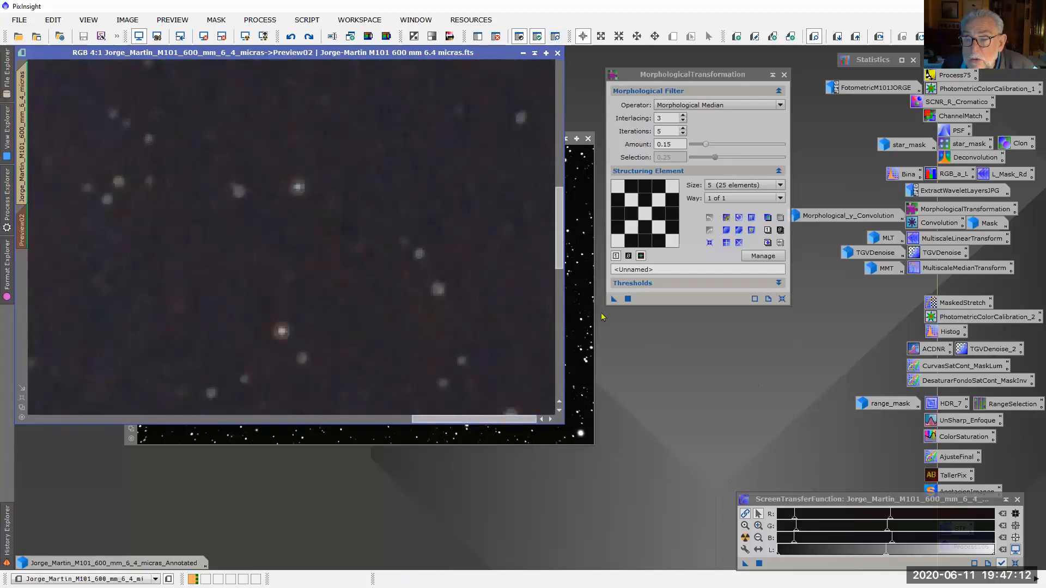
pyautogui.click(613, 299)
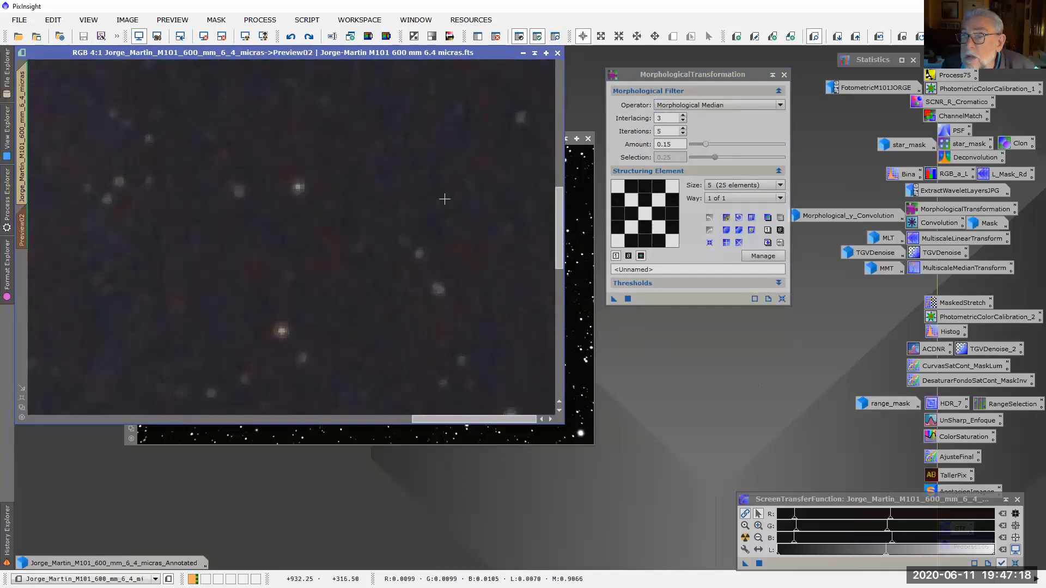
# Step: Open the saved Convolution settings, close both the Convolution and MorphologicalTransformation dialogs, and minimise the luminance image
pyautogui.doubleClick(938, 223)
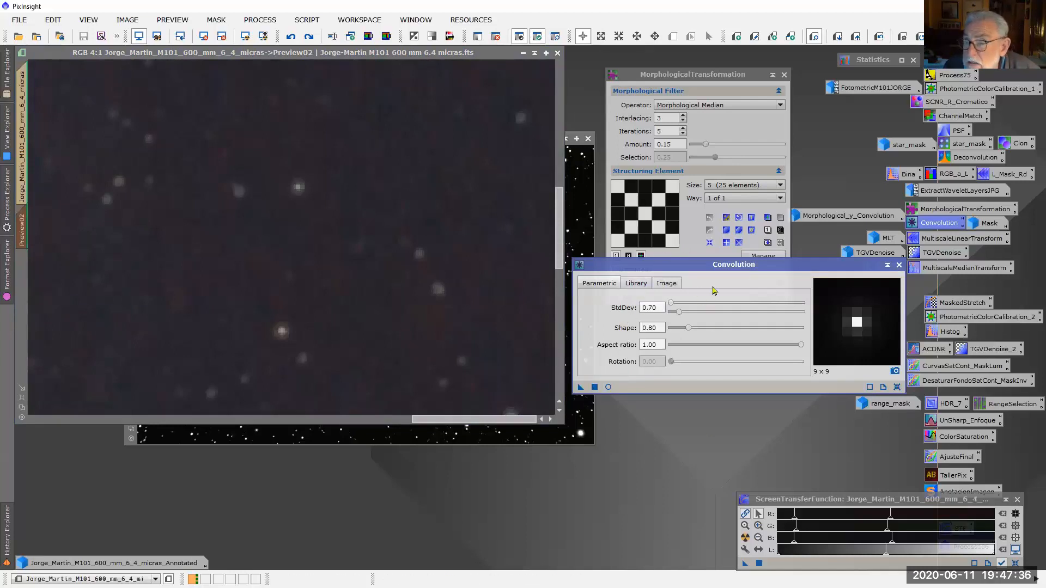
pyautogui.click(899, 265)
pyautogui.click(784, 74)
pyautogui.click(578, 160)
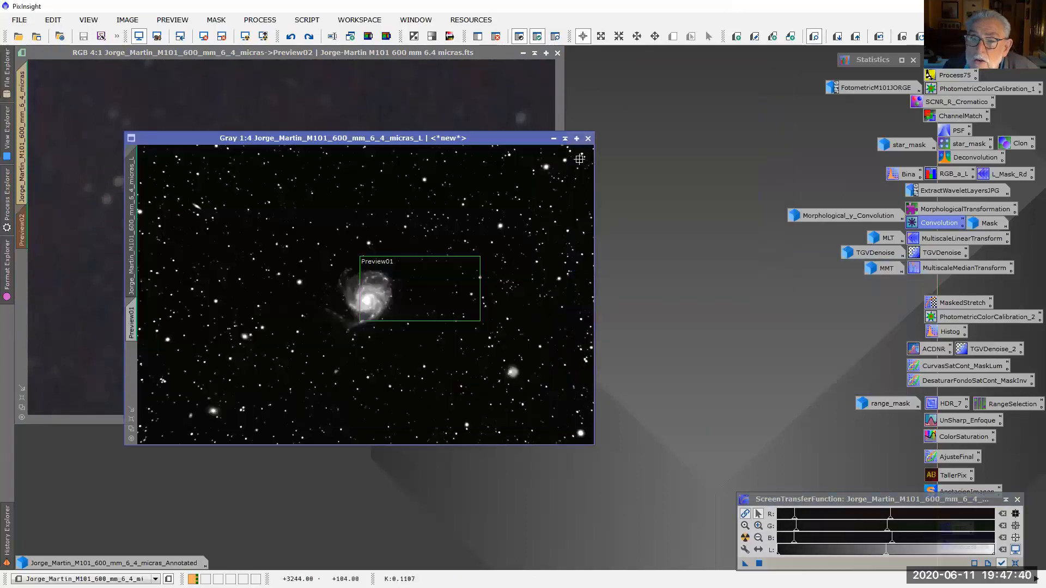
pyautogui.click(554, 138)
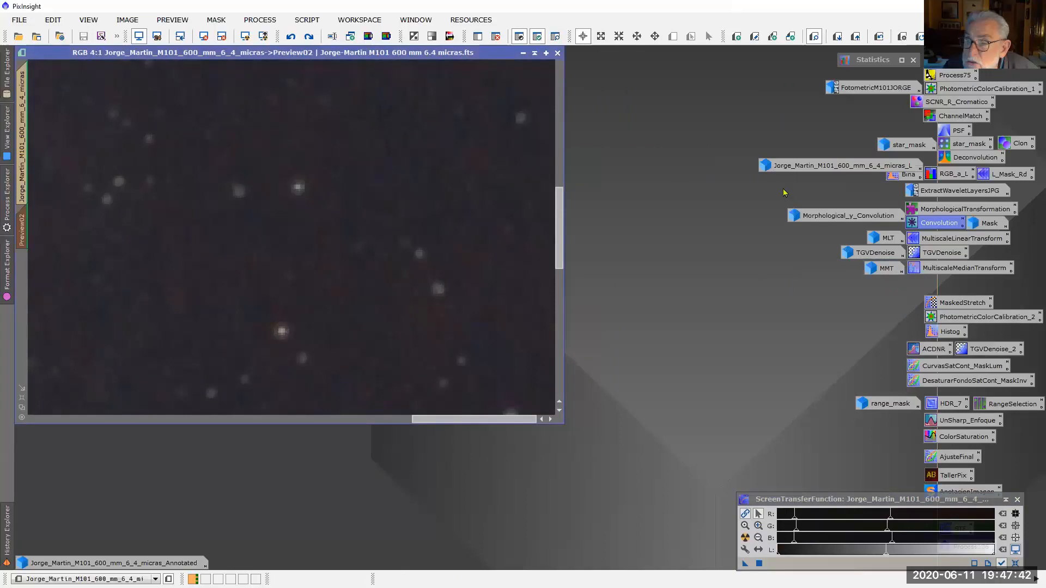
# Step: Restore the Morphological_y_Convolution result image and auto-stretch its screen display
pyautogui.doubleClick(845, 216)
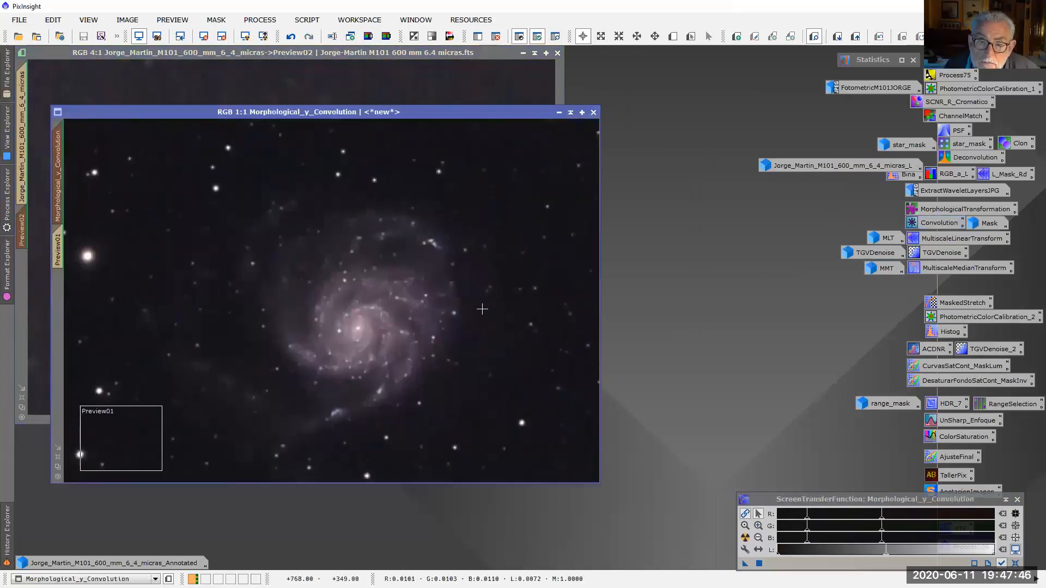
pyautogui.scroll(-2, 482, 303)
pyautogui.scroll(2, 483, 300)
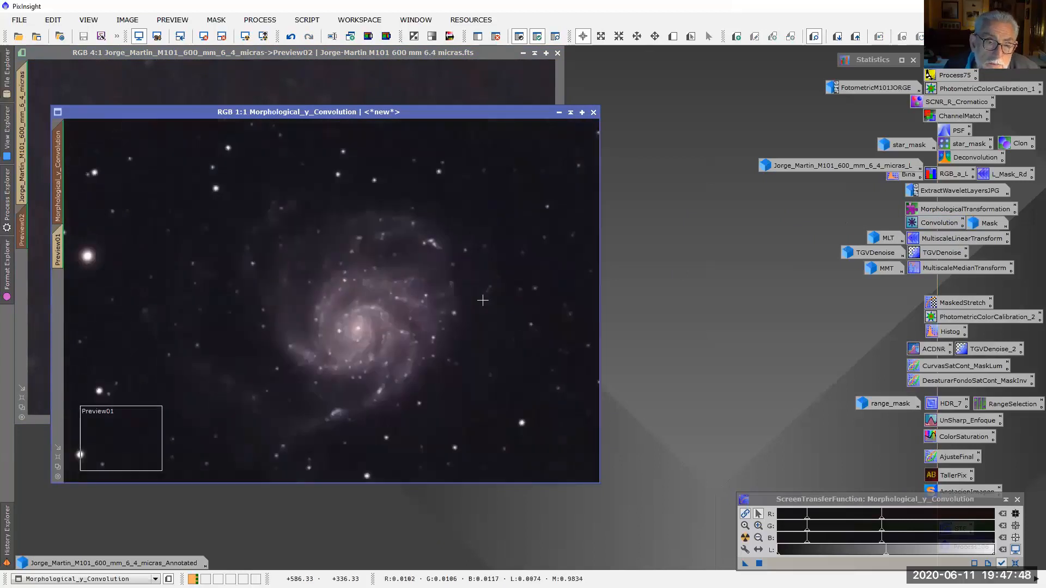
pyautogui.click(745, 538)
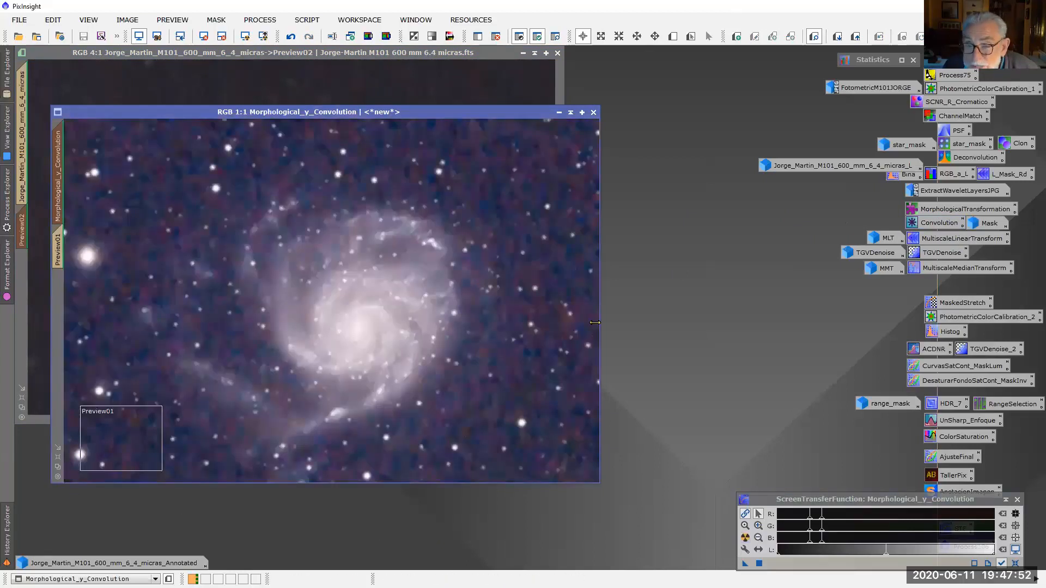
# Step: Darken the display of the Morphological_y_Convolution image by raising the linked screen stretch midtones, and inspect its background noise up close
pyautogui.scroll(1, 544, 262)
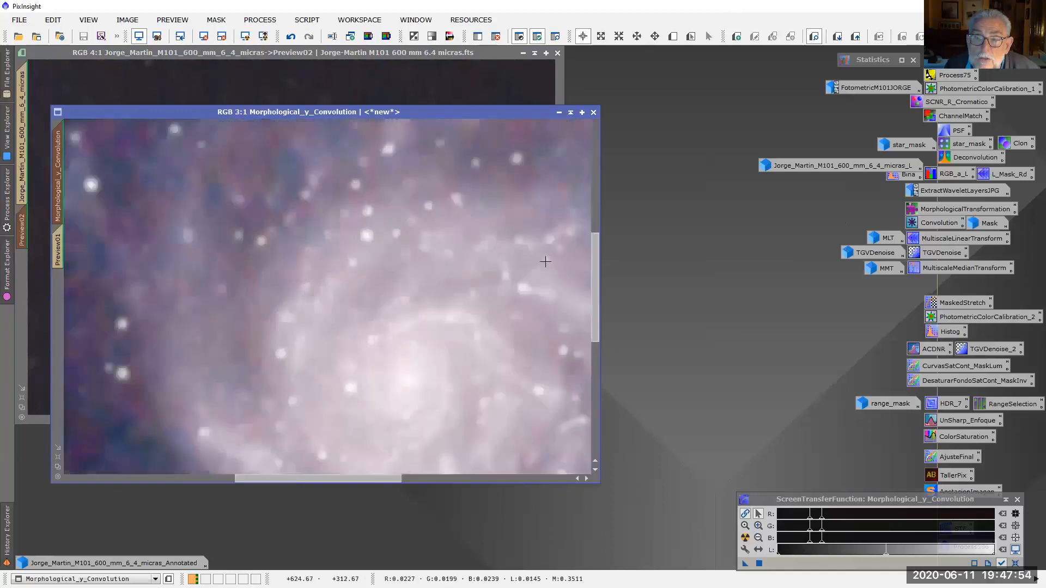
pyautogui.moveTo(397, 484); pyautogui.dragTo(555, 491)
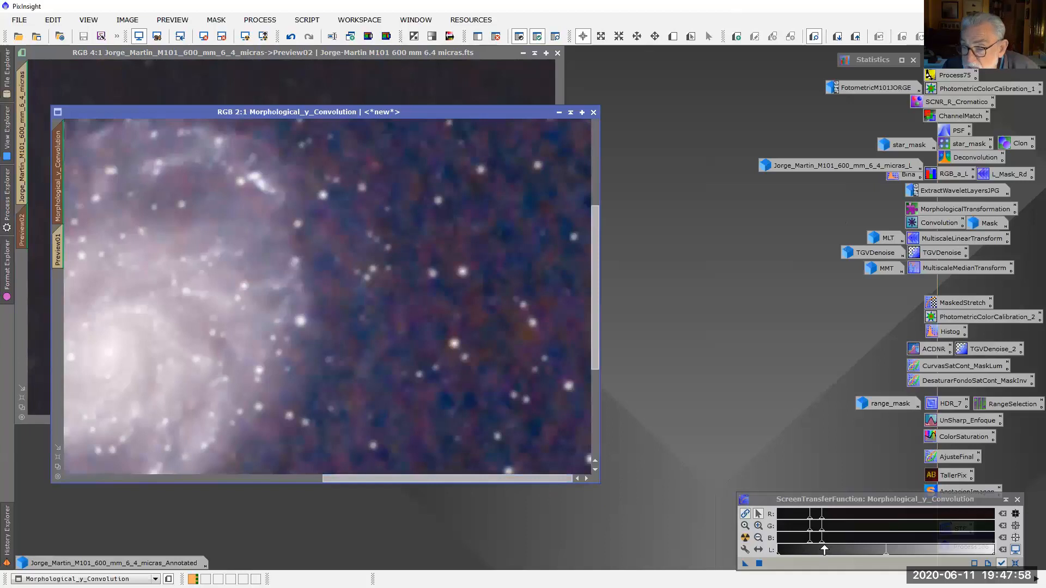
pyautogui.moveTo(820, 543); pyautogui.dragTo(871, 544)
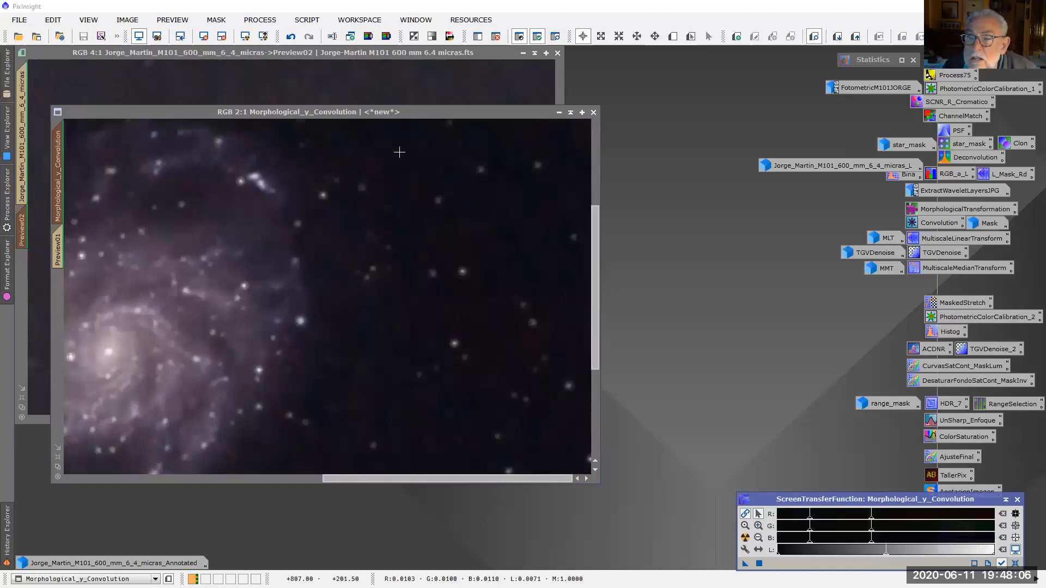
pyautogui.scroll(3, 455, 258)
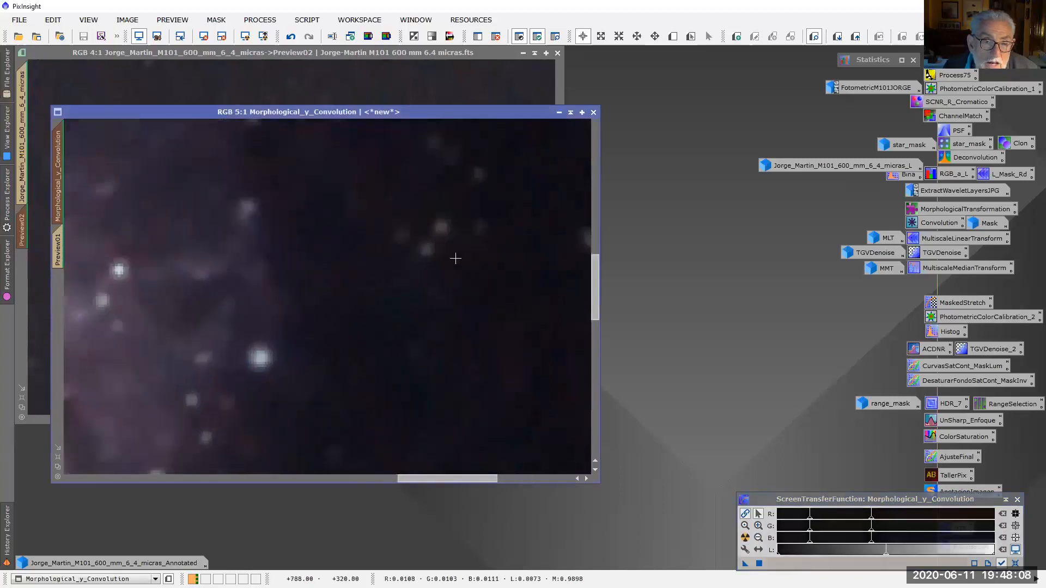
pyautogui.scroll(-8, 455, 259)
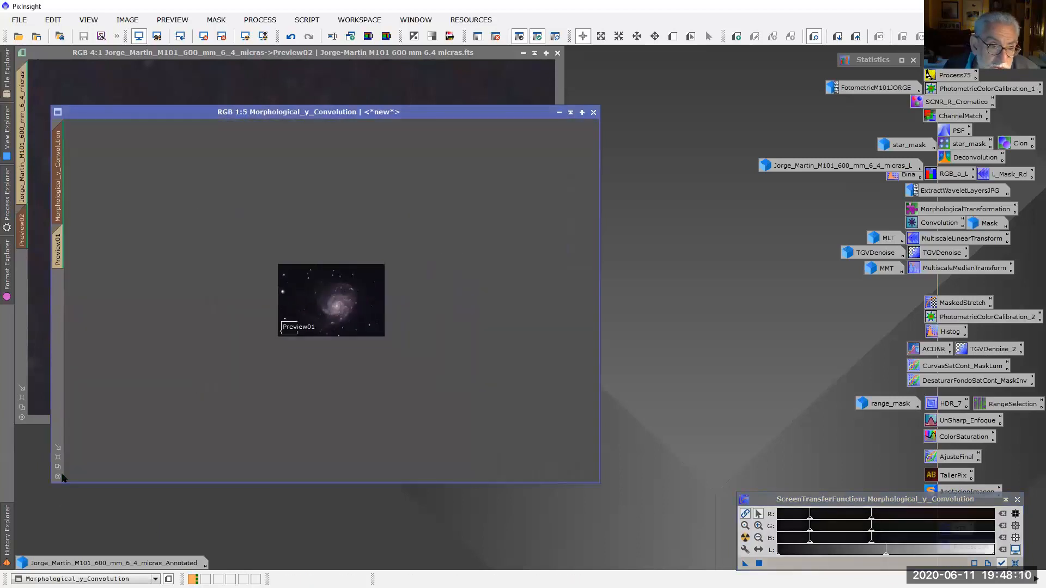
# Step: Shrink the Morphological_y_Convolution window to fit at 1:4 zoom and park it below the main M101 image
pyautogui.click(57, 449)
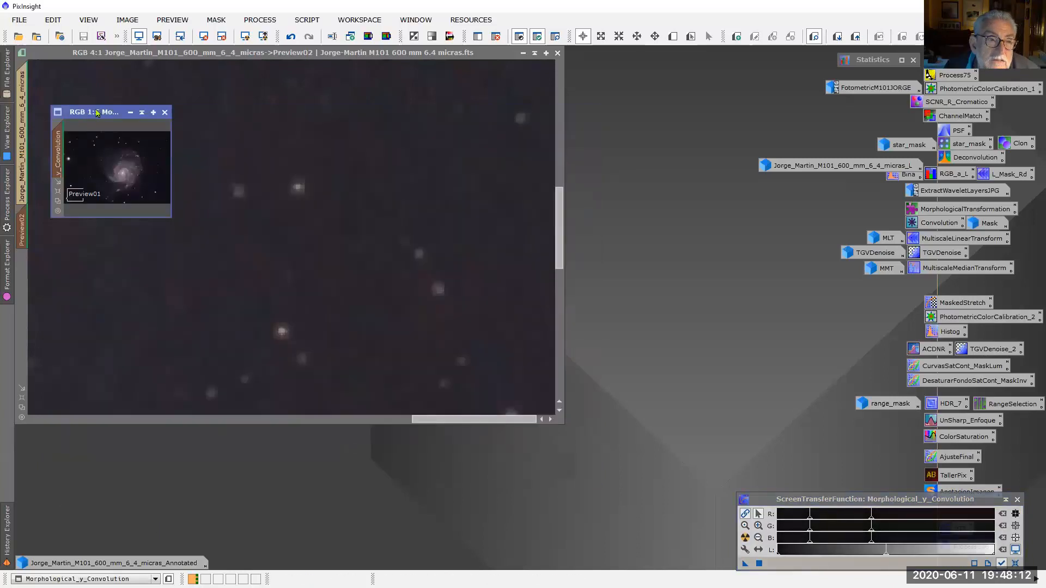
pyautogui.scroll(1, 108, 171)
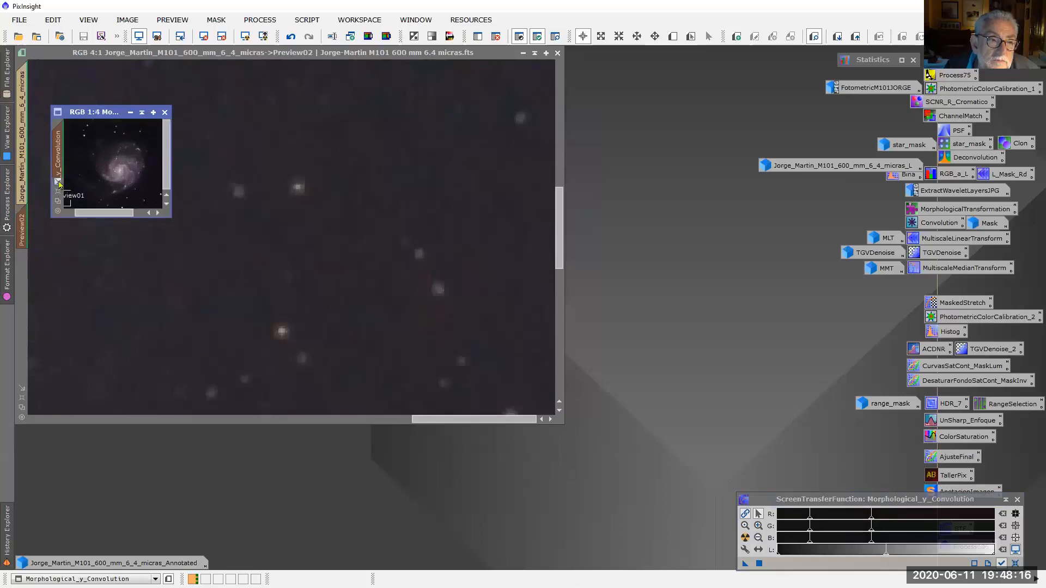
pyautogui.click(57, 181)
pyautogui.moveTo(103, 111); pyautogui.dragTo(73, 434)
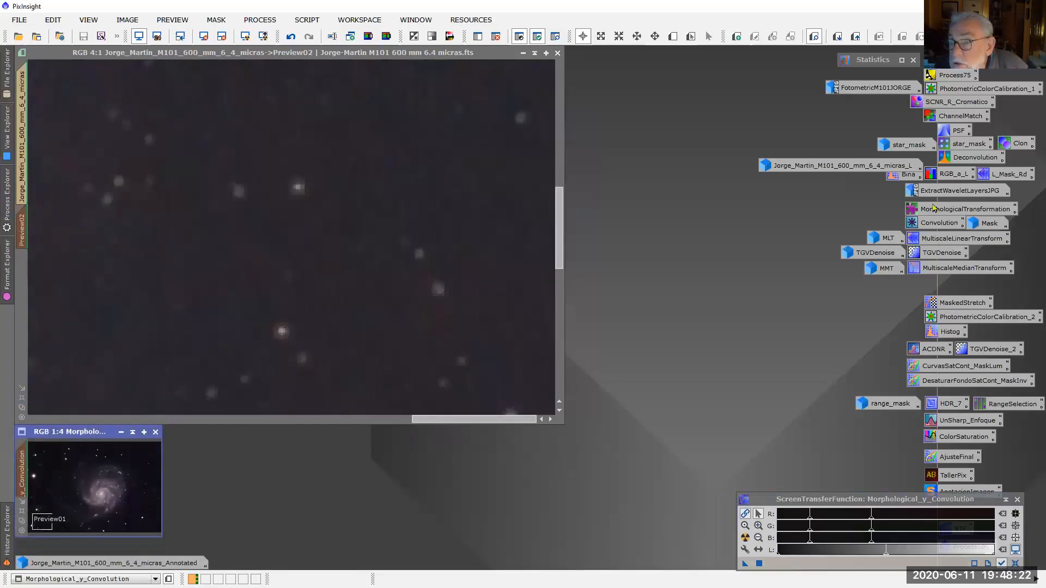
# Step: Review the stored MultiscaleLinearTransform layers and k-Sigma Noise Thresholding settings, and close the process
pyautogui.click(947, 243)
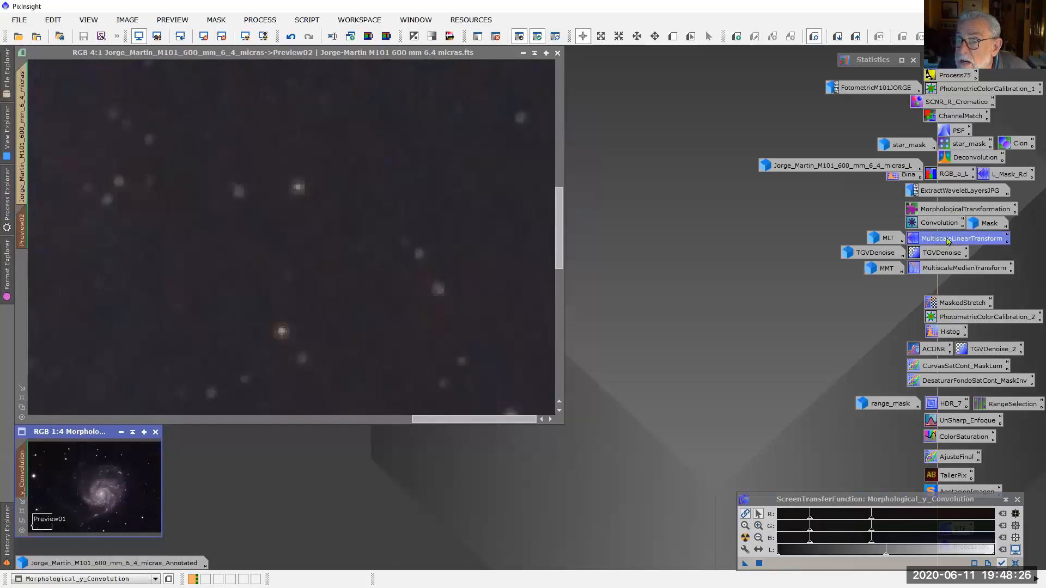
pyautogui.doubleClick(947, 242)
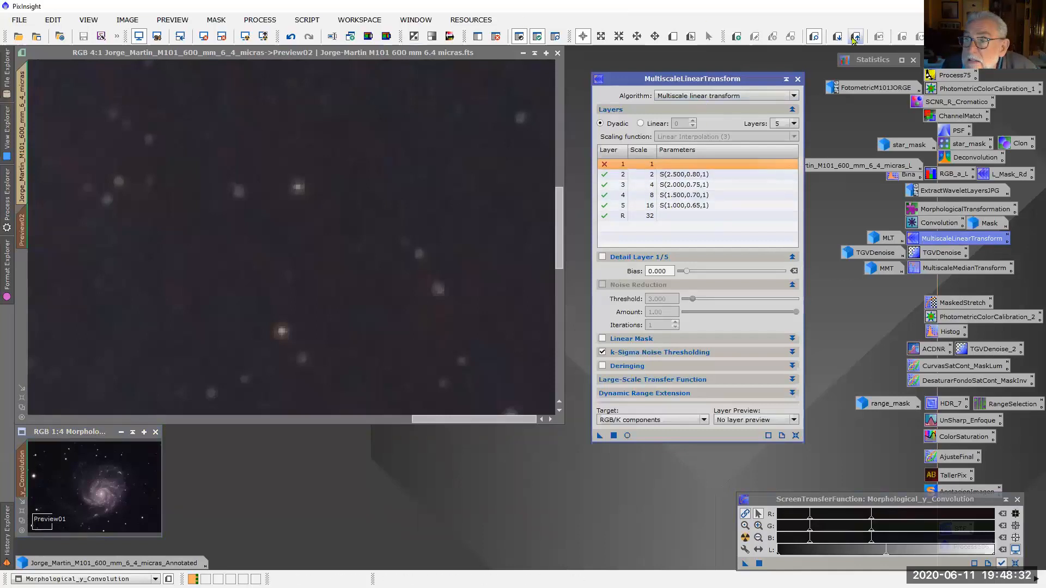
pyautogui.click(531, 50)
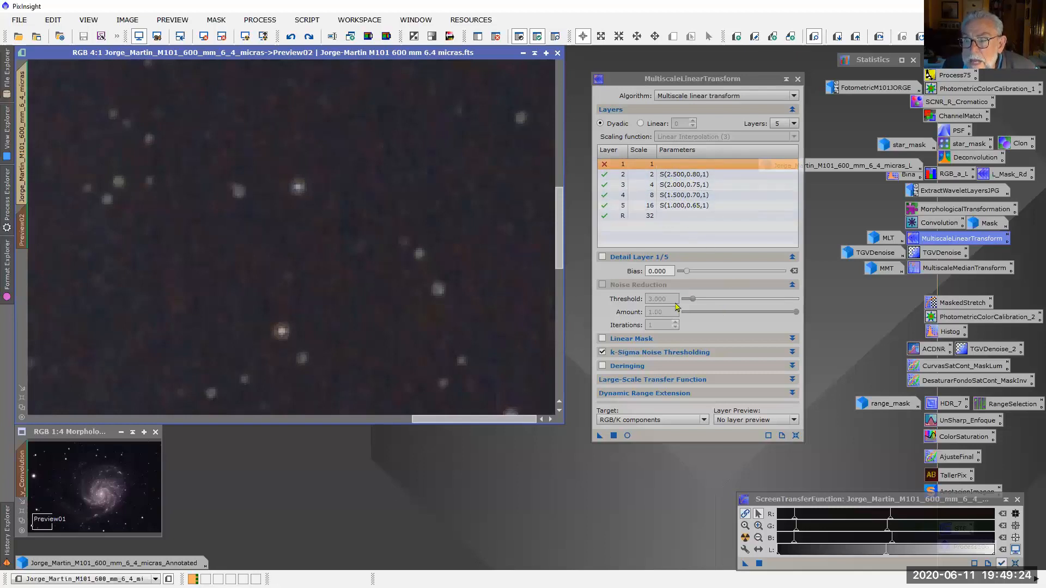
pyautogui.click(792, 357)
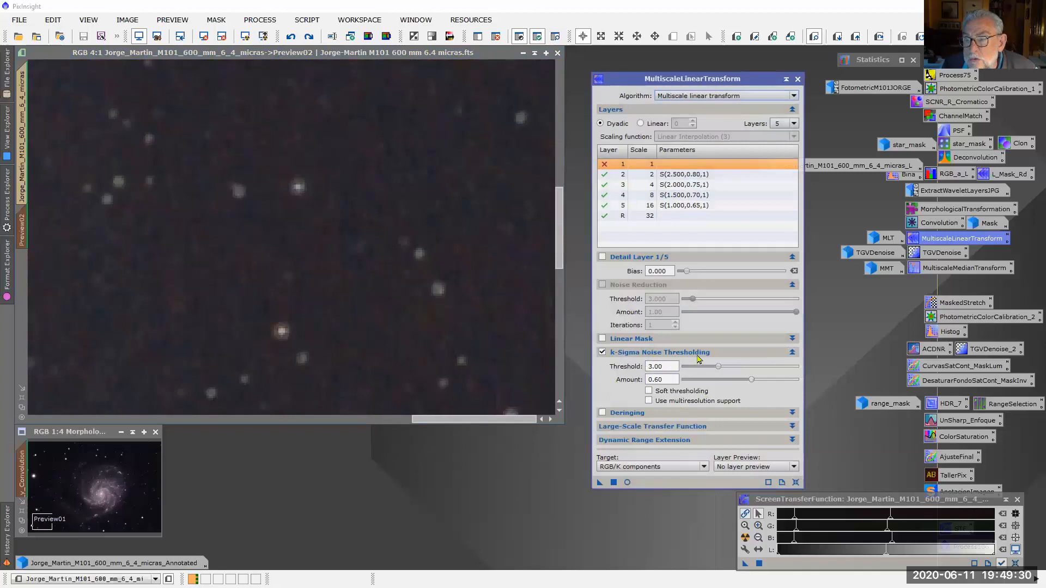
pyautogui.moveTo(672, 357)
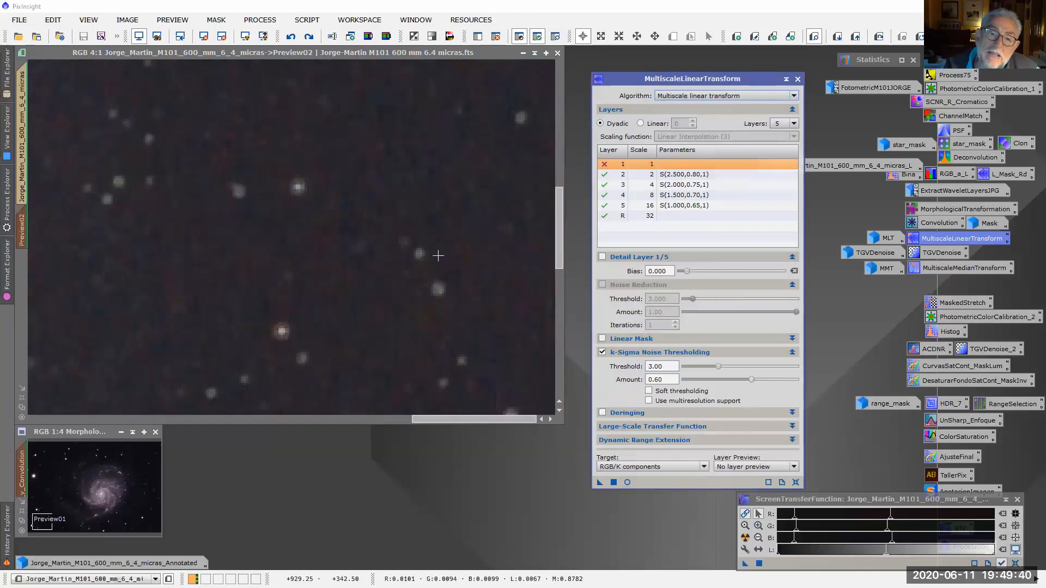
pyautogui.click(796, 80)
# Step: Restore the MLT image and give it the same screen stretch as Morphological_y_Convolution
pyautogui.doubleClick(879, 243)
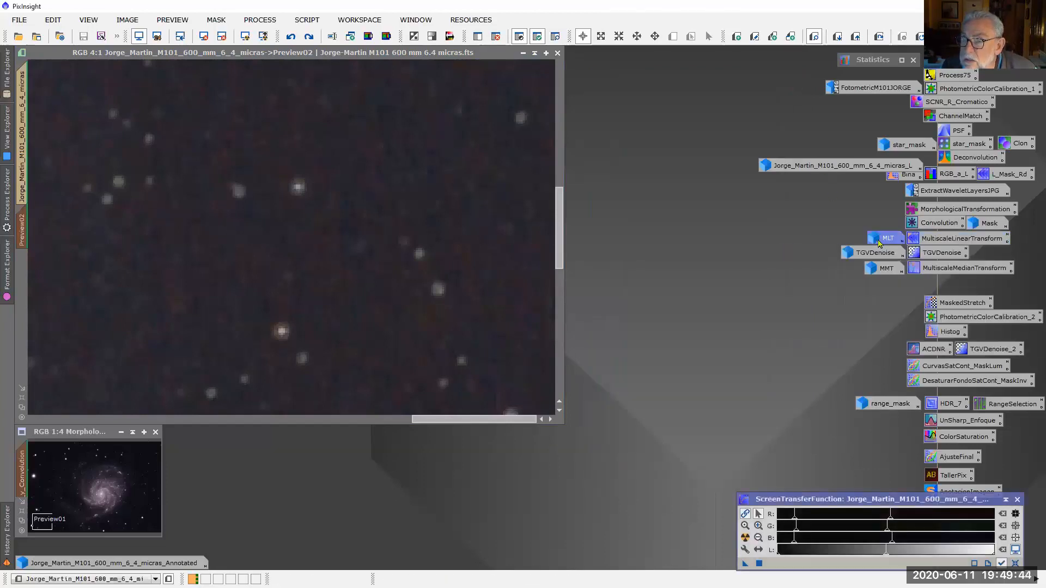
pyautogui.moveTo(582, 258); pyautogui.dragTo(586, 78)
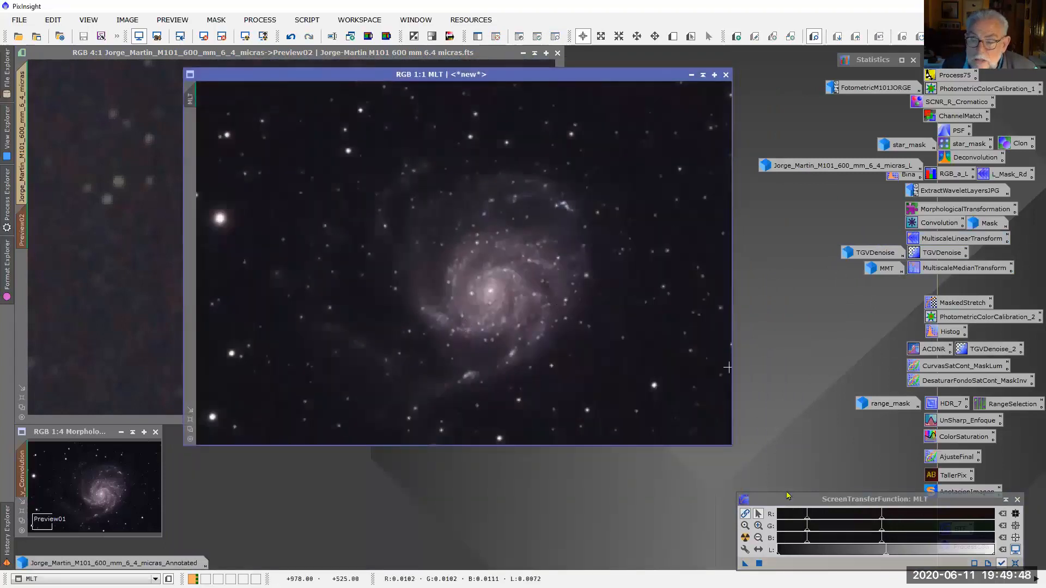
pyautogui.click(745, 539)
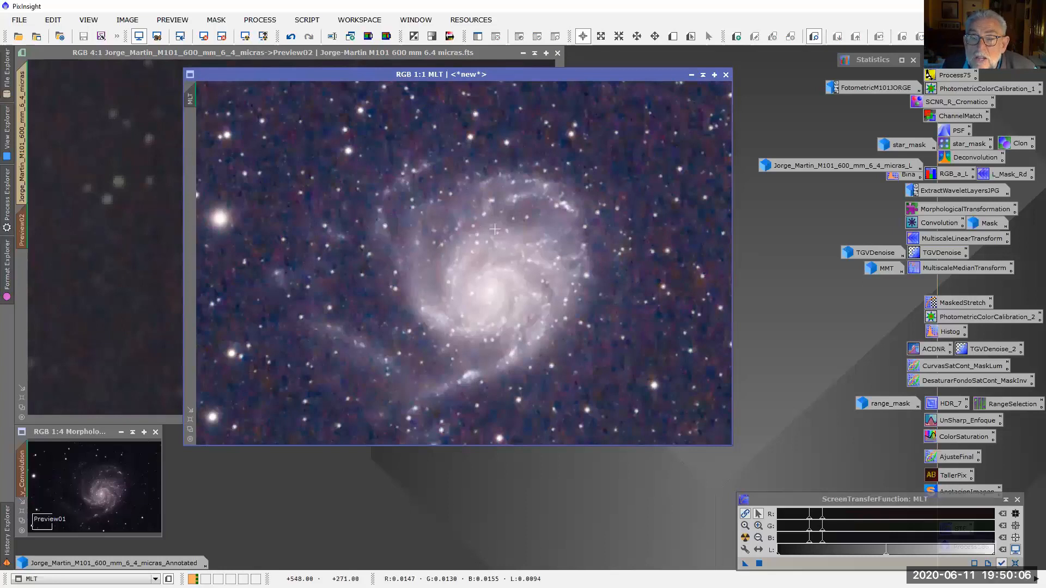
pyautogui.click(127, 485)
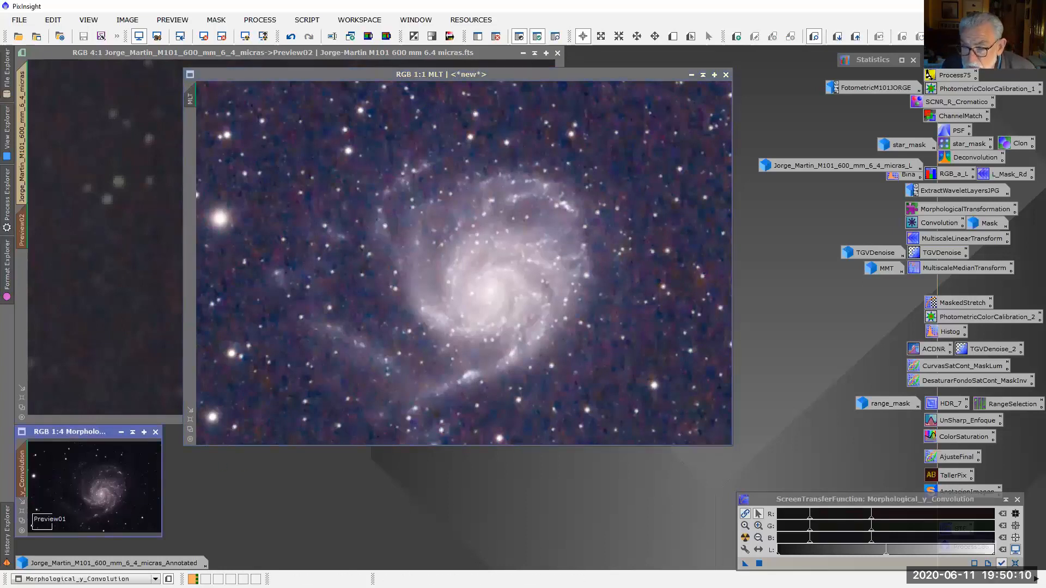
pyautogui.moveTo(758, 563); pyautogui.dragTo(646, 396)
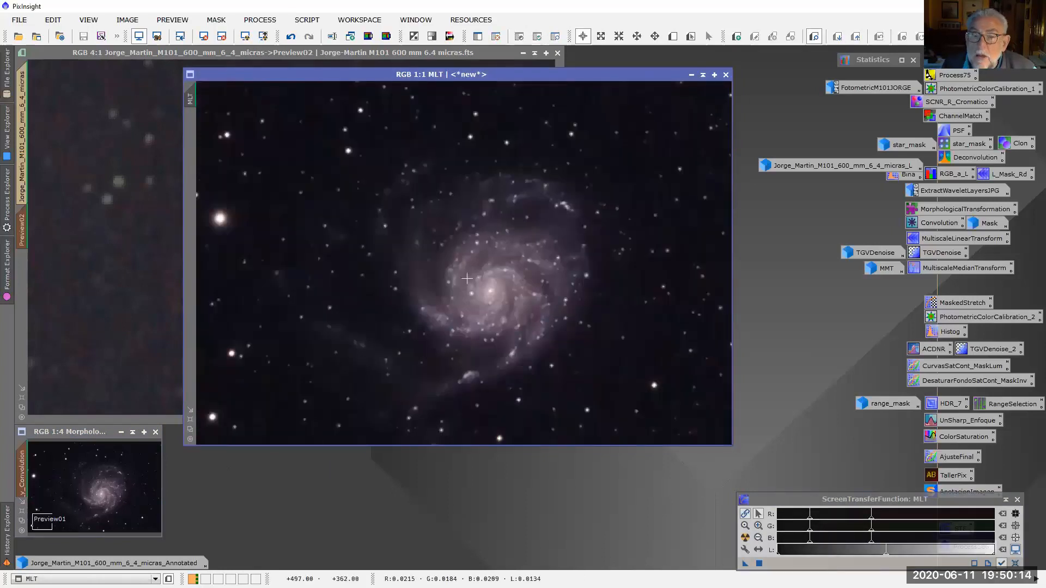
# Step: Shrink the MLT window to fit at 1:4 zoom and place it beside the Morphological_y_Convolution thumbnail
pyautogui.scroll(1, 523, 307)
pyautogui.scroll(-4, 523, 307)
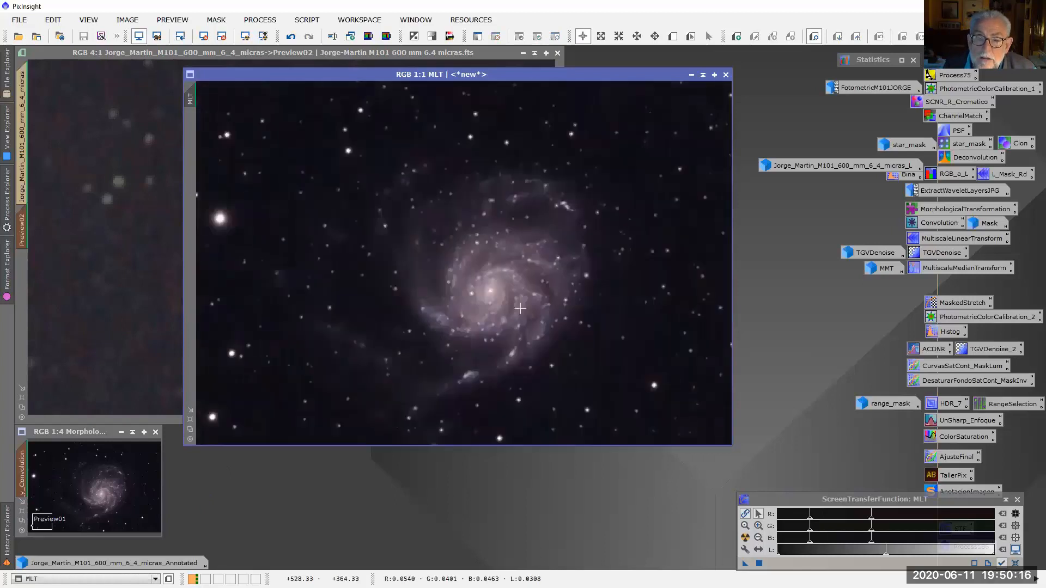
pyautogui.click(190, 410)
pyautogui.moveTo(263, 82); pyautogui.dragTo(245, 444)
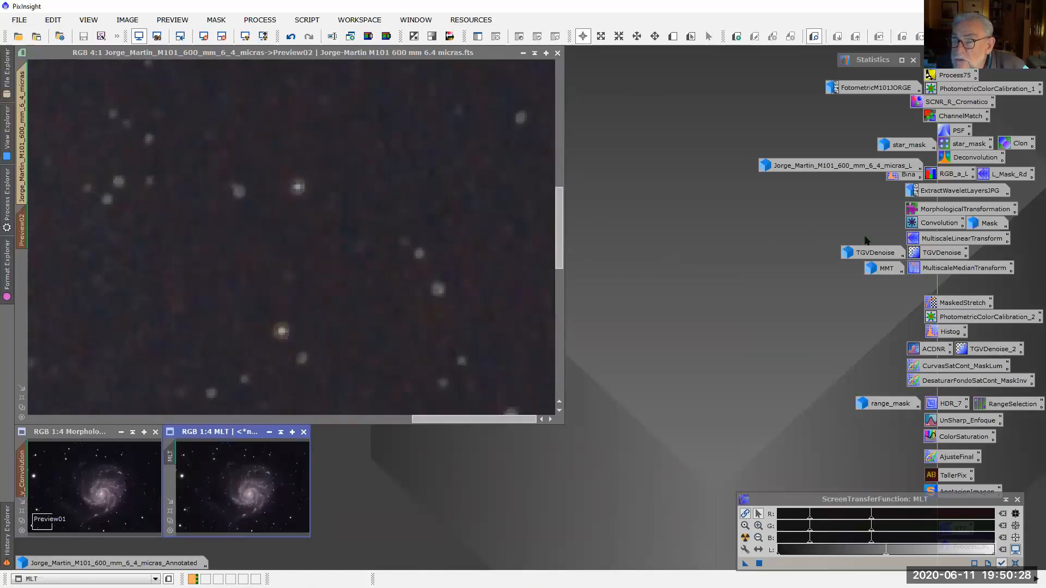
# Step: Open the stored TGVDenoise process, enable Local Support with its Preview option, and apply it to Preview02 of the main image
pyautogui.doubleClick(940, 254)
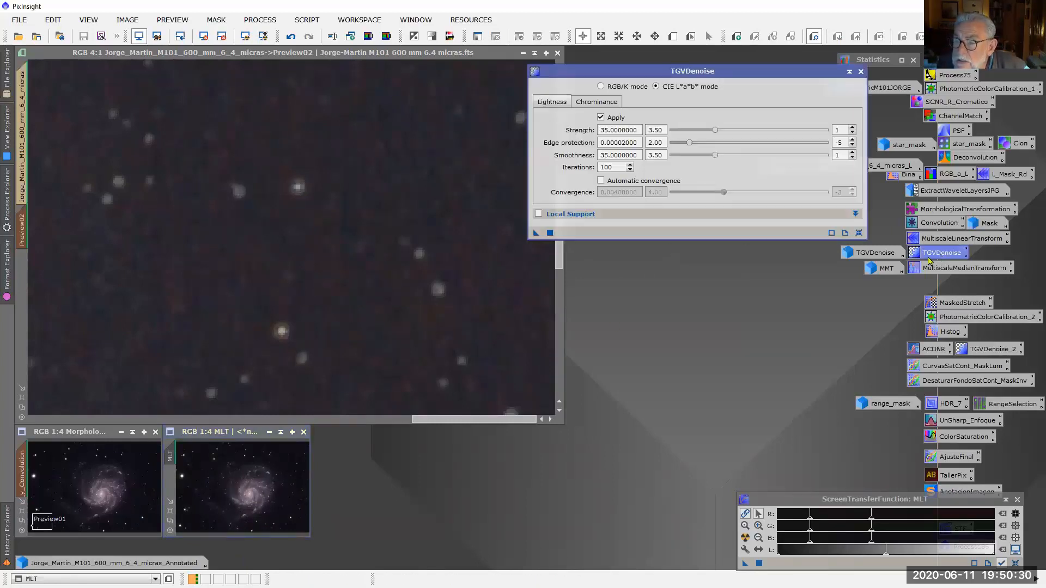
pyautogui.moveTo(733, 72); pyautogui.dragTo(608, 84)
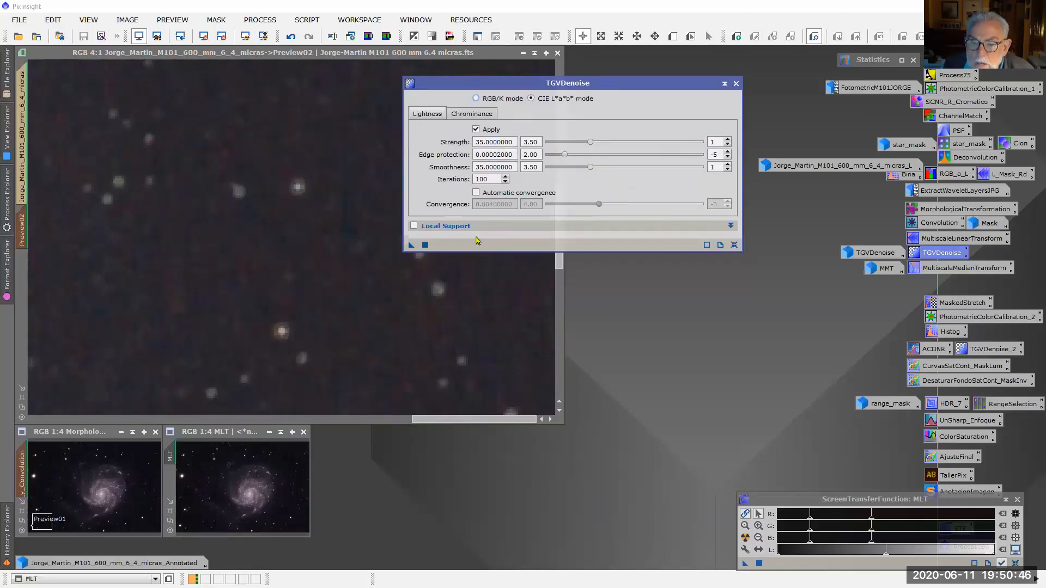
pyautogui.click(734, 227)
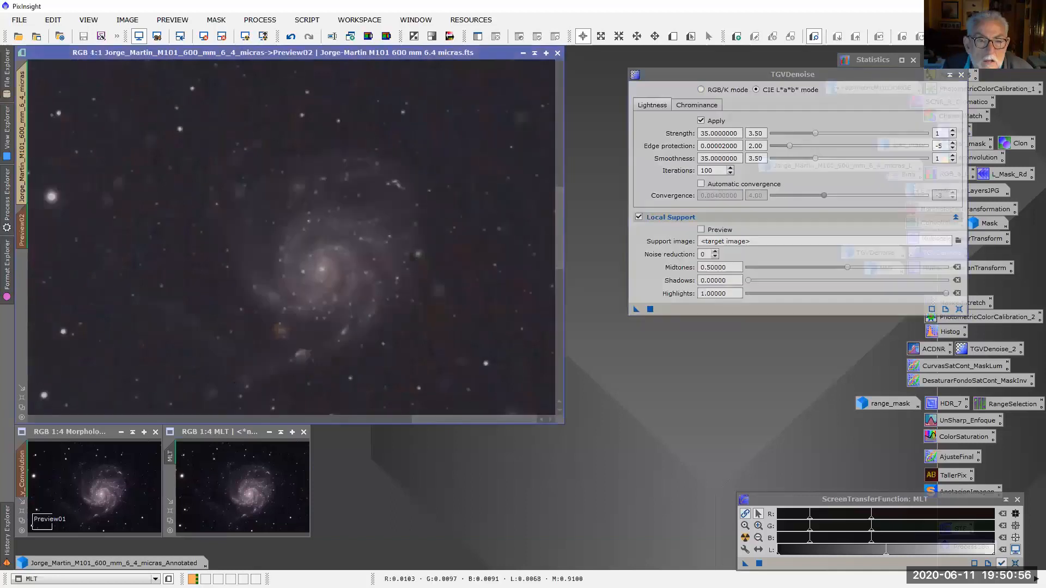
pyautogui.moveTo(636, 309); pyautogui.dragTo(420, 265)
pyautogui.click(700, 230)
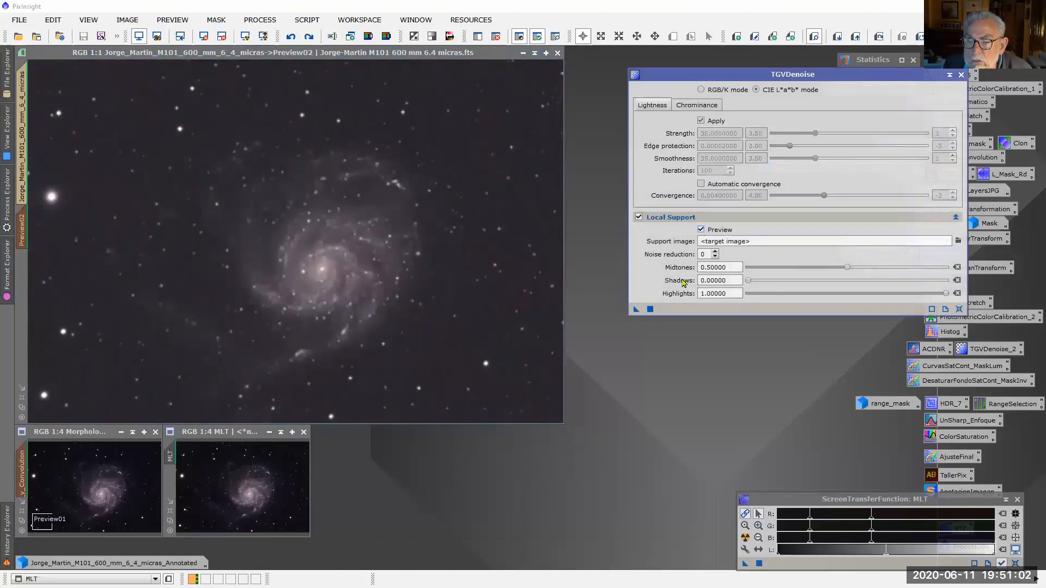
pyautogui.moveTo(637, 310); pyautogui.dragTo(454, 278)
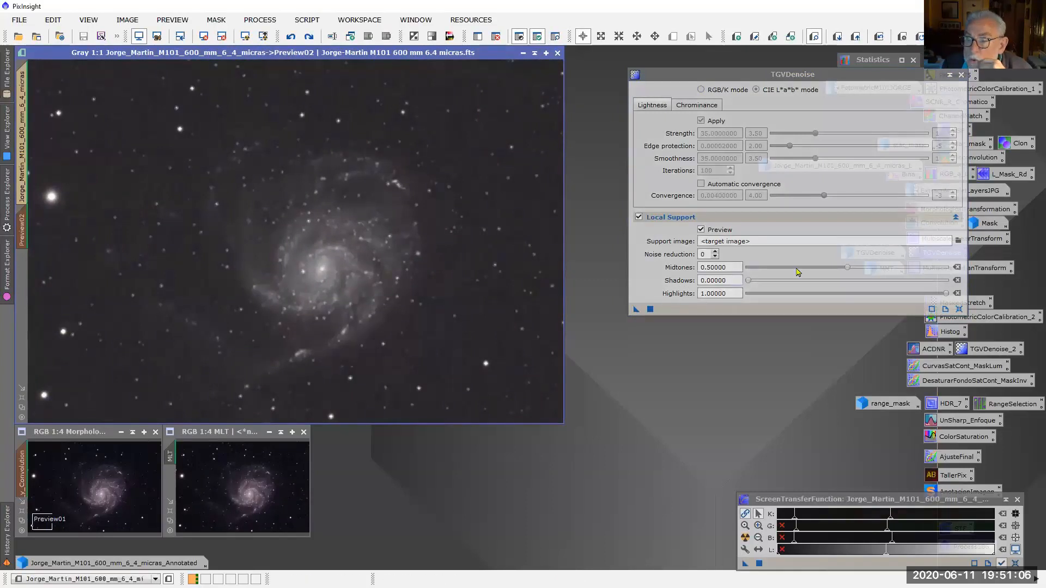
# Step: Try Local Support shadows values of 0.12 and 0.0022 in TGVDenoise, applying them to Preview02
pyautogui.moveTo(755, 281); pyautogui.dragTo(776, 281)
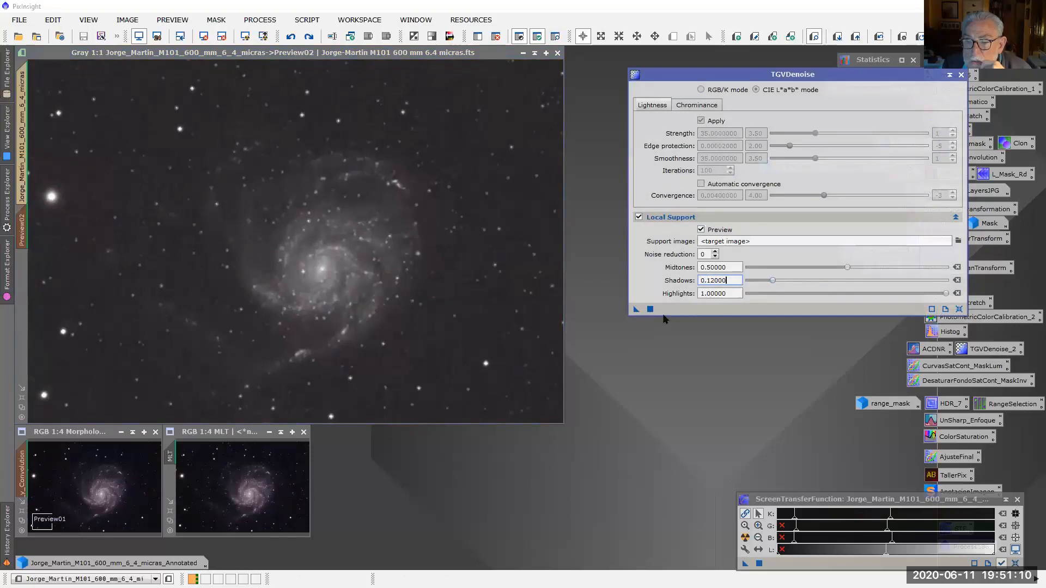
pyautogui.moveTo(633, 311); pyautogui.dragTo(497, 268)
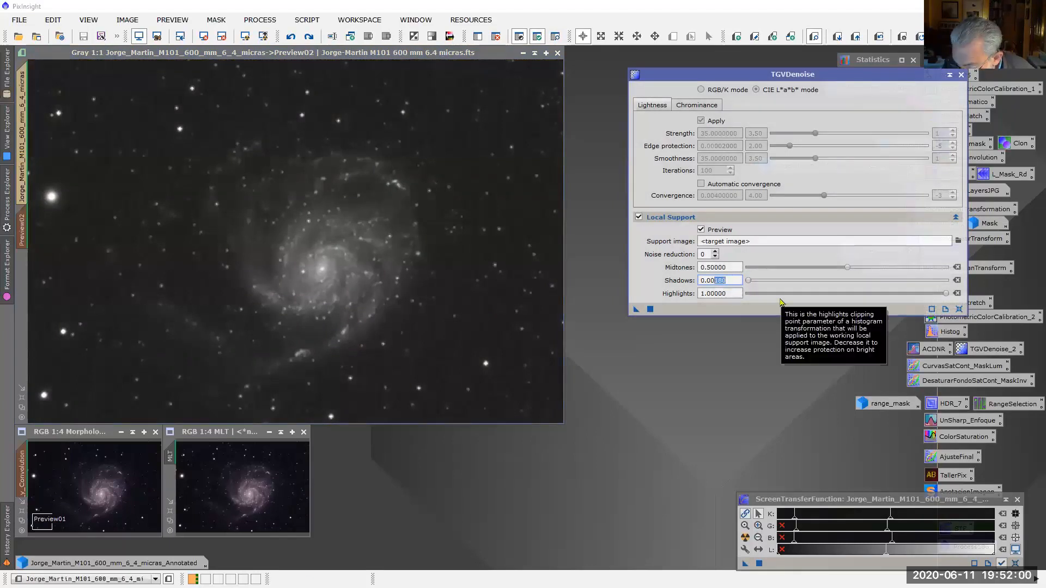
pyautogui.moveTo(636, 309); pyautogui.dragTo(484, 303)
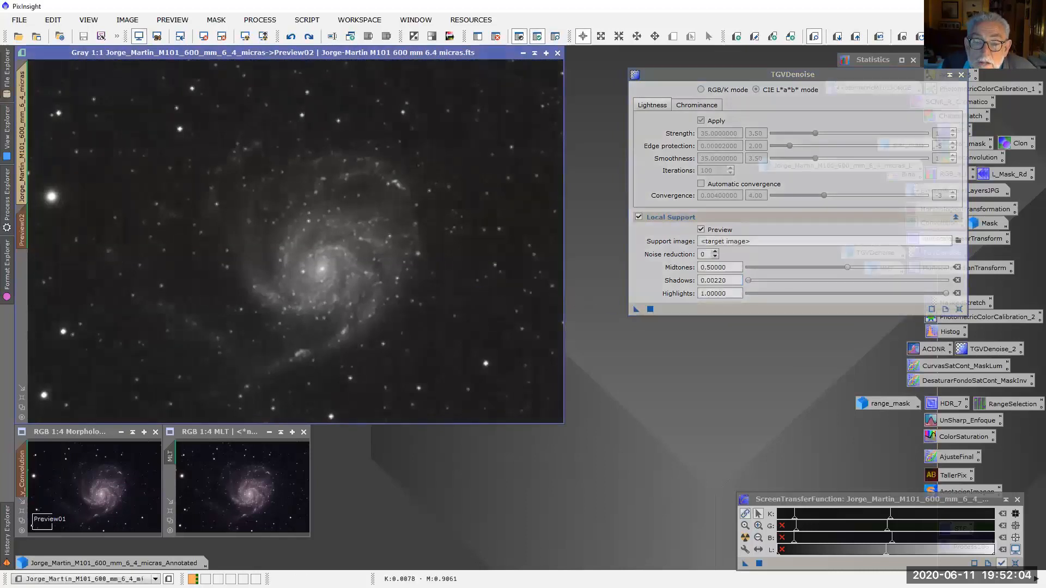
# Step: Set the Local Support shadows to 0.0035 and apply the support preview to Preview02
pyautogui.moveTo(732, 280); pyautogui.dragTo(714, 280)
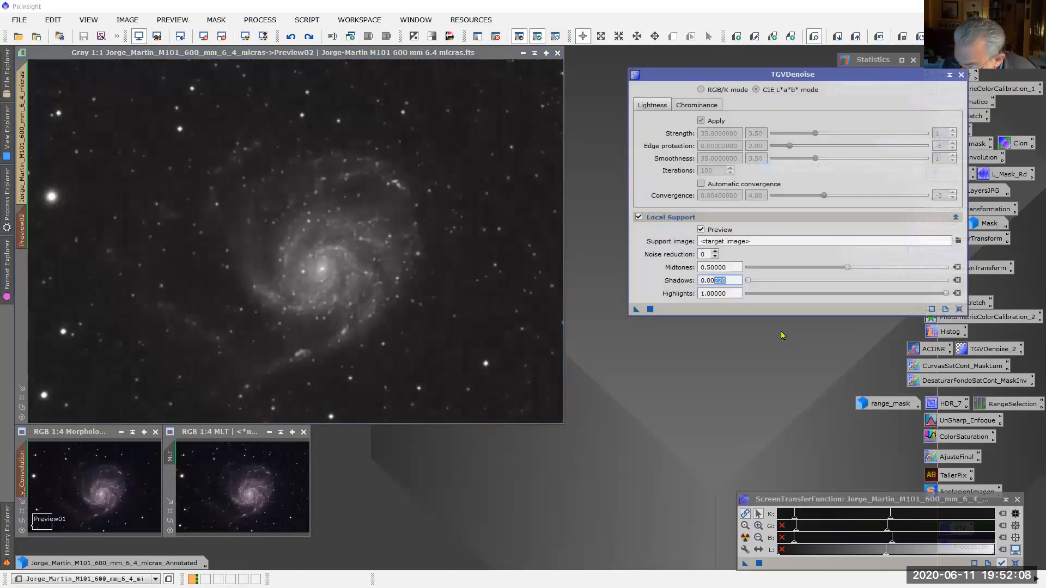
pyautogui.write('35')
pyautogui.moveTo(635, 309); pyautogui.dragTo(496, 311)
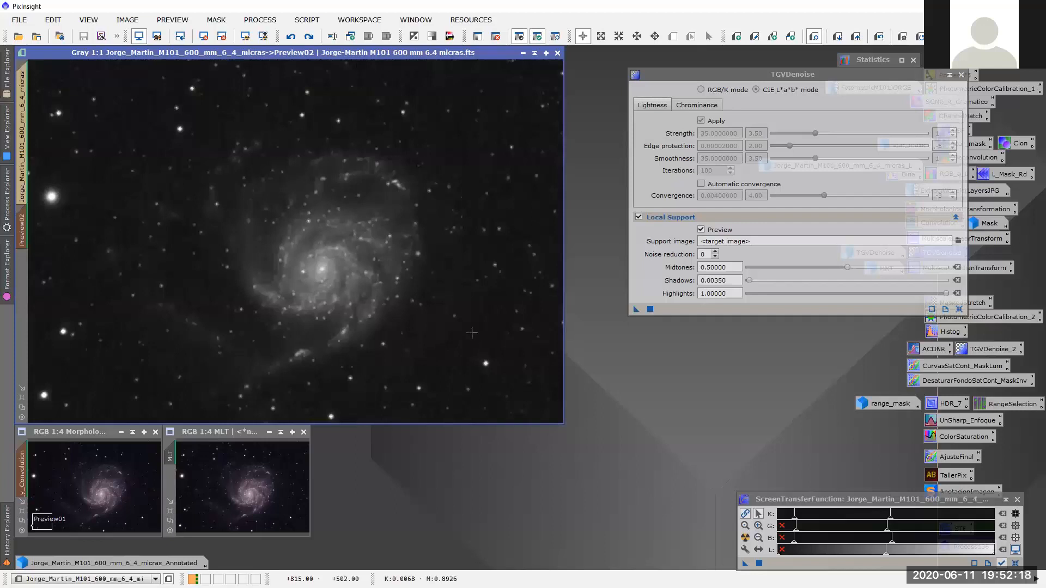
# Step: Move the TGVDenoise dialog clear of the process icons, view the M101 luminance image, and minimize that image again
pyautogui.moveTo(667, 75); pyautogui.dragTo(607, 150)
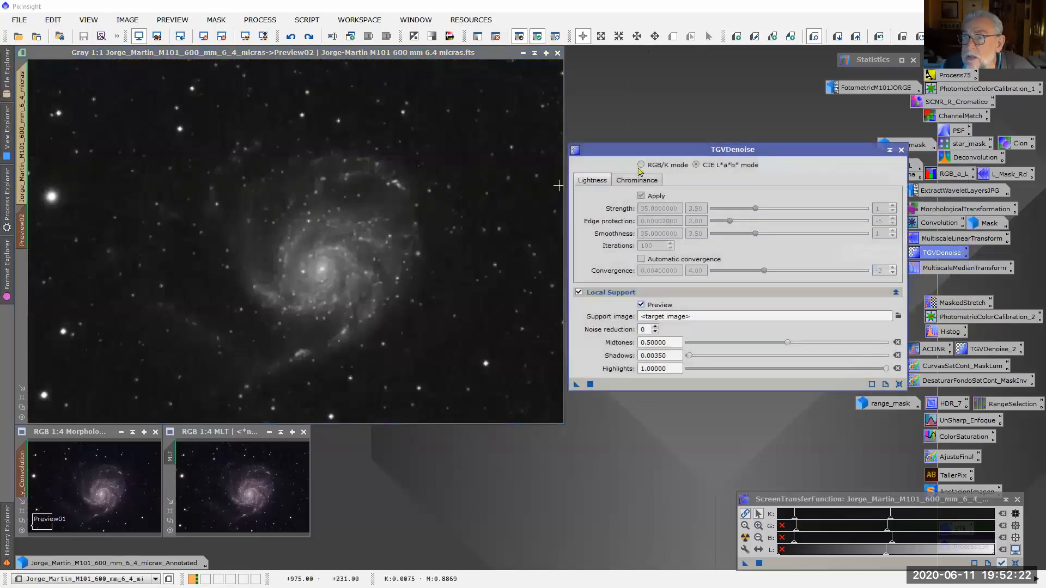
pyautogui.moveTo(677, 153); pyautogui.dragTo(616, 282)
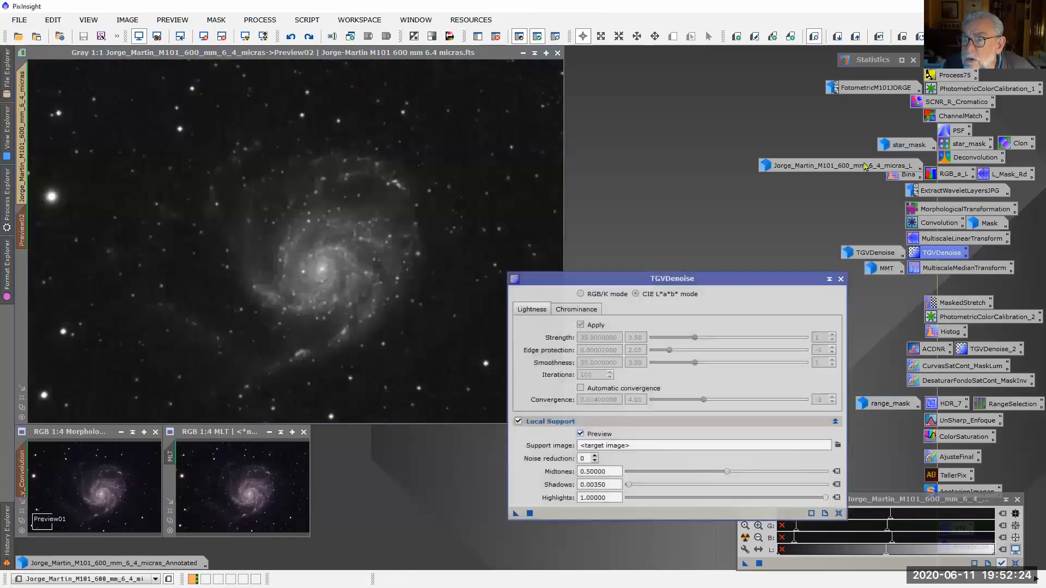
pyautogui.doubleClick(867, 165)
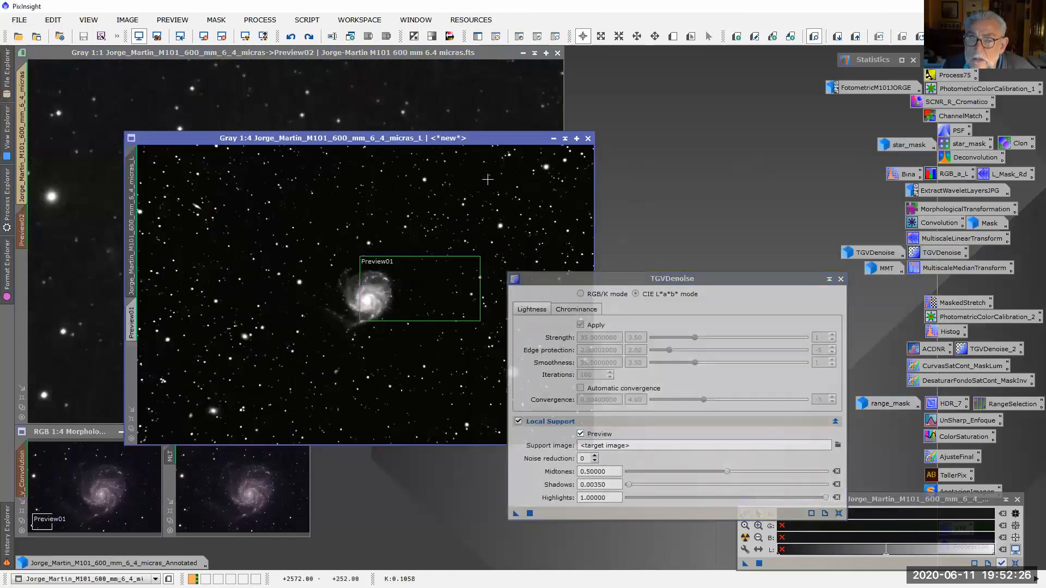
pyautogui.click(554, 139)
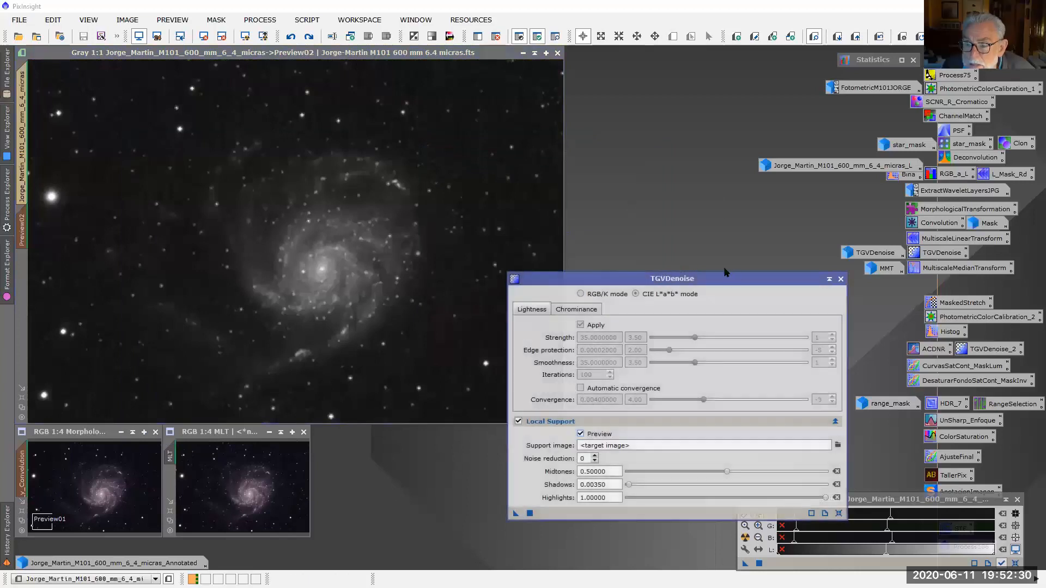
pyautogui.moveTo(725, 274); pyautogui.dragTo(695, 205)
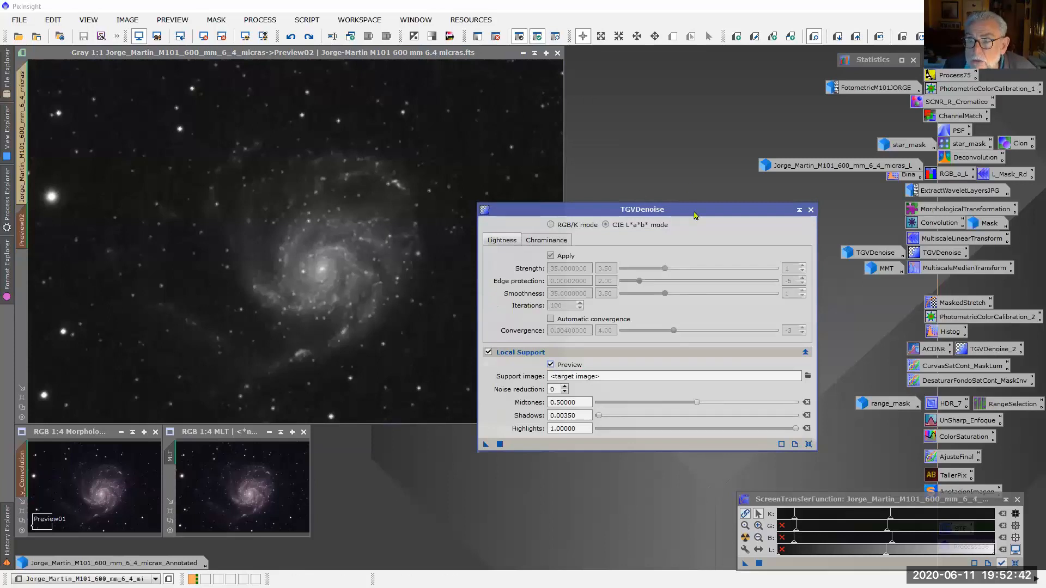
# Step: Move the TGVDenoise dialog aside and compare the main M101 image with the local support preview in Preview02
pyautogui.moveTo(691, 209); pyautogui.dragTo(786, 209)
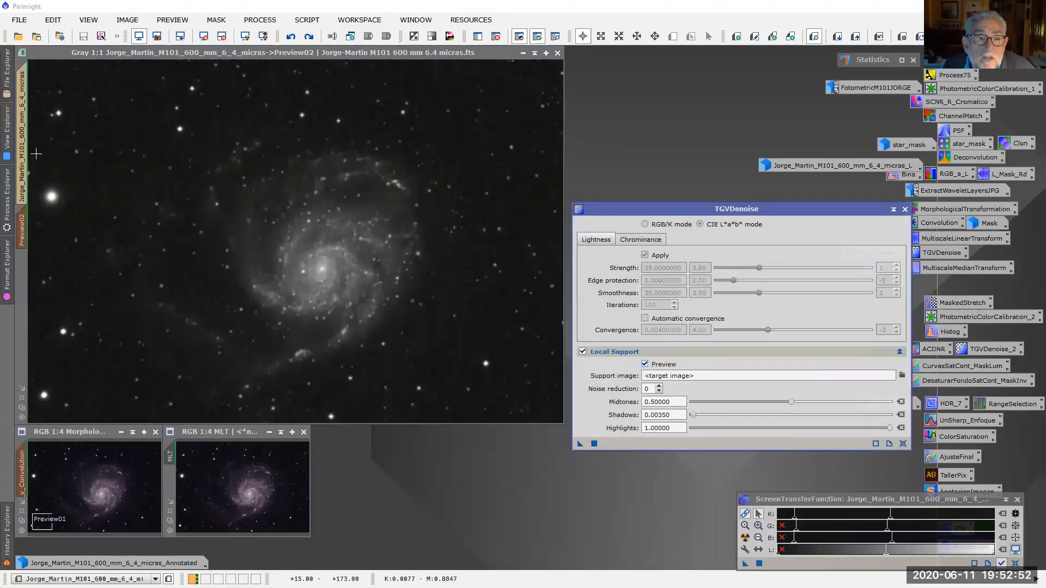
pyautogui.click(22, 142)
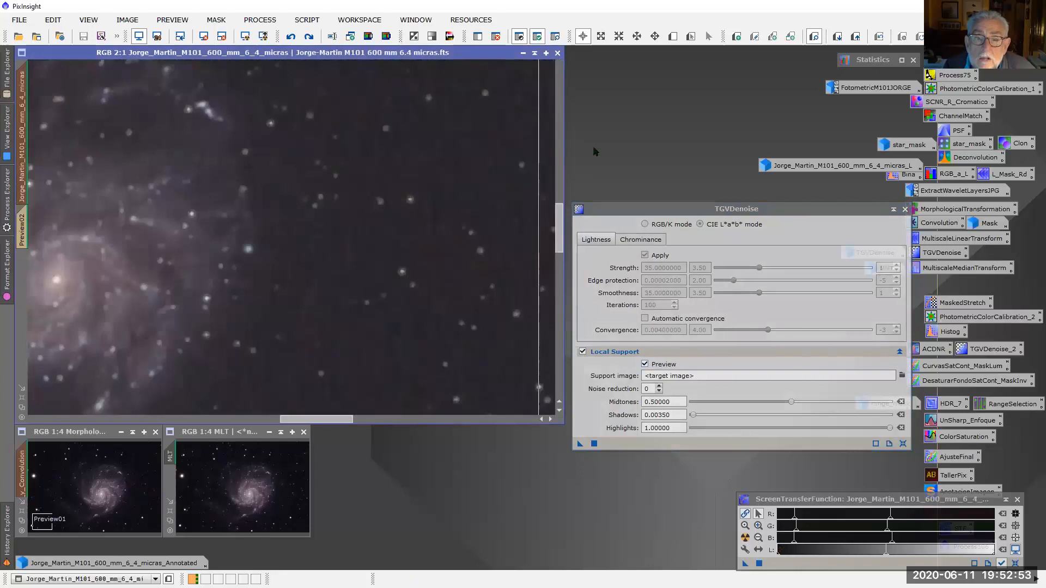
pyautogui.click(558, 153)
pyautogui.click(22, 234)
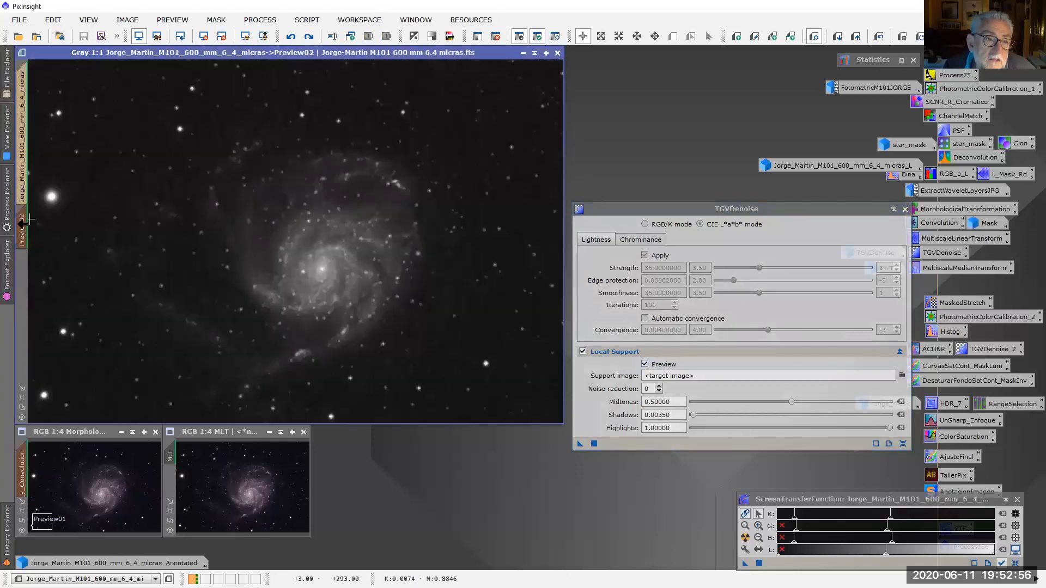
# Step: Extract the Preview02 support preview as a standalone image, and close that copy
pyautogui.moveTo(22, 234); pyautogui.dragTo(99, 241)
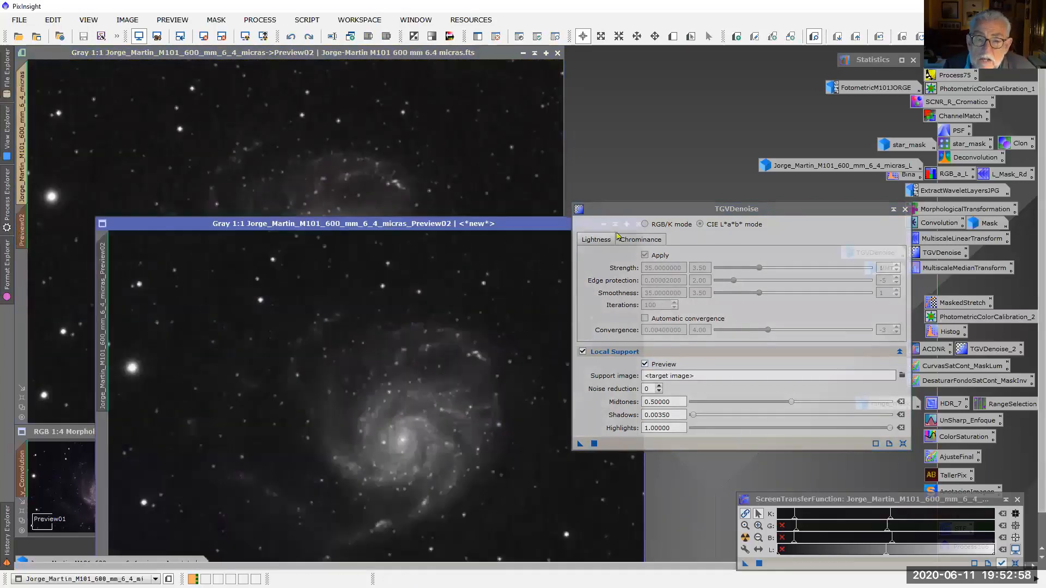
pyautogui.moveTo(626, 208); pyautogui.dragTo(657, 226)
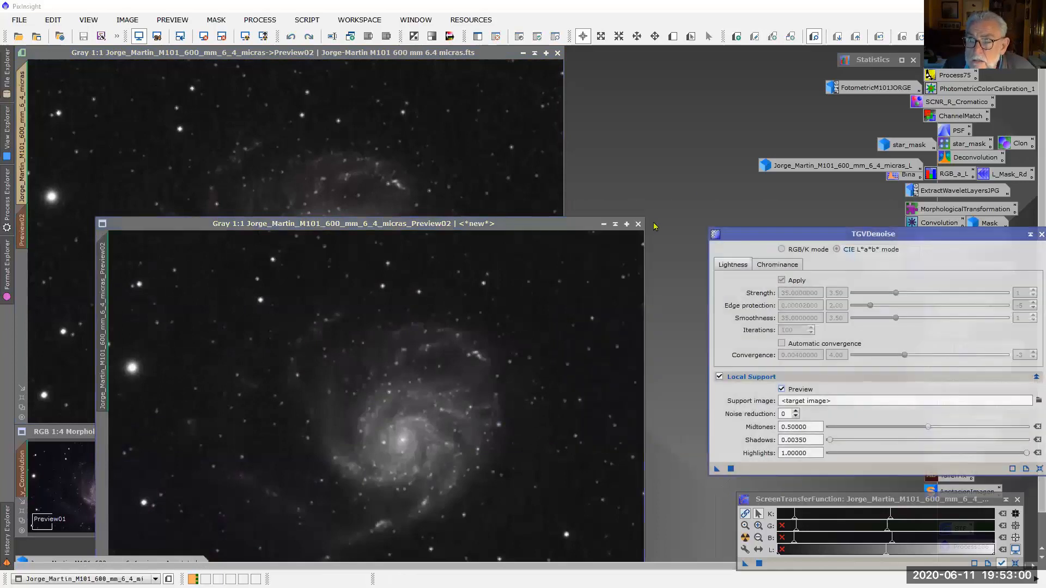
pyautogui.click(638, 224)
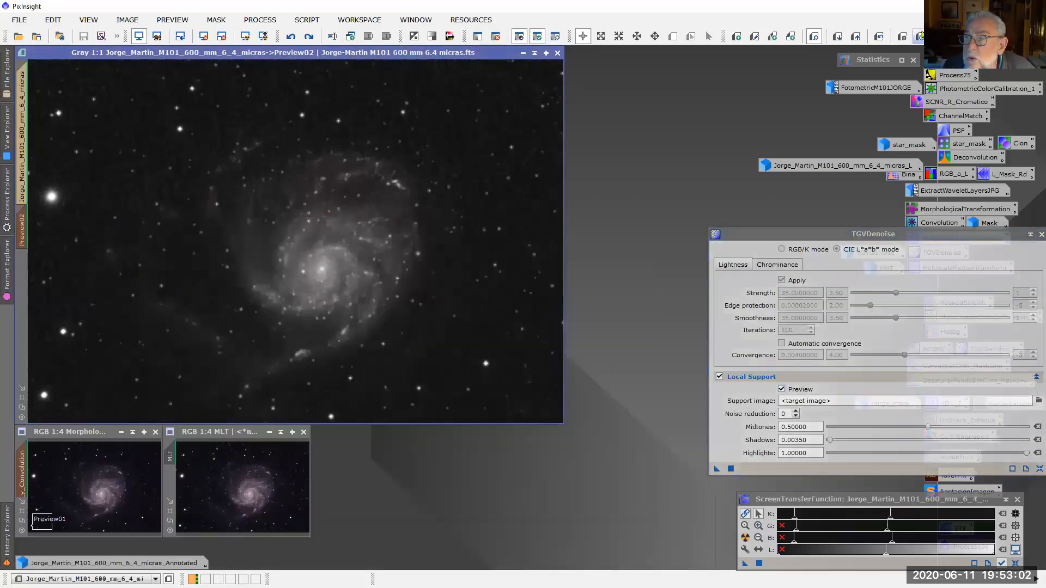
# Step: Restore Preview02 to its colour state, disable Local Support in TGVDenoise, and close the process dialog
pyautogui.click(878, 37)
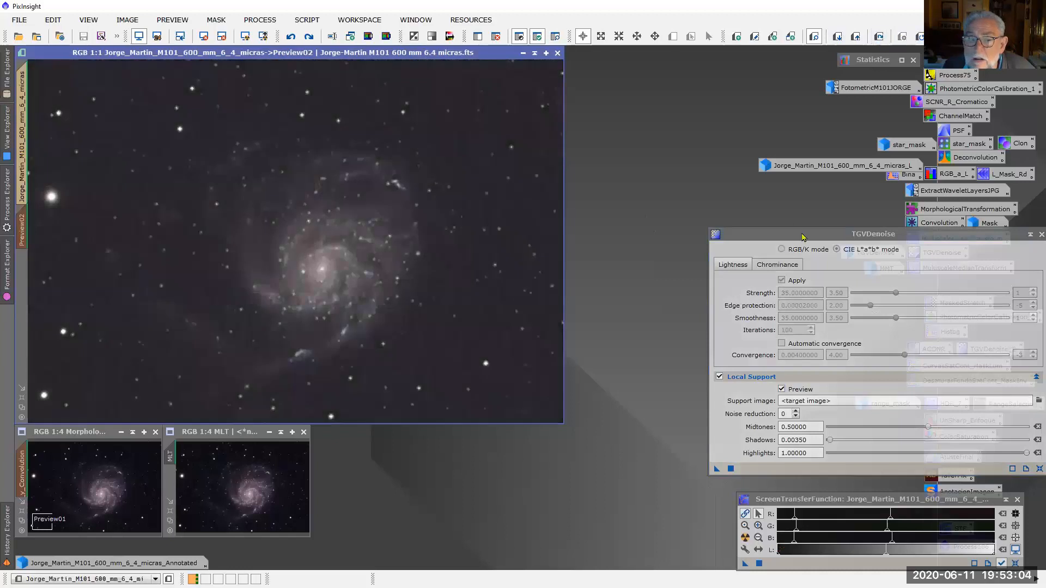
pyautogui.moveTo(784, 241); pyautogui.dragTo(552, 194)
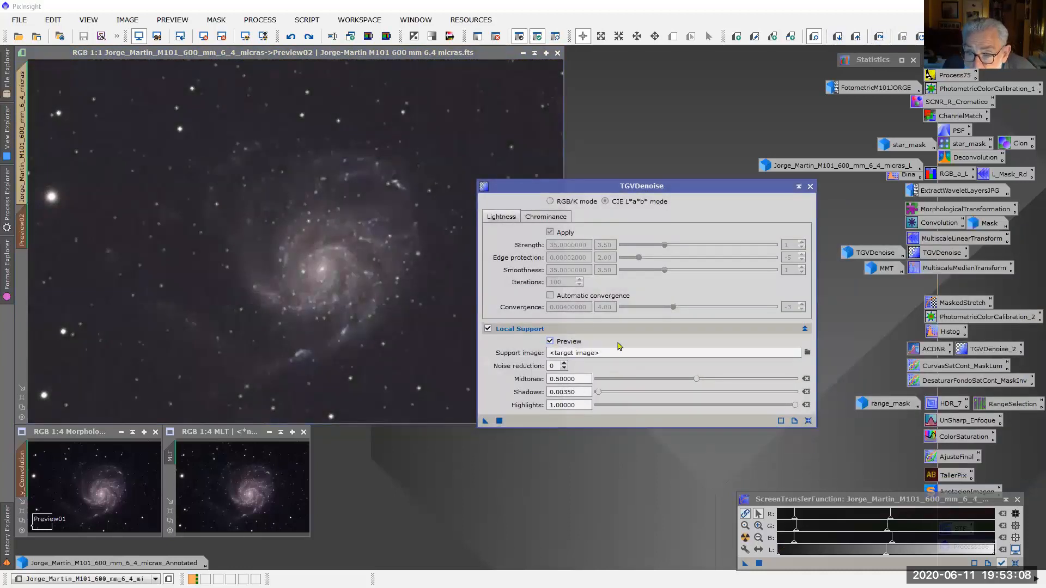
pyautogui.click(487, 329)
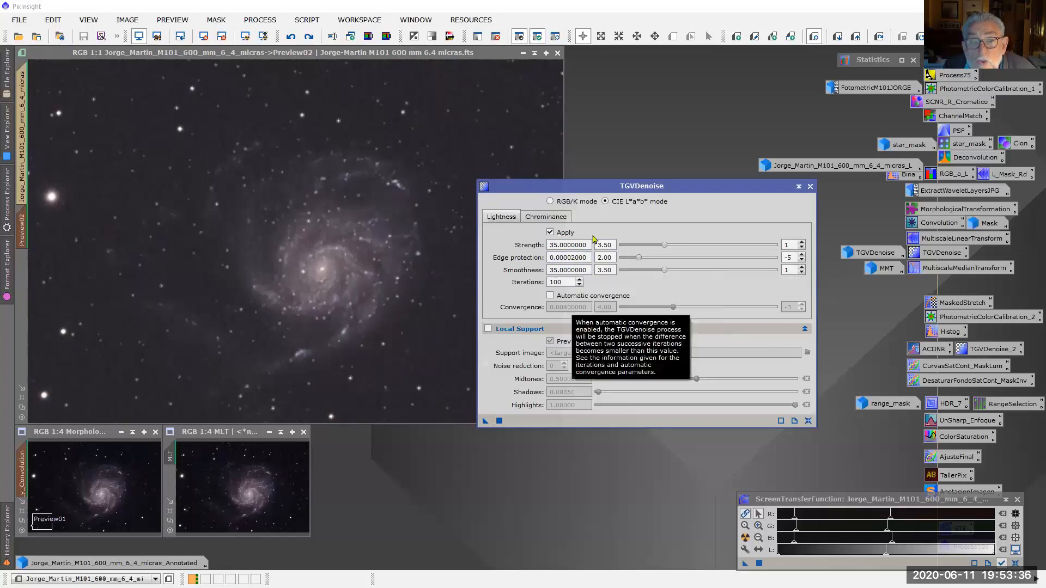
pyautogui.click(810, 187)
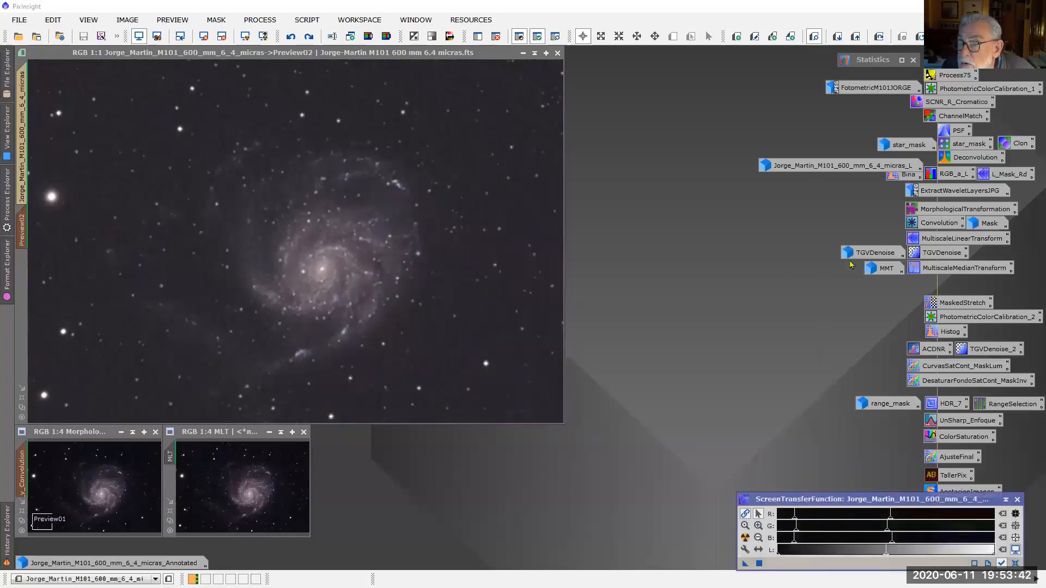
# Step: Restore the minimized TGVDenoise result image and give it the same screen stretch as the MLT image
pyautogui.doubleClick(888, 256)
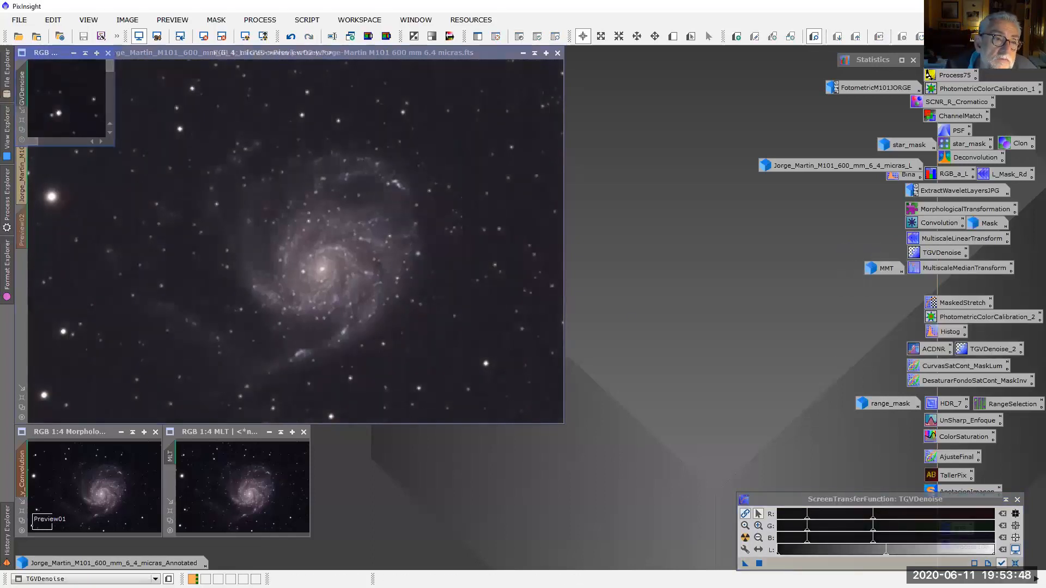
pyautogui.moveTo(407, 63); pyautogui.dragTo(462, 66)
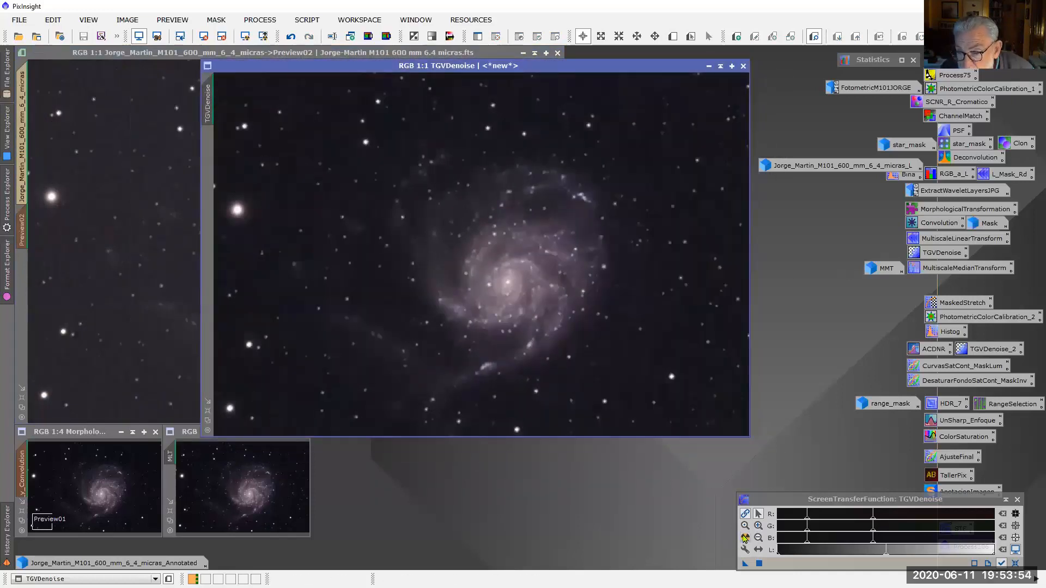
pyautogui.click(745, 537)
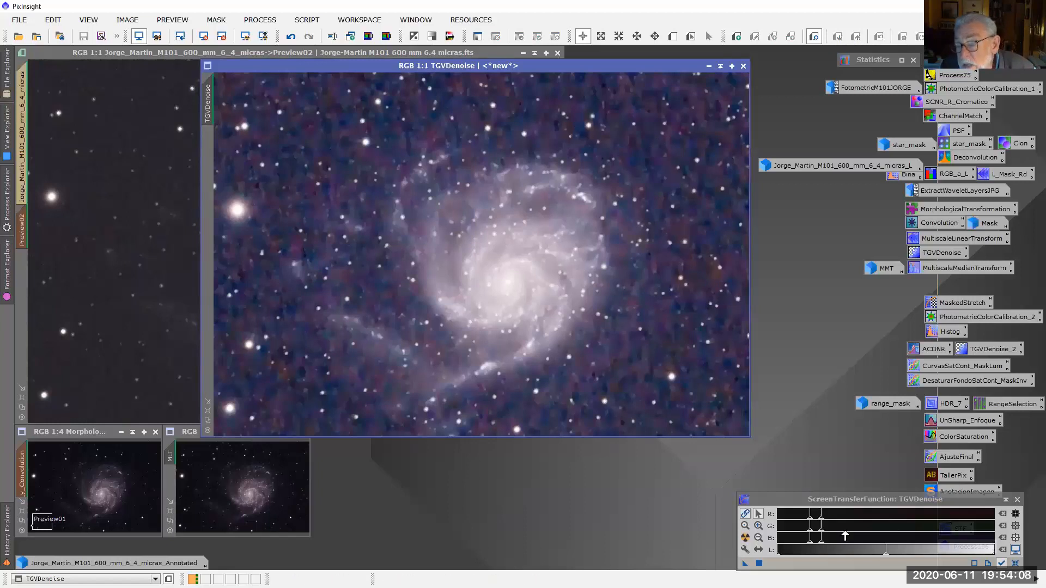
pyautogui.click(185, 484)
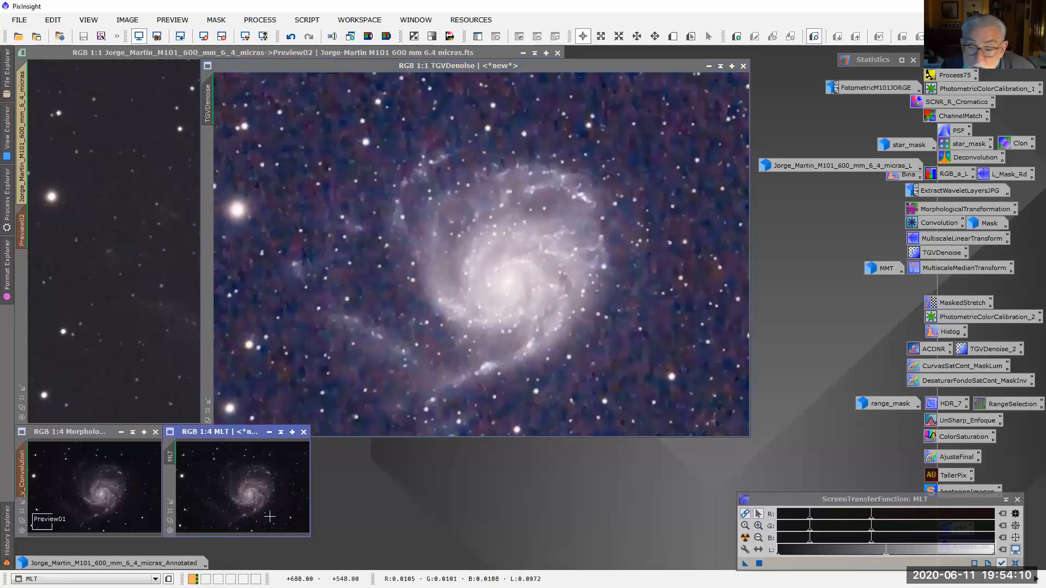
pyautogui.moveTo(745, 564); pyautogui.dragTo(678, 387)
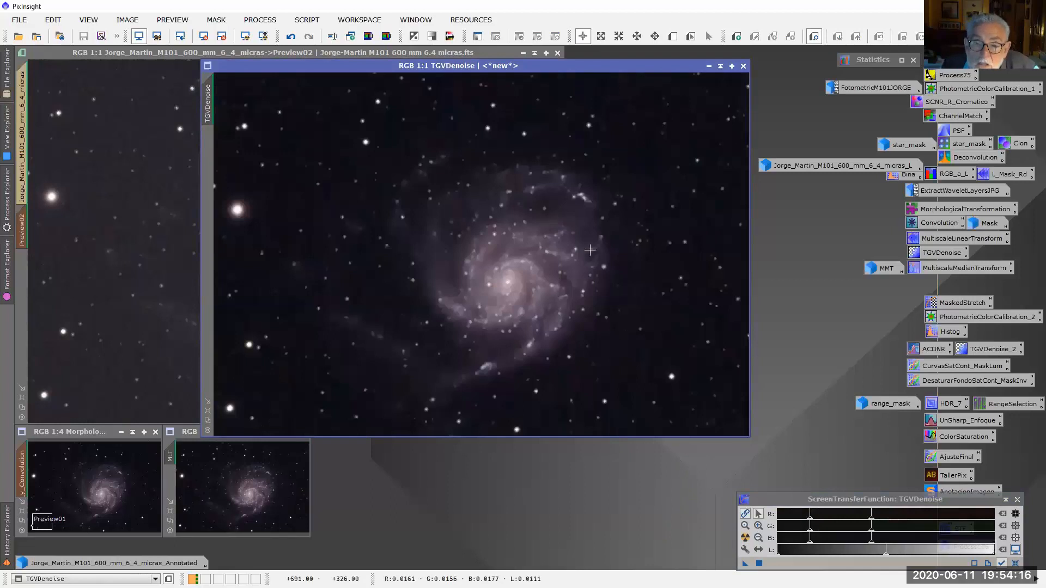
# Step: Zoom the TGVDenoise result out to 1:4, fit its window to the image, and place it beside the MLT image
pyautogui.scroll(1, 590, 250)
pyautogui.scroll(-2, 602, 257)
pyautogui.scroll(-1, 602, 257)
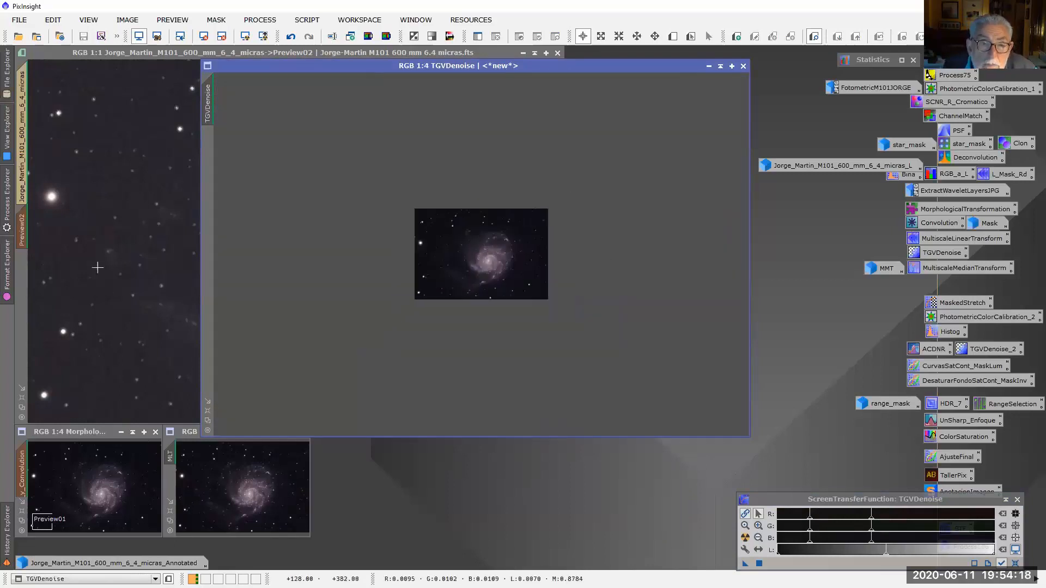
pyautogui.hotkey('ctrl', 'f')
pyautogui.moveTo(273, 66); pyautogui.dragTo(375, 430)
pyautogui.click(395, 437)
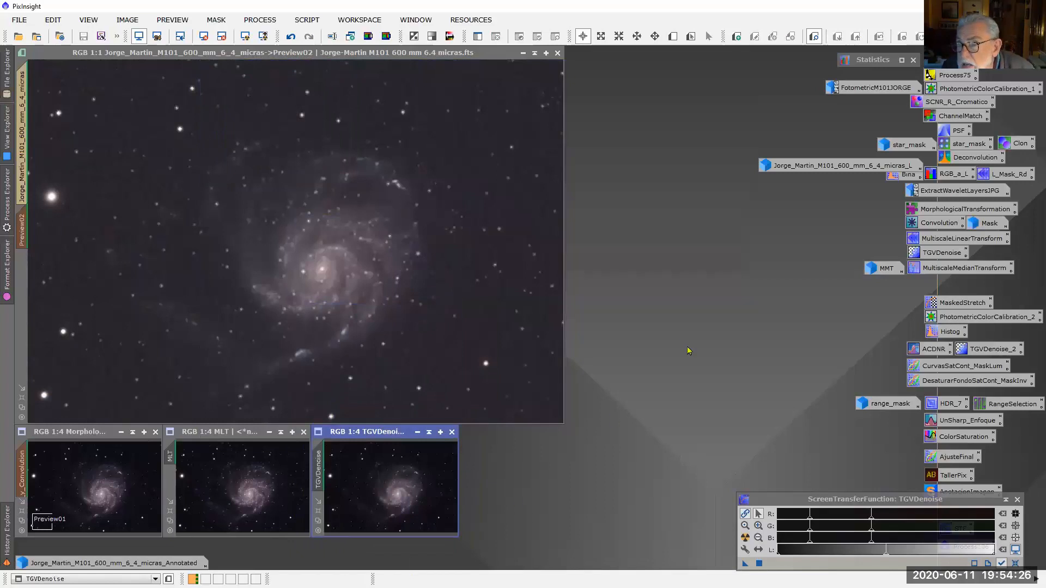
# Step: Examine the stored MultiscaleMedianTransform process, including its Linear Mask and the layer 3 noise reduction settings, and close it
pyautogui.doubleClick(959, 267)
pyautogui.moveTo(735, 76); pyautogui.dragTo(634, 90)
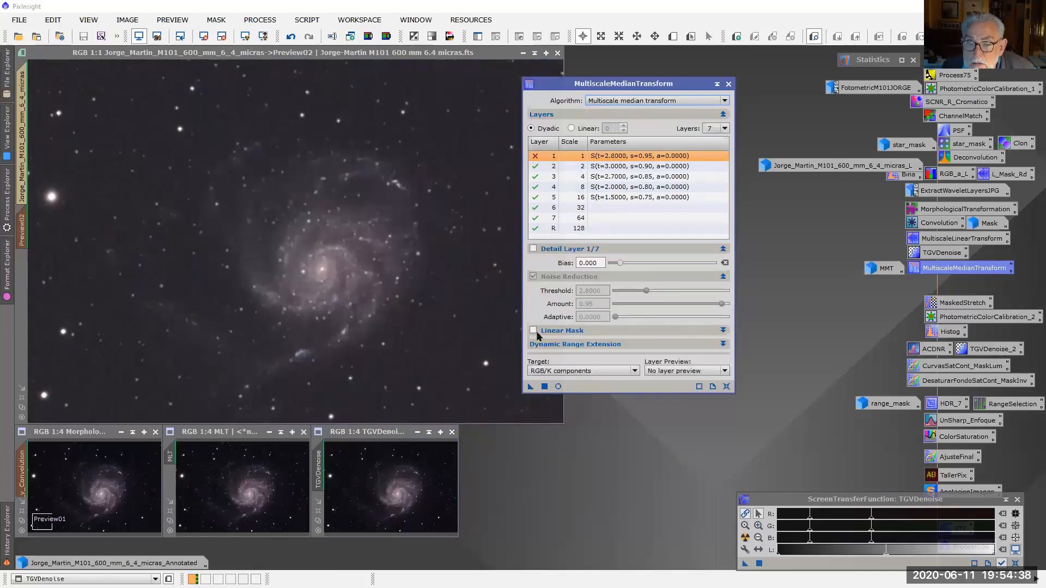
pyautogui.click(722, 331)
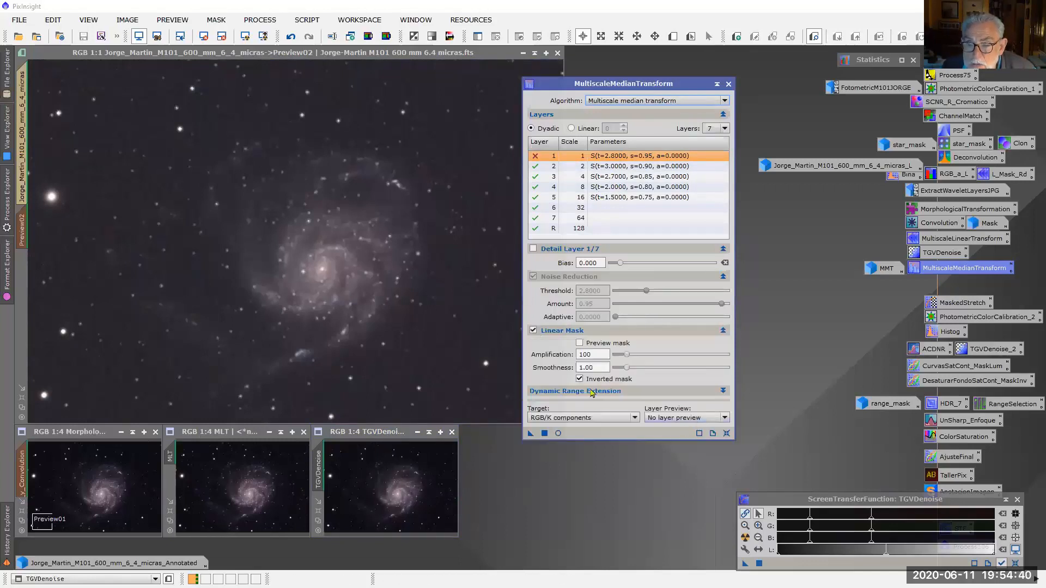
pyautogui.click(542, 331)
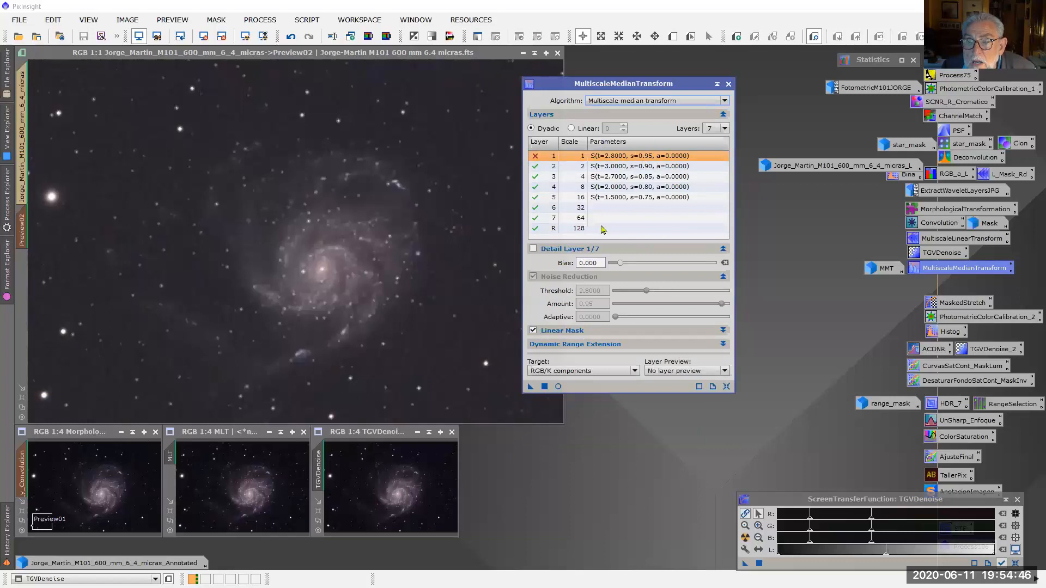
pyautogui.click(556, 177)
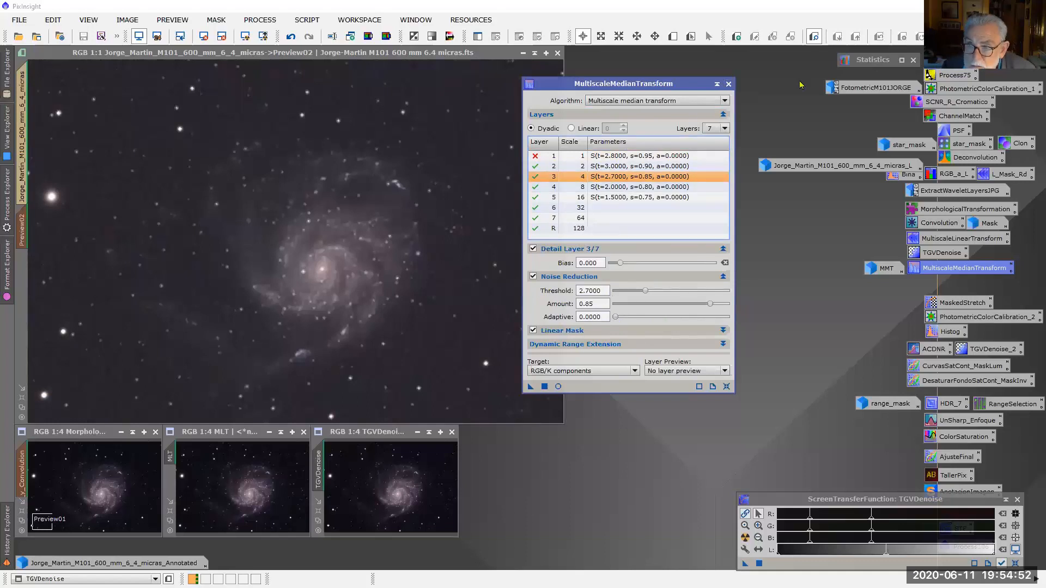
pyautogui.click(729, 84)
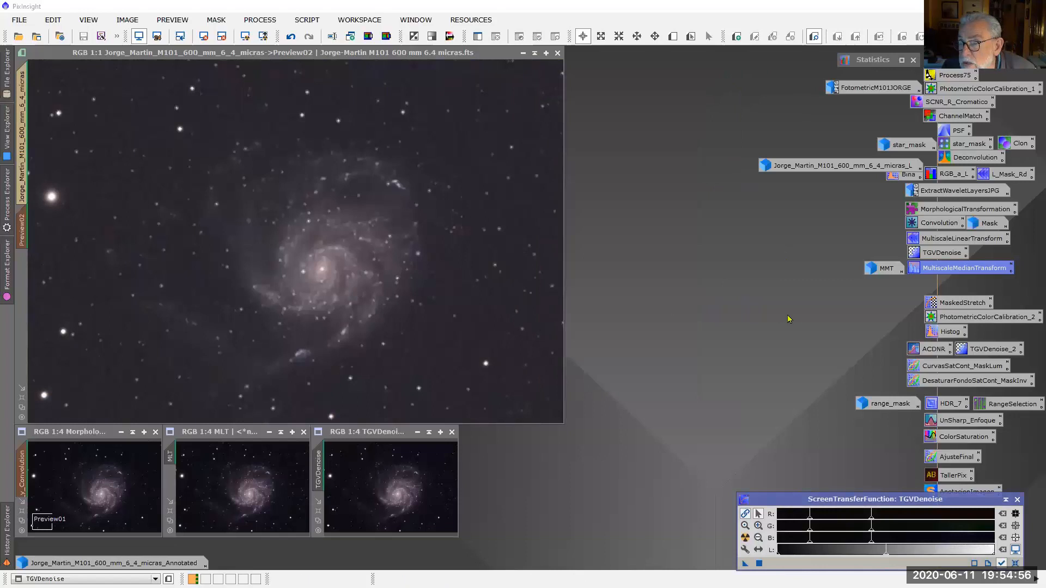
# Step: Restore the minimized MMT result image and give it the same screen stretch as the TGVDenoise image
pyautogui.doubleClick(874, 268)
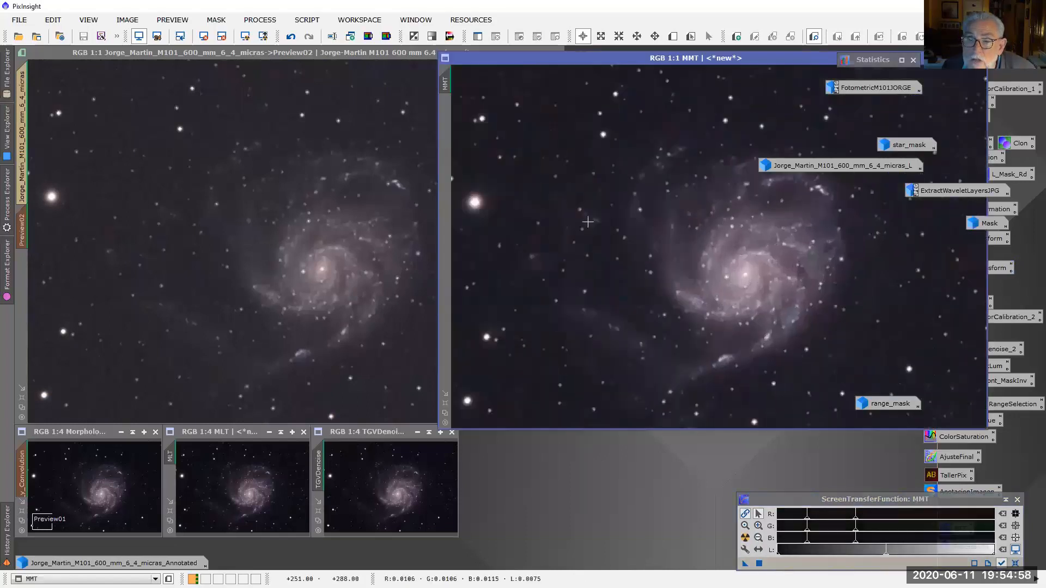
pyautogui.moveTo(731, 64); pyautogui.dragTo(507, 58)
pyautogui.click(744, 537)
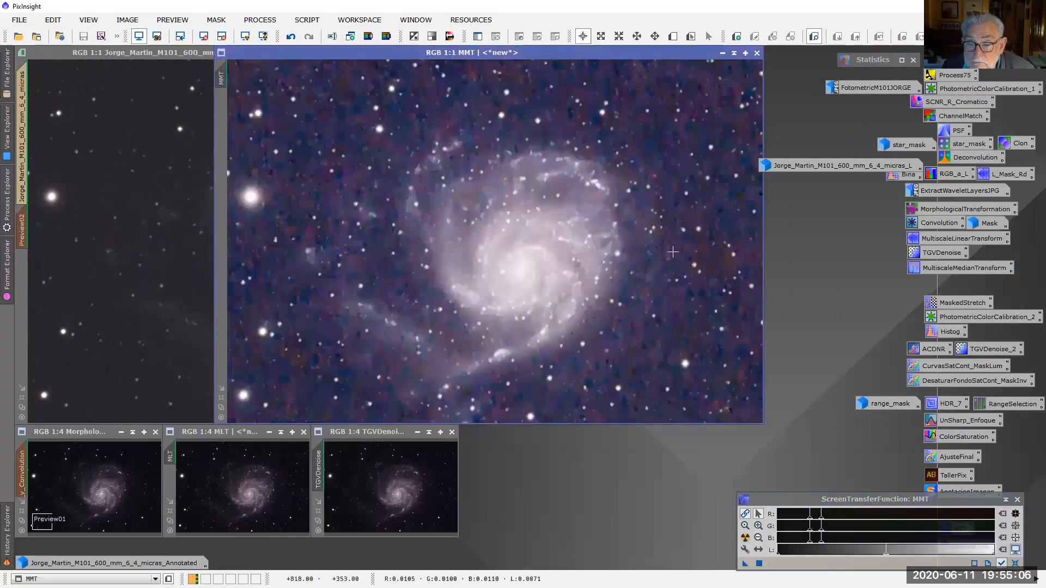
pyautogui.click(434, 499)
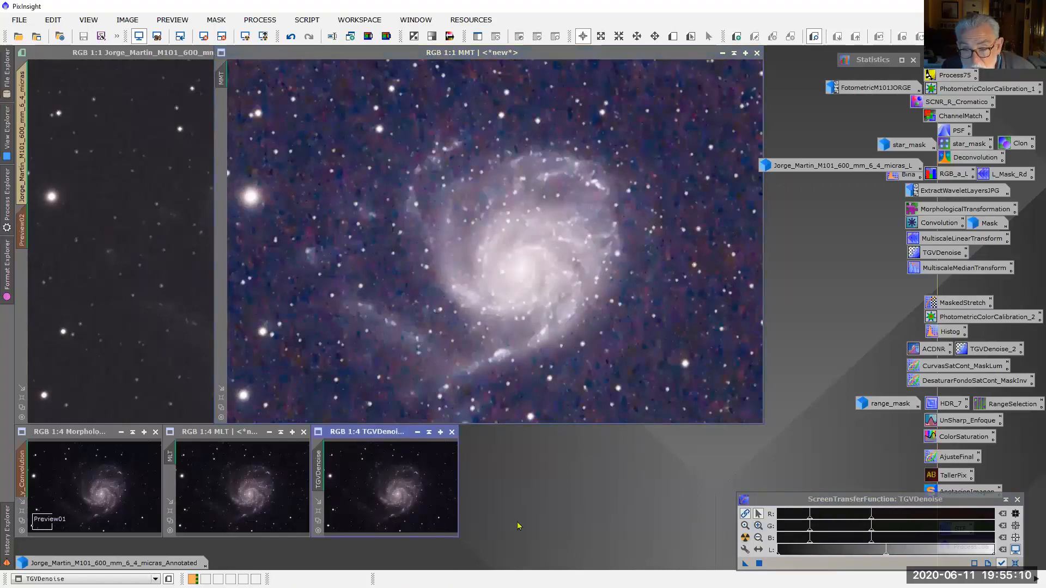
pyautogui.moveTo(744, 569); pyautogui.dragTo(672, 360)
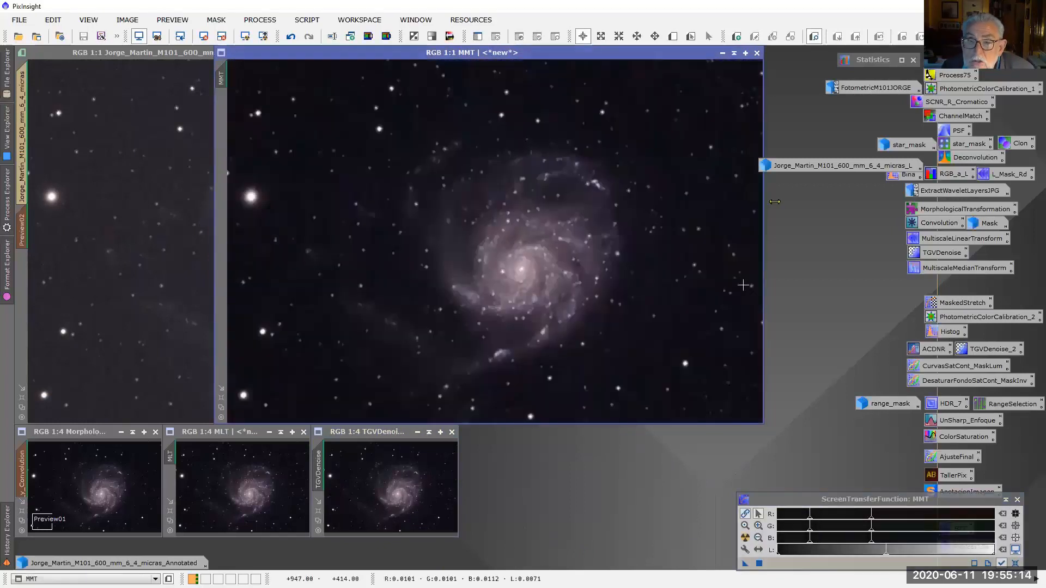
# Step: Zoom the MMT result out to 1:4, fit its window to the image, and place it beside the TGVDenoise image
pyautogui.scroll(3, 593, 272)
pyautogui.scroll(-3, 593, 271)
pyautogui.scroll(-2, 593, 271)
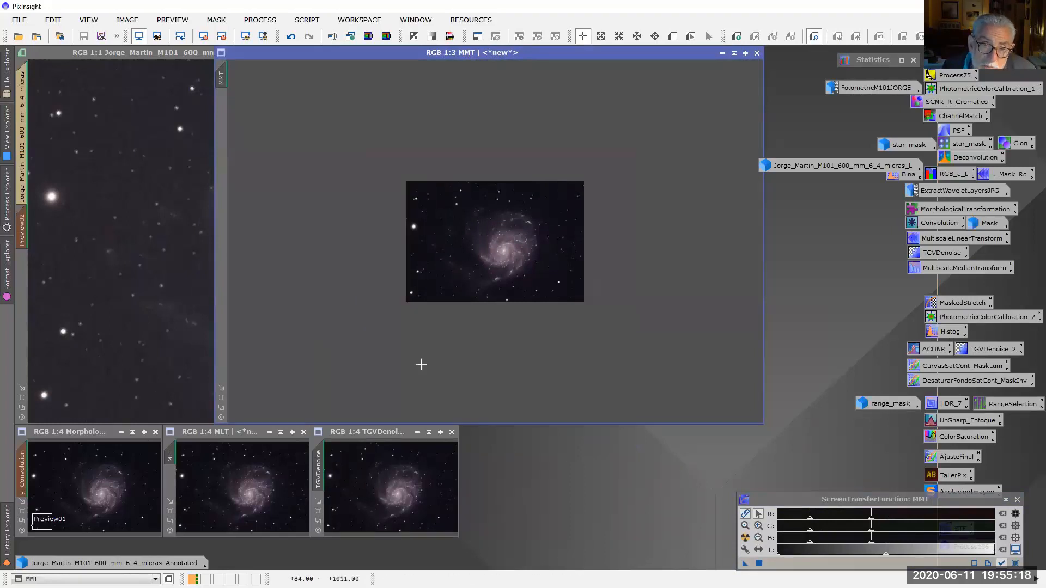
pyautogui.scroll(-1, 425, 358)
pyautogui.click(220, 390)
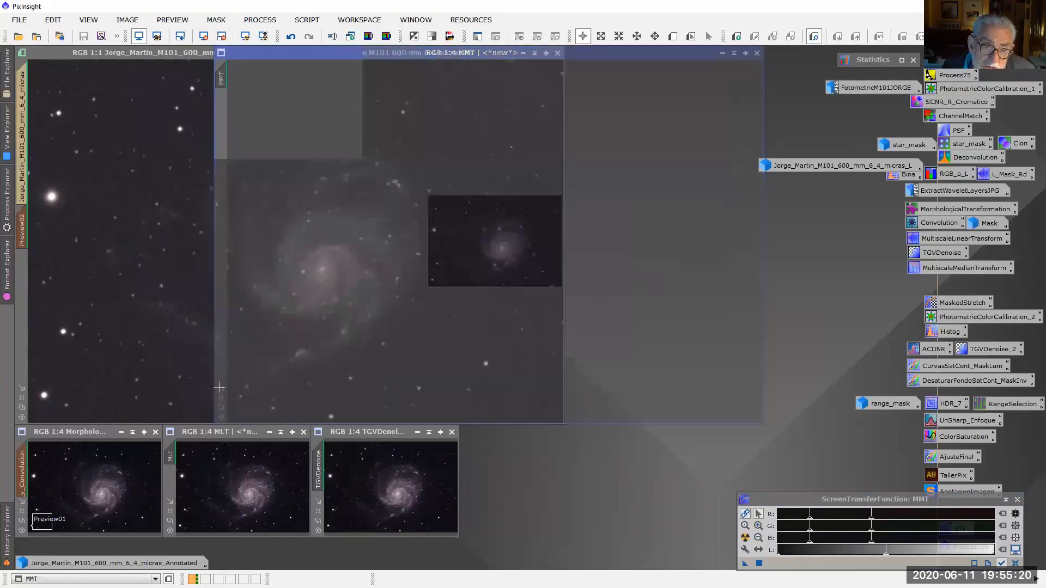
pyautogui.moveTo(439, 176); pyautogui.dragTo(531, 439)
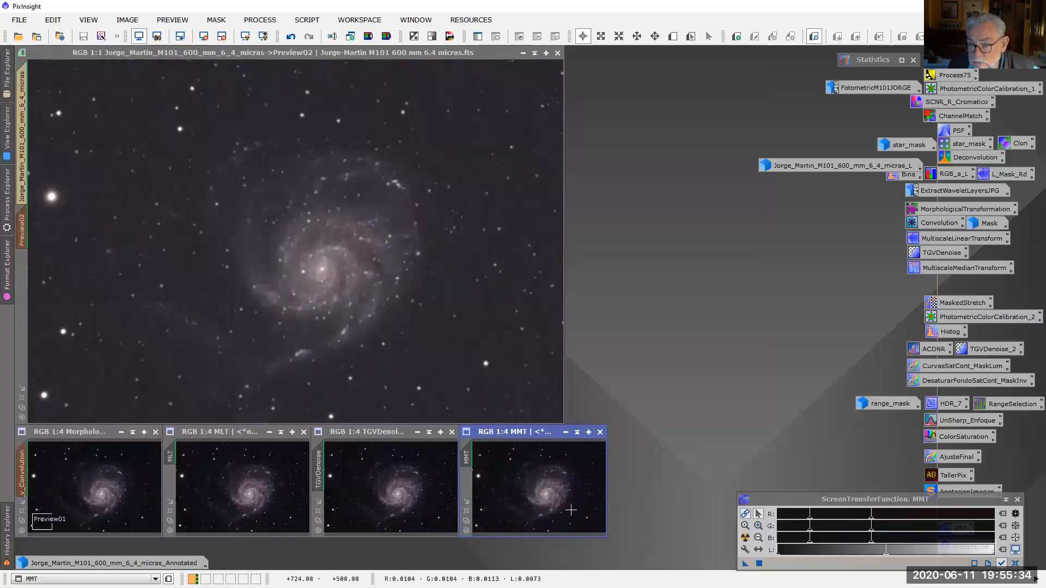
# Step: Open the stored MaskedStretch process and review its settings beside the main image
pyautogui.moveTo(6, 544)
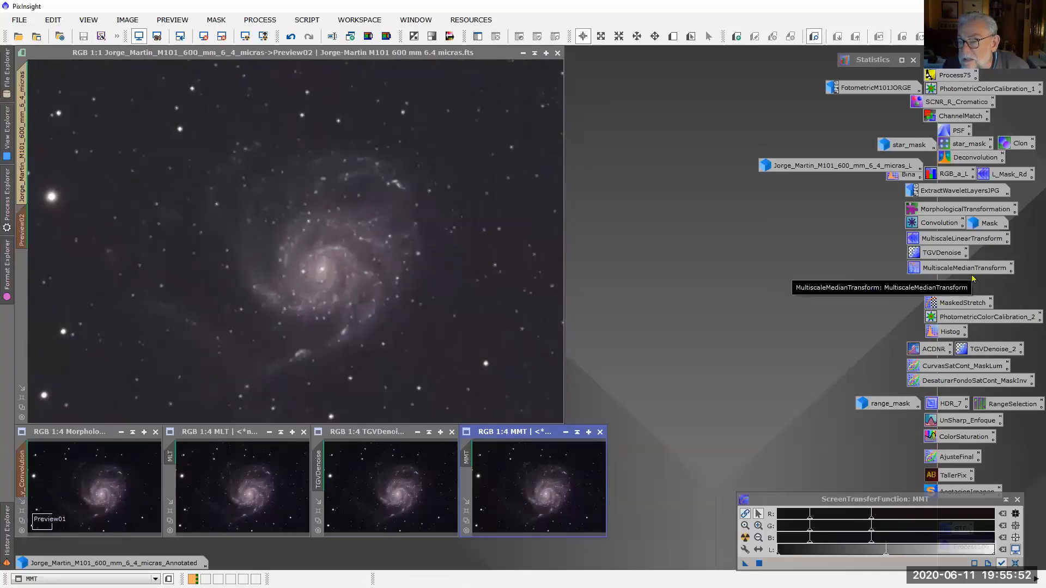
pyautogui.doubleClick(967, 303)
pyautogui.moveTo(881, 262); pyautogui.dragTo(817, 216)
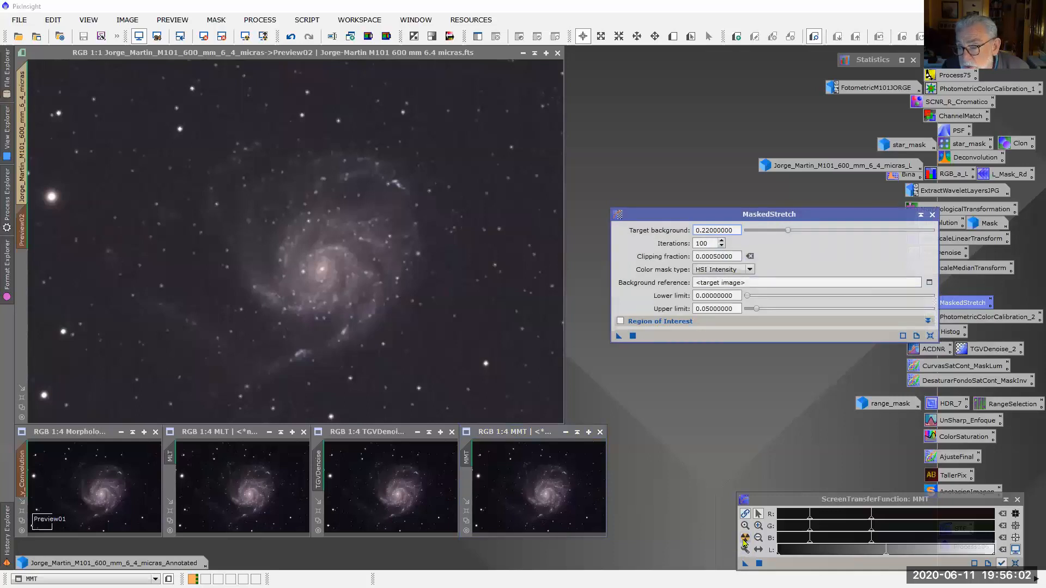
# Step: Auto-stretch the main image's display, darken it by raising the screen stretch midtones, and close MaskedStretch
pyautogui.click(562, 280)
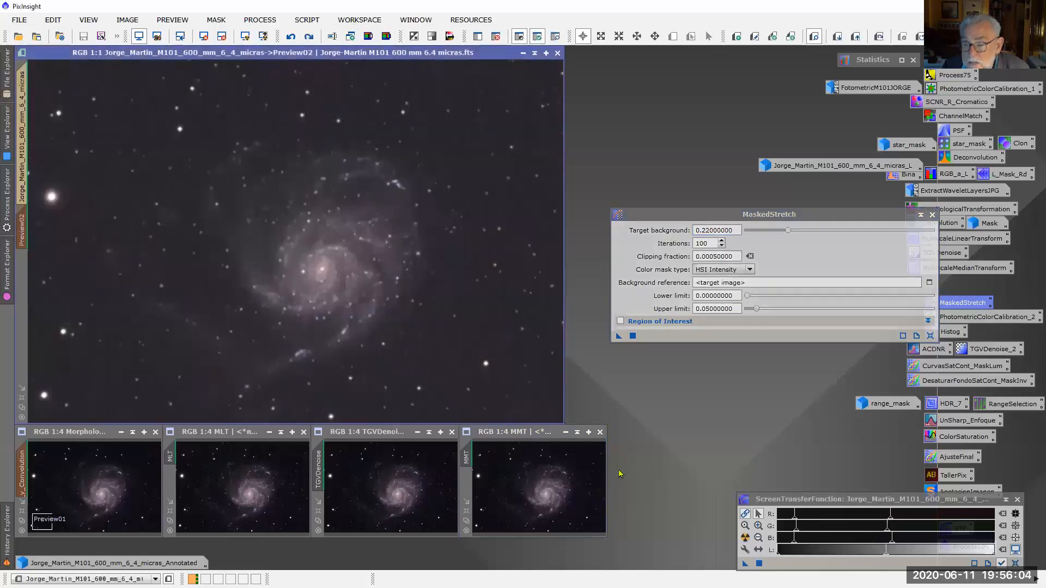
pyautogui.click(744, 538)
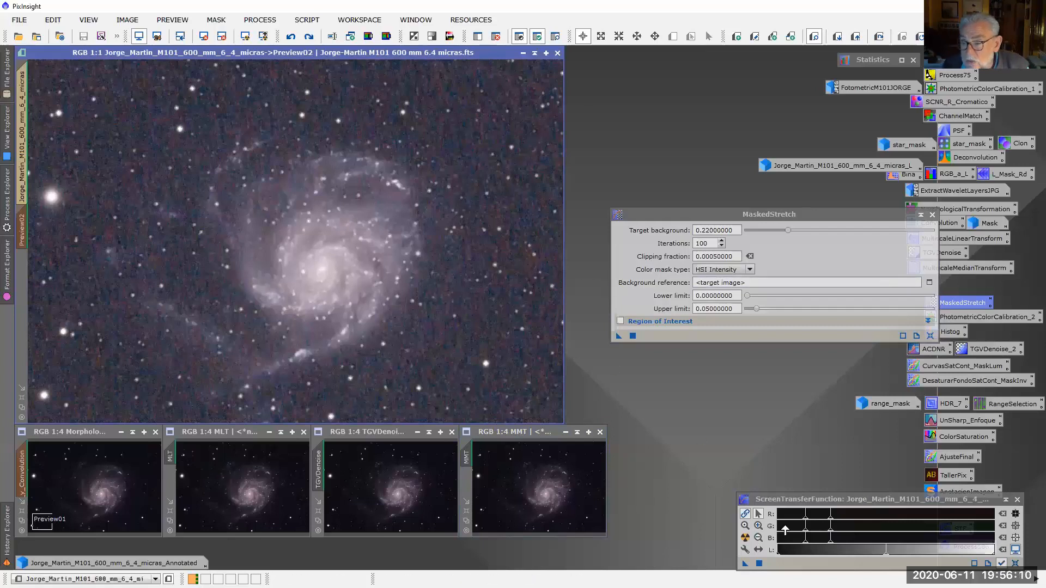
pyautogui.moveTo(832, 545); pyautogui.dragTo(904, 551)
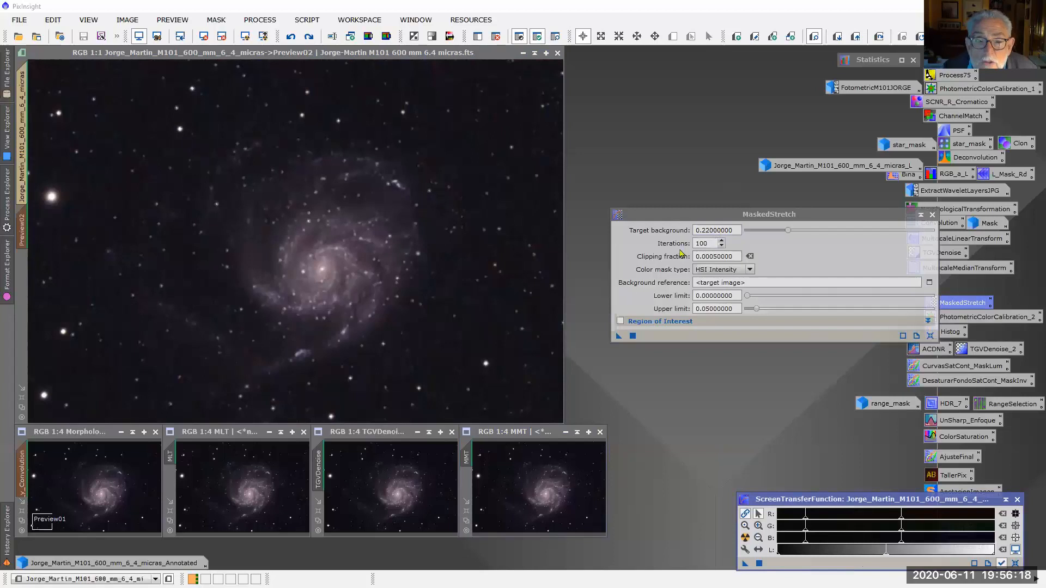
pyautogui.click(932, 214)
pyautogui.click(4, 532)
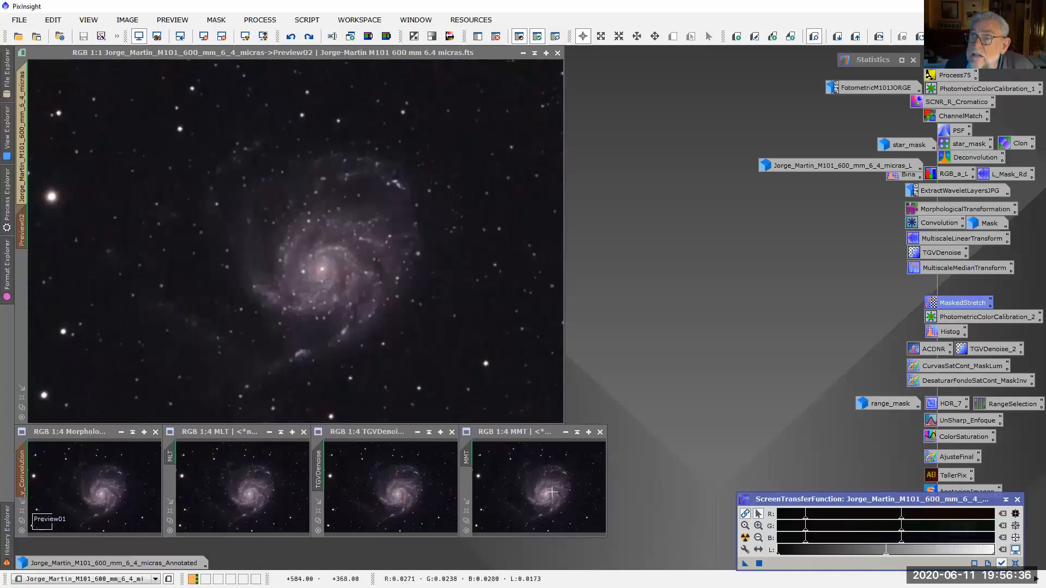
# Step: Advance the main image's history to MultiscaleMedianTransform and toggle that state off and on at 4:1 to compare the background noise
pyautogui.click(6, 534)
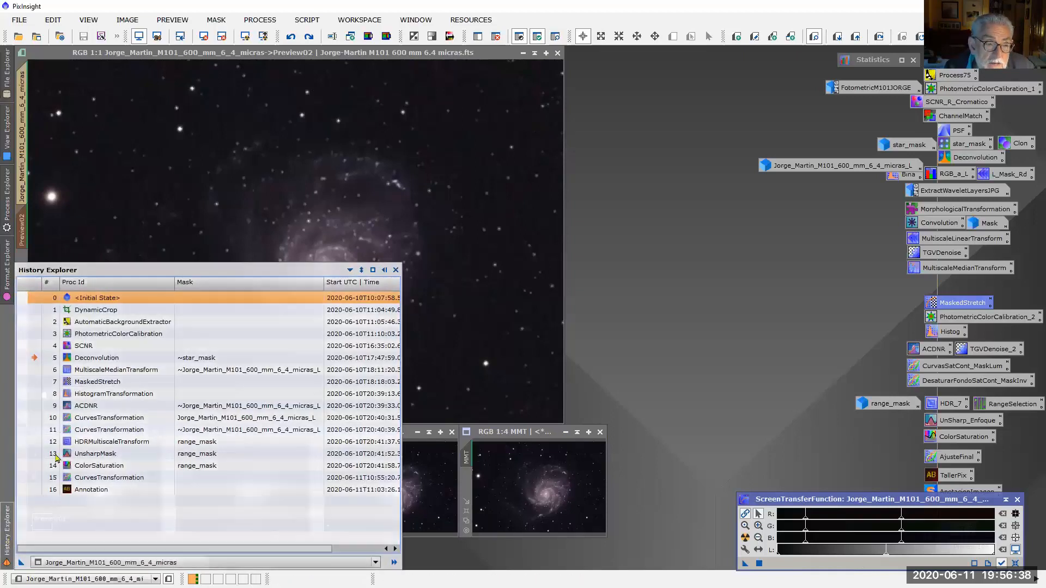
pyautogui.click(31, 371)
pyautogui.doubleClick(69, 374)
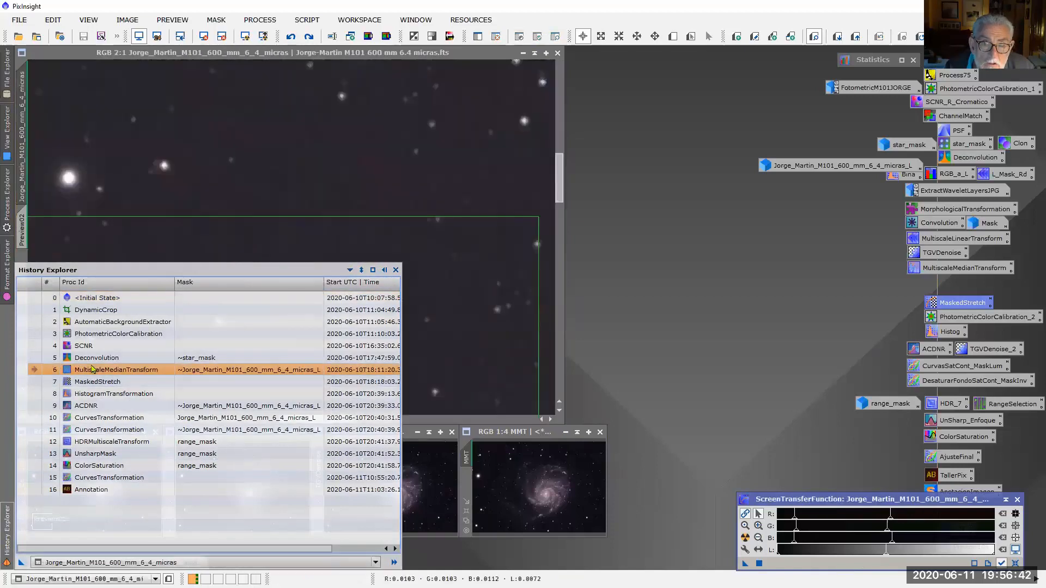
pyautogui.scroll(1, 459, 204)
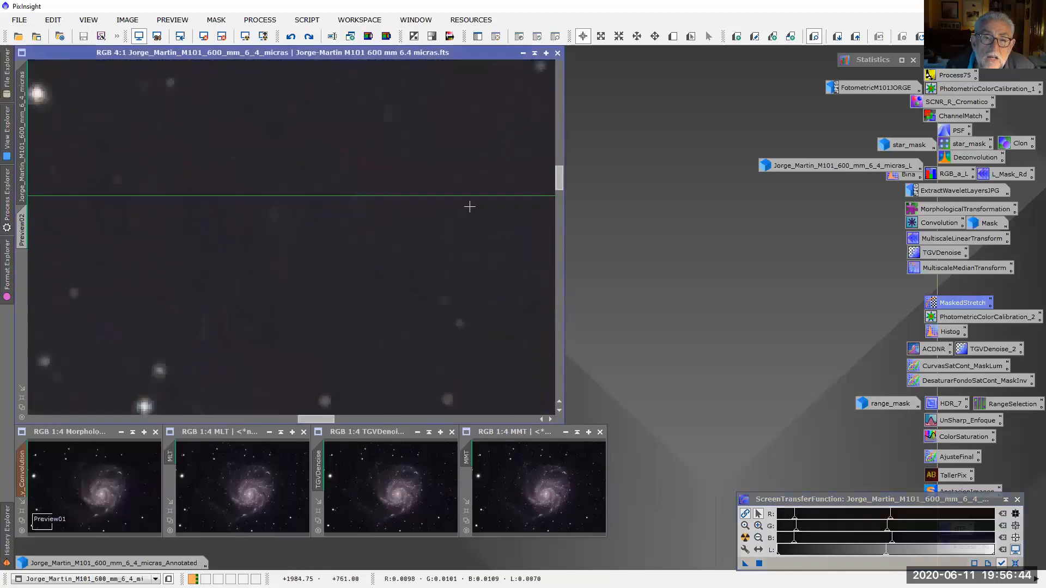
pyautogui.click(292, 42)
pyautogui.click(310, 38)
pyautogui.click(291, 39)
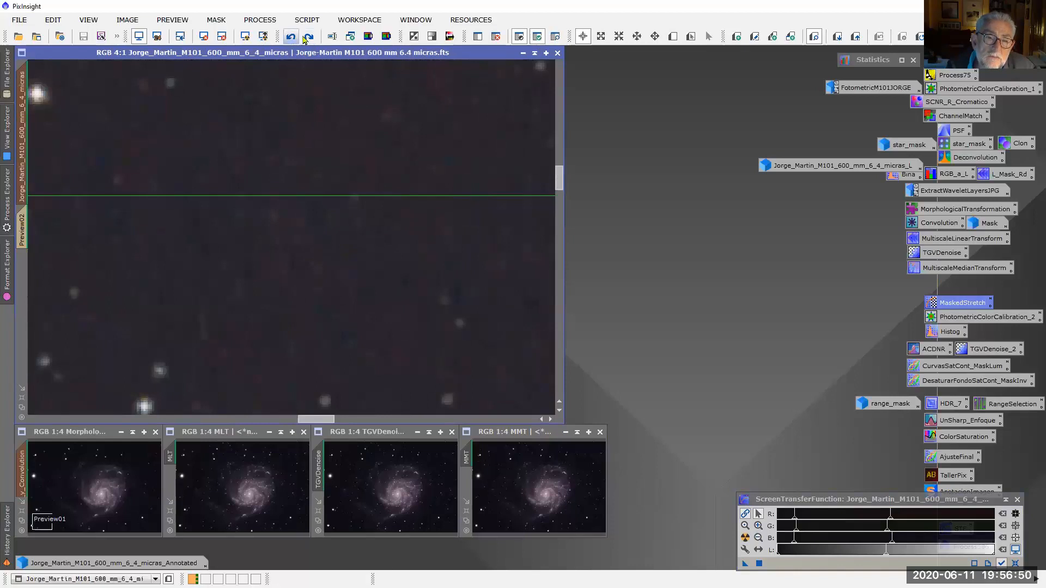
pyautogui.click(306, 39)
pyautogui.click(290, 37)
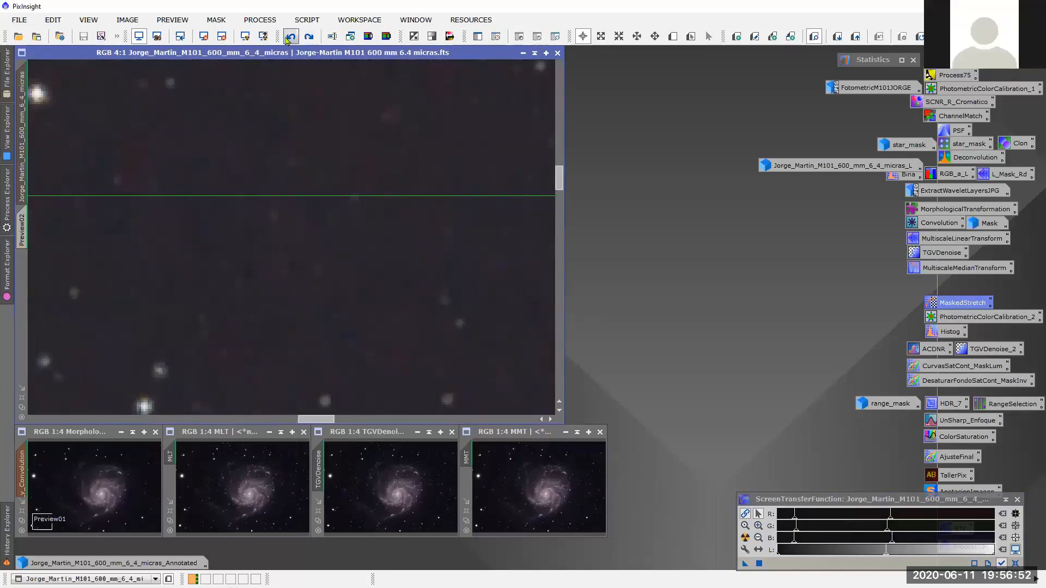
pyautogui.scroll(3, 377, 298)
# Step: Zoom the main image out to 1:4, fit its window to the image, and move it to free workspace above the comparison images
pyautogui.scroll(-10, 377, 297)
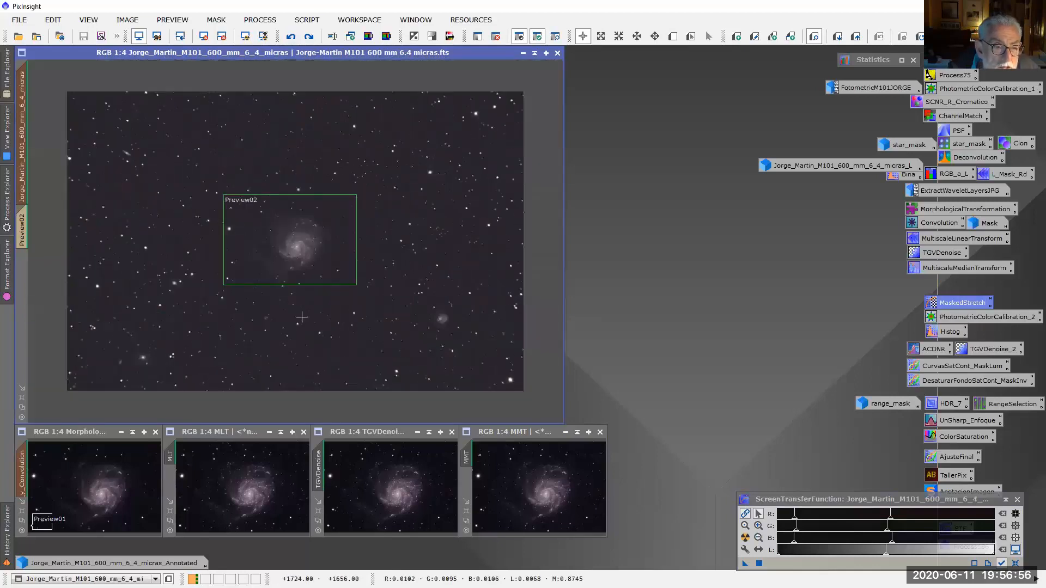
pyautogui.click(21, 409)
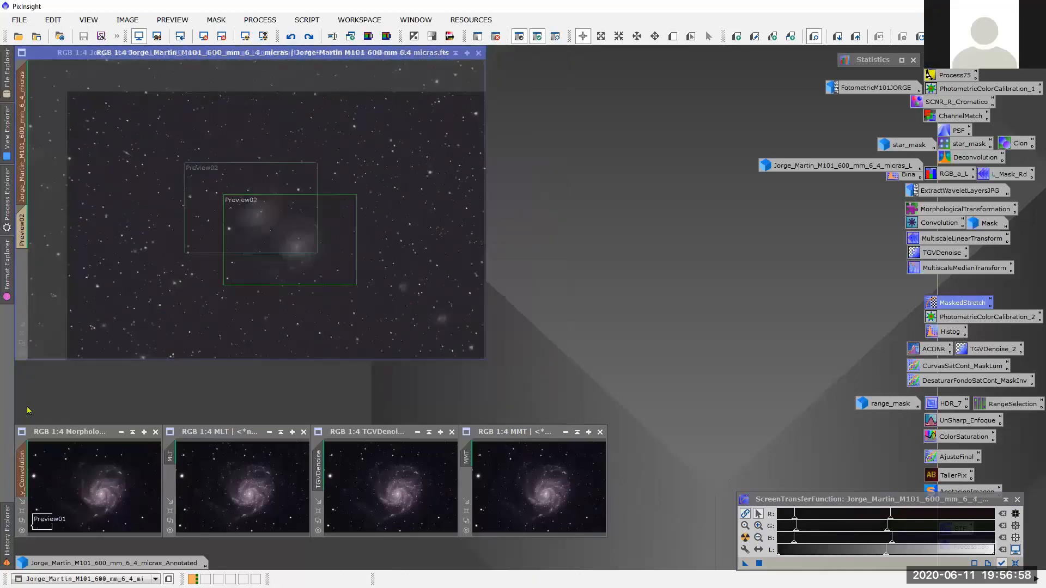
pyautogui.moveTo(359, 53); pyautogui.dragTo(480, 71)
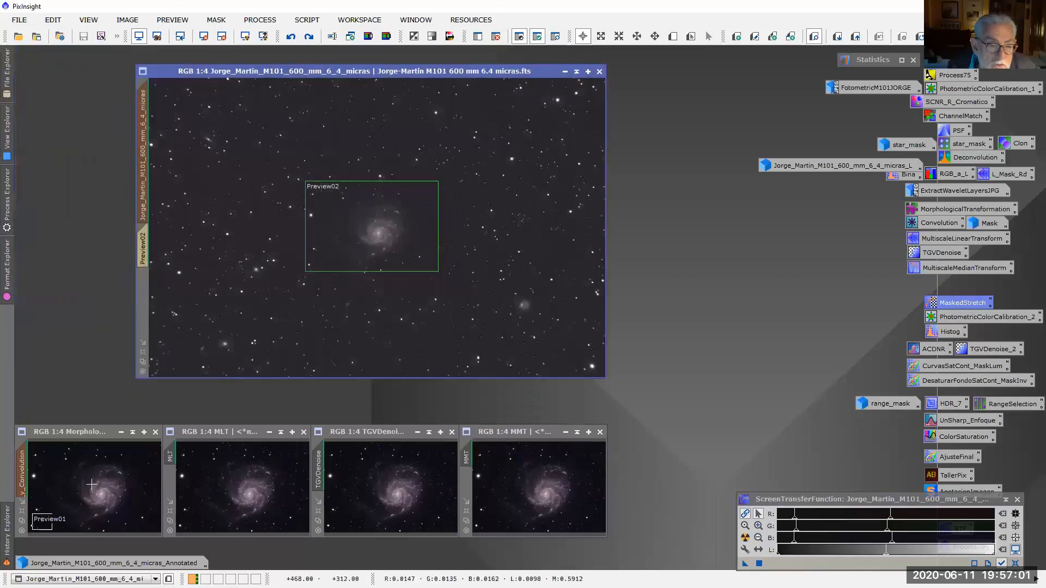
# Step: Reset the main image's screen stretch and advance its history to the MaskedStretch state
pyautogui.click(7, 550)
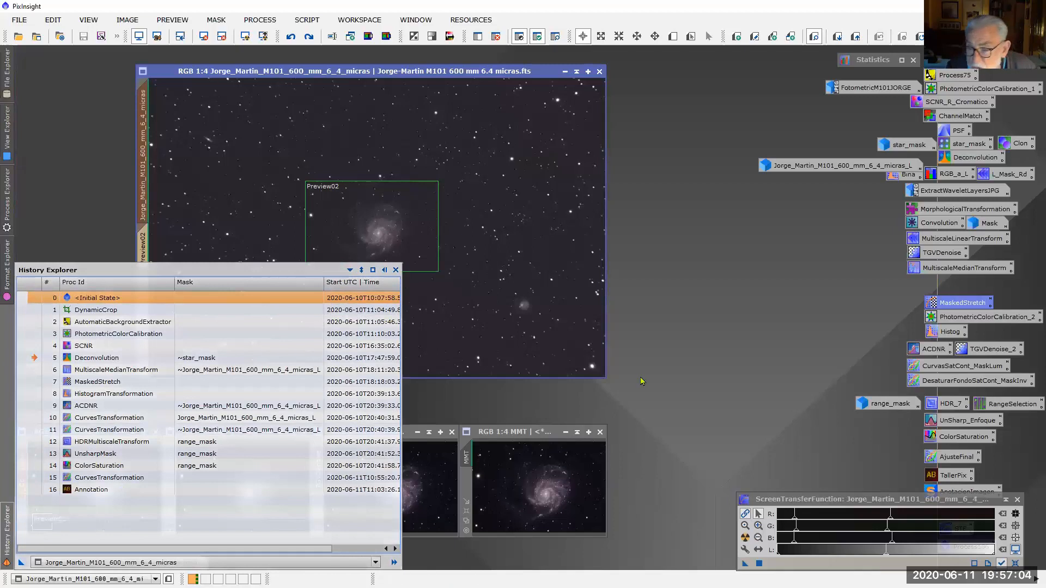
pyautogui.click(1015, 564)
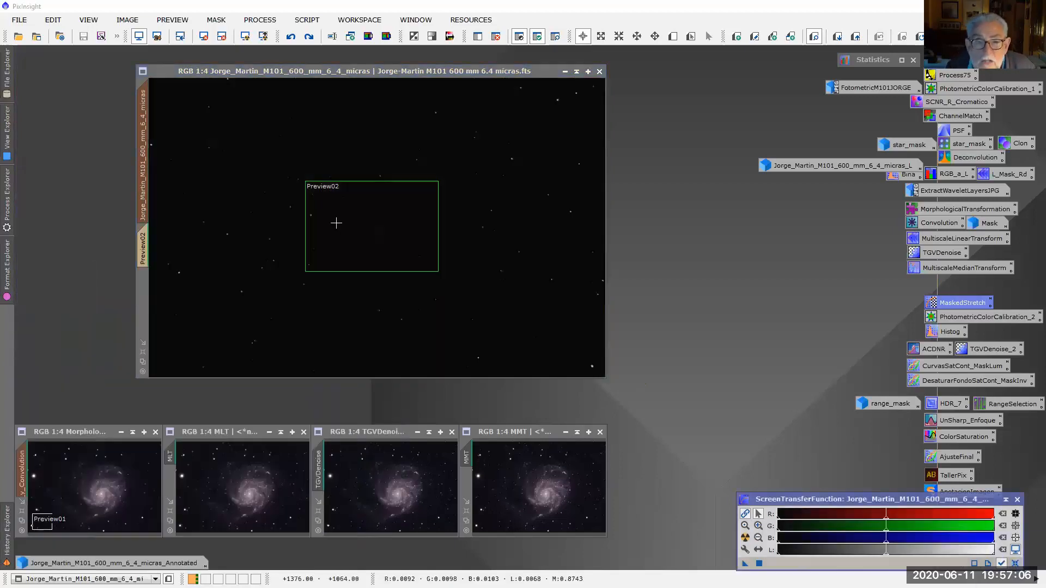
pyautogui.click(8, 537)
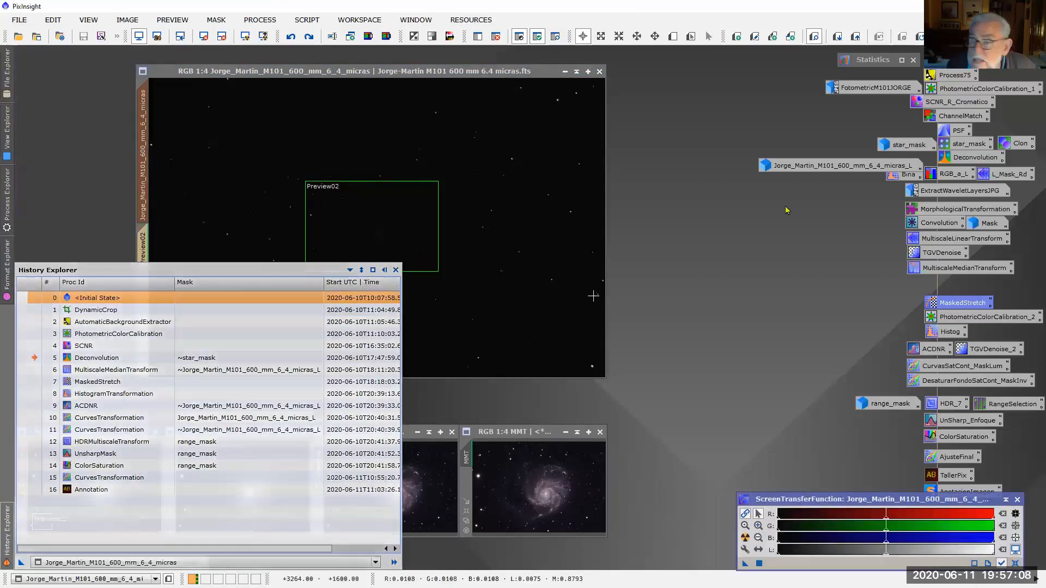
pyautogui.click(7, 545)
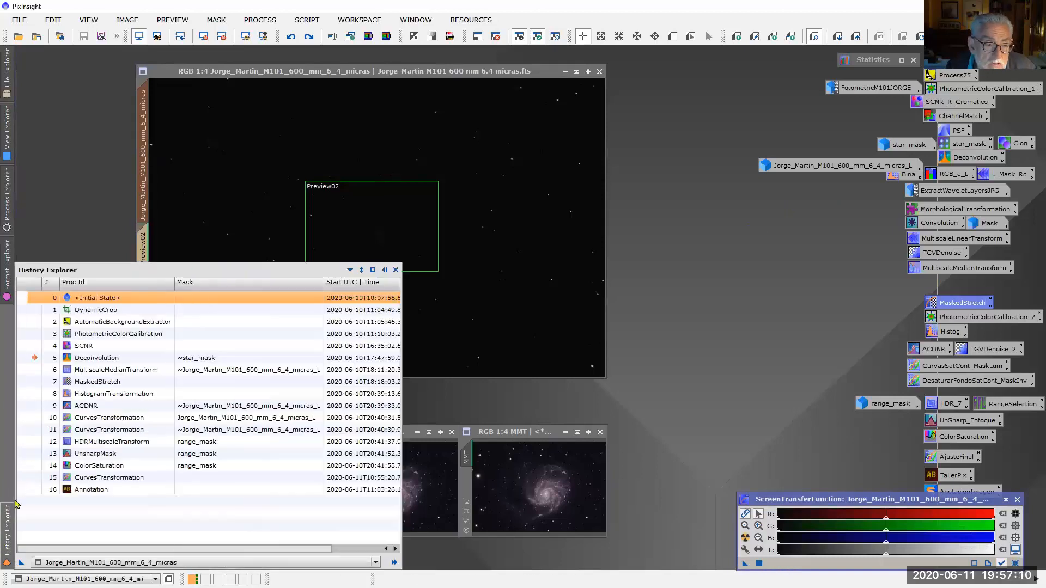
pyautogui.click(32, 384)
pyautogui.doubleClick(33, 386)
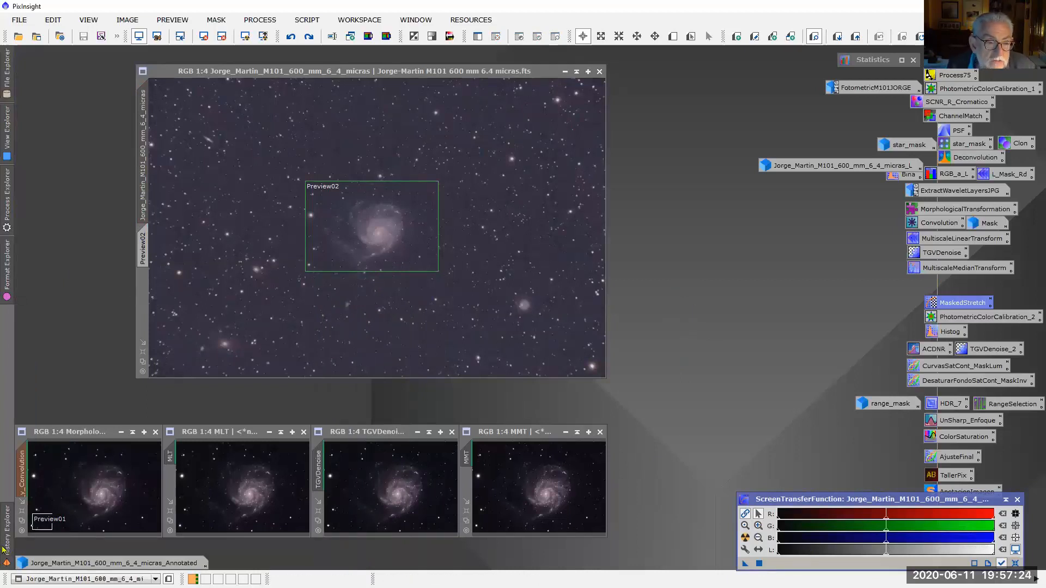
# Step: Open the HistogramTransformation recorded in the main image's history, reset its parameters, and place its window beside the image
pyautogui.moveTo(5, 550)
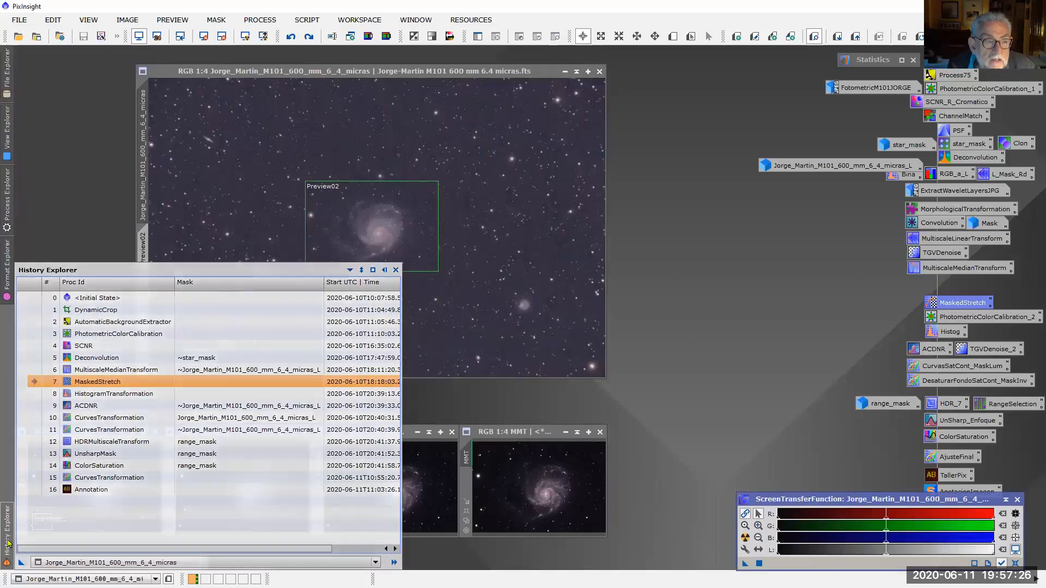
pyautogui.doubleClick(119, 394)
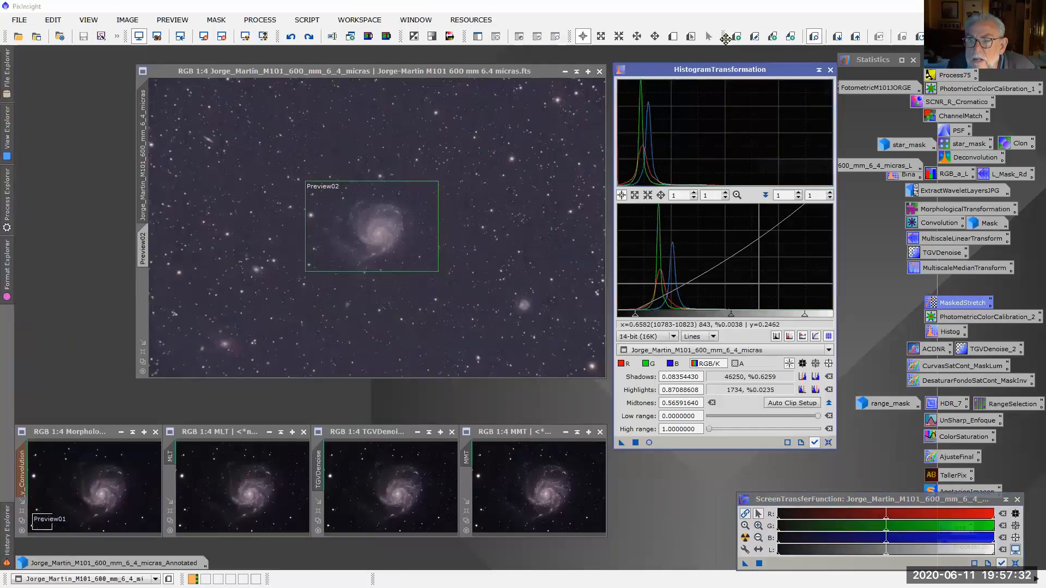
pyautogui.click(829, 442)
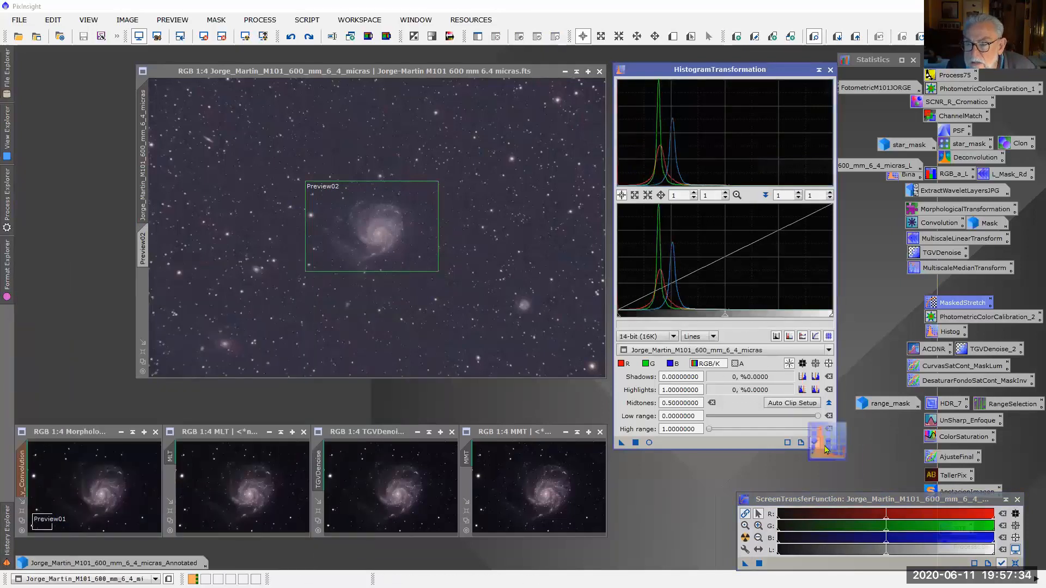
pyautogui.moveTo(772, 69); pyautogui.dragTo(776, 104)
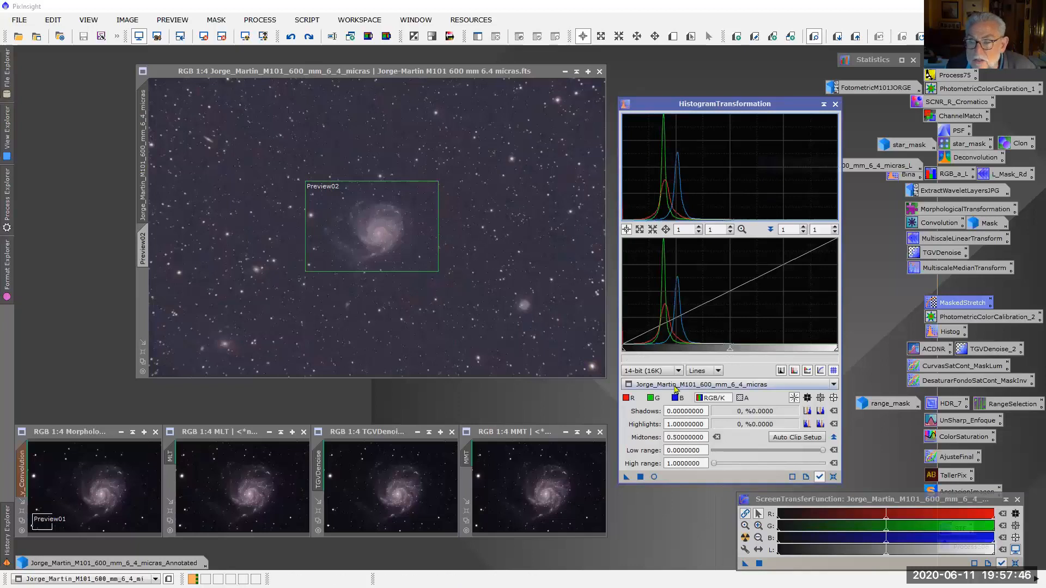
# Step: Try raising the blue channel's midtones to about 0.587 in a real-time preview, reset HistogramTransformation, and close it with the preview
pyautogui.click(652, 397)
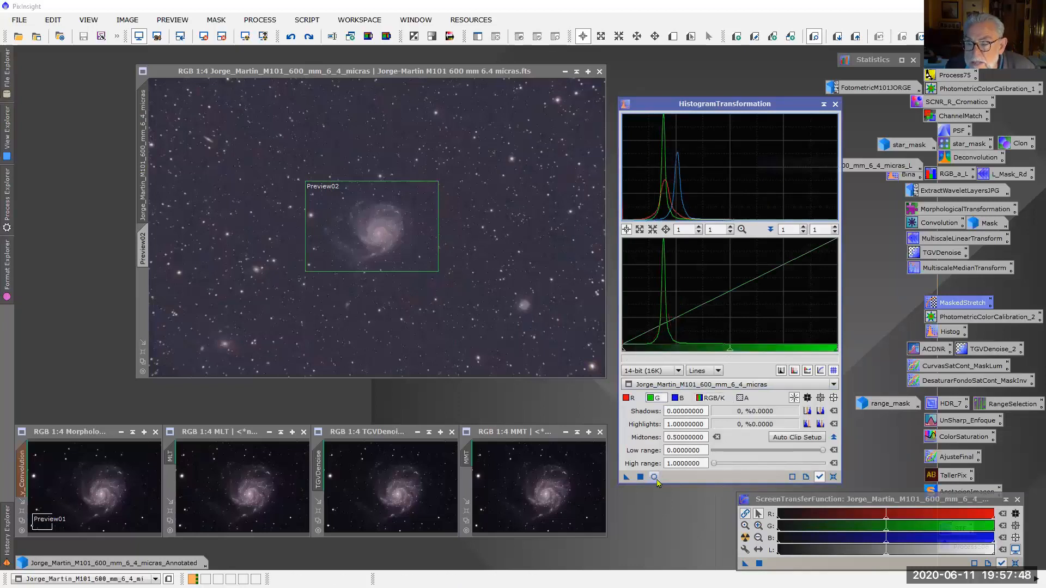
pyautogui.click(654, 476)
pyautogui.moveTo(728, 353); pyautogui.dragTo(748, 355)
pyautogui.click(679, 398)
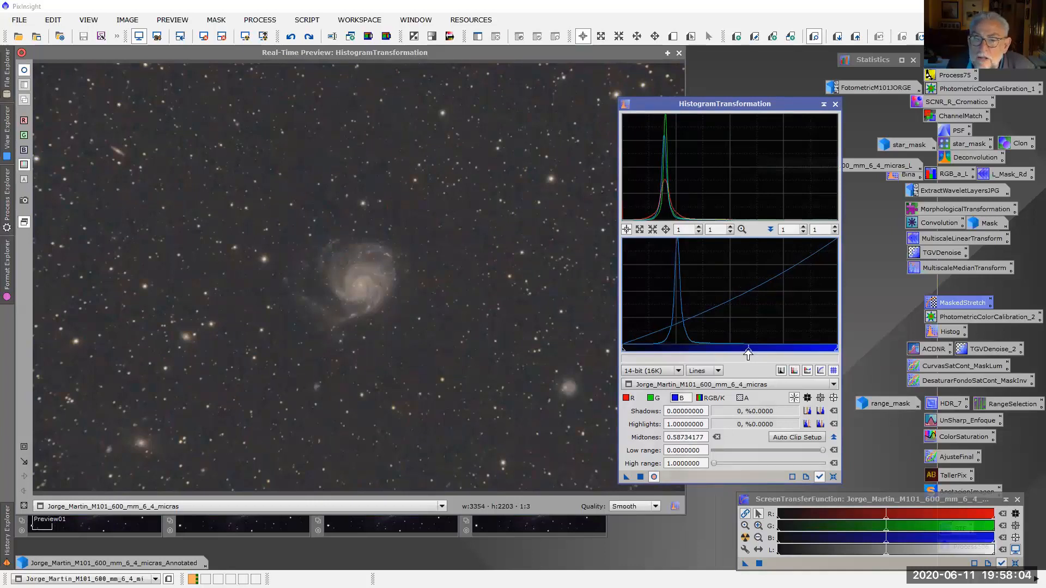
pyautogui.moveTo(747, 355); pyautogui.dragTo(730, 355)
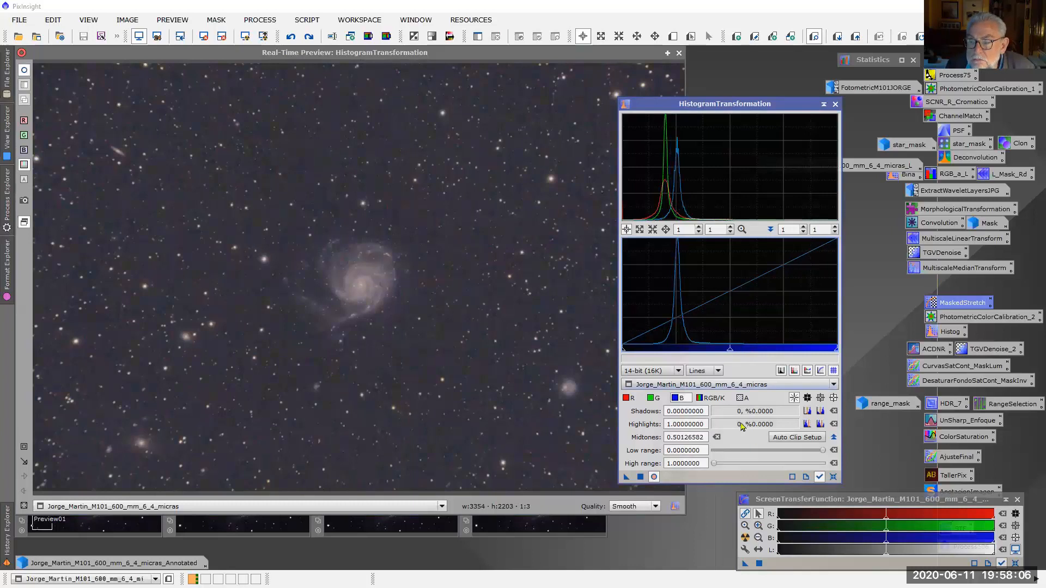
pyautogui.click(833, 477)
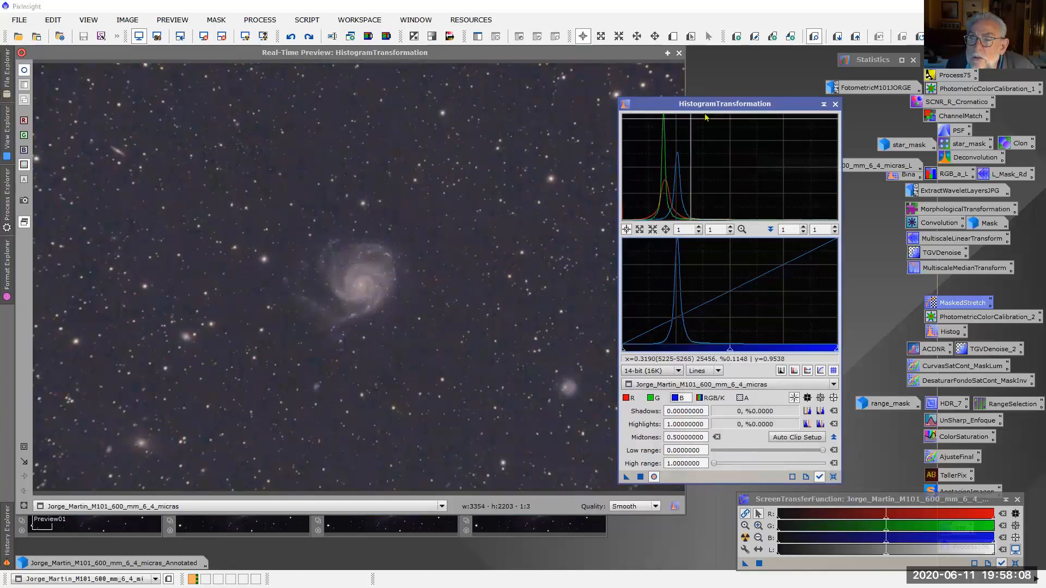
pyautogui.click(835, 104)
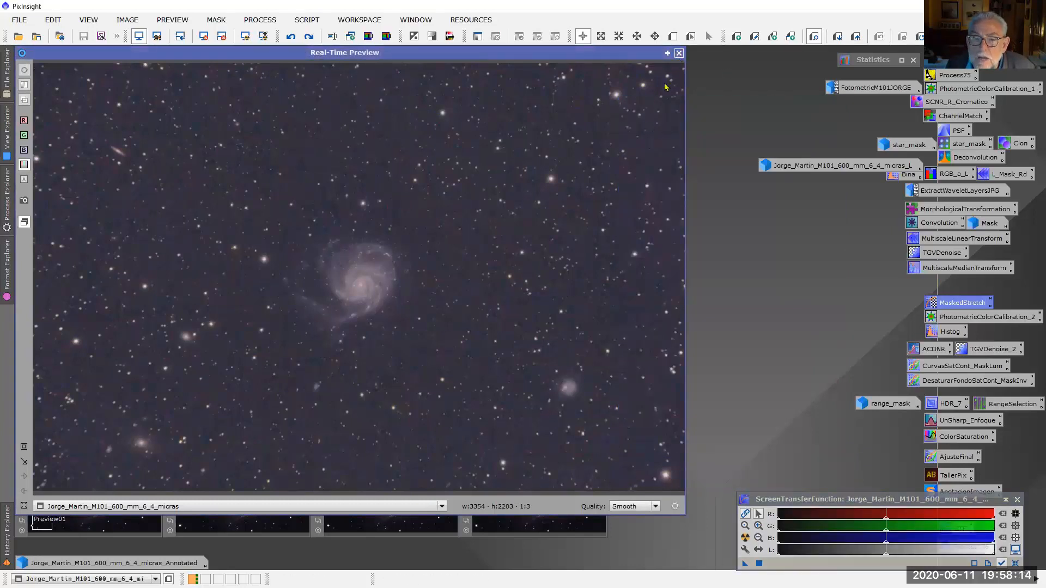
pyautogui.click(680, 53)
# Step: Review the stored PhotometricColorCalibration_2 settings, and darken the main image's display by raising the screen stretch midtones
pyautogui.doubleClick(955, 318)
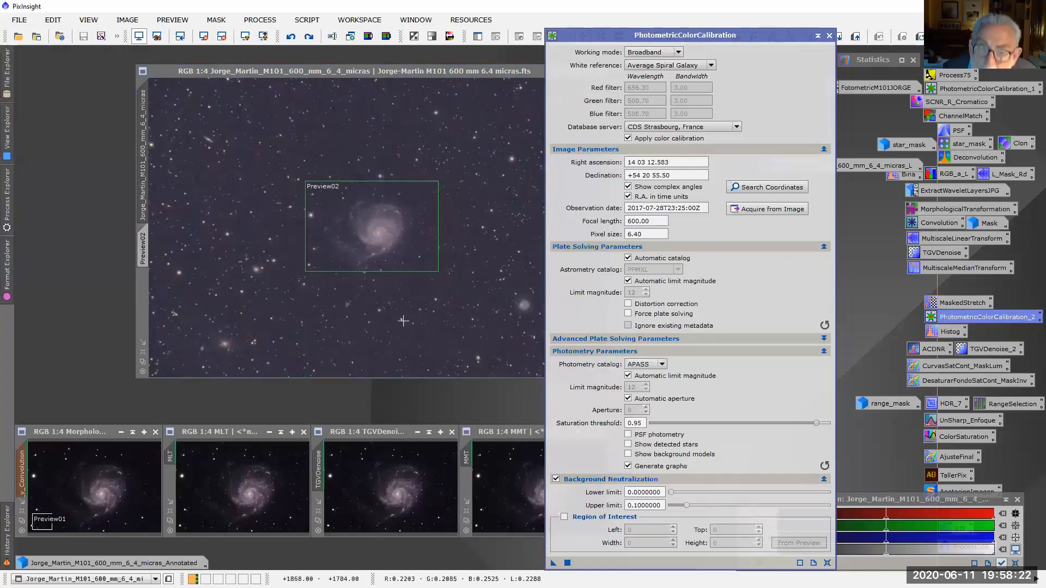
pyautogui.click(828, 36)
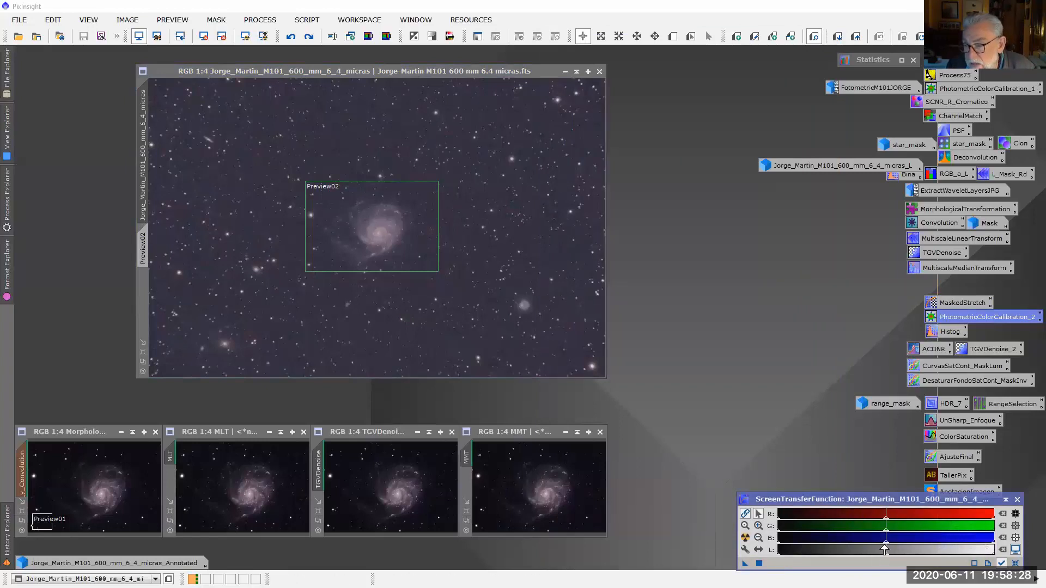
pyautogui.moveTo(886, 544); pyautogui.dragTo(919, 545)
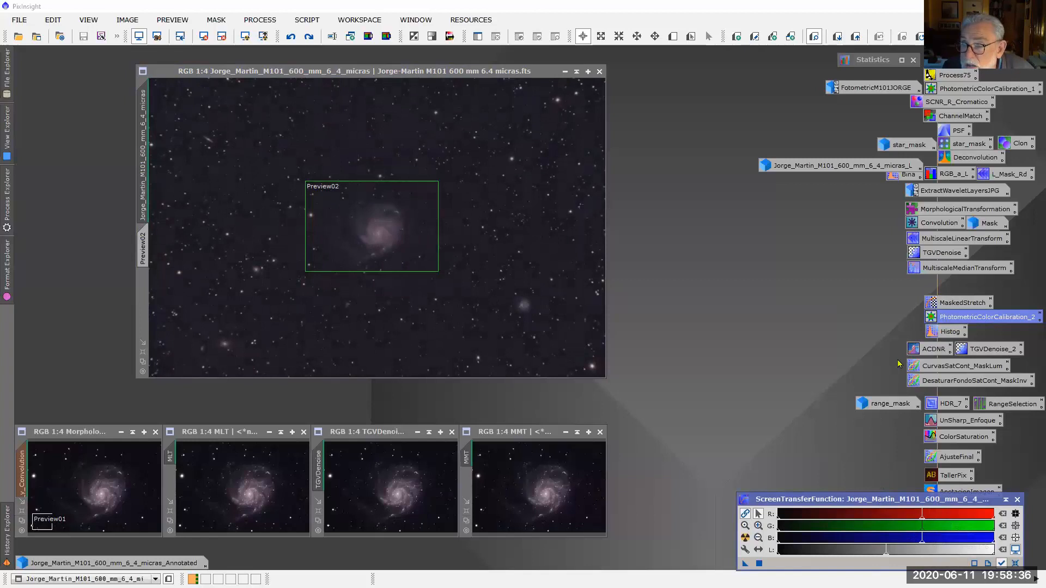
# Step: Reopen the recorded HistogramTransformation settings and advance the main image's history to the HistogramTransformation state
pyautogui.click(6, 531)
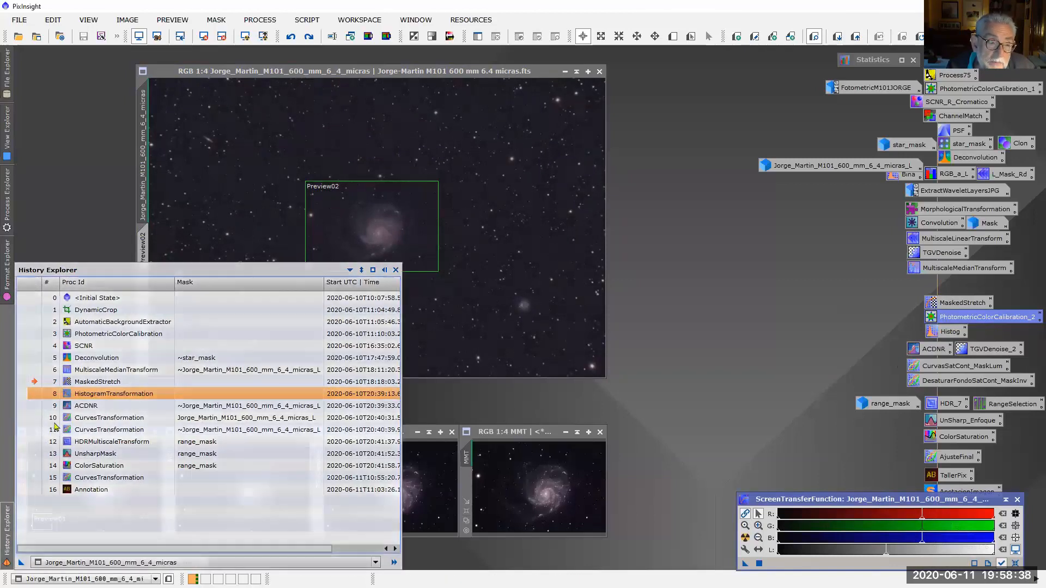
pyautogui.doubleClick(97, 395)
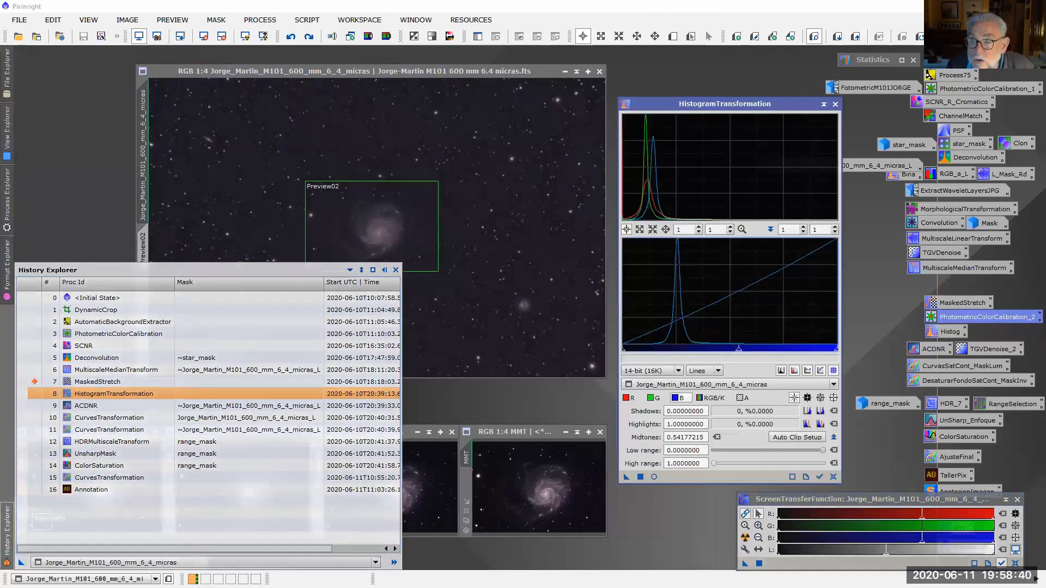
pyautogui.click(7, 531)
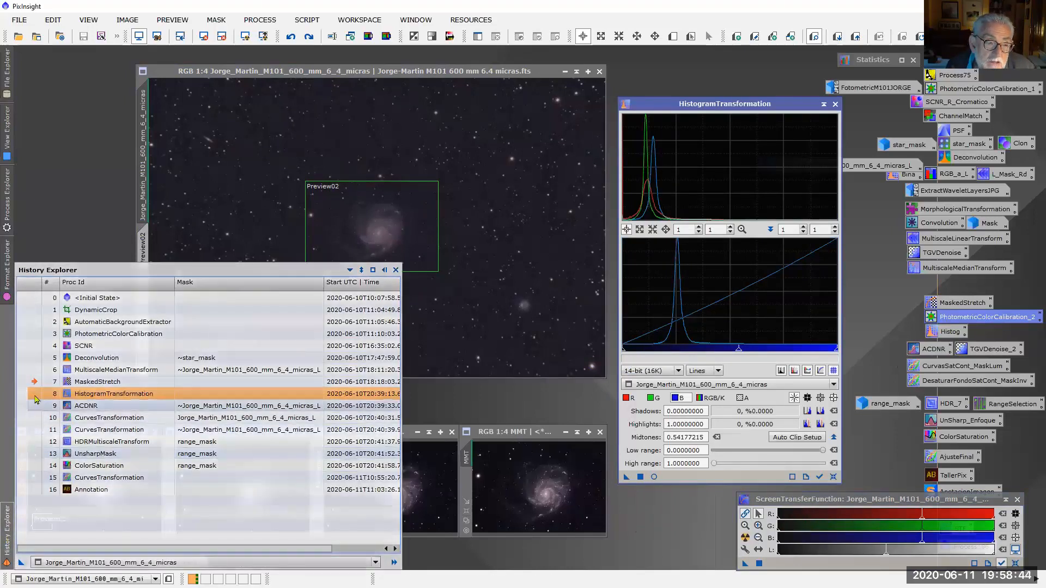
pyautogui.click(35, 399)
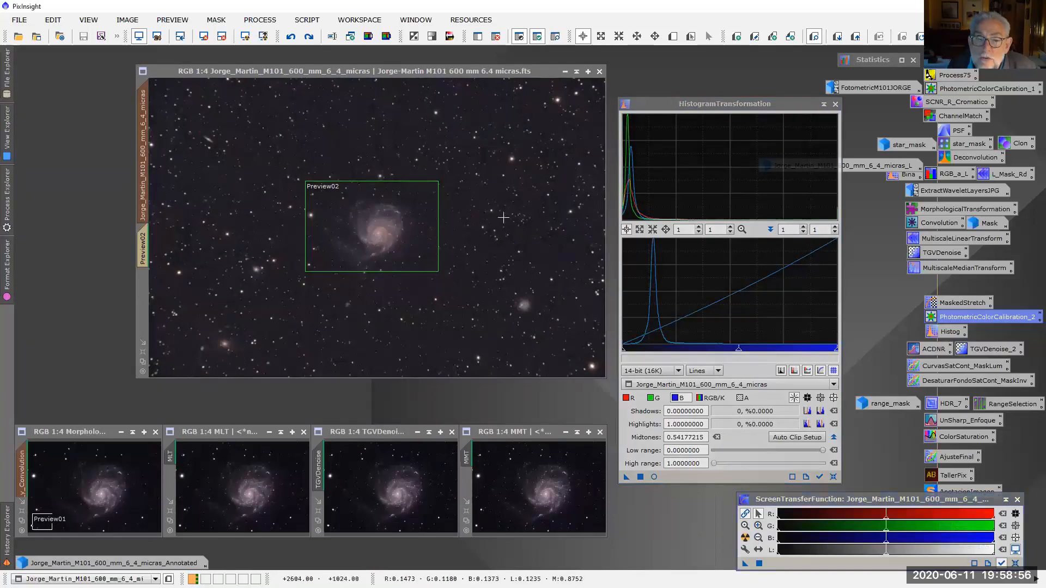
# Step: Examine the galaxy at 1:1 and the background and star colours at 2:1, and close HistogramTransformation
pyautogui.scroll(4, 495, 215)
pyautogui.scroll(-1, 459, 279)
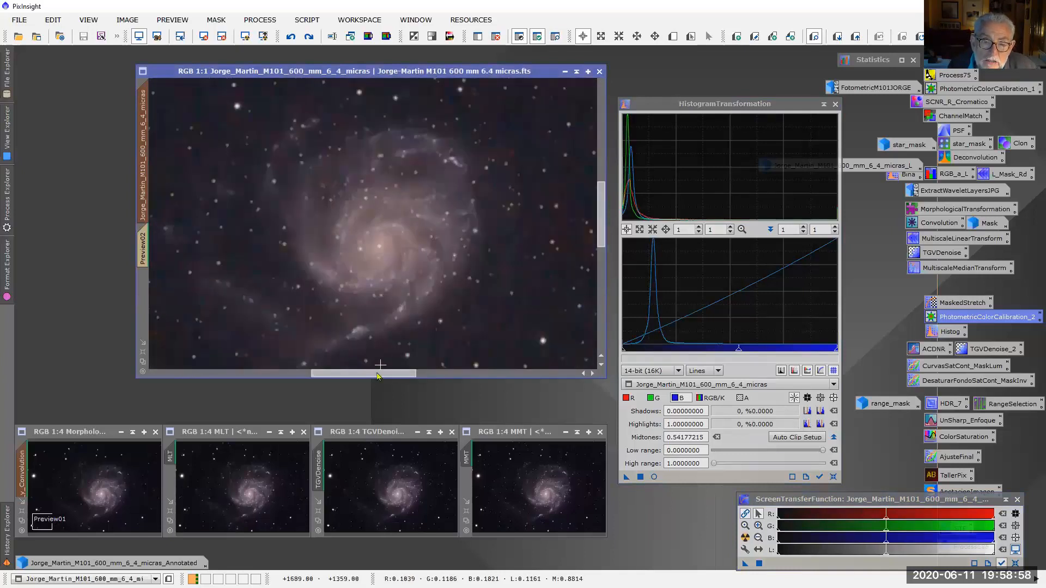
pyautogui.moveTo(389, 374); pyautogui.dragTo(436, 373)
pyautogui.scroll(-2, 444, 307)
pyautogui.scroll(3, 444, 307)
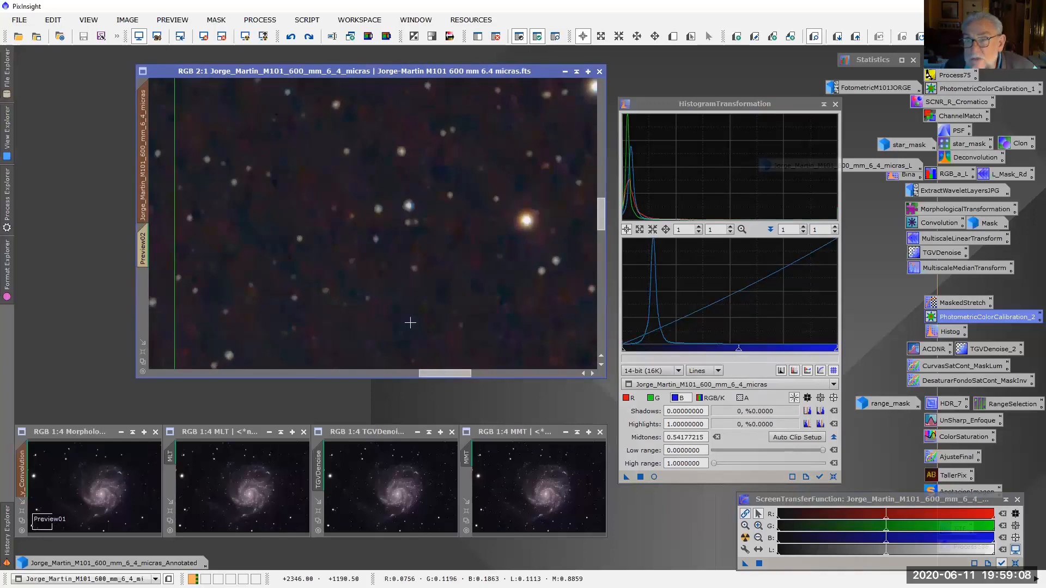
pyautogui.click(834, 104)
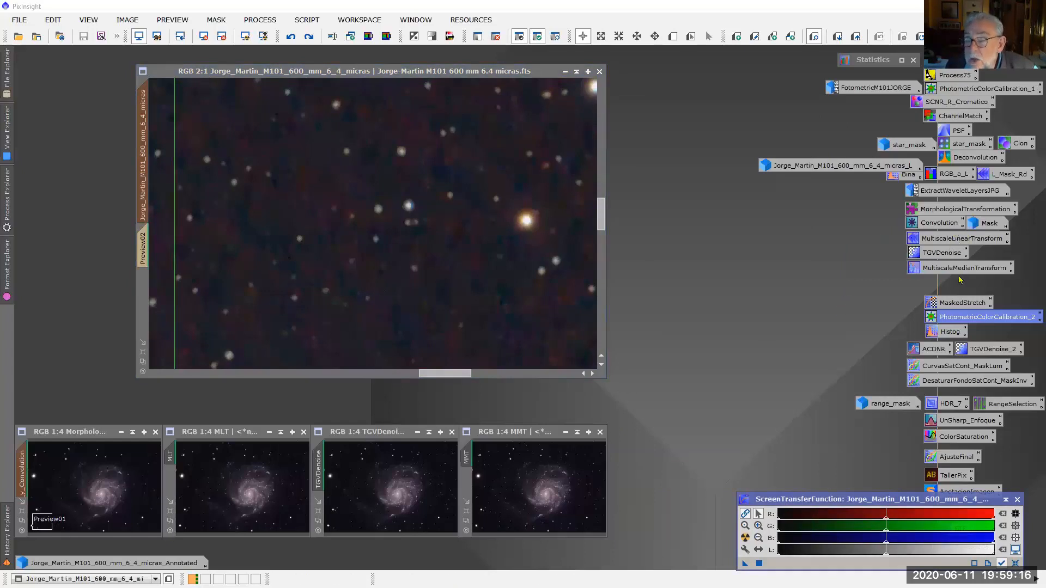
# Step: Open the stored ACDNR process and arrange it beside the main image, with that image's window fitted at 1:3
pyautogui.doubleClick(941, 354)
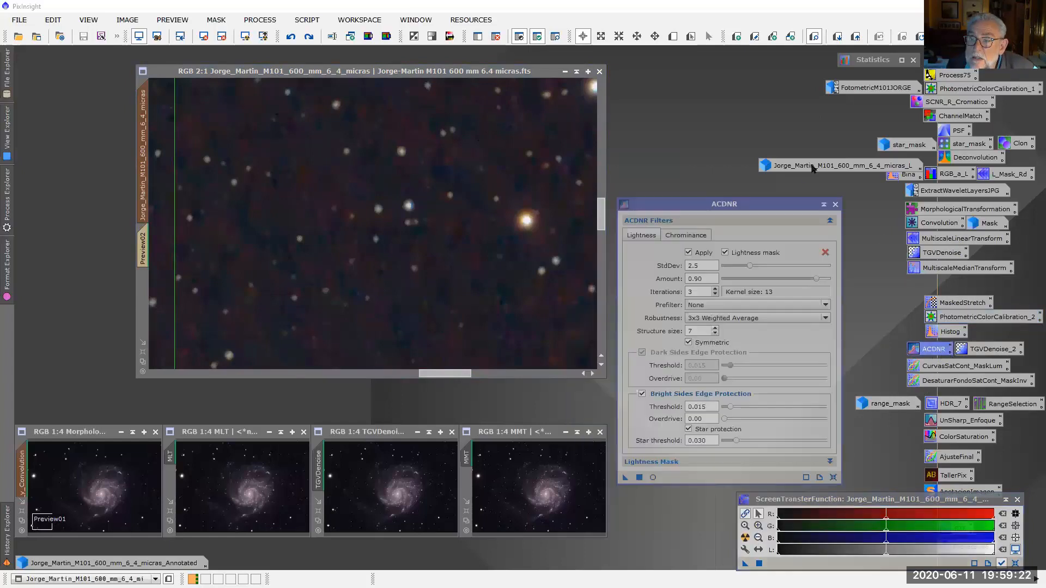
pyautogui.moveTo(739, 248); pyautogui.dragTo(812, 179)
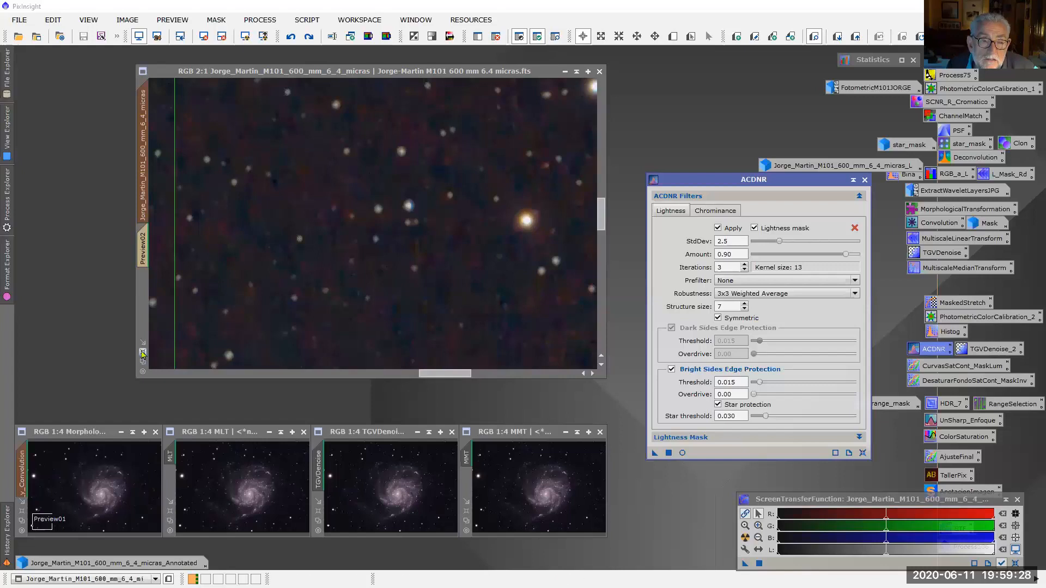
pyautogui.click(143, 354)
pyautogui.moveTo(636, 76); pyautogui.dragTo(515, 58)
pyautogui.click(566, 507)
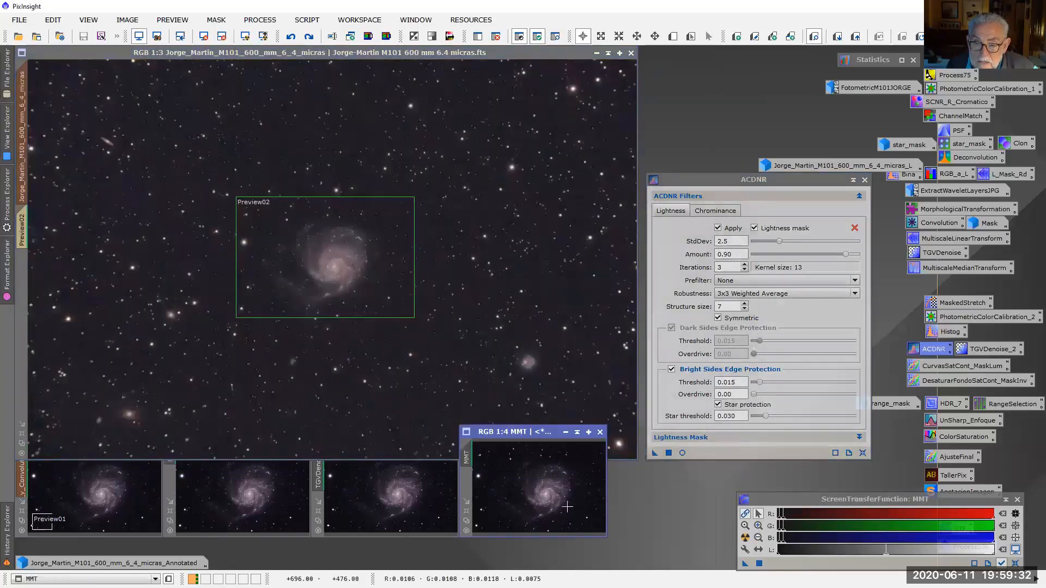
# Step: Close the MMT, TGVDenoise, MLT and Morphological_y_Convolution comparison images, discarding their unsaved process instances
pyautogui.click(600, 432)
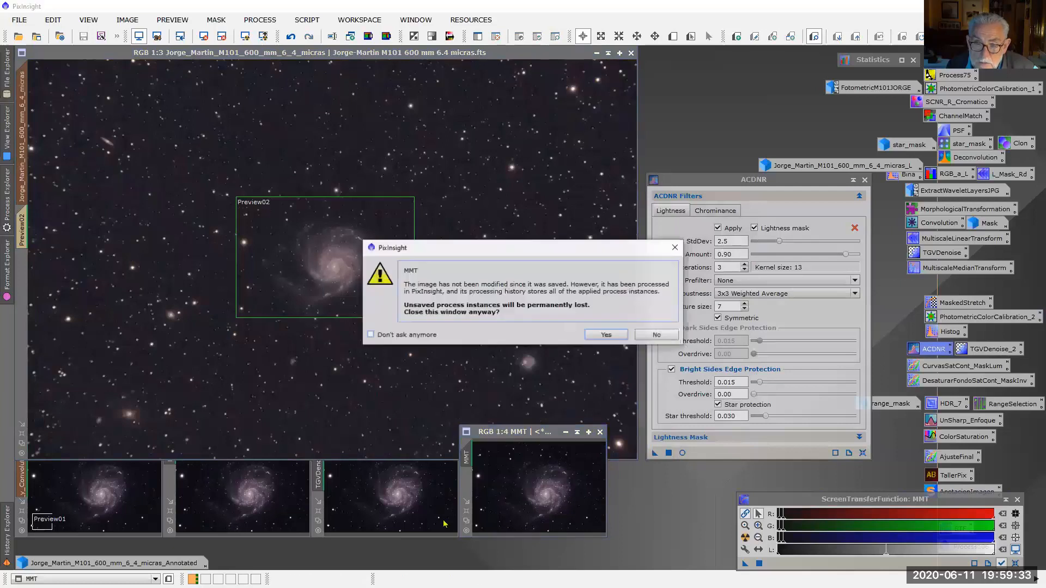
pyautogui.click(606, 334)
pyautogui.click(452, 432)
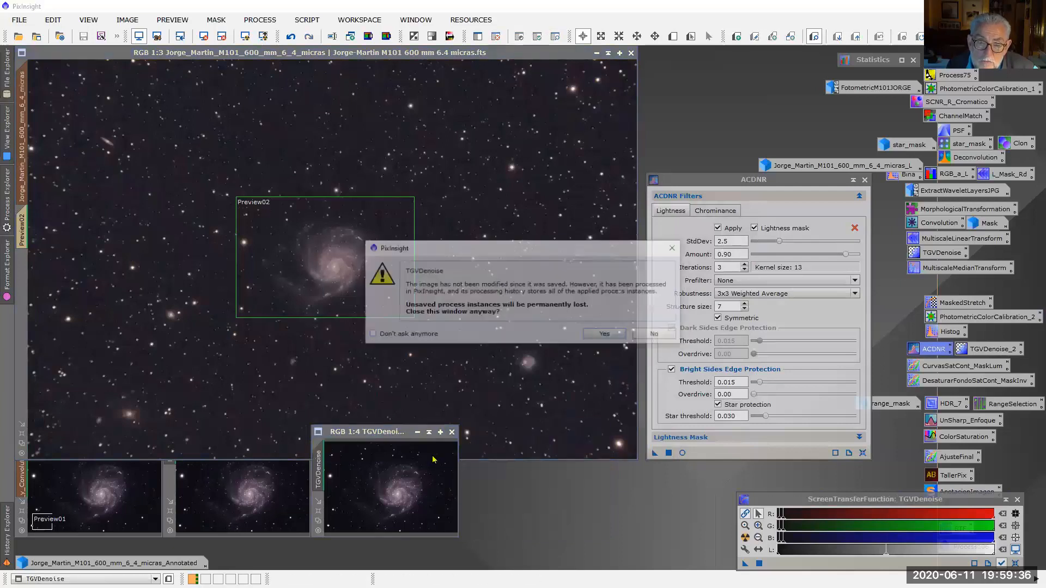
pyautogui.click(604, 333)
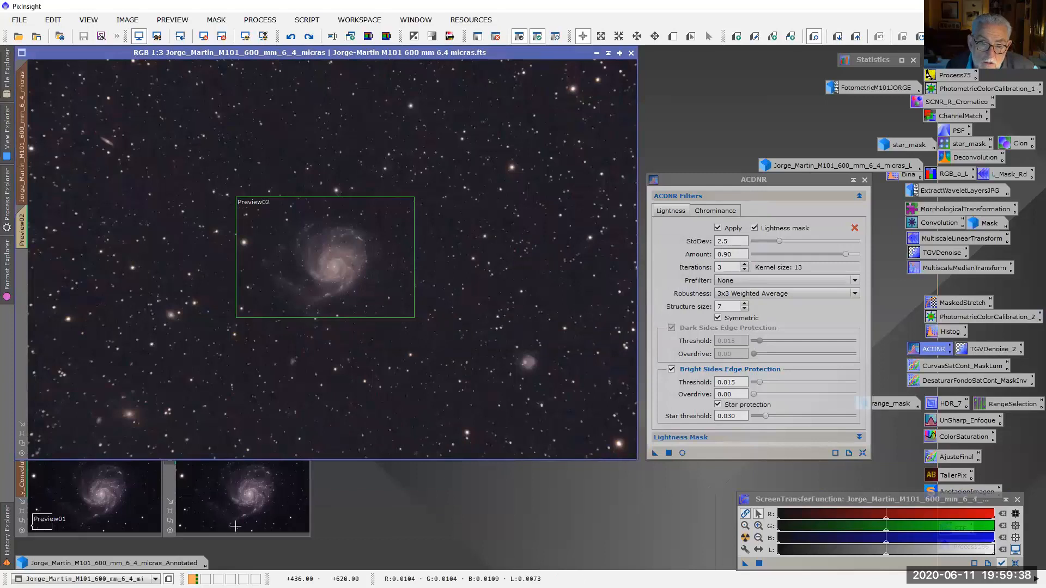
pyautogui.click(303, 432)
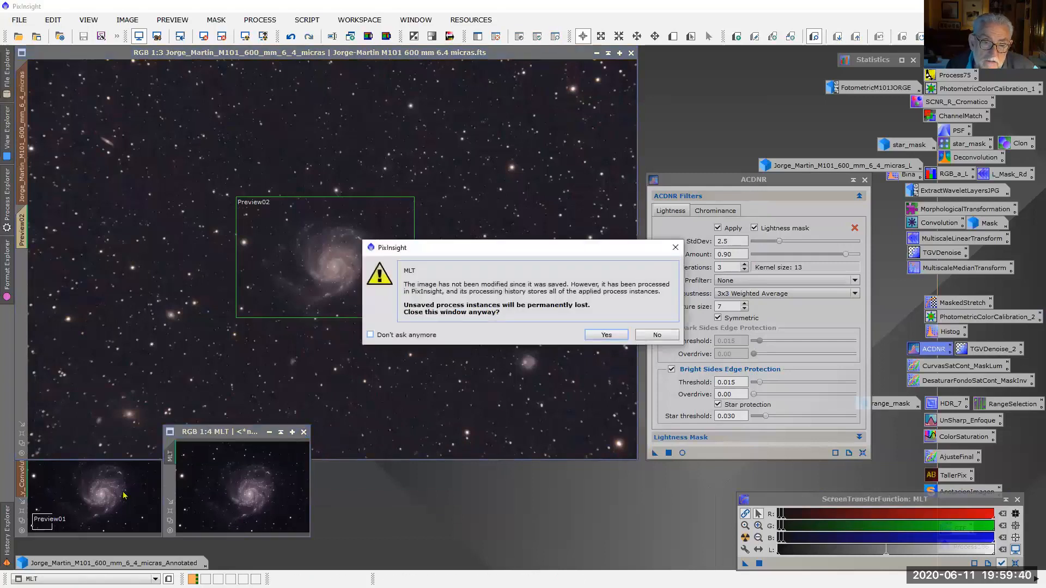
pyautogui.click(607, 335)
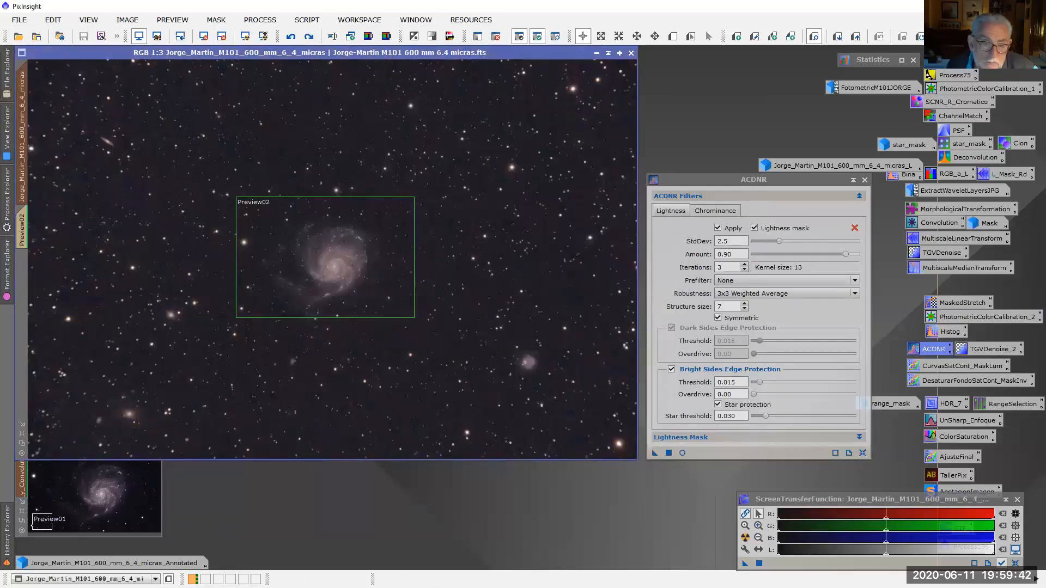
pyautogui.click(156, 432)
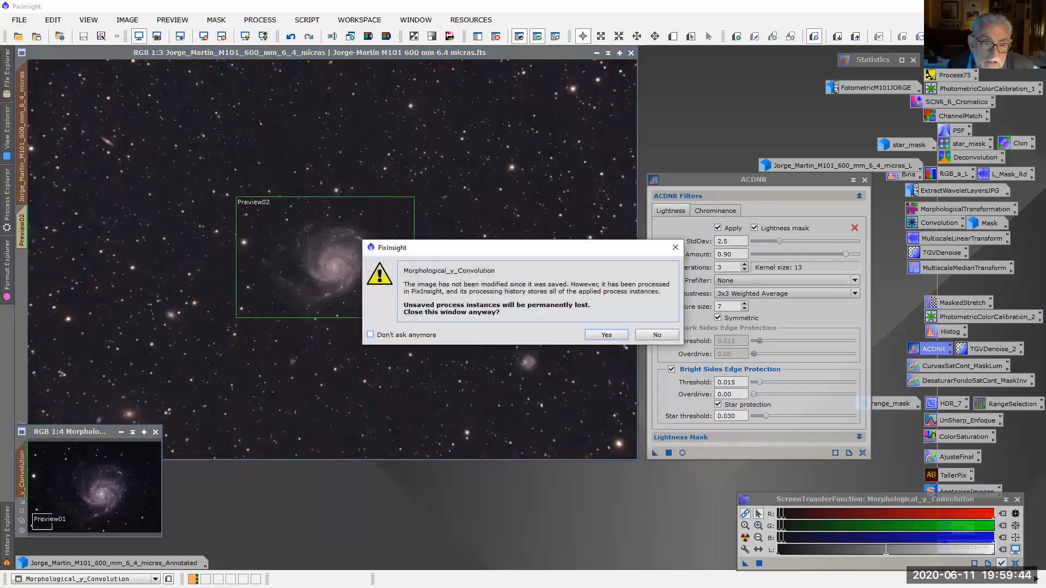
pyautogui.click(606, 335)
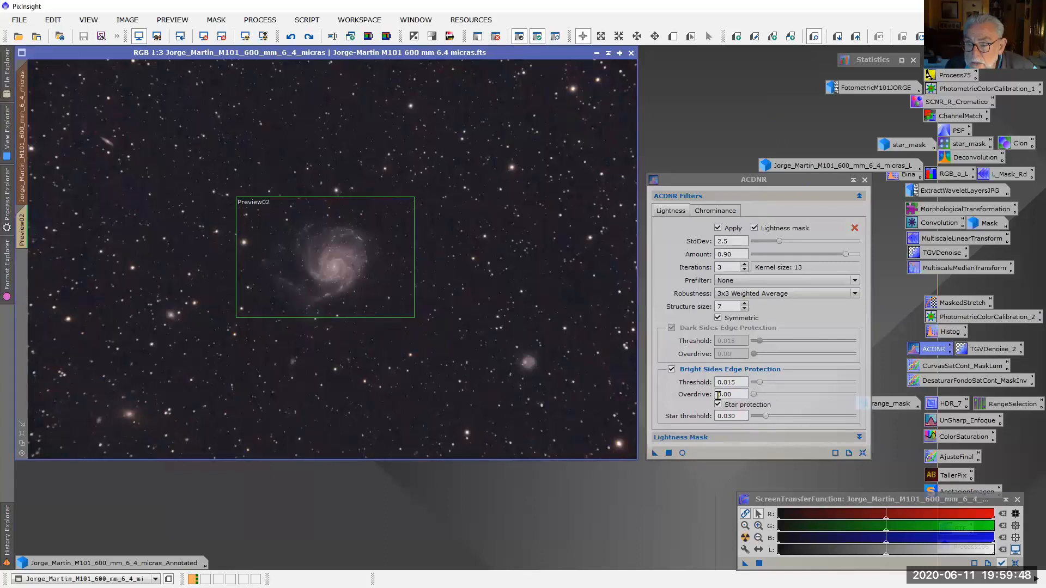
# Step: Preview the ACDNR lightness mask in real time, try midtones 0.60, shadows 0.07 and highlights 0.32, and close both the preview and ACDNR
pyautogui.click(859, 437)
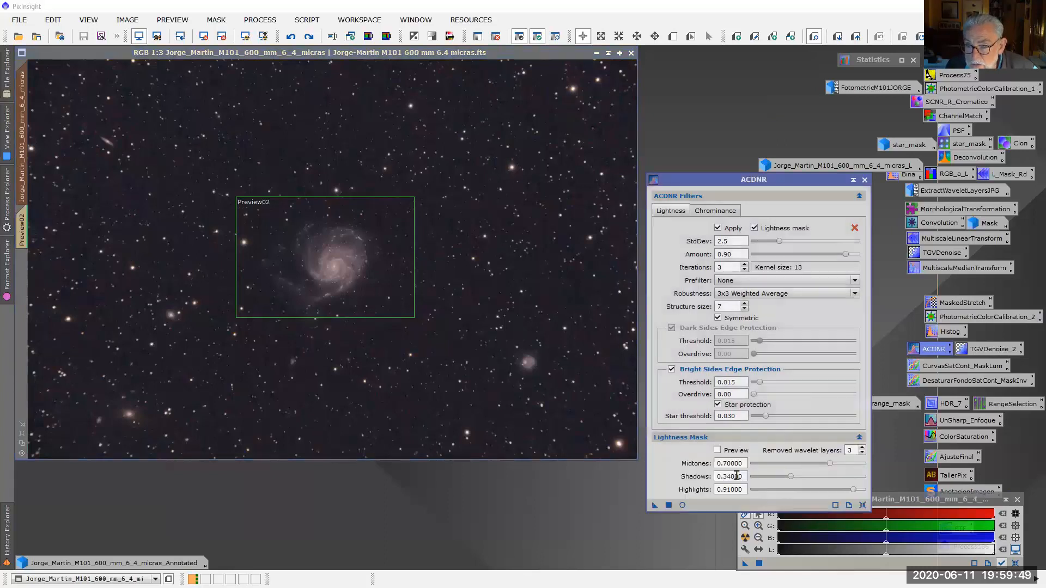
pyautogui.click(717, 450)
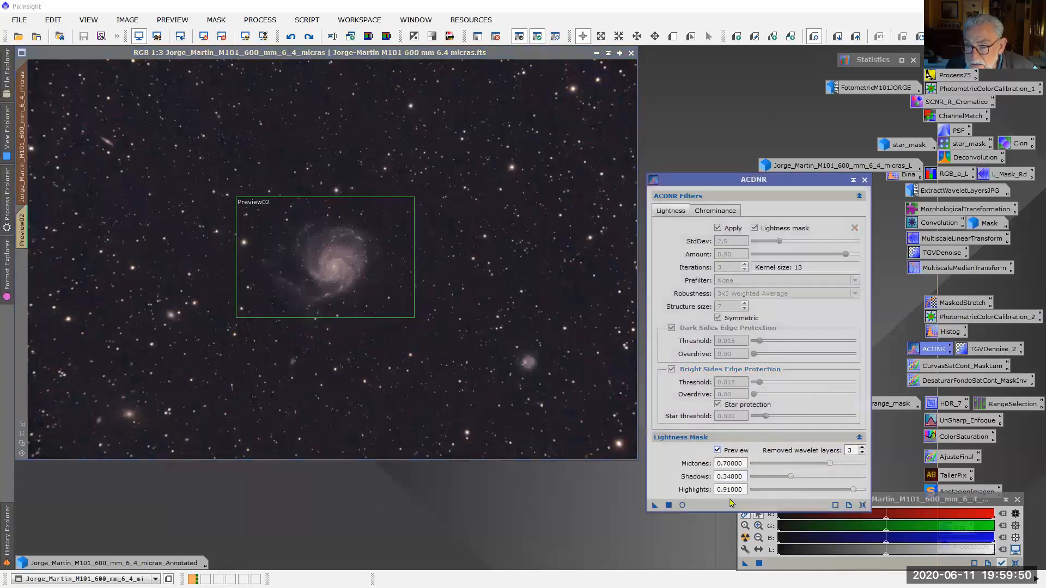
pyautogui.click(681, 505)
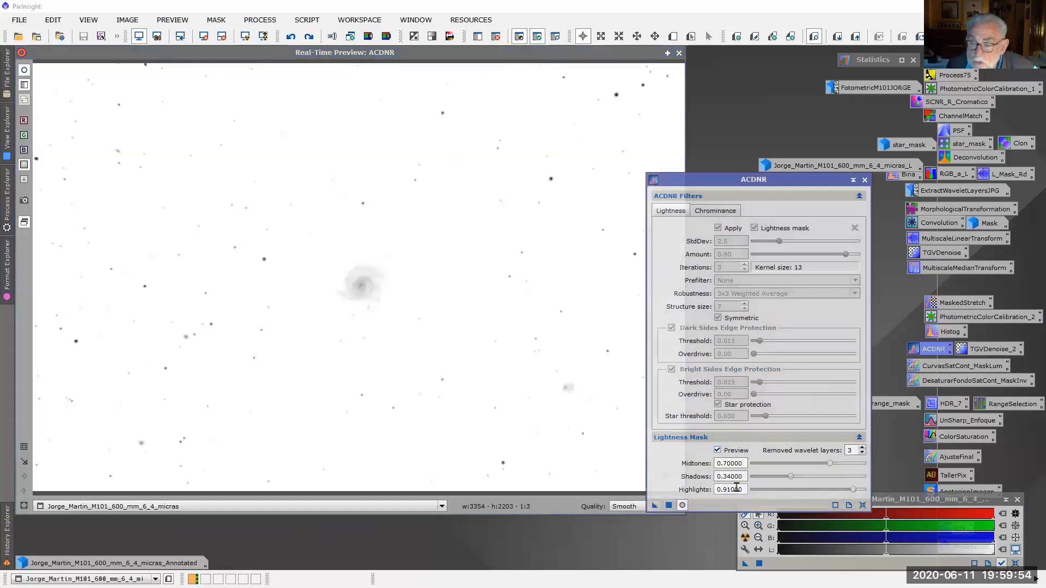
pyautogui.moveTo(791, 476); pyautogui.dragTo(760, 477)
pyautogui.moveTo(831, 465); pyautogui.dragTo(794, 467)
pyautogui.moveTo(853, 489); pyautogui.dragTo(791, 493)
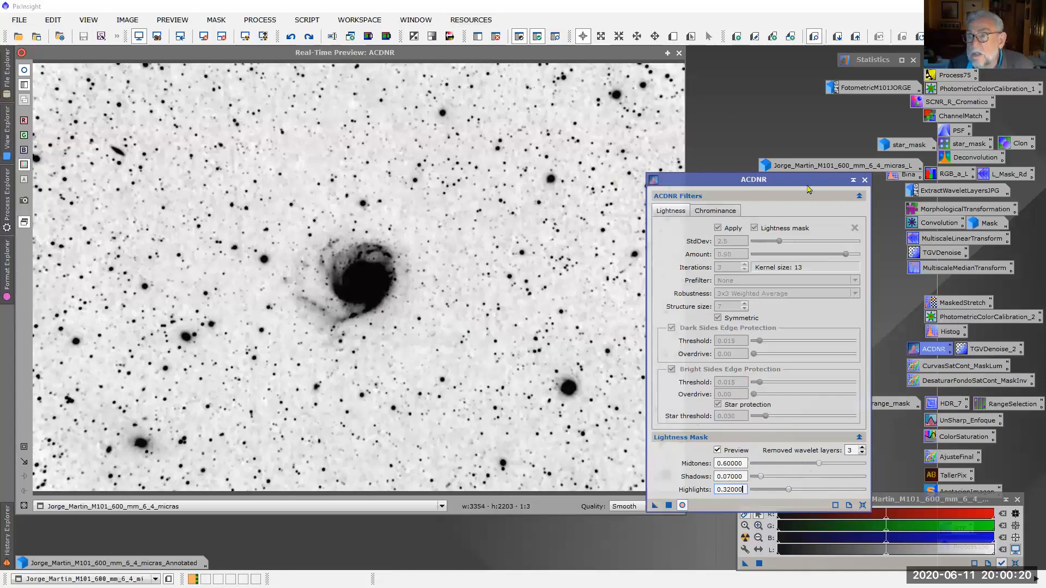
pyautogui.click(864, 180)
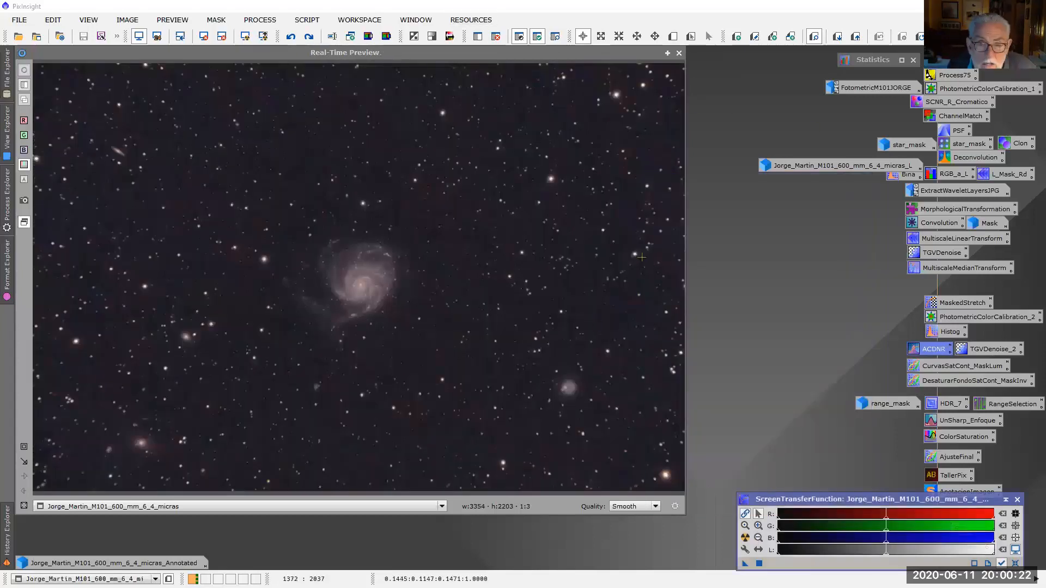
pyautogui.click(678, 53)
# Step: Reopen the recorded ACDNR settings and advance the main image's history to the ACDNR state
pyautogui.click(10, 542)
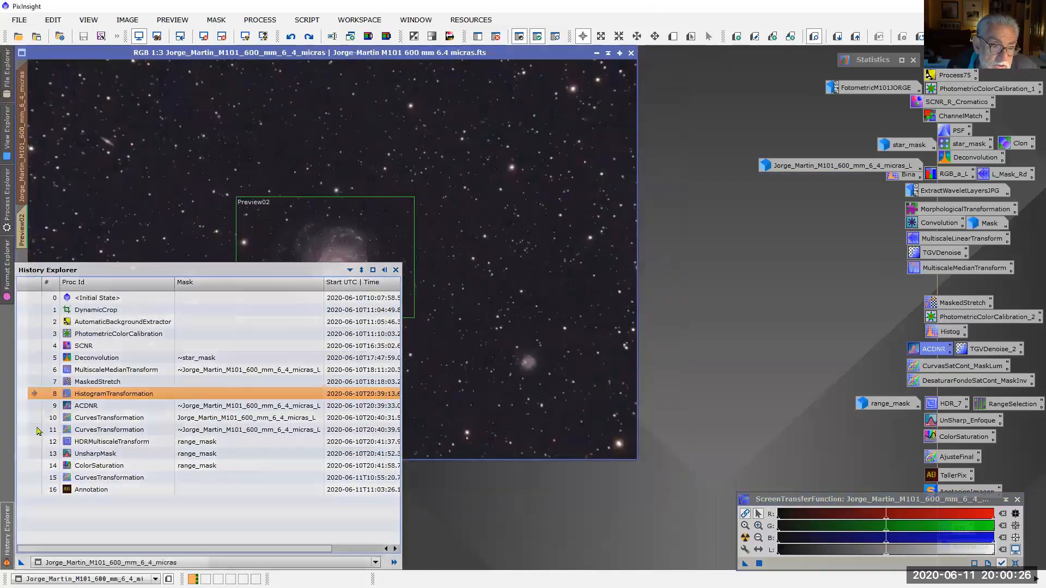
pyautogui.doubleClick(76, 406)
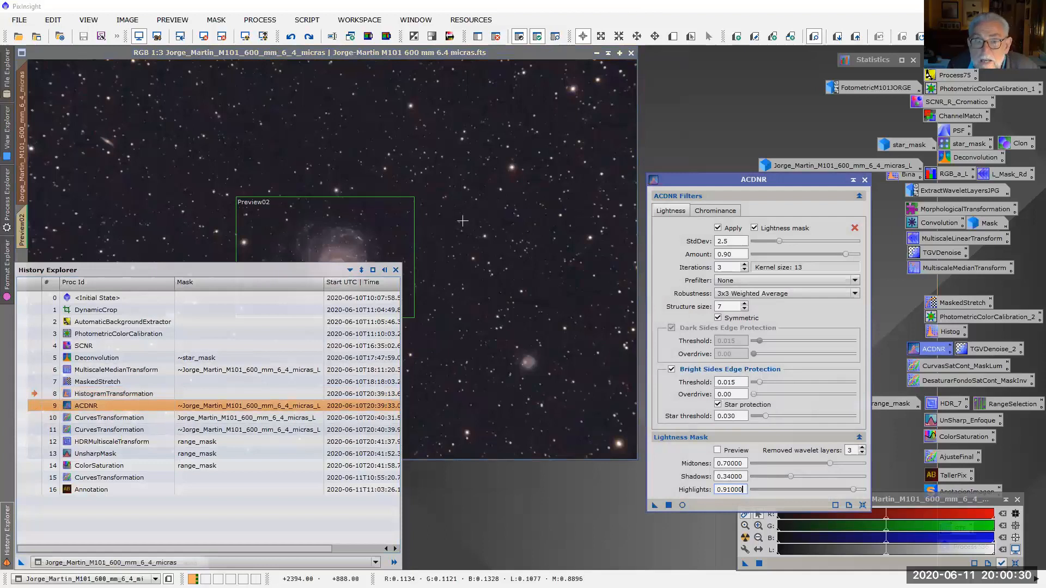
pyautogui.click(10, 555)
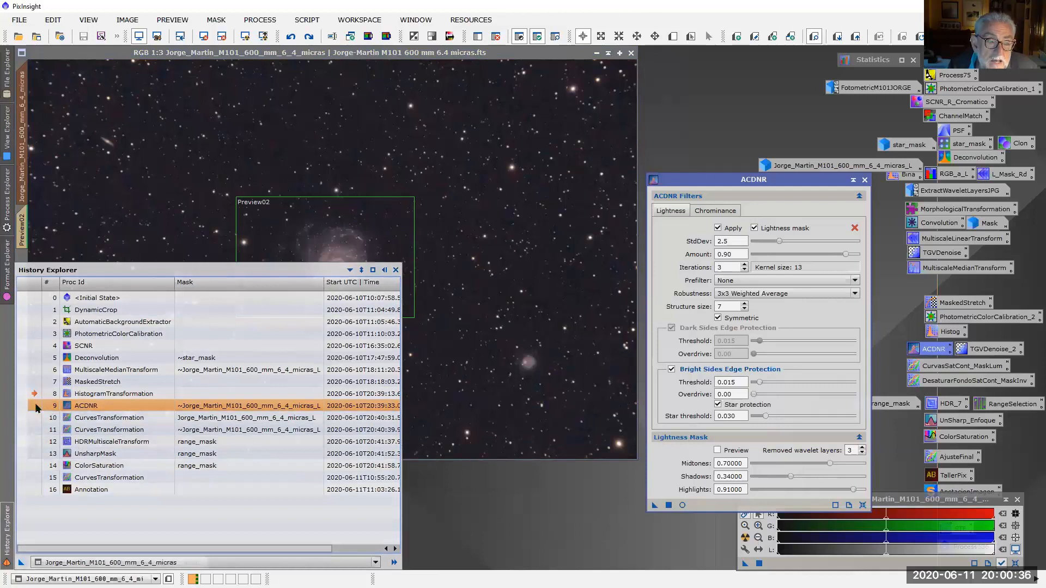
pyautogui.doubleClick(35, 408)
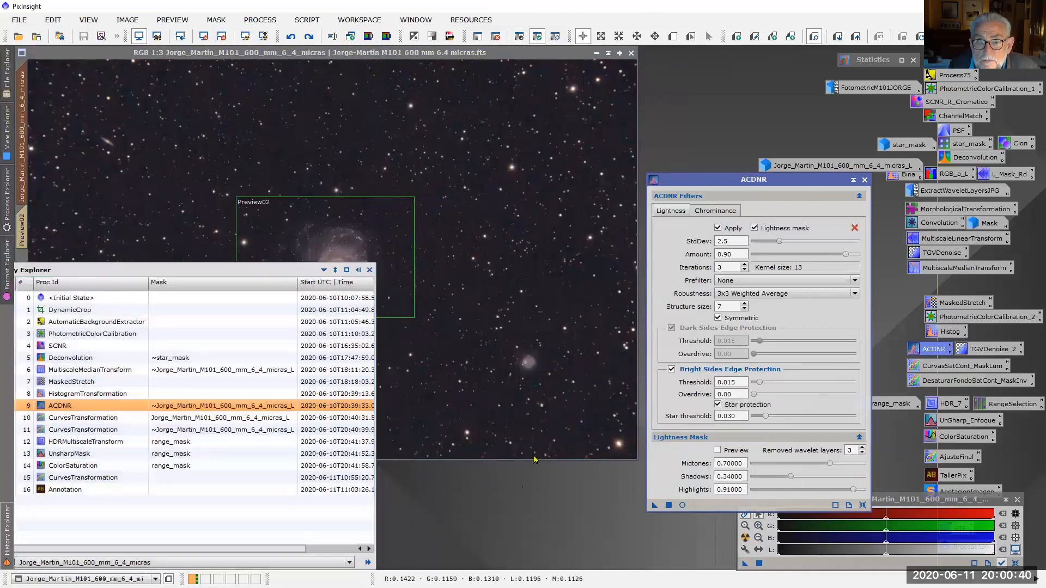
# Step: Compare the sky background at 3:1 before and after ACDNR while reviewing its Chrominance settings, and close ACDNR
pyautogui.hotkey('ctrl', '1')
pyautogui.scroll(2, 557, 284)
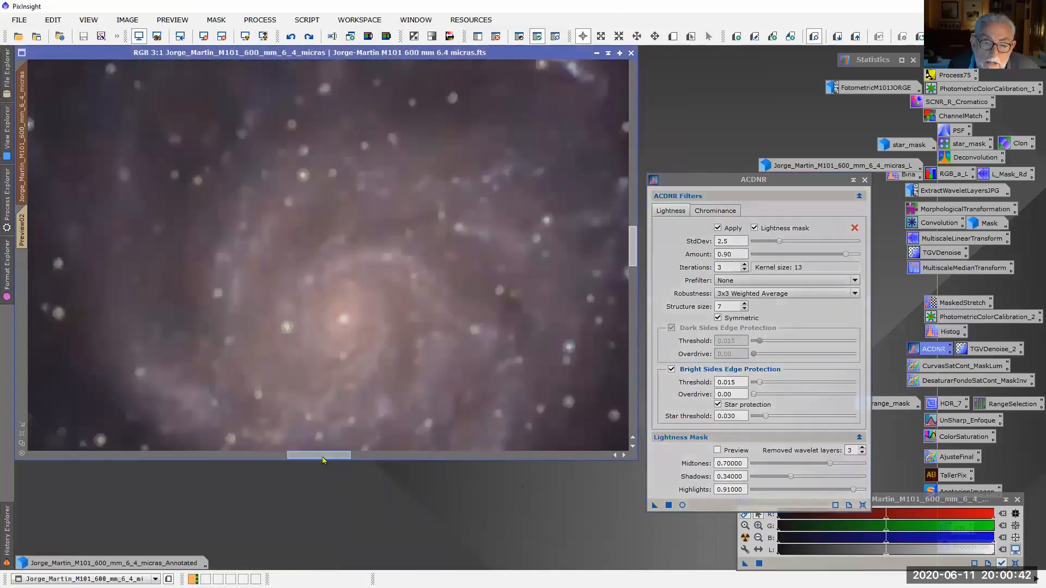
pyautogui.click(561, 455)
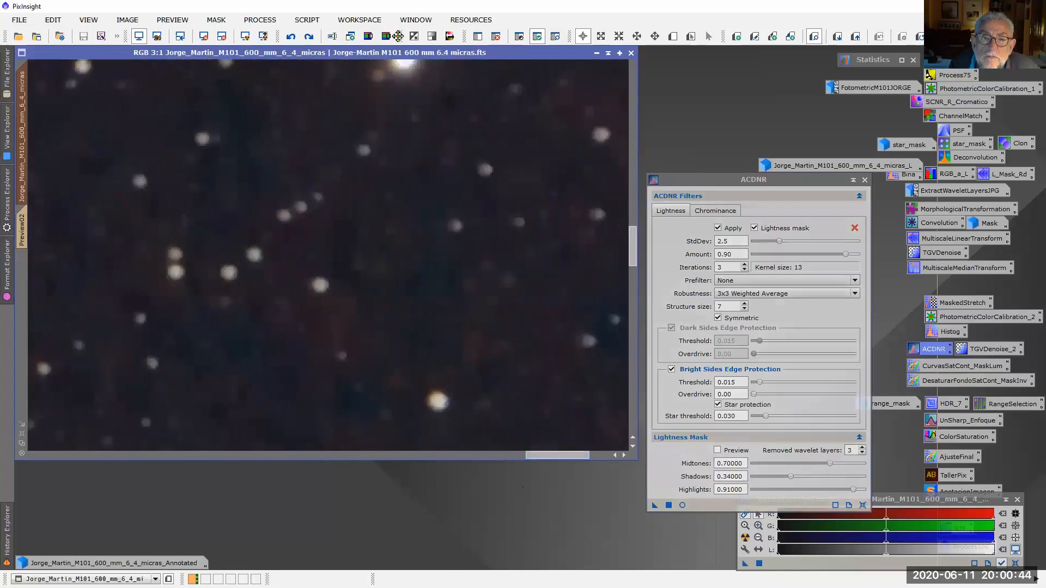
pyautogui.click(291, 38)
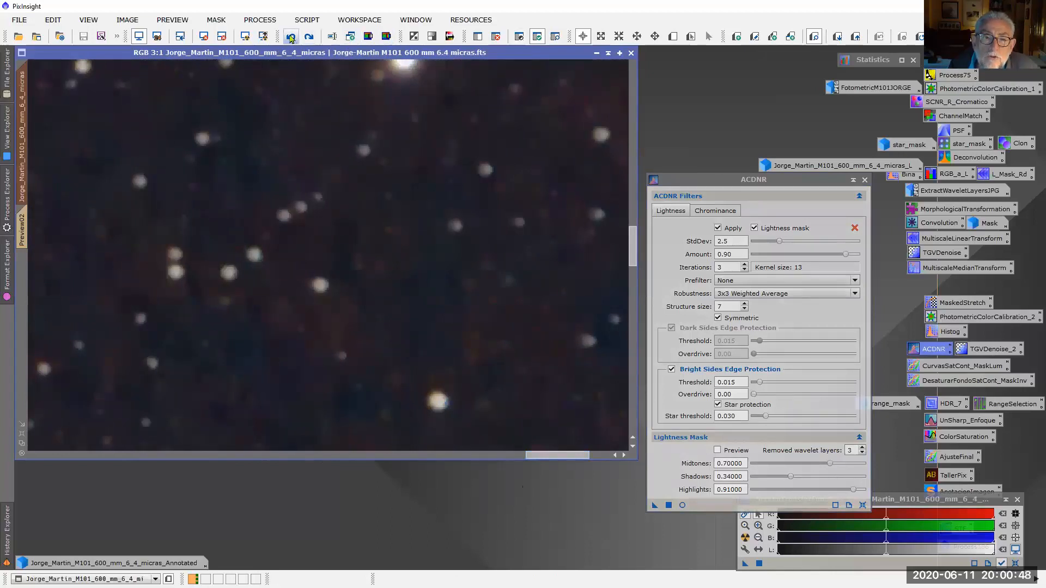
pyautogui.click(706, 212)
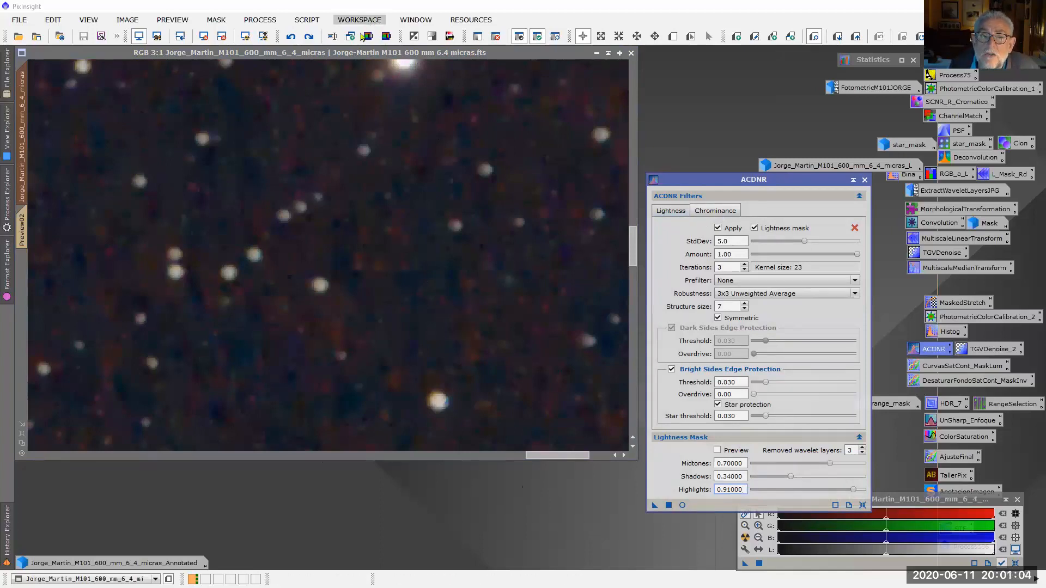
pyautogui.click(309, 38)
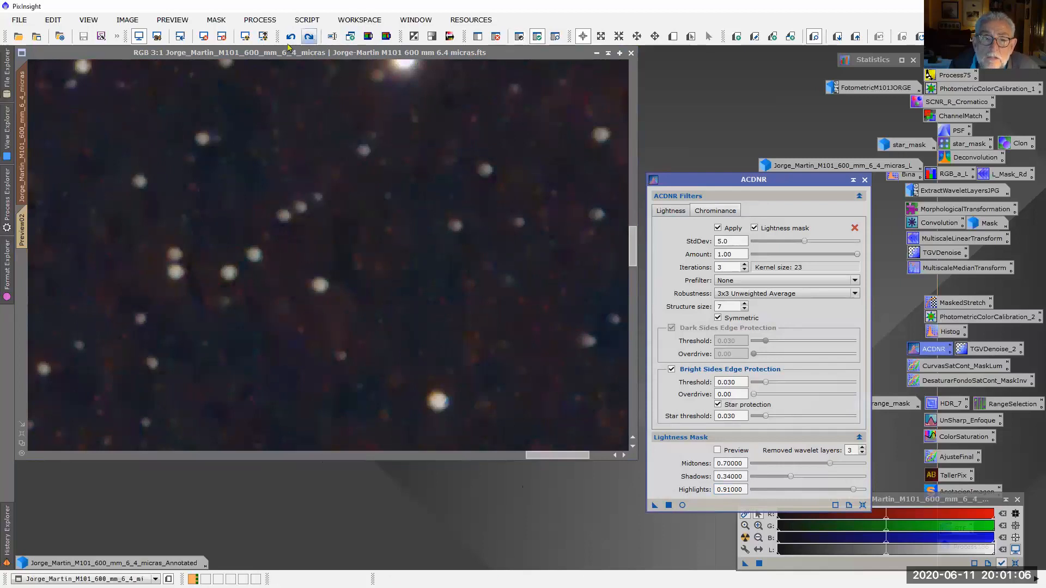
pyautogui.click(291, 38)
pyautogui.click(309, 39)
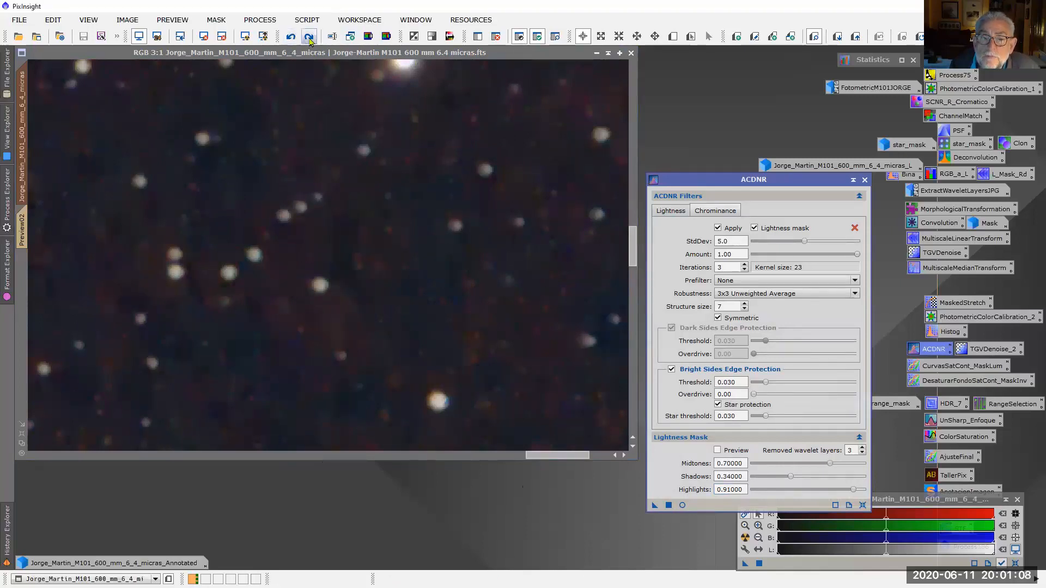
pyautogui.scroll(-4, 442, 313)
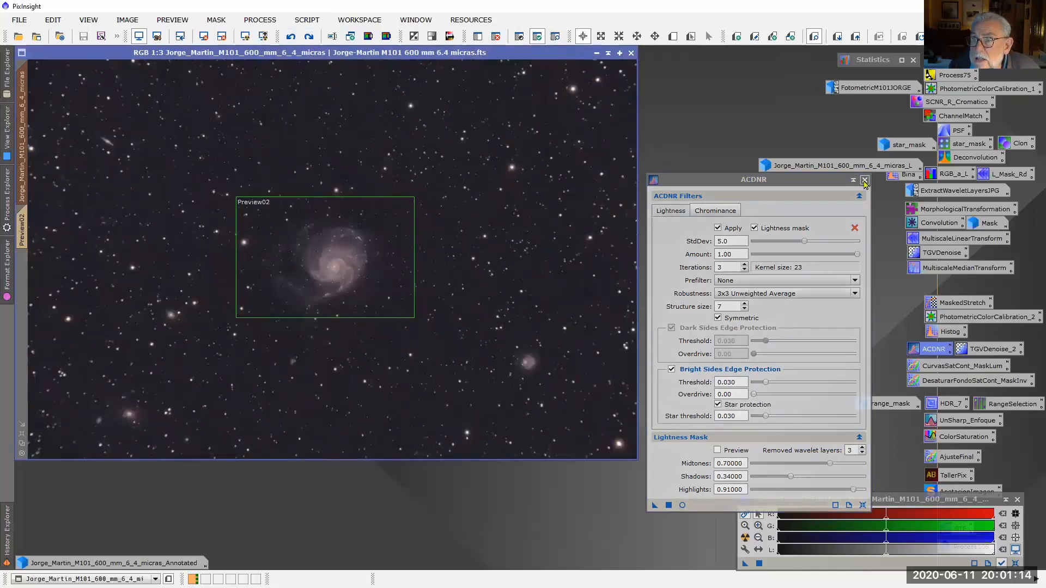
pyautogui.click(864, 181)
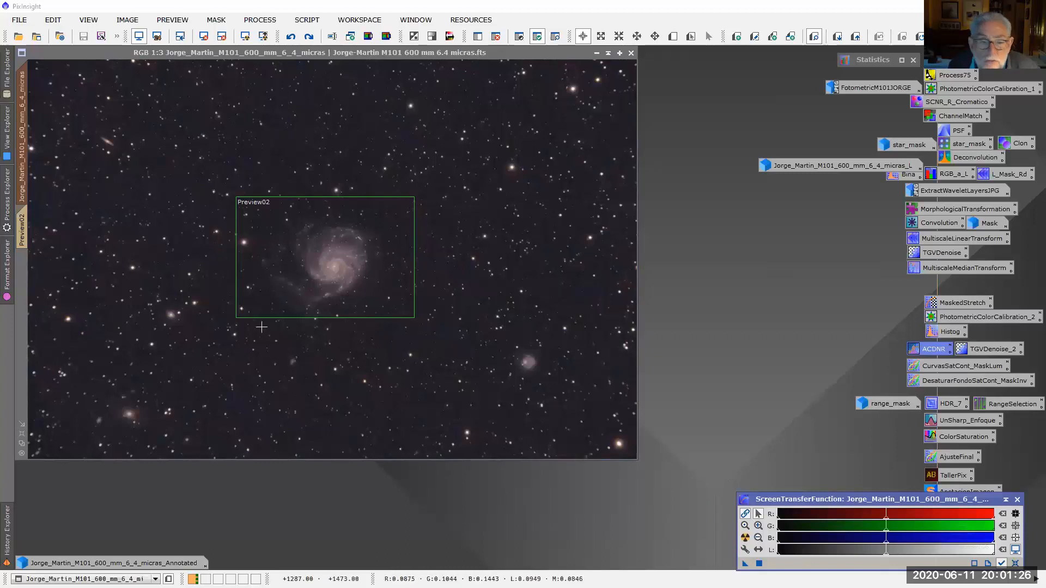
# Step: Open the first recorded CurvesTransformation, check the mask on the main image, and advance its history to that state
pyautogui.click(7, 539)
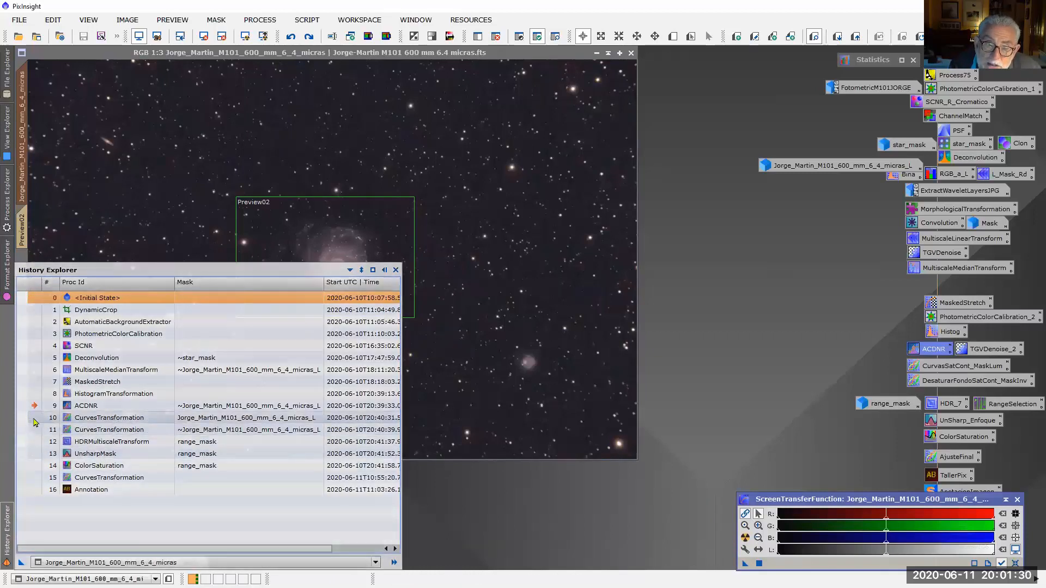
pyautogui.doubleClick(84, 419)
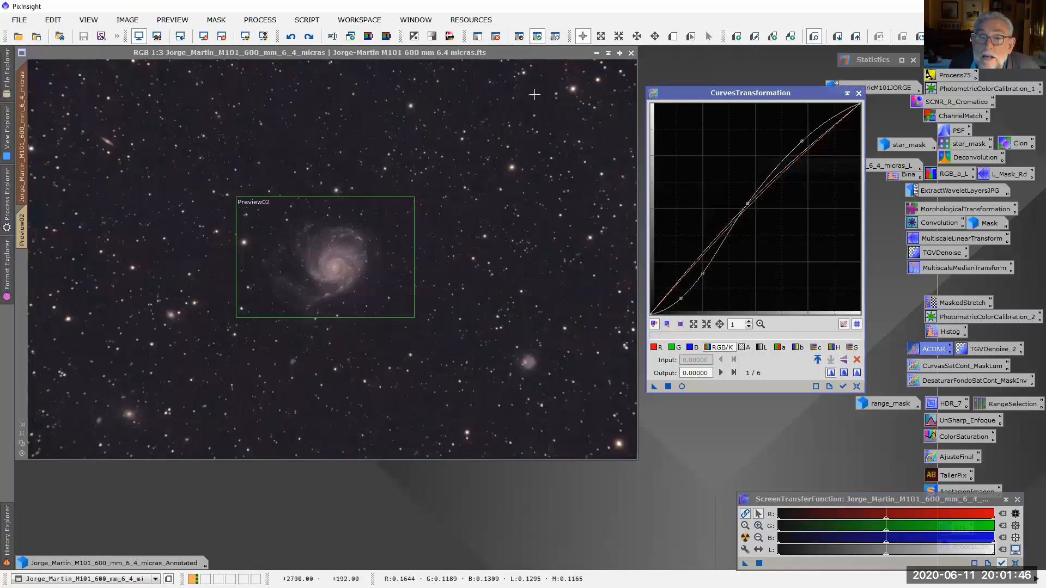
pyautogui.click(554, 37)
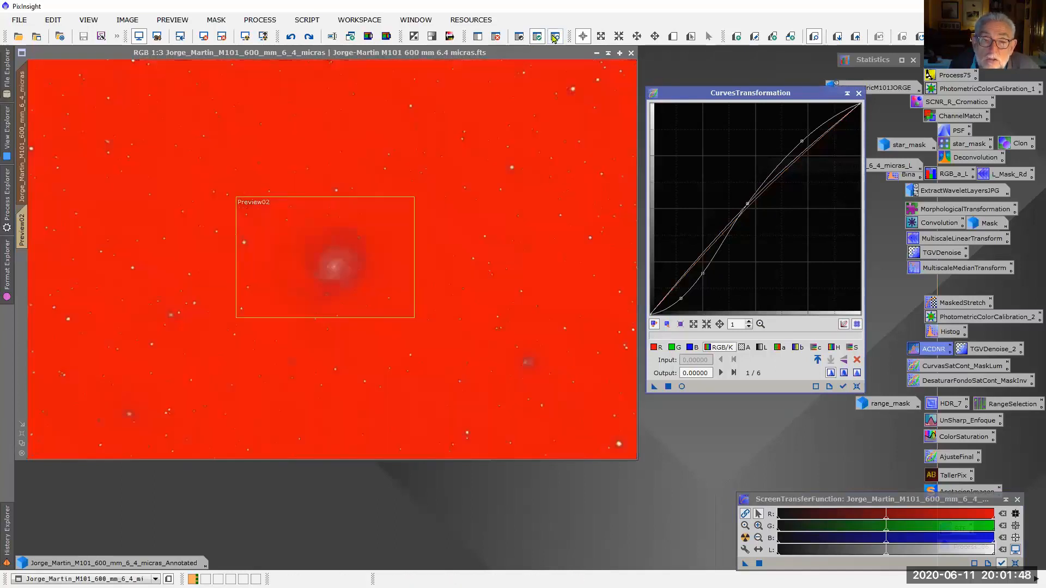
pyautogui.click(555, 36)
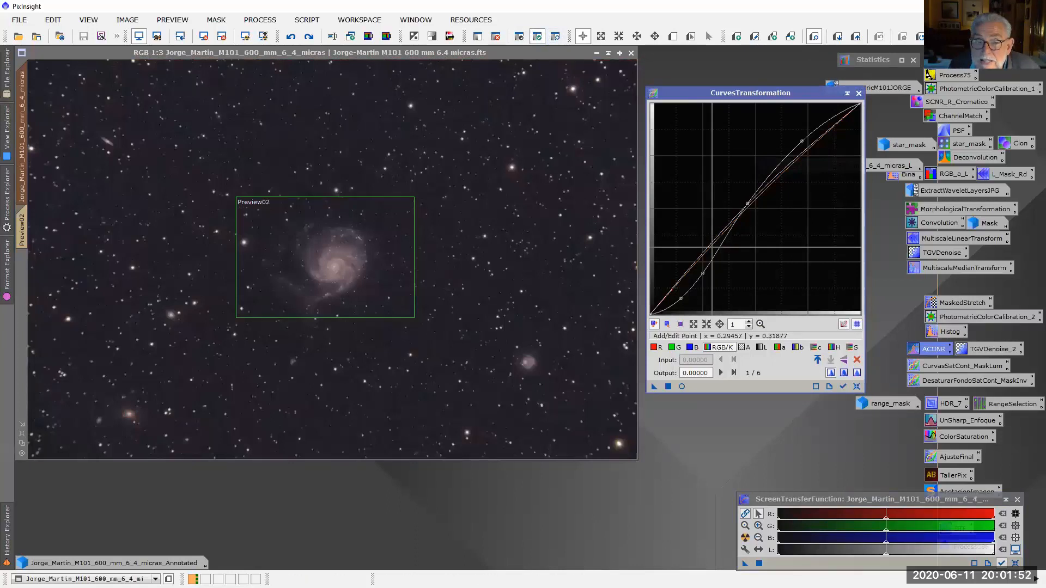
pyautogui.click(5, 529)
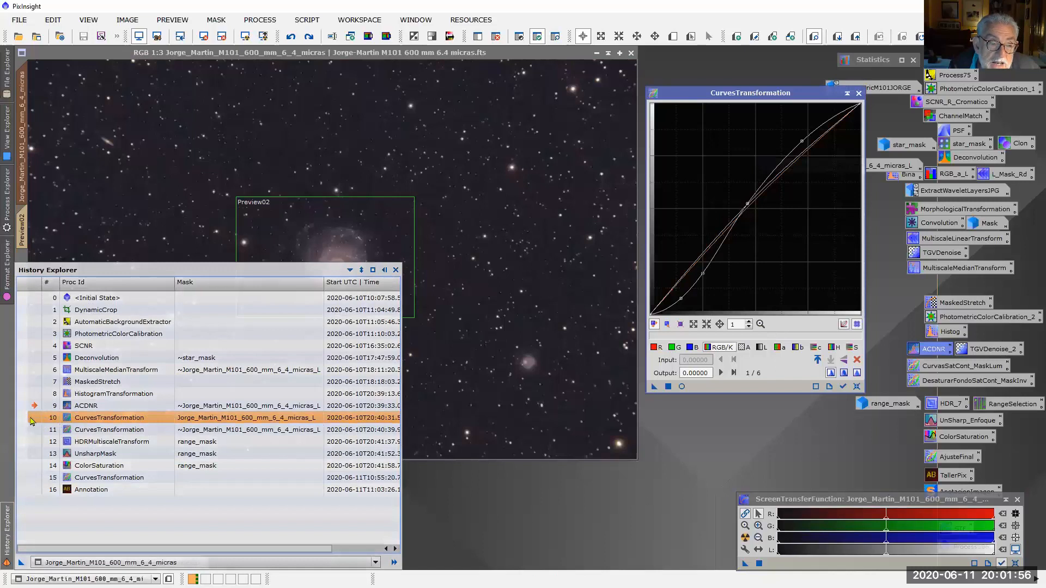
pyautogui.doubleClick(32, 419)
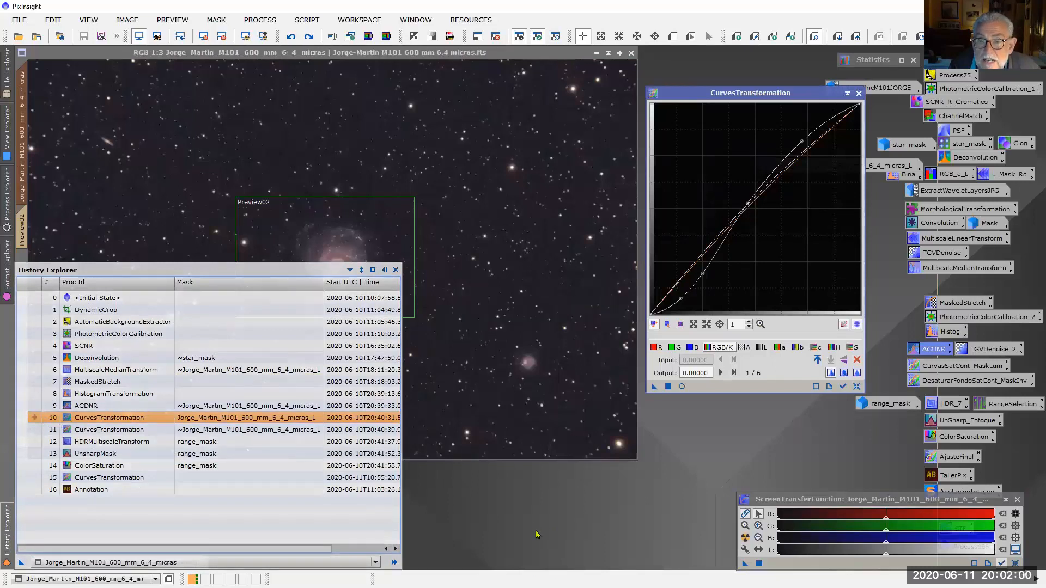
# Step: Compare the galaxy at 1:1 before and after the first CurvesTransformation, and return the view to 1:3
pyautogui.scroll(-2, 350, 270)
pyautogui.scroll(5, 351, 271)
pyautogui.scroll(-1, 373, 302)
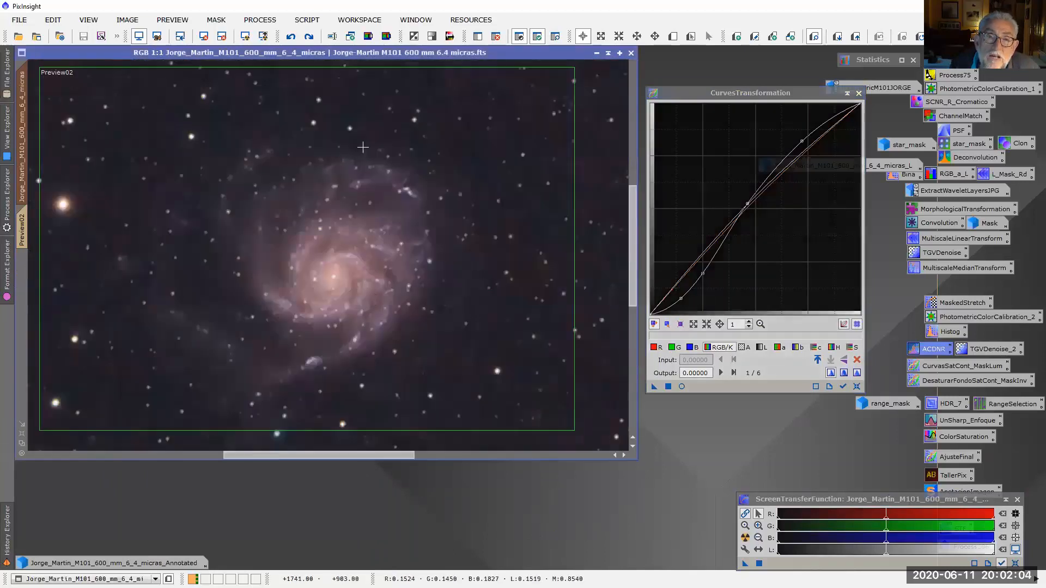
pyautogui.click(290, 36)
pyautogui.click(308, 36)
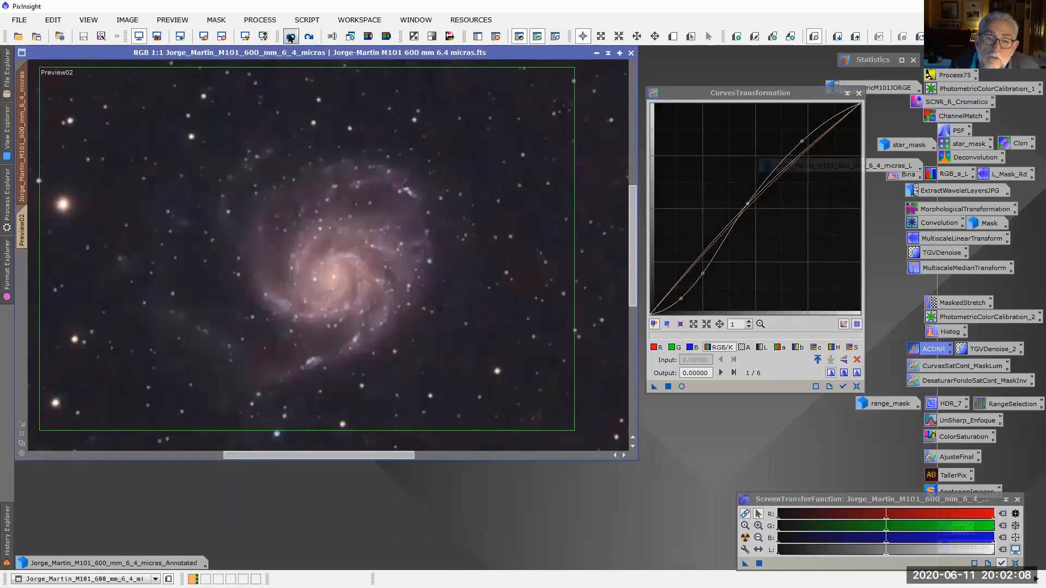
pyautogui.click(290, 36)
pyautogui.click(308, 37)
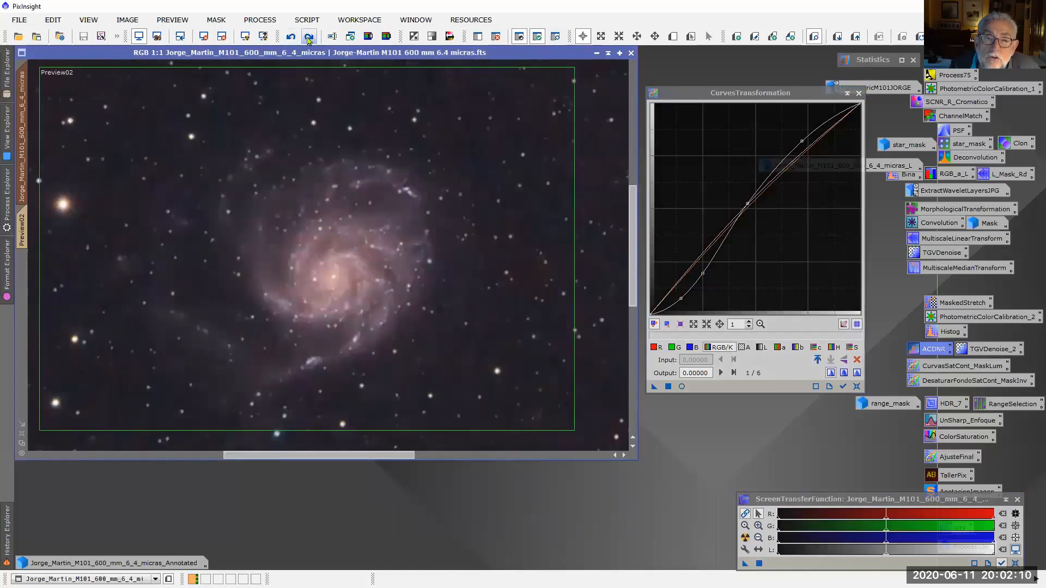
pyautogui.click(289, 36)
pyautogui.click(308, 37)
pyautogui.scroll(-2, 441, 297)
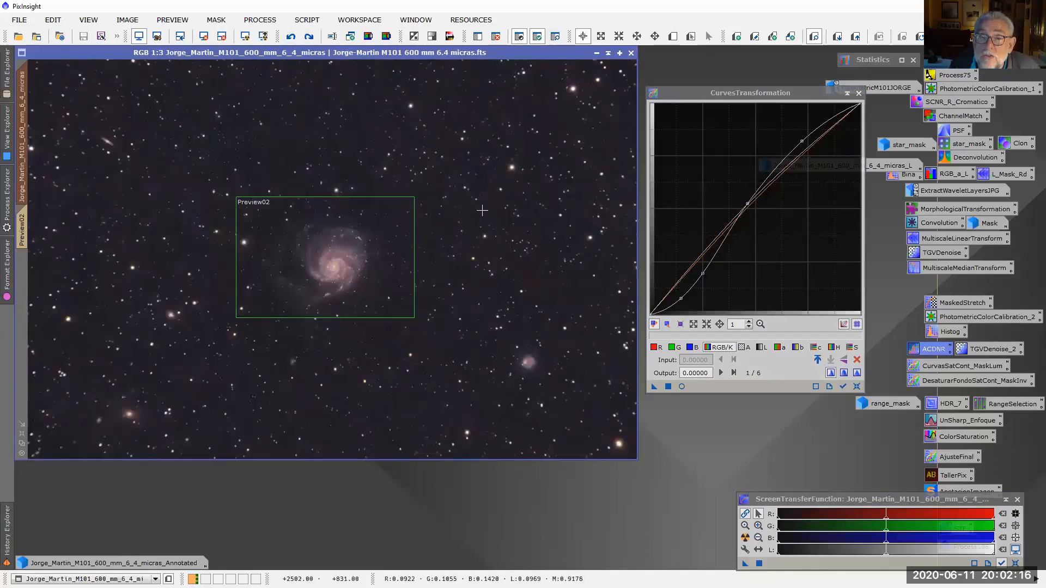
# Step: Open the second recorded CurvesTransformation from the main image's history and check the mask overlay on the image
pyautogui.click(5, 539)
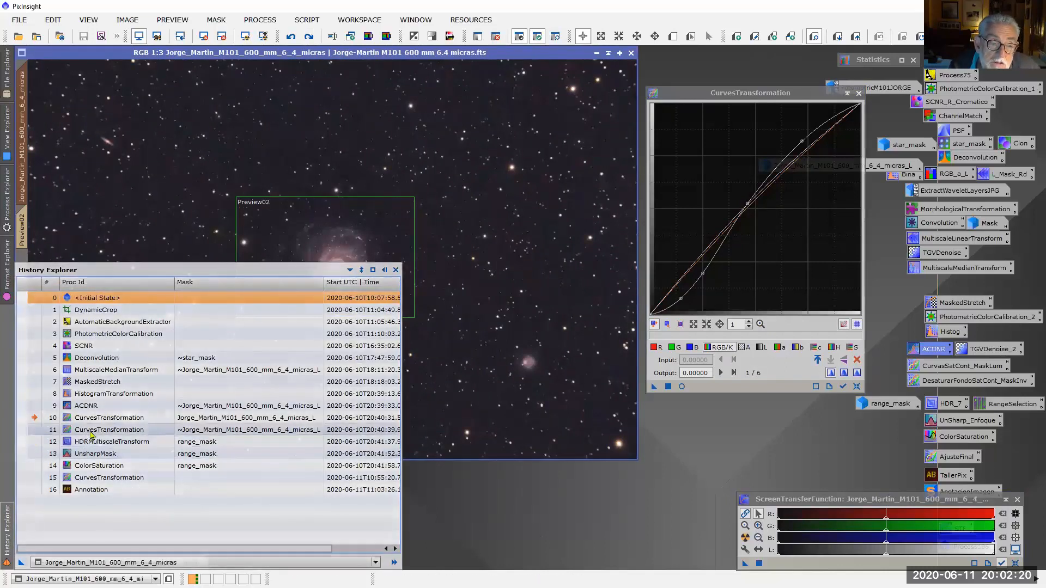
pyautogui.click(92, 434)
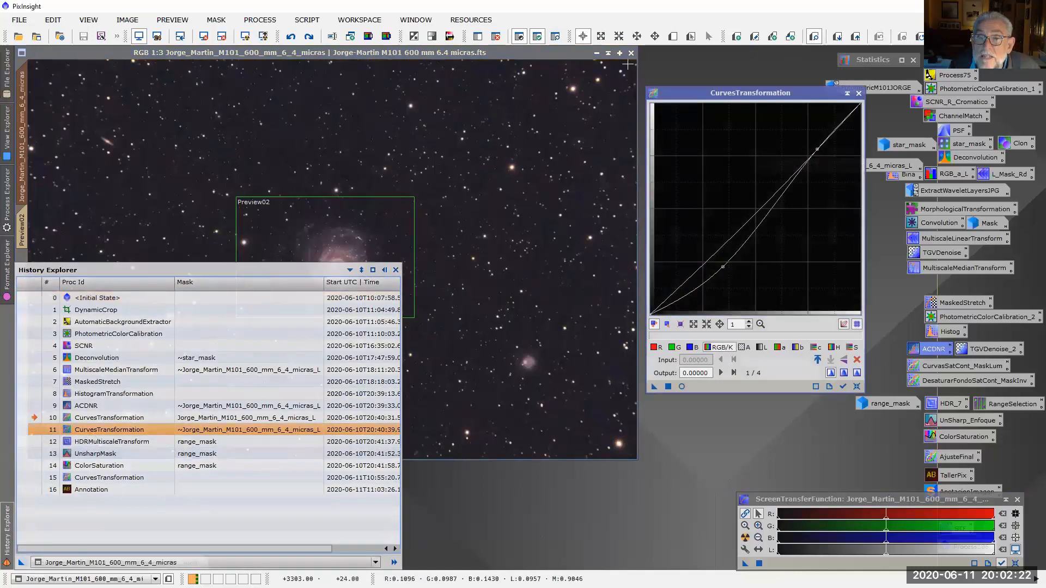
pyautogui.click(554, 37)
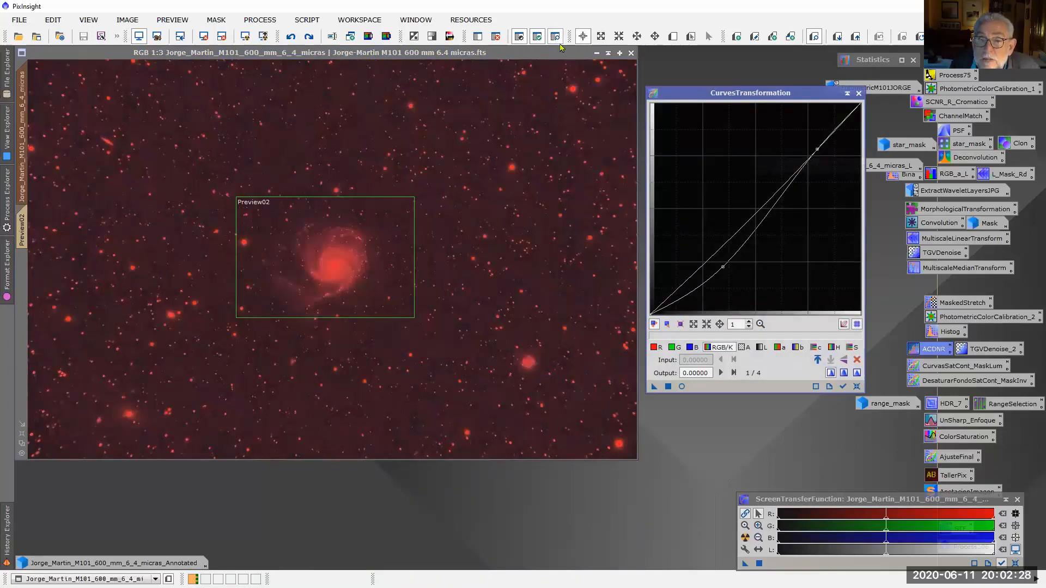
pyautogui.moveTo(9, 536)
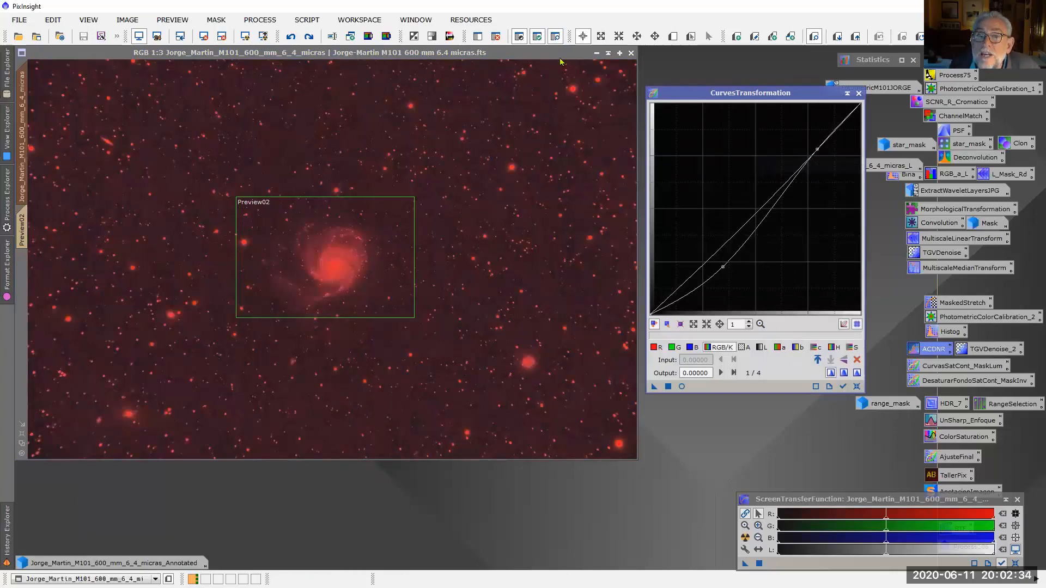
pyautogui.click(555, 36)
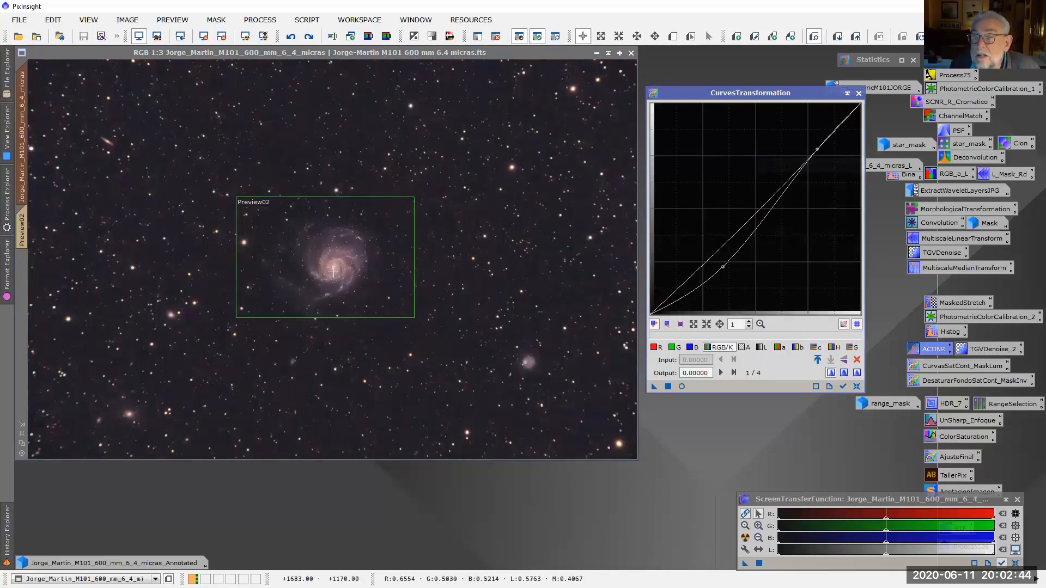
# Step: Compare the image with and without the second CurvesTransformation in a real-time preview
pyautogui.click(682, 387)
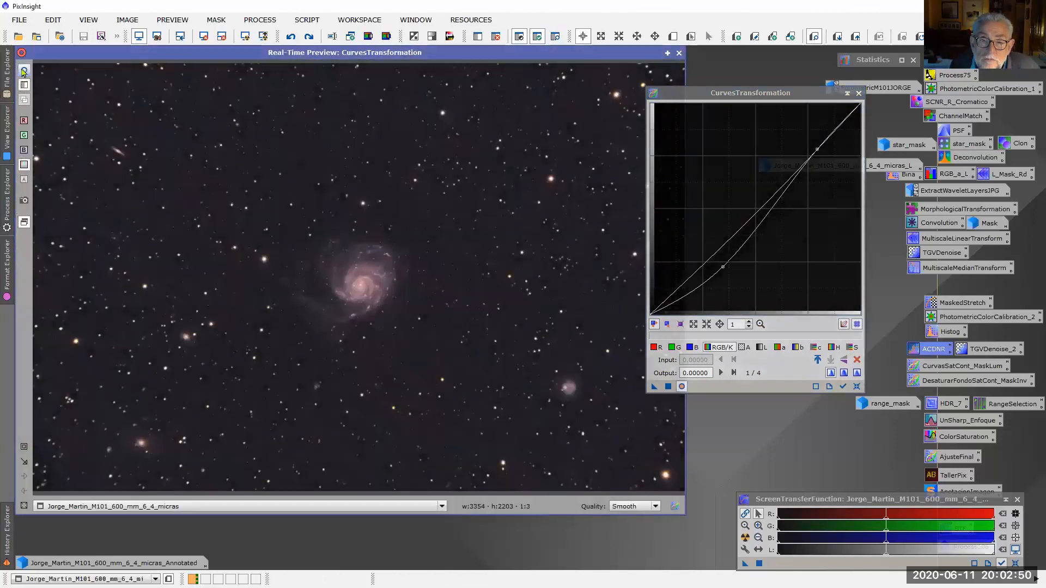
pyautogui.click(23, 72)
pyautogui.click(23, 71)
pyautogui.click(23, 71)
pyautogui.click(23, 71)
pyautogui.click(24, 71)
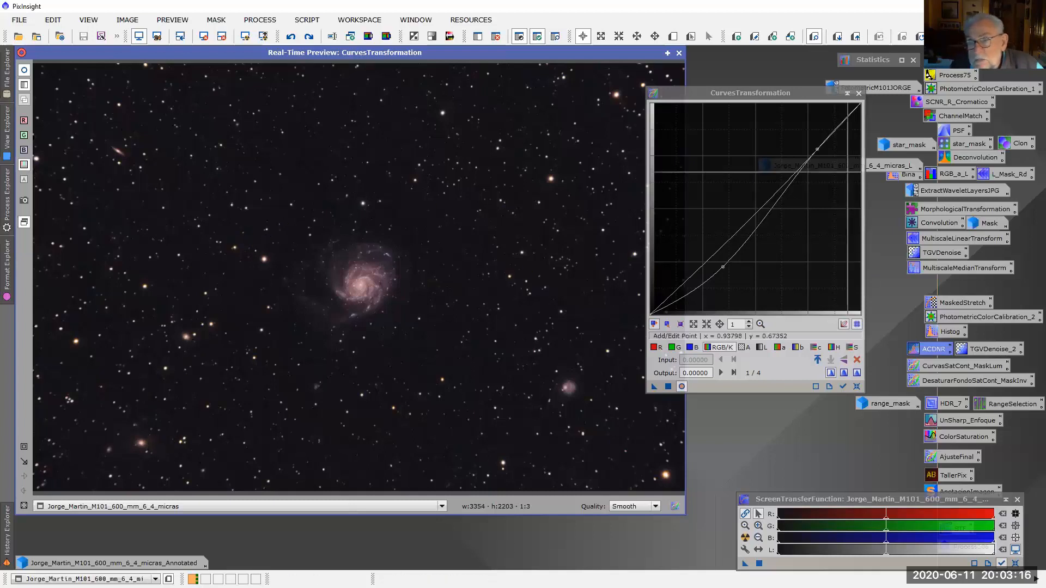
# Step: Advance the main image's history to the second CurvesTransformation state, and close the process window and the real-time preview
pyautogui.click(6, 539)
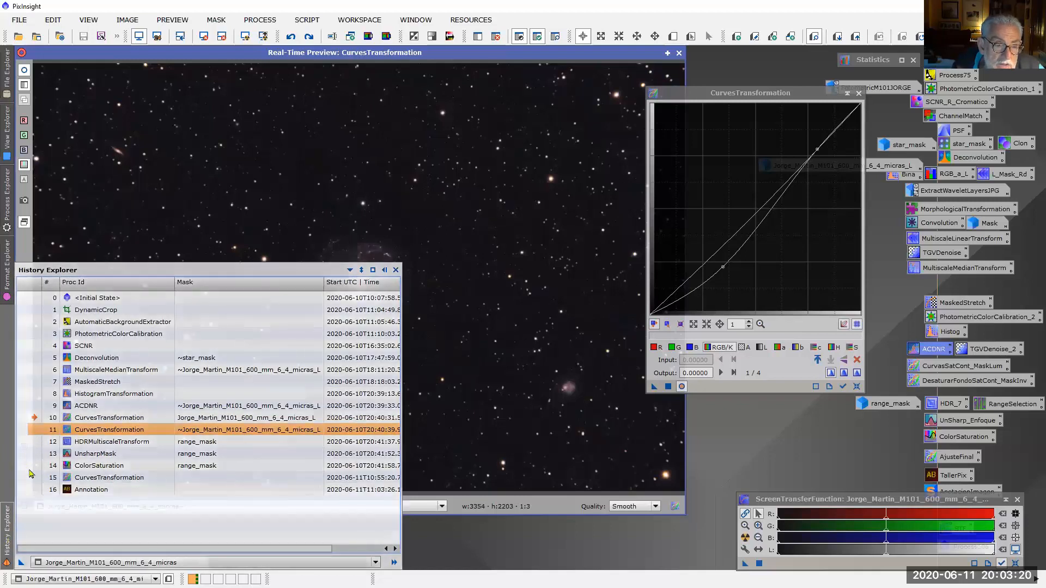
pyautogui.click(30, 457)
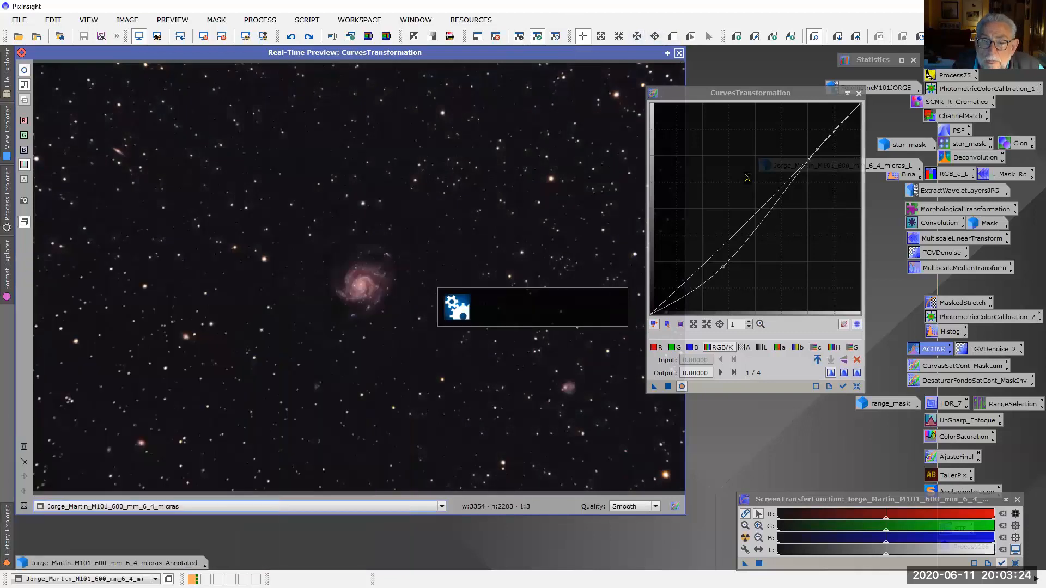
pyautogui.click(858, 93)
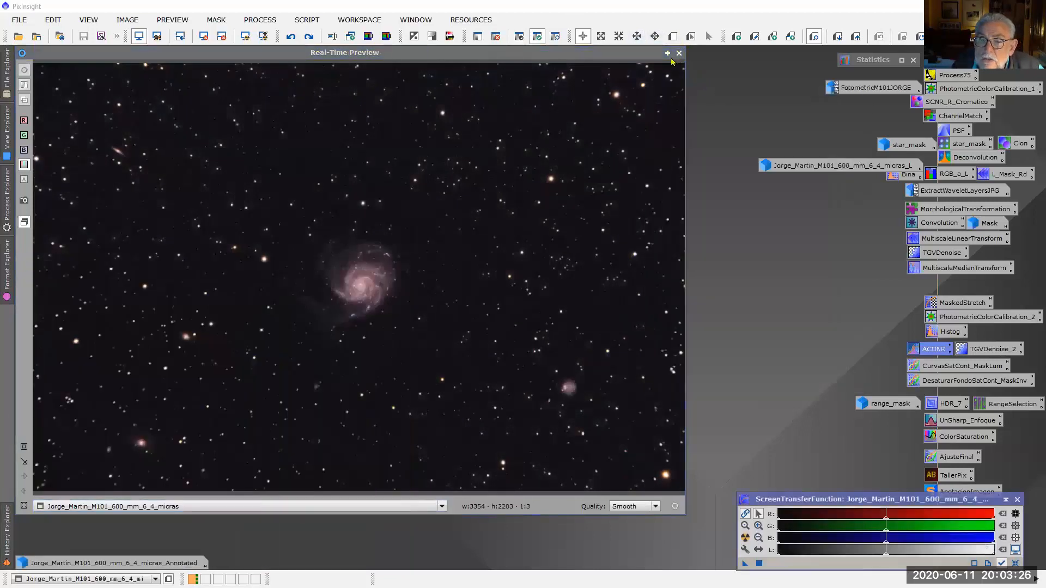
pyautogui.click(678, 53)
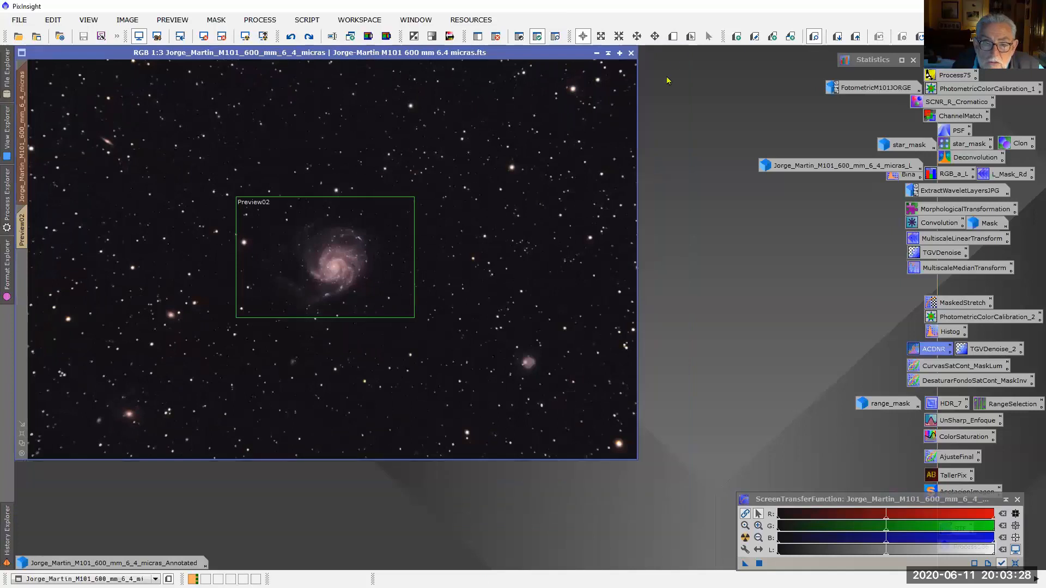
# Step: Examine the galaxy's arms and core at 1:1 after the second CurvesTransformation
pyautogui.scroll(1, 422, 277)
pyautogui.scroll(1, 521, 283)
pyautogui.scroll(-1, 522, 283)
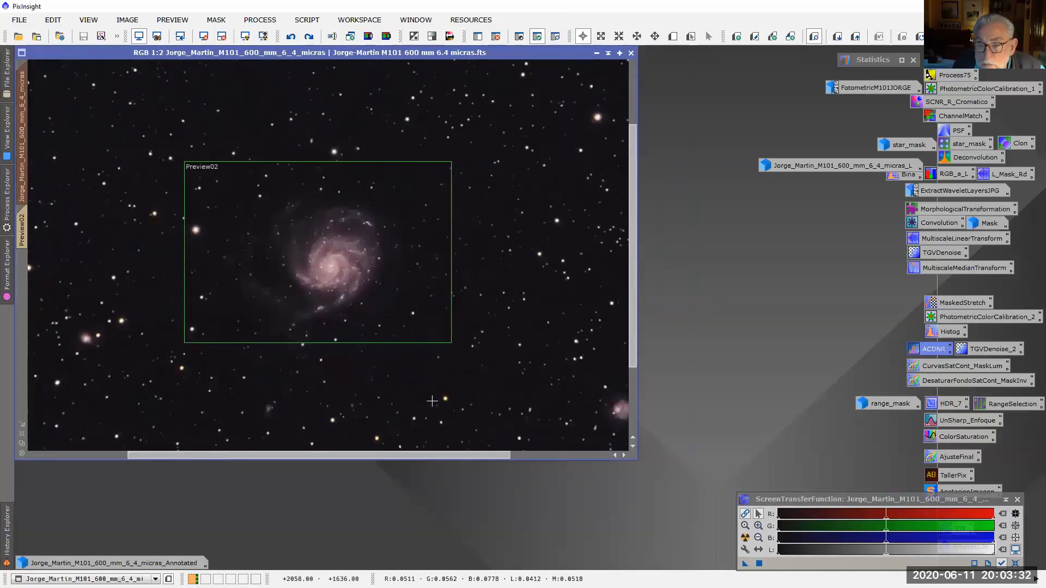
pyautogui.scroll(1, 431, 400)
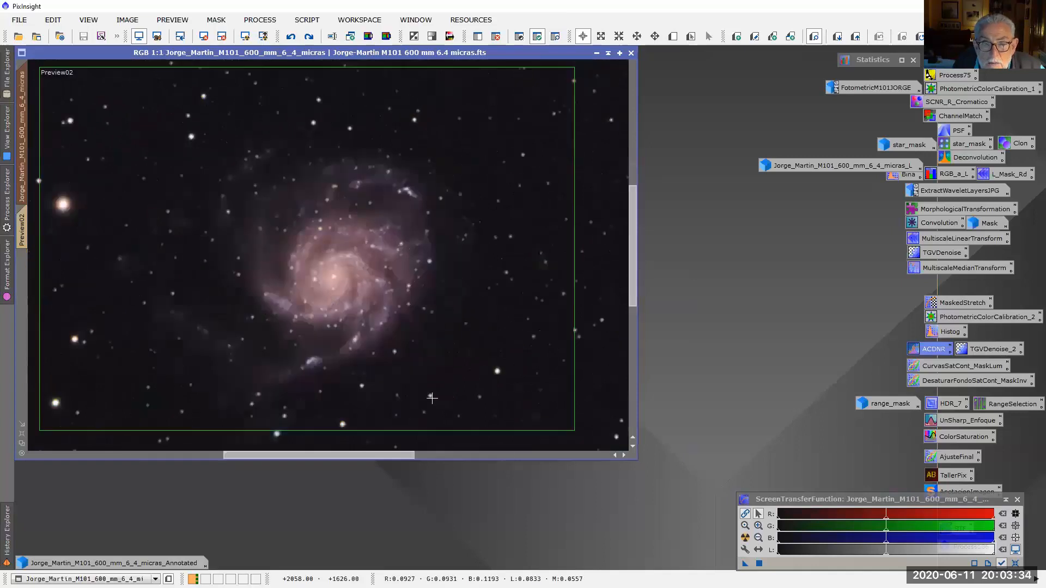
pyautogui.scroll(-2, 428, 381)
pyautogui.scroll(3, 423, 351)
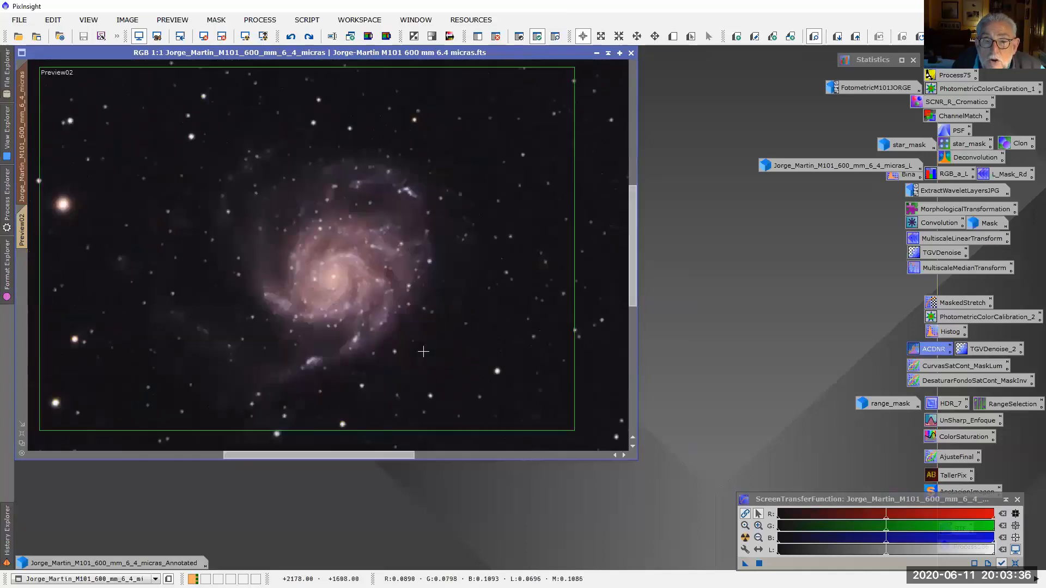
pyautogui.scroll(-1, 423, 352)
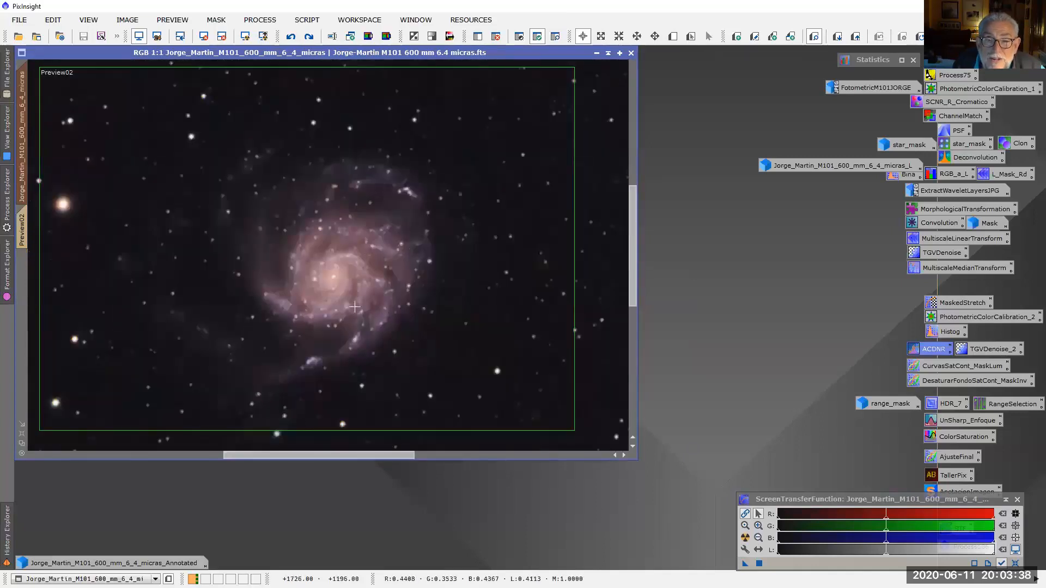
# Step: Open the recorded HDRMultiscaleTransform from the main image's history, clear of the galaxy, and expand its Deringing settings
pyautogui.click(7, 539)
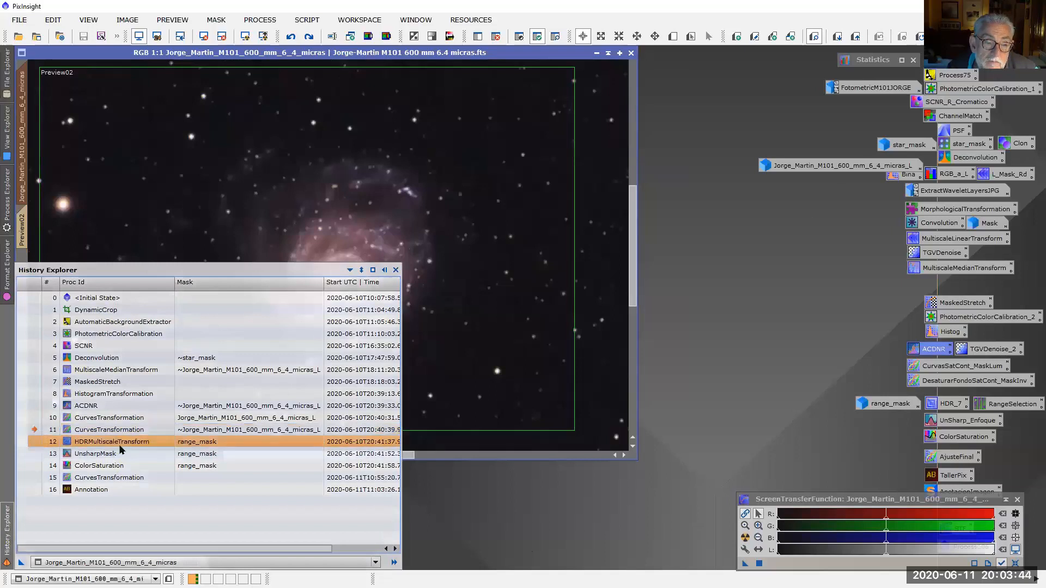
pyautogui.doubleClick(120, 445)
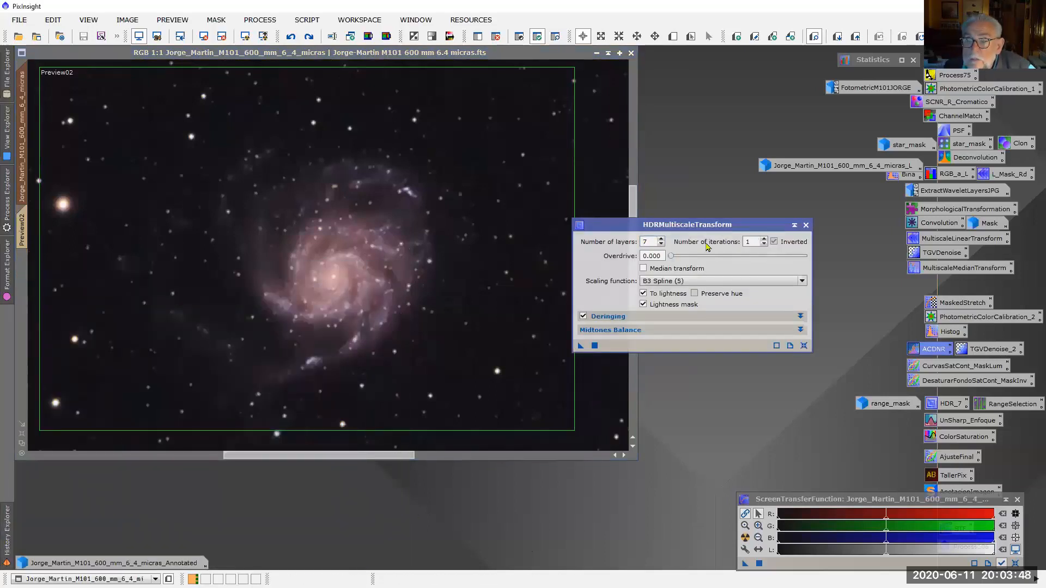
pyautogui.moveTo(749, 228); pyautogui.dragTo(792, 226)
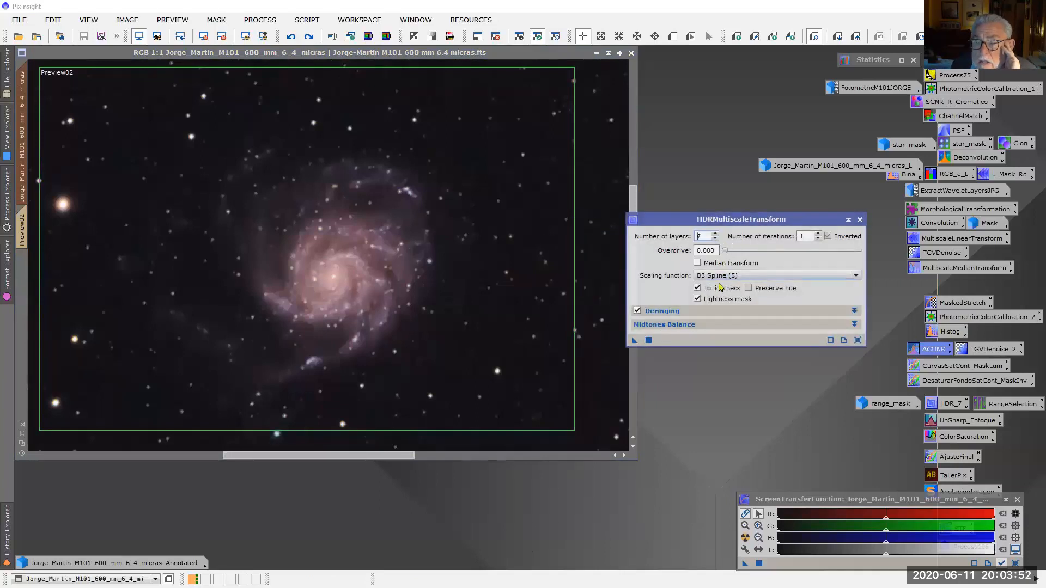
pyautogui.click(854, 311)
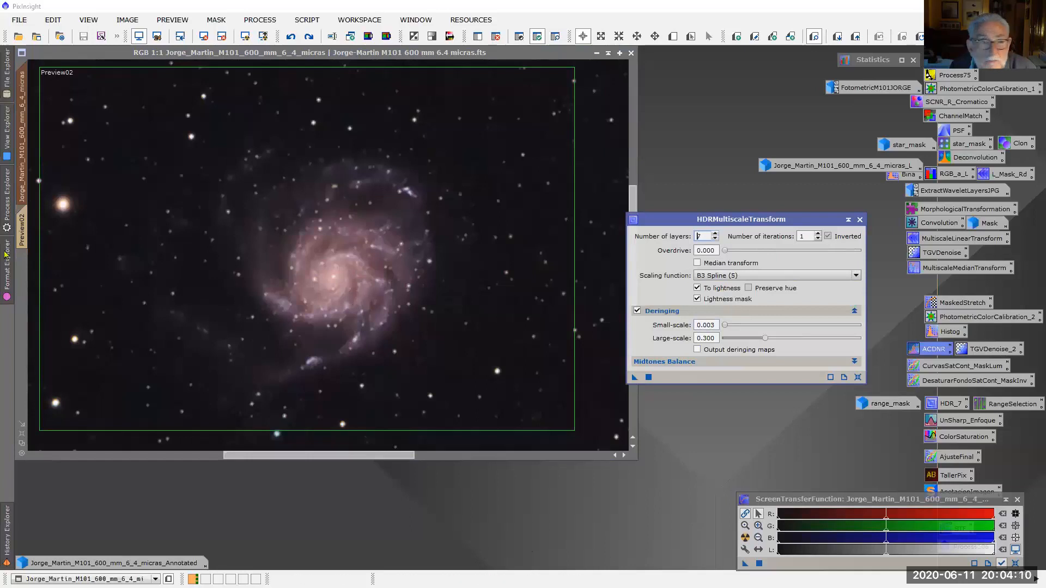
# Step: Switch to Preview02 and apply HDRMultiscaleTransform to it with small-scale deringing set to 0.010
pyautogui.click(23, 225)
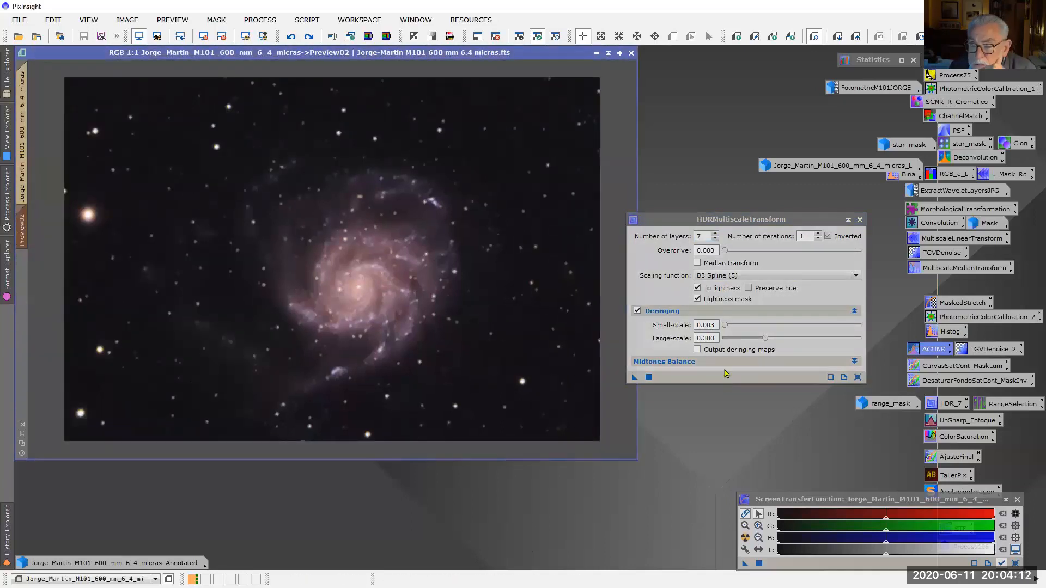
pyautogui.click(717, 324)
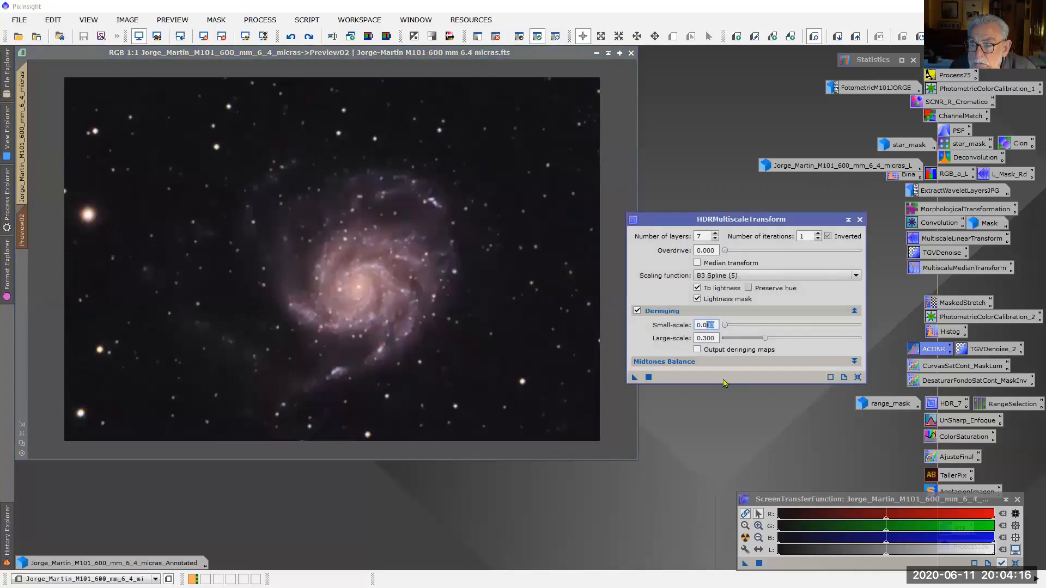
pyautogui.write('10')
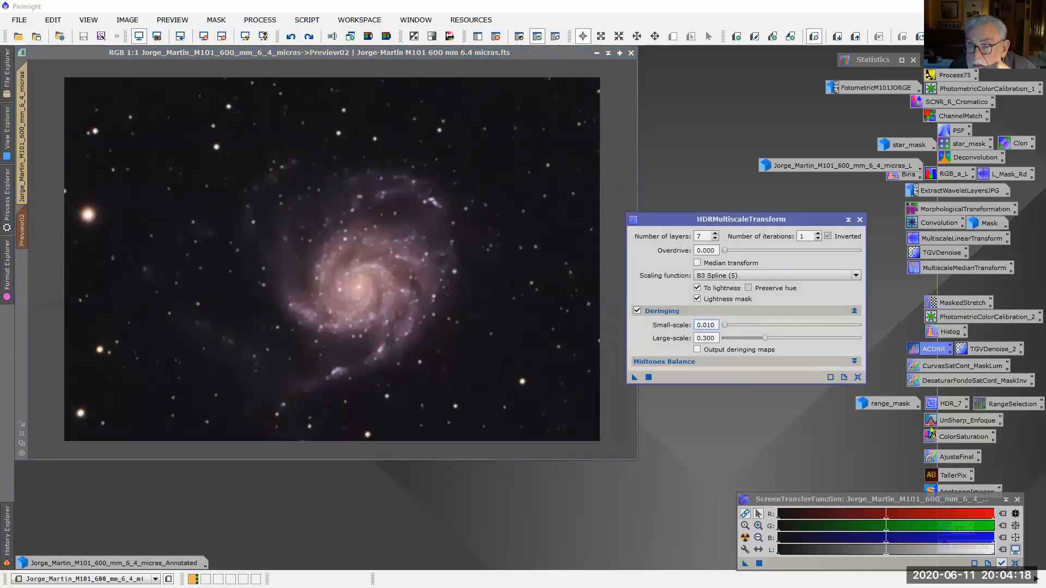
pyautogui.moveTo(633, 377); pyautogui.dragTo(397, 292)
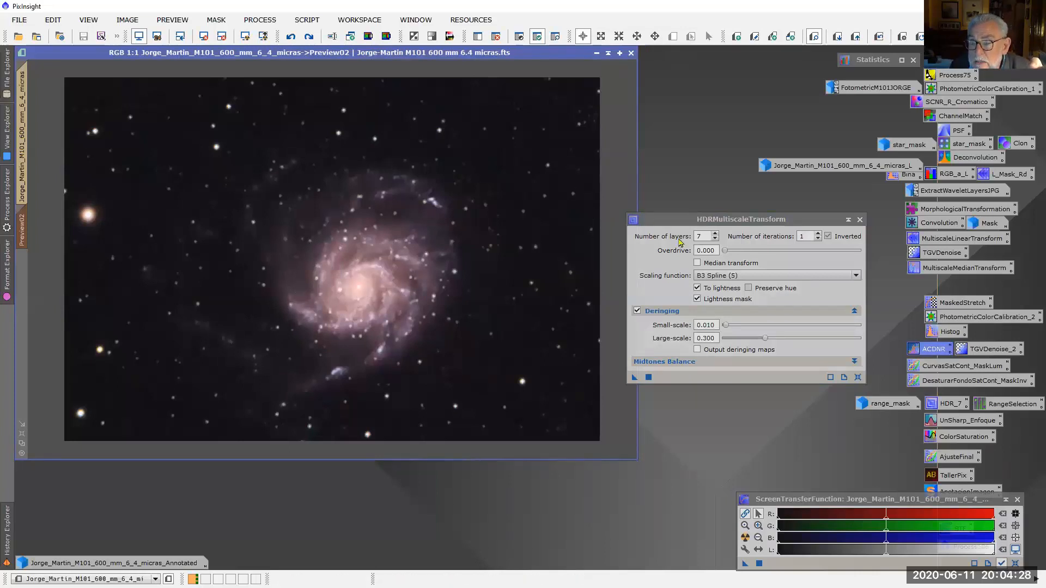
# Step: Set small-scale deringing to 0.003, reapply HDRMultiscaleTransform to Preview02, and compare the preview before and after
pyautogui.click(708, 325)
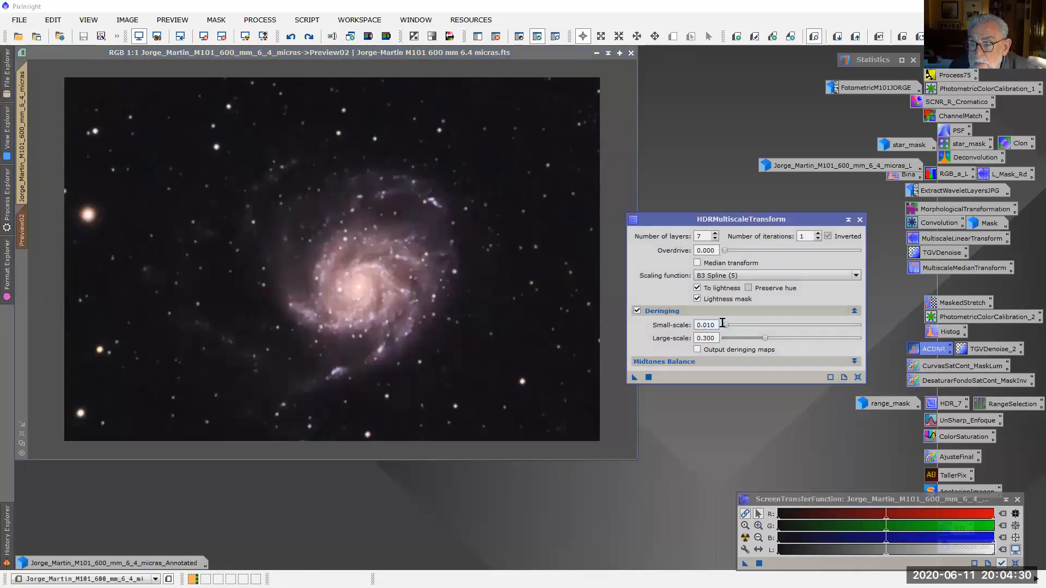
pyautogui.write('03')
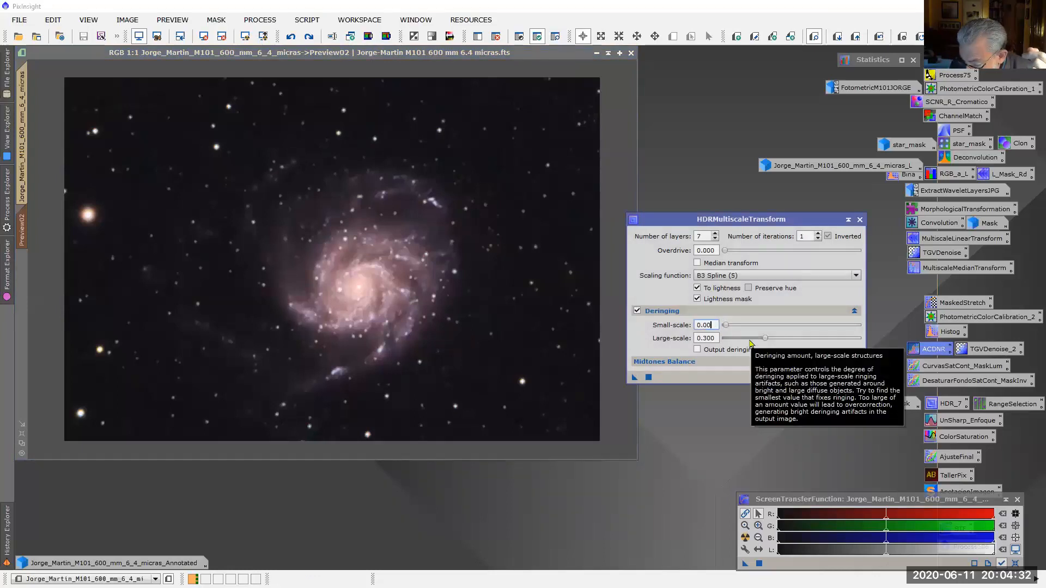
pyautogui.moveTo(634, 377); pyautogui.dragTo(432, 304)
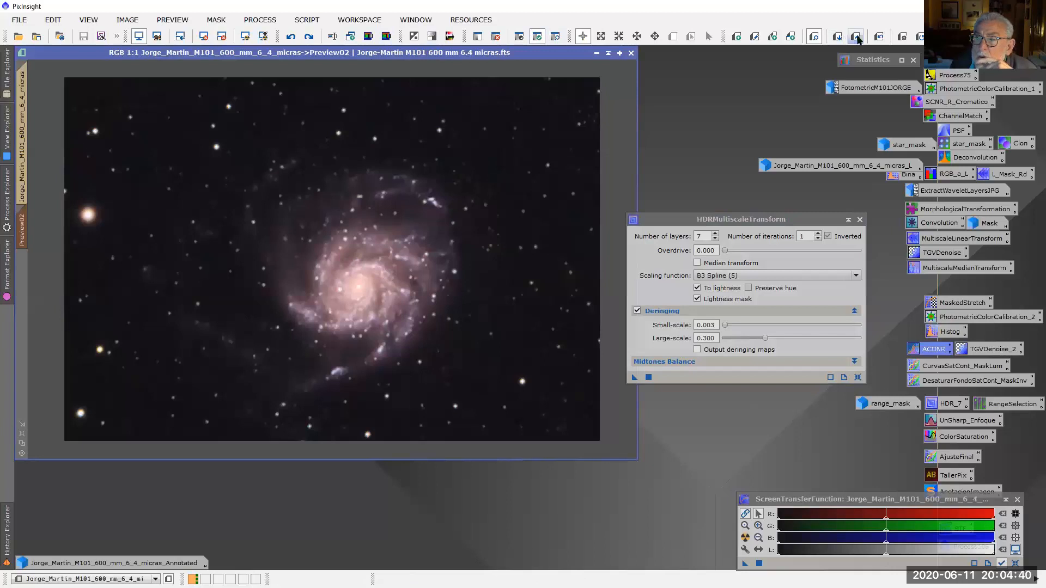
pyautogui.click(879, 37)
pyautogui.click(878, 37)
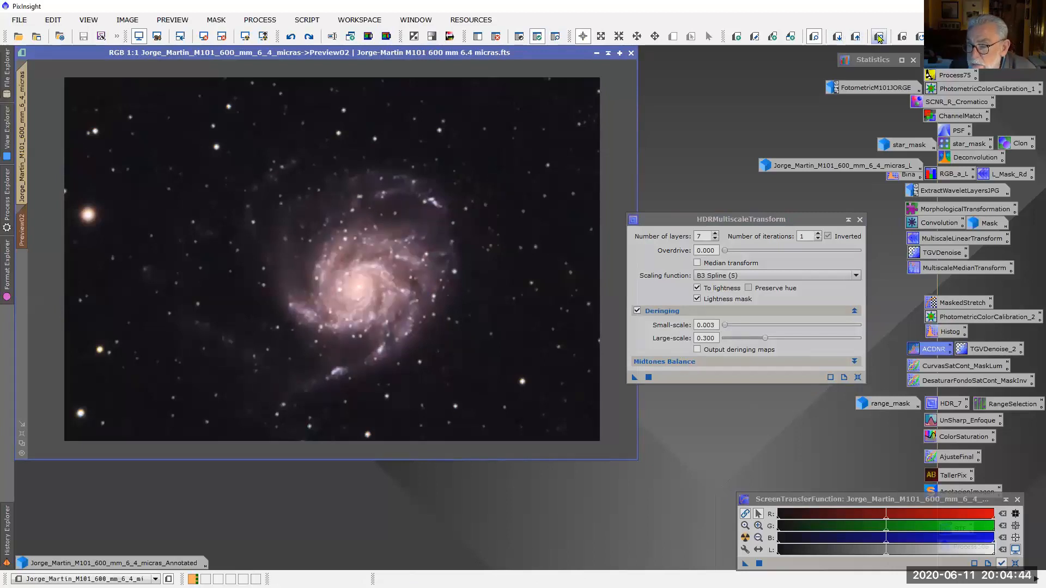
pyautogui.click(879, 36)
pyautogui.click(879, 37)
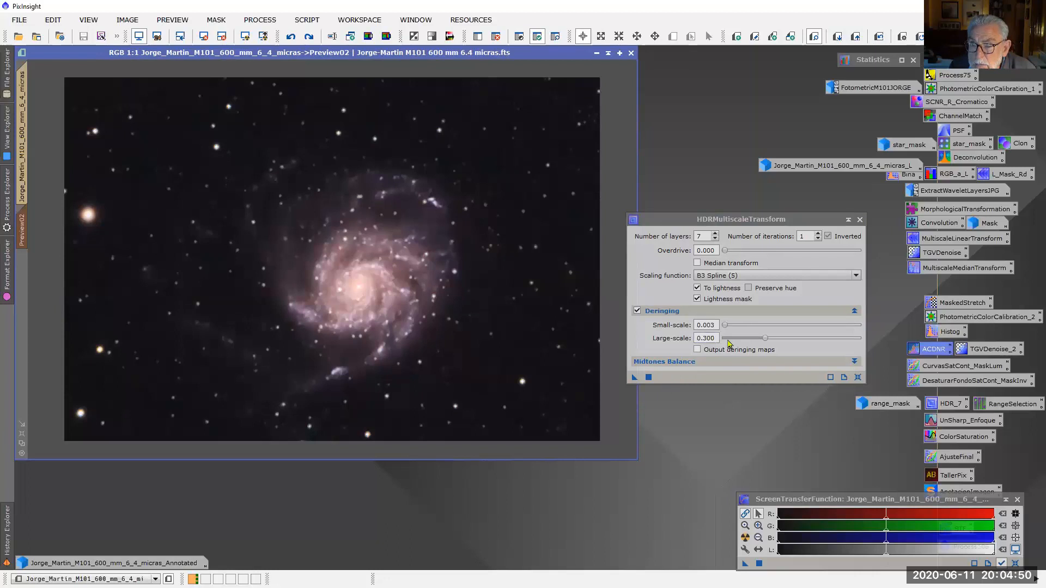
# Step: Set large-scale deringing to 0.0323 and reapply HDRMultiscaleTransform to Preview02
pyautogui.click(705, 341)
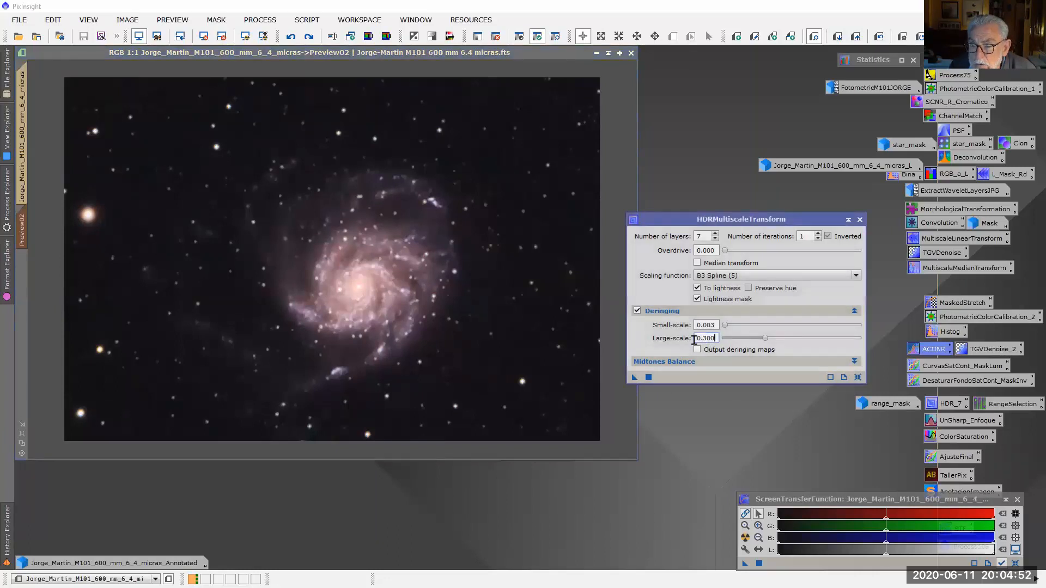
pyautogui.moveTo(704, 340); pyautogui.dragTo(726, 338)
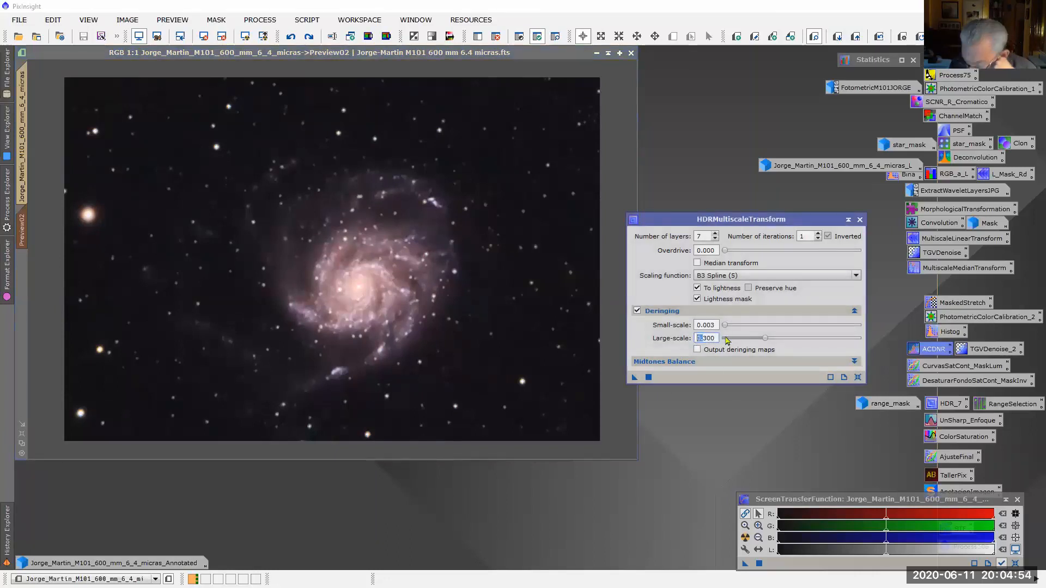
pyautogui.write('0.0323')
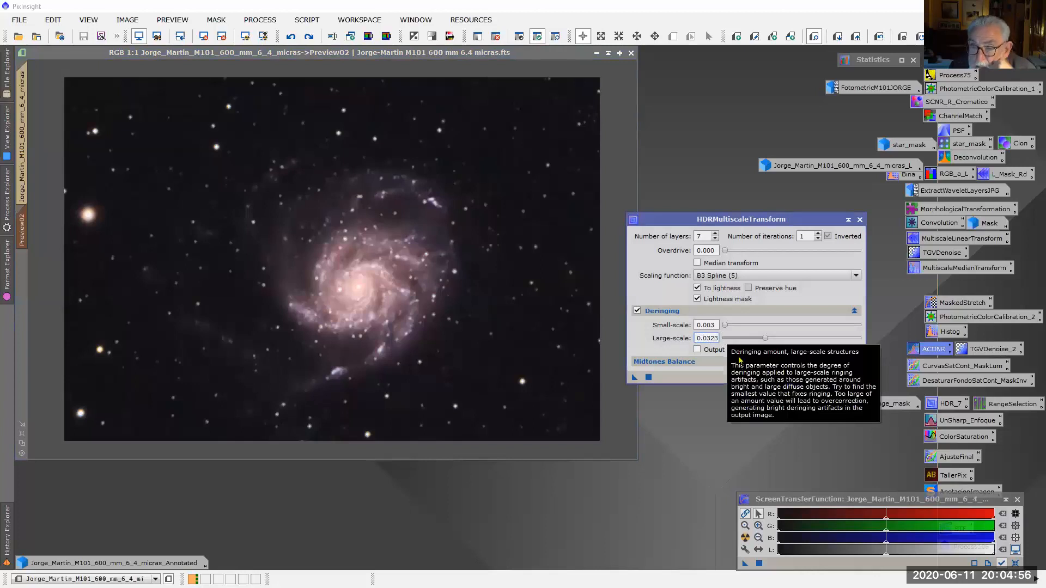
pyautogui.moveTo(634, 378); pyautogui.dragTo(422, 313)
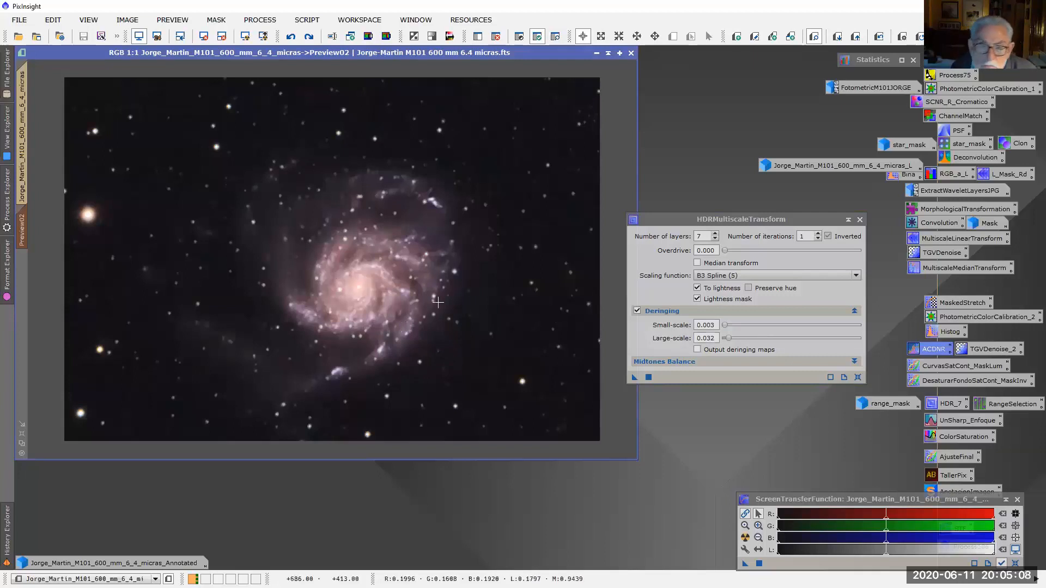
# Step: Examine the galaxy in Preview02 at different magnifications and compare it before and after HDRMultiscaleTransform
pyautogui.scroll(3, 393, 304)
pyautogui.scroll(-3, 393, 304)
pyautogui.scroll(-2, 393, 304)
pyautogui.scroll(2, 396, 304)
pyautogui.scroll(-1, 400, 314)
pyautogui.scroll(1, 401, 312)
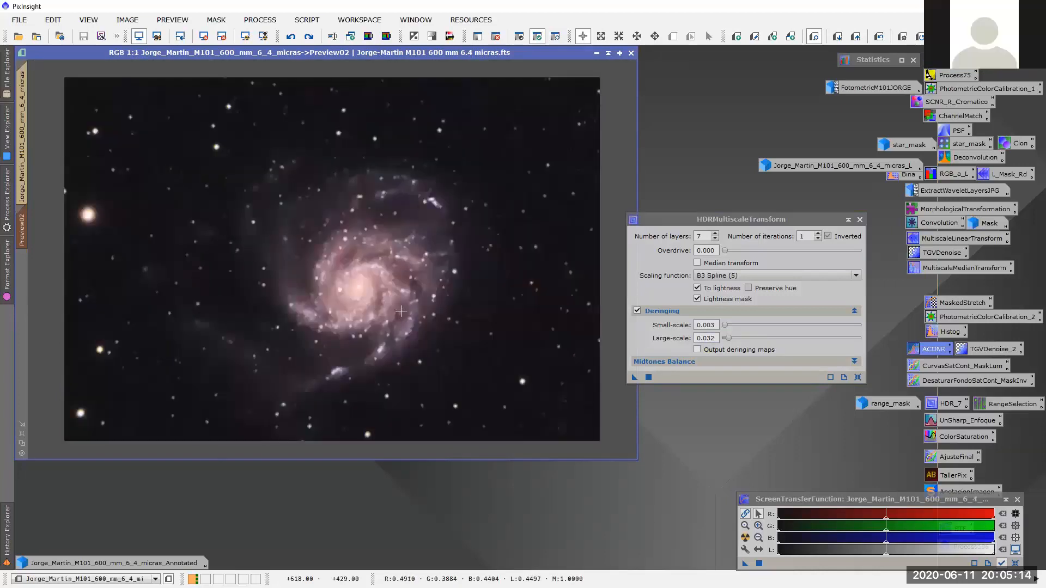
pyautogui.click(879, 36)
pyautogui.click(879, 36)
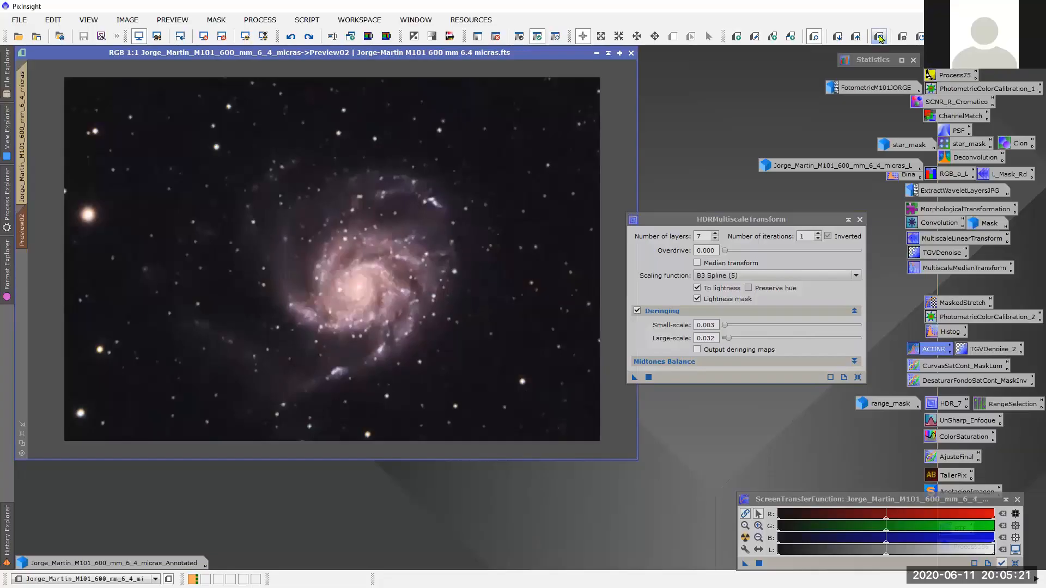
pyautogui.click(879, 36)
pyautogui.click(879, 36)
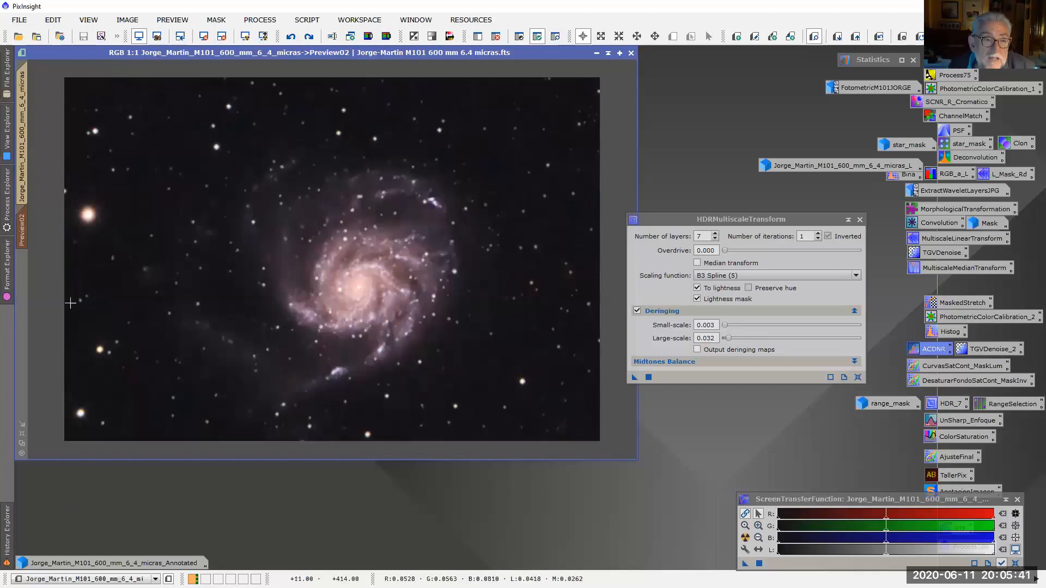
# Step: Advance the full image to the HDRMultiscaleTransform state in its processing history and compare it before and after that process
pyautogui.click(30, 186)
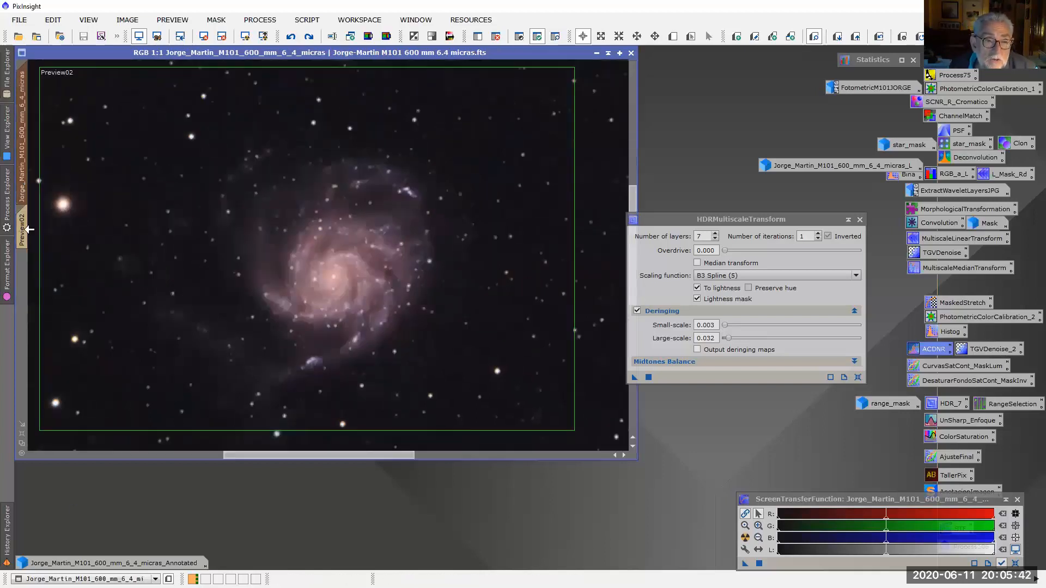
pyautogui.click(4, 555)
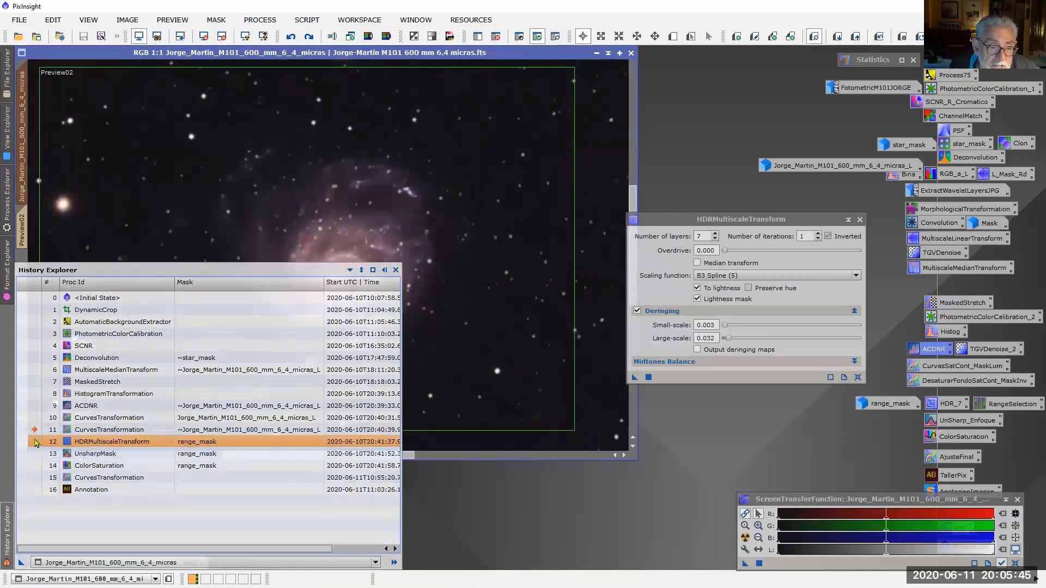
pyautogui.doubleClick(35, 444)
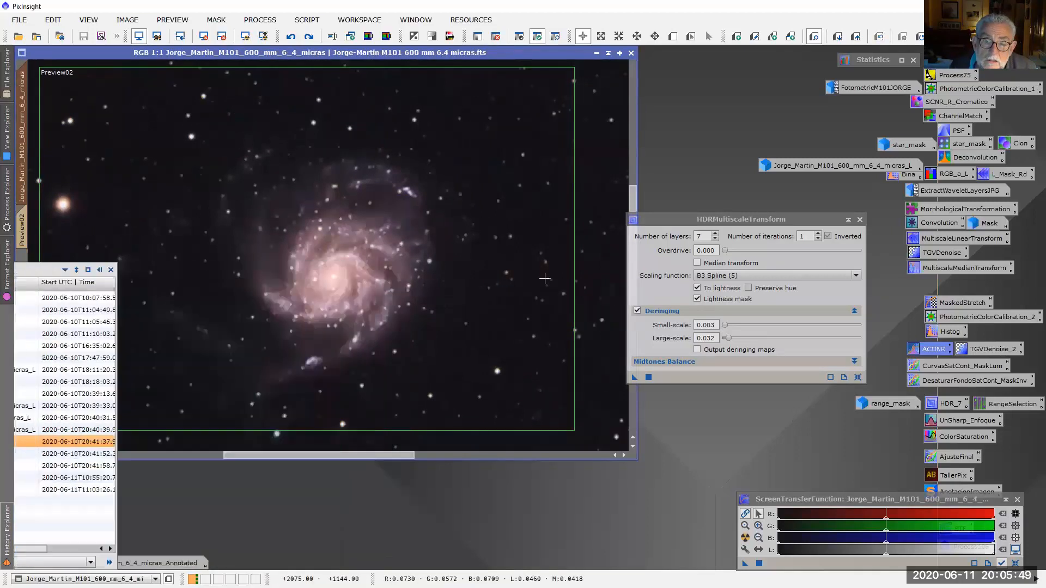
pyautogui.scroll(2, 505, 286)
pyautogui.scroll(-2, 507, 288)
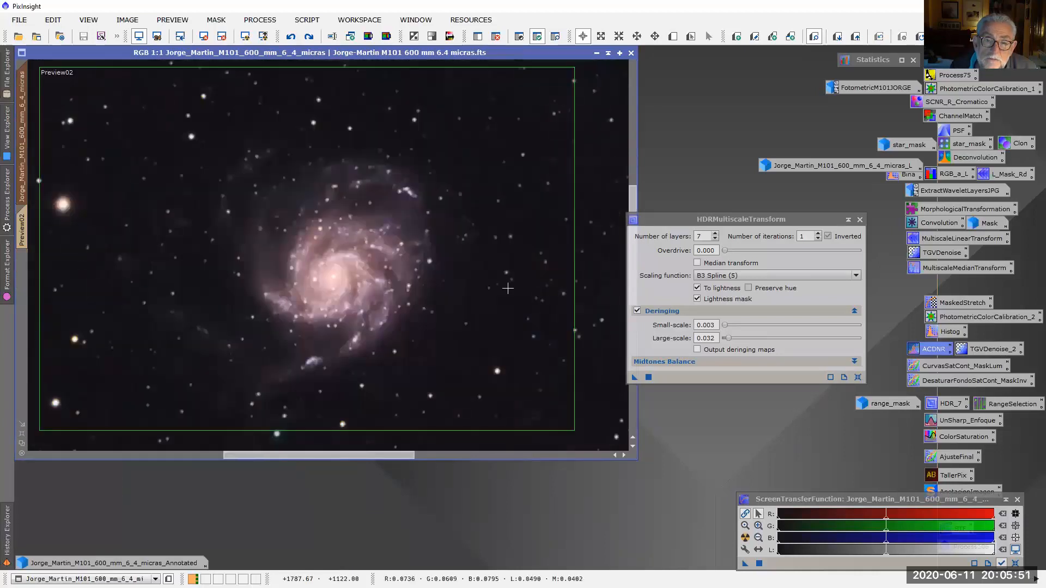
pyautogui.click(291, 36)
pyautogui.click(308, 37)
pyautogui.click(291, 36)
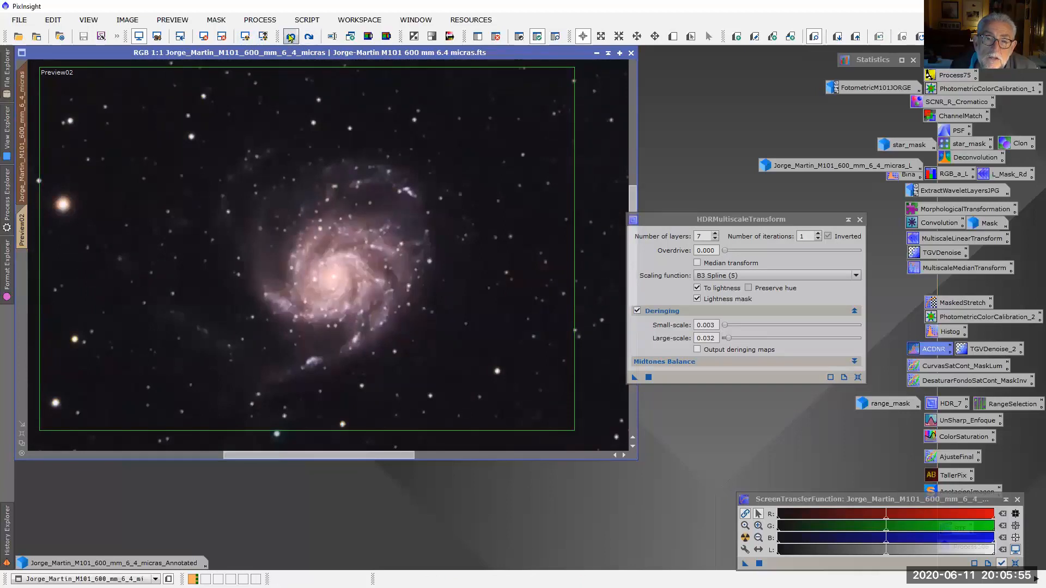
# Step: Close HDRMultiscaleTransform and restore the full image to the HDRMultiscaleTransform entry in its processing history
pyautogui.click(860, 220)
pyautogui.click(8, 539)
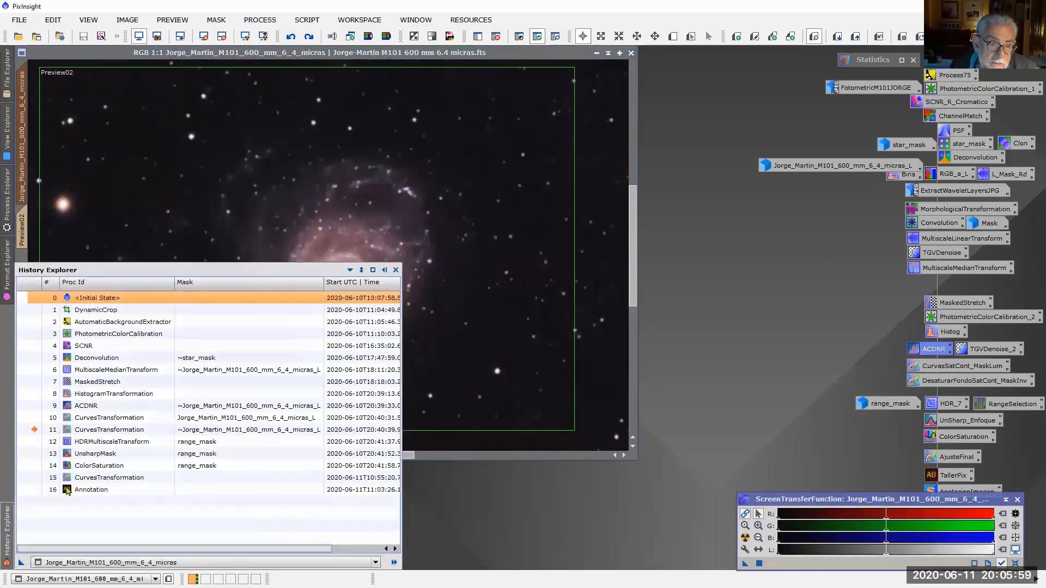
pyautogui.doubleClick(34, 442)
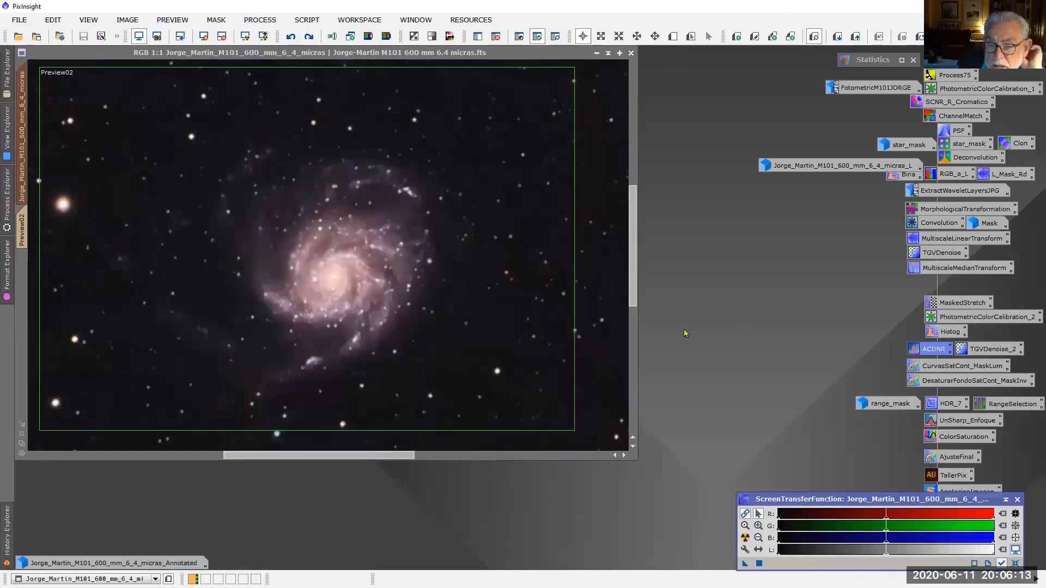
# Step: Open the saved RangeSelection process and view its mask on Preview02 in a real-time preview
pyautogui.click(23, 227)
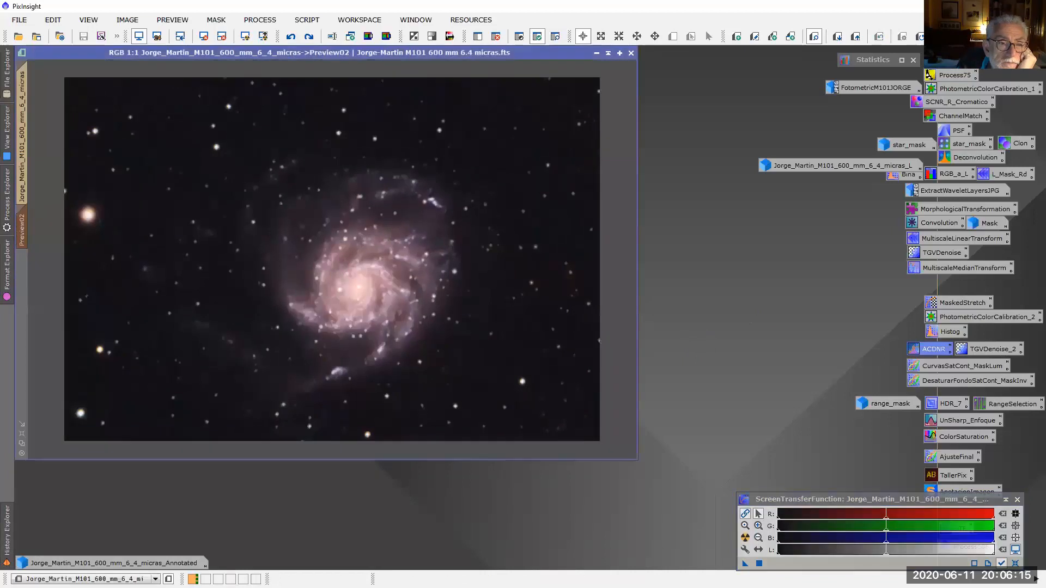
pyautogui.scroll(1, 463, 262)
pyautogui.scroll(-2, 463, 262)
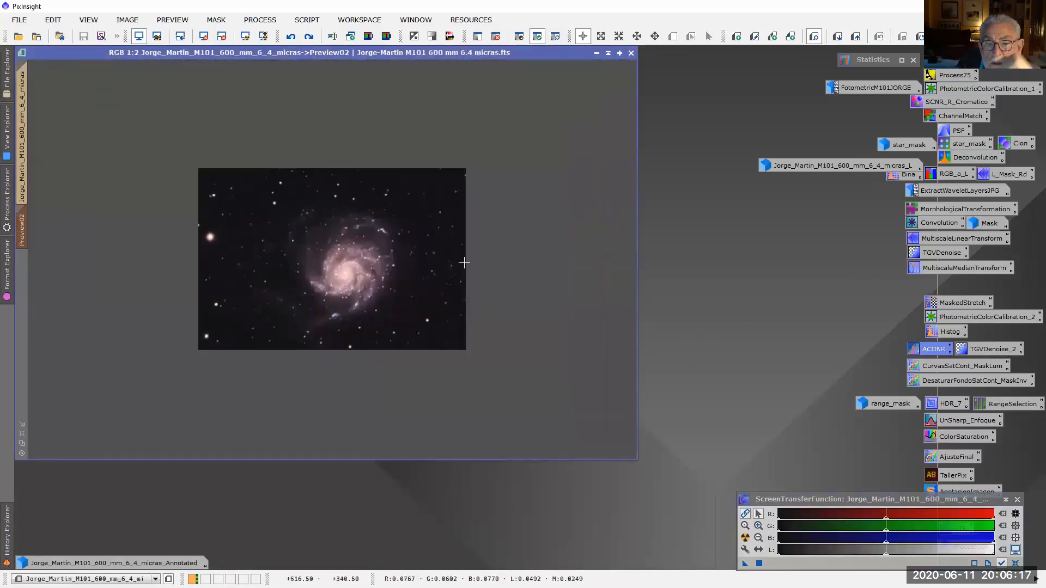
pyautogui.scroll(1, 464, 267)
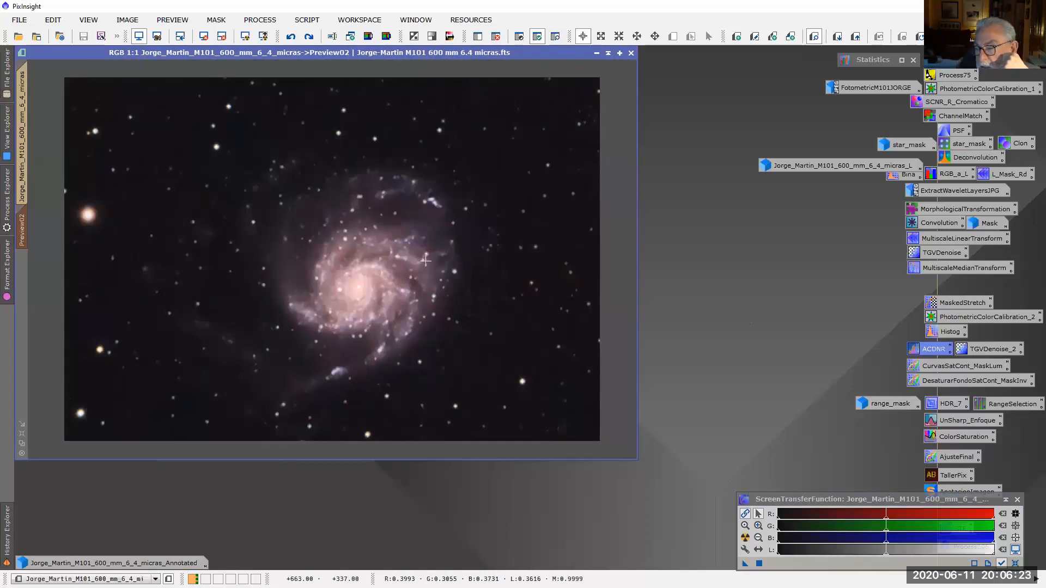
pyautogui.click(1001, 405)
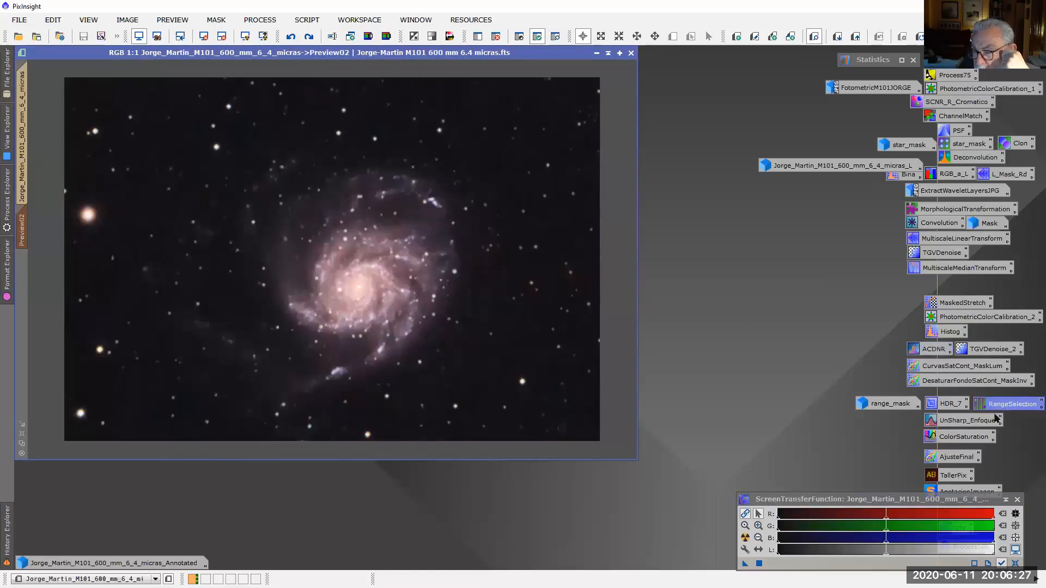
pyautogui.doubleClick(1001, 406)
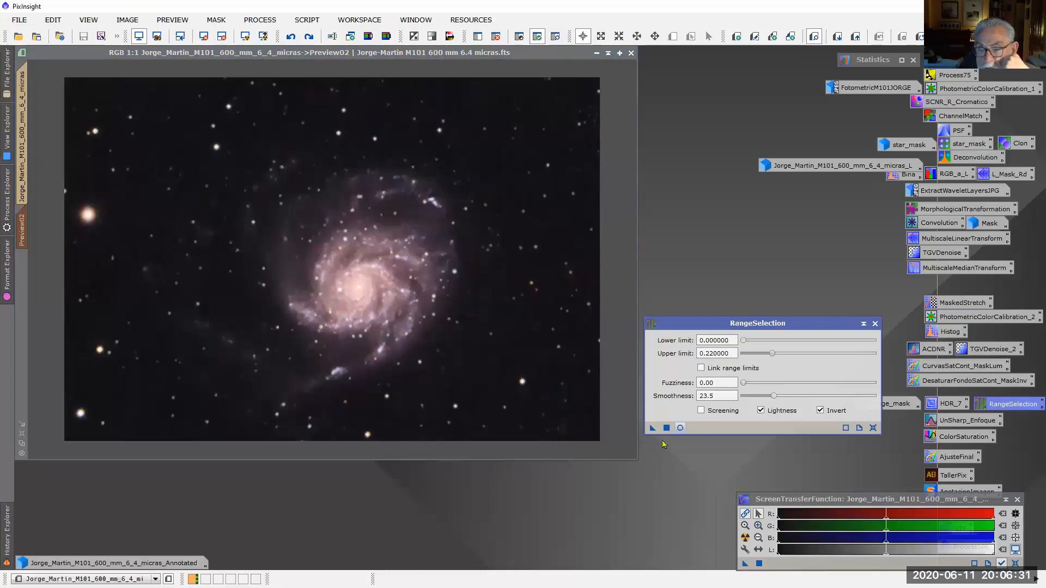
pyautogui.click(680, 428)
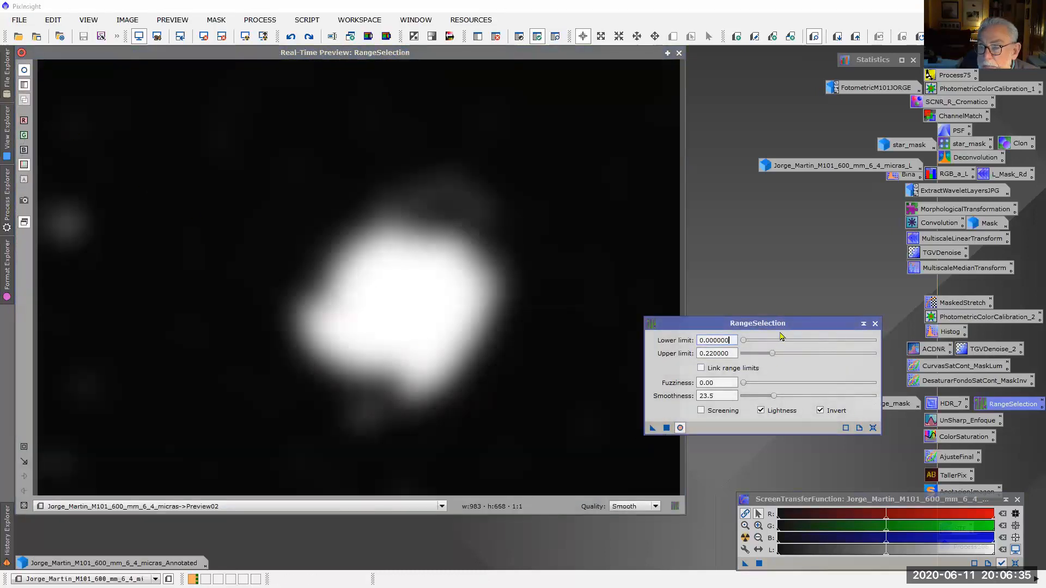
pyautogui.click(679, 54)
# Step: View the RangeSelection mask on the full image, close RangeSelection, and inspect the existing range_mask before iconizing it
pyautogui.click(23, 104)
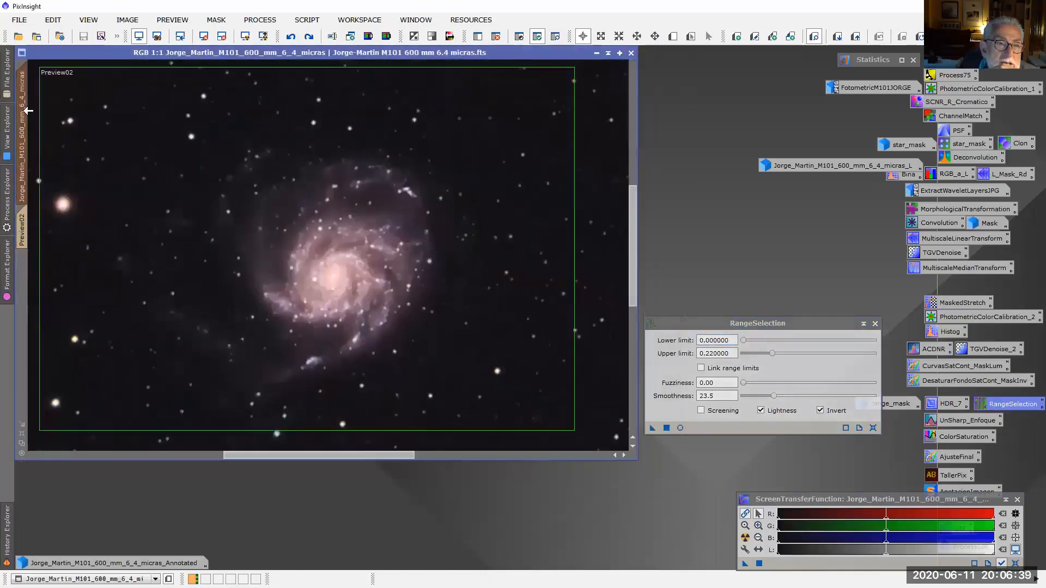
pyautogui.click(23, 445)
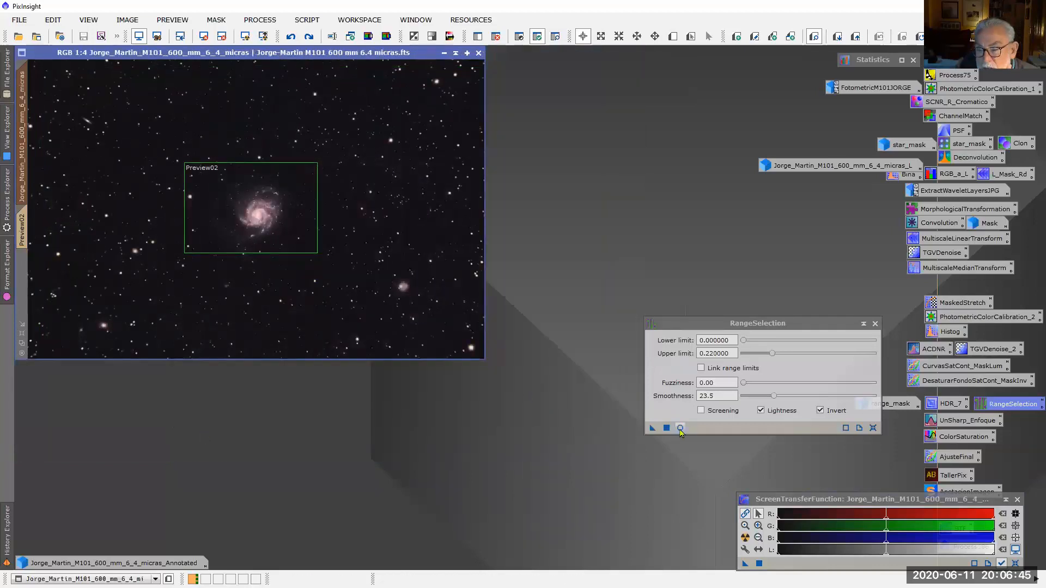
pyautogui.click(680, 428)
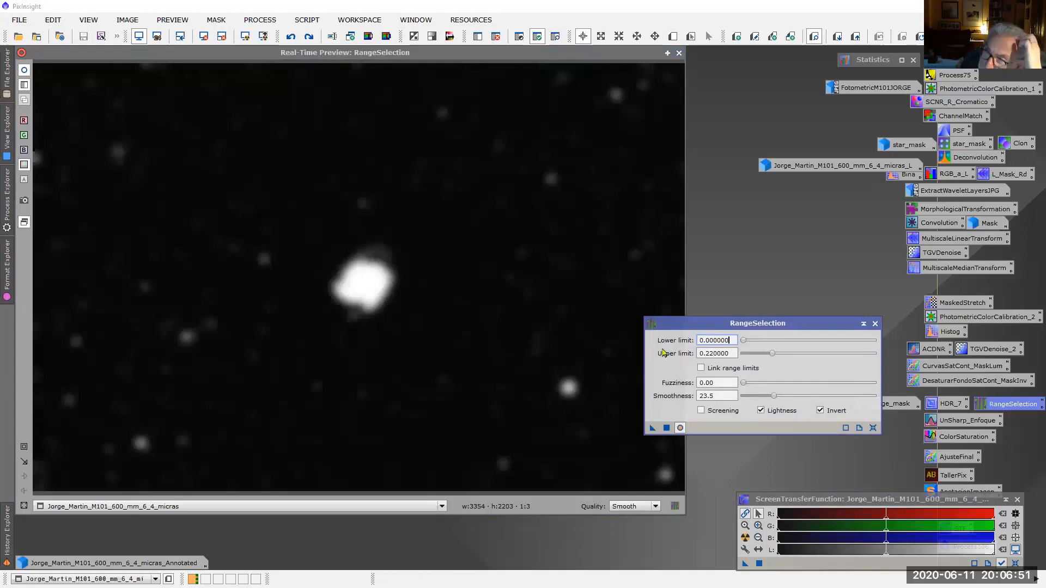
pyautogui.click(679, 53)
pyautogui.click(874, 324)
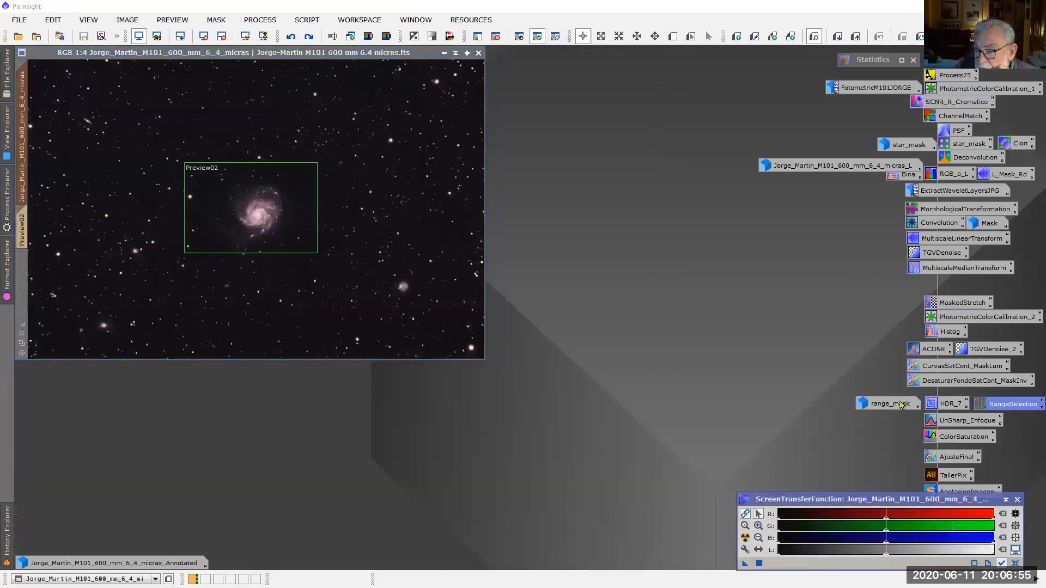
pyautogui.doubleClick(893, 403)
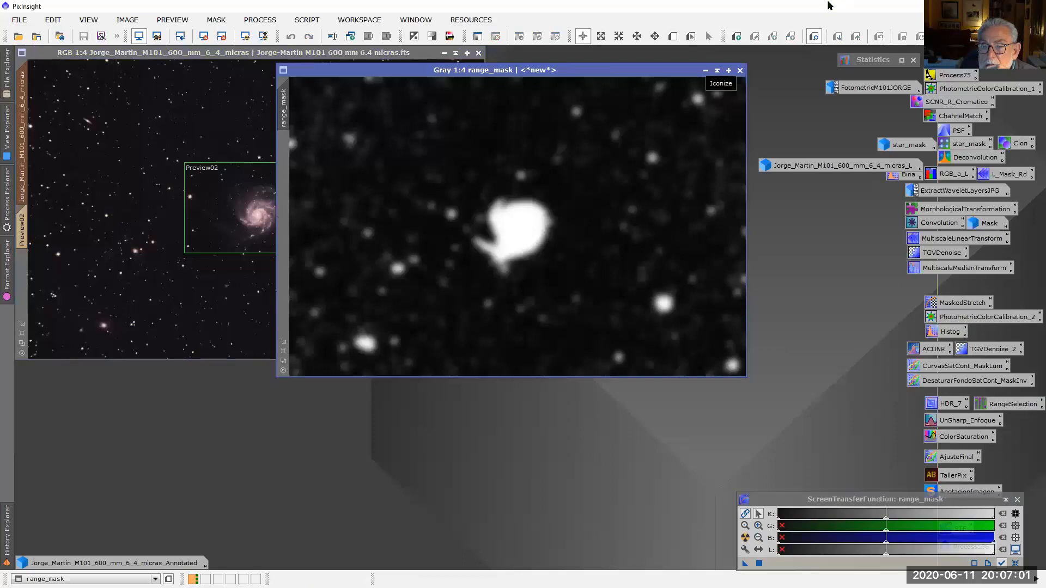
pyautogui.click(706, 71)
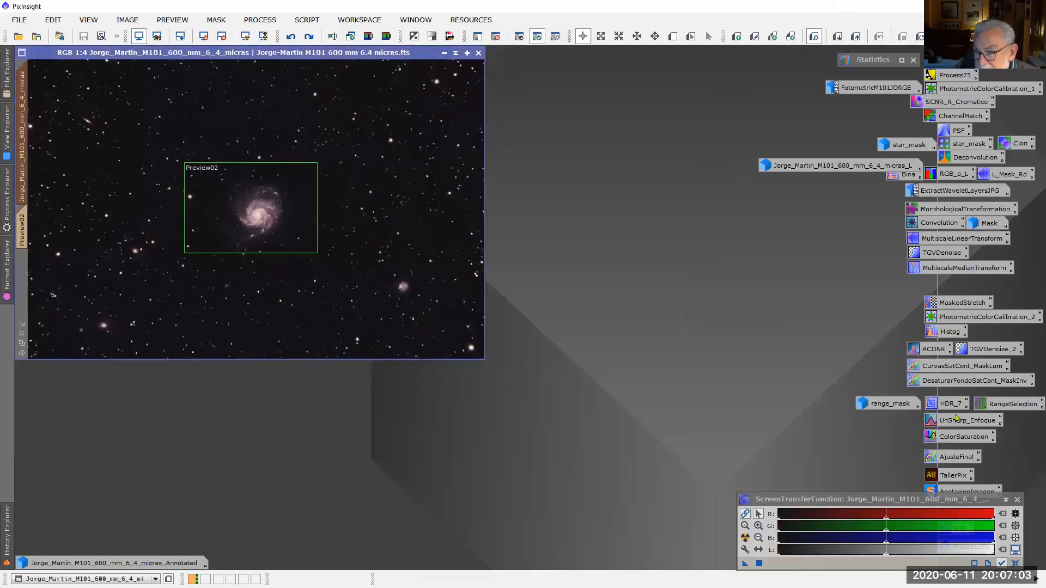
# Step: Open the saved UnSharp_Enfoque process, switch to Preview02, and fit the image window to the preview
pyautogui.doubleClick(975, 427)
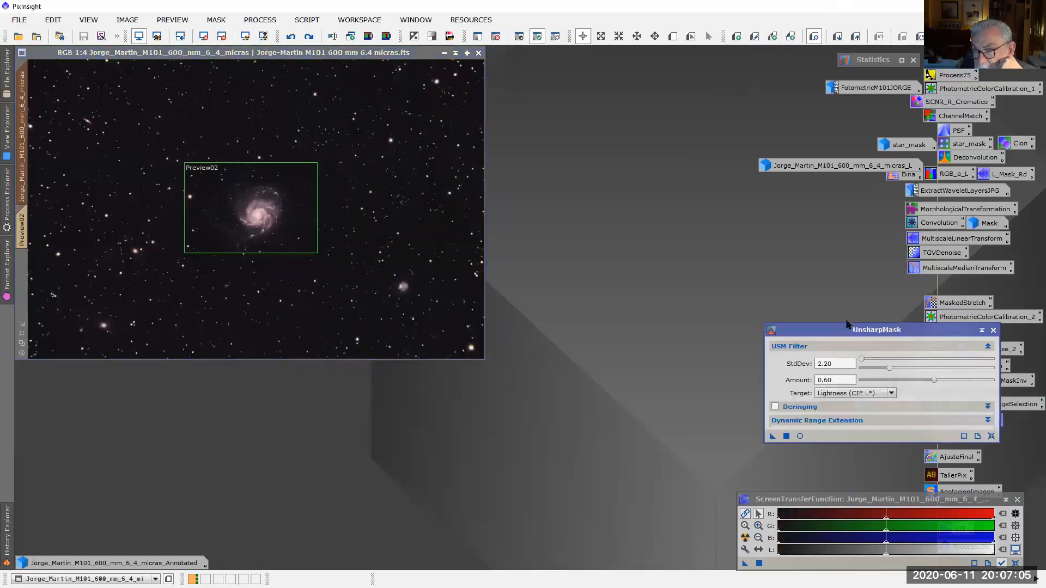
pyautogui.moveTo(841, 329); pyautogui.dragTo(653, 267)
pyautogui.click(5, 131)
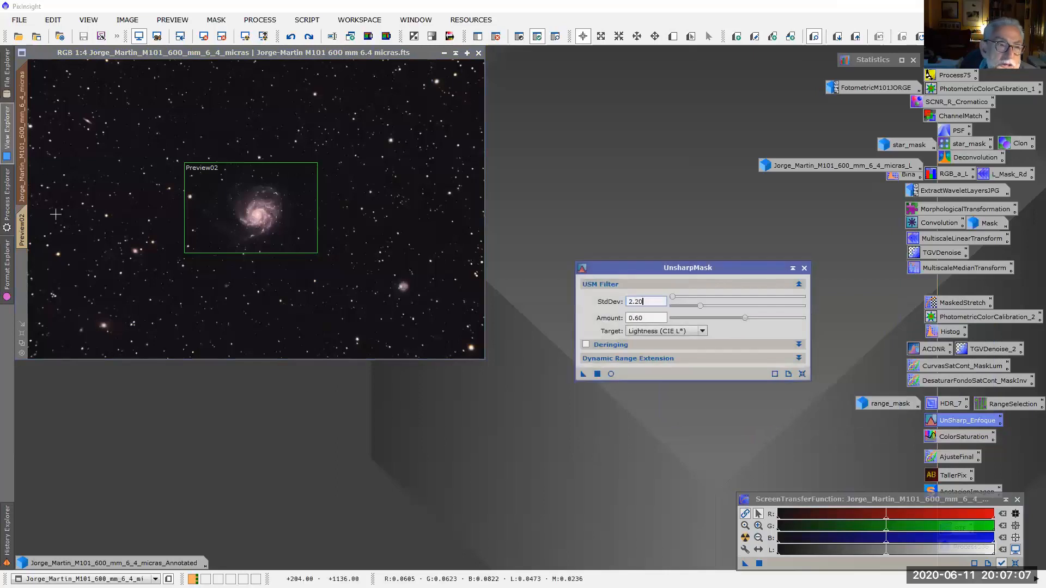
pyautogui.moveTo(718, 172); pyautogui.dragTo(28, 223)
pyautogui.click(22, 229)
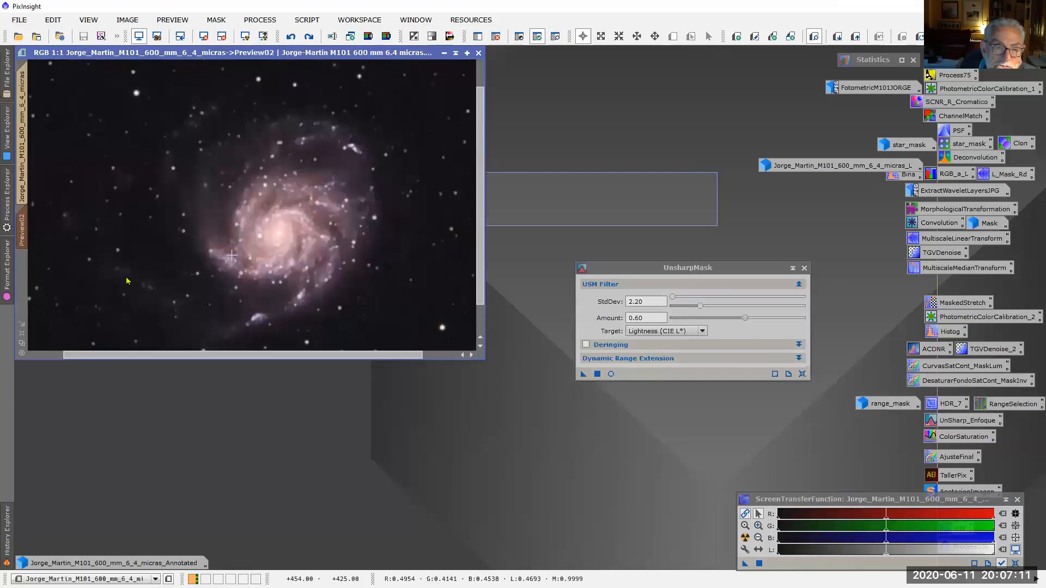
pyautogui.click(22, 343)
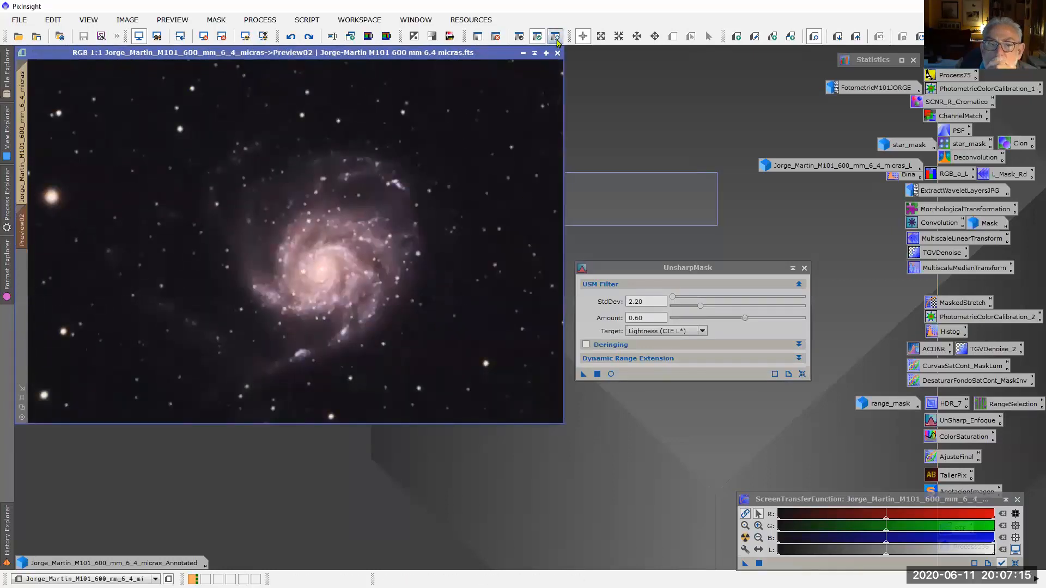
# Step: Inspect the mask overlay on Preview02, hide it, and check the UnsharpMask effect in a real-time preview
pyautogui.click(556, 38)
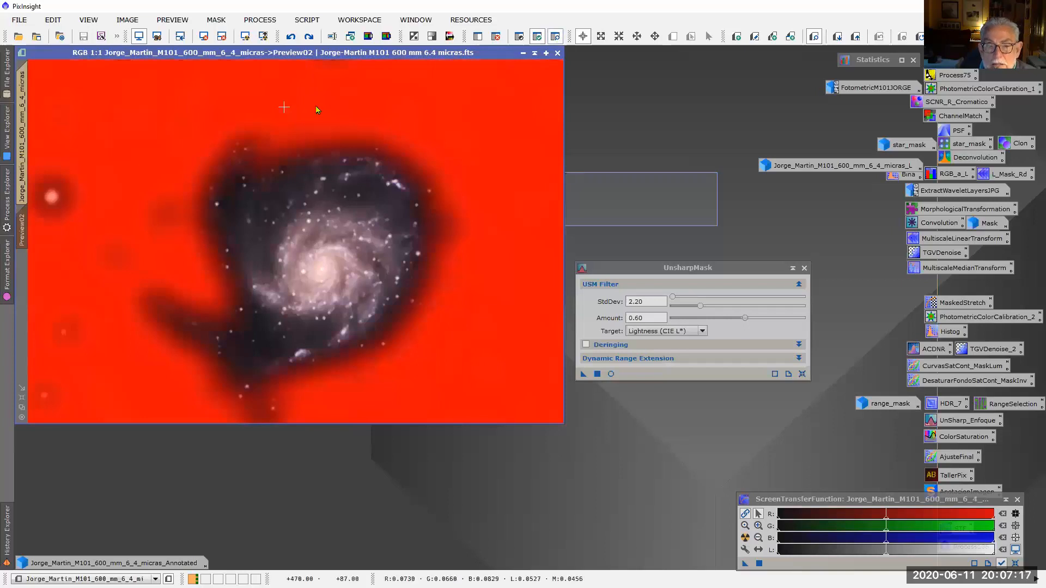
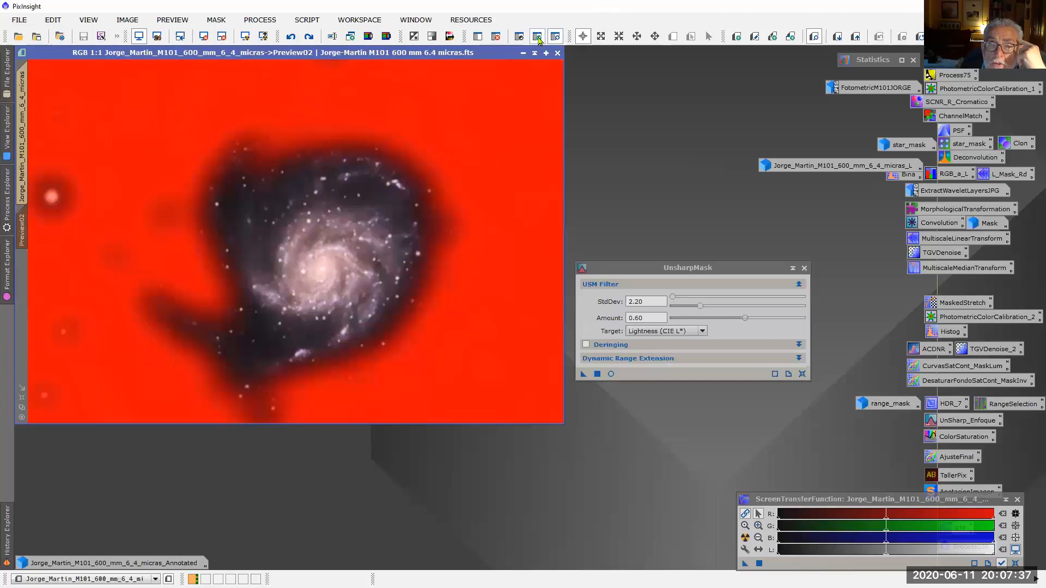
pyautogui.click(553, 38)
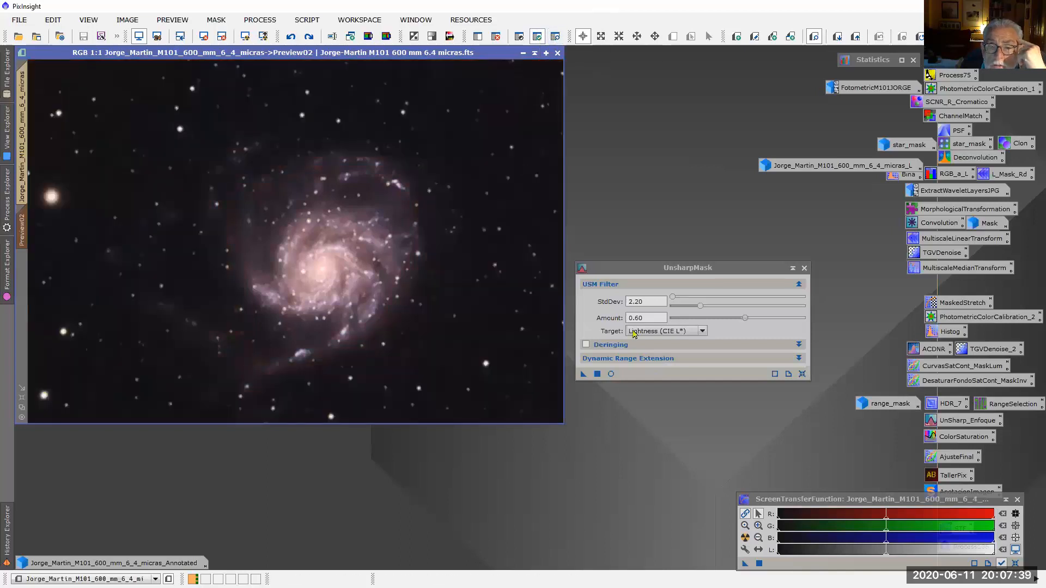
pyautogui.click(610, 375)
pyautogui.moveTo(639, 271); pyautogui.dragTo(748, 251)
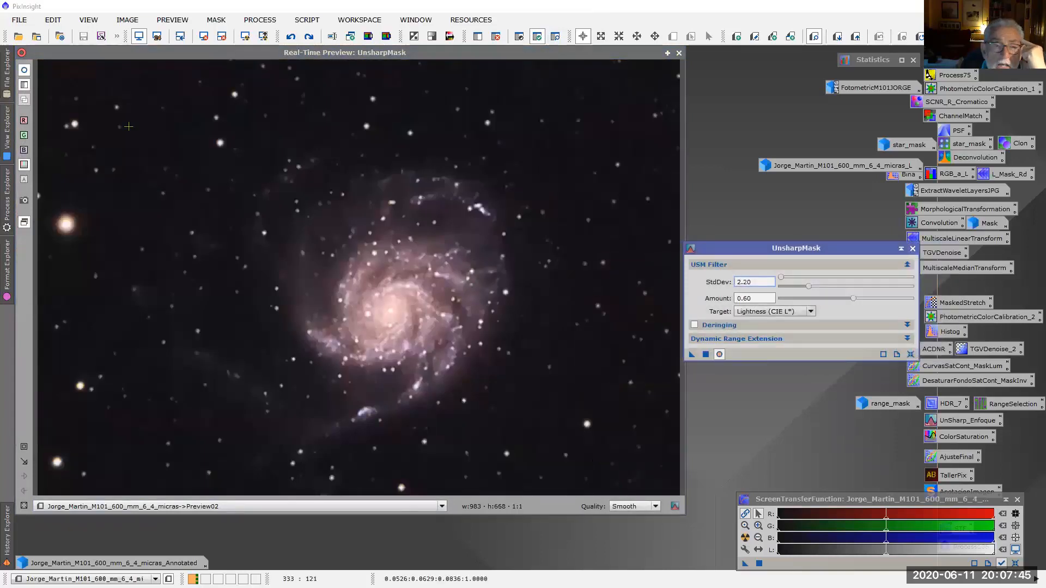
pyautogui.press('Return')
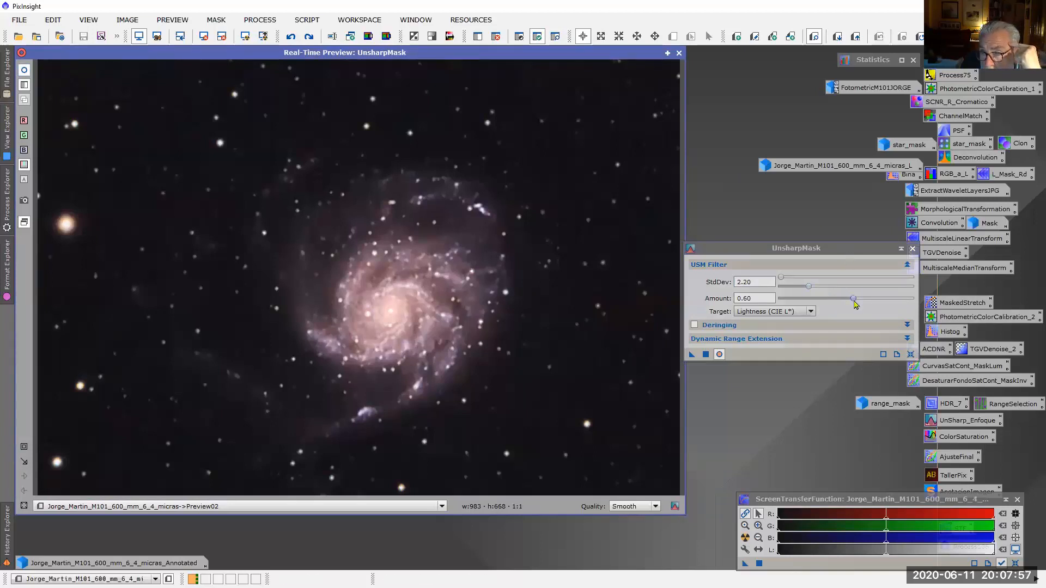
# Step: Test UnsharpMask with Amount 1.00, then with Amount 0.61 and StdDev 3.70, compare the real-time preview, and close it
pyautogui.moveTo(854, 303); pyautogui.dragTo(915, 308)
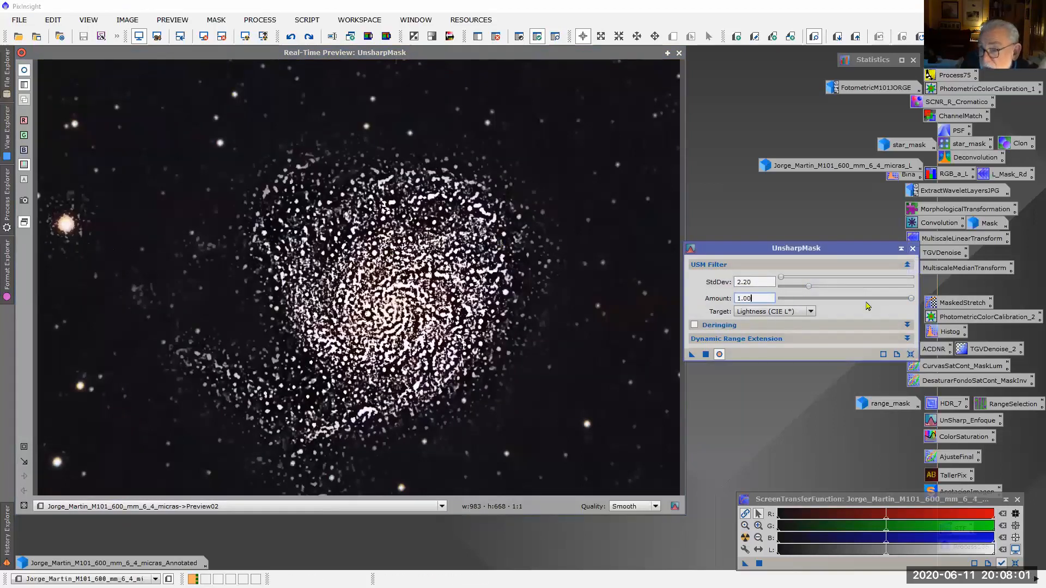
pyautogui.moveTo(915, 302); pyautogui.dragTo(828, 286)
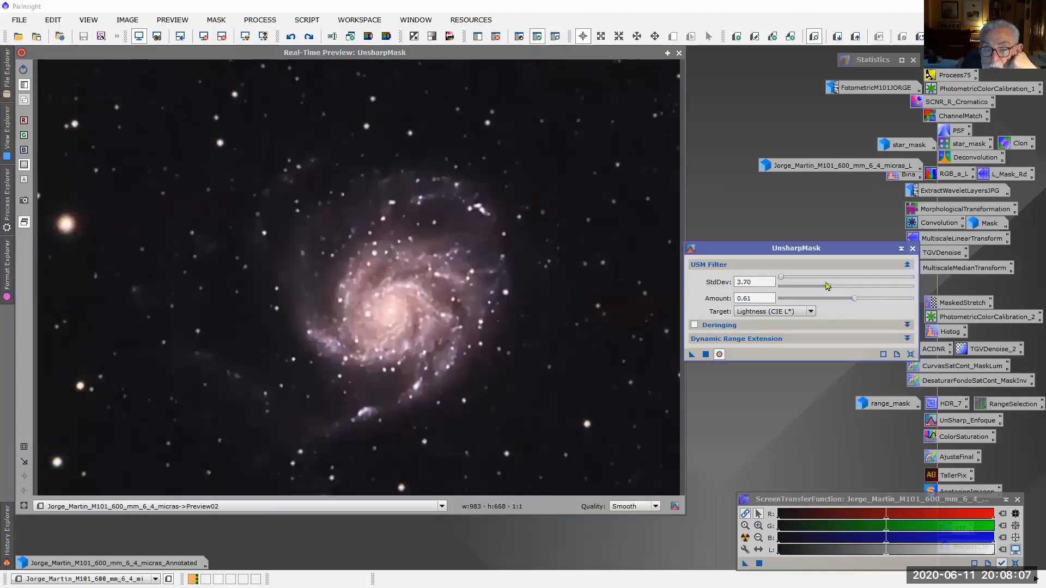
pyautogui.click(25, 69)
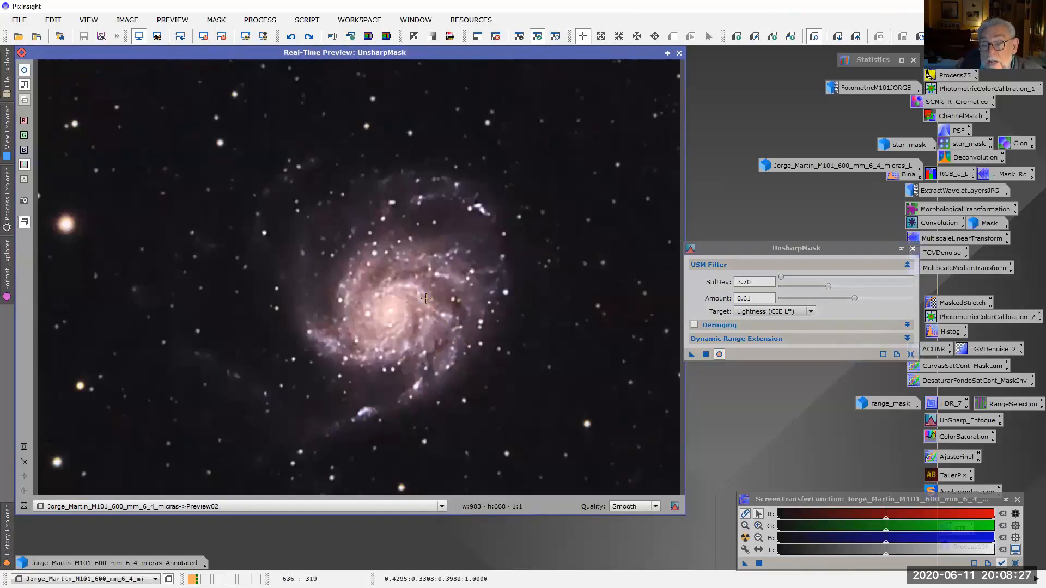
pyautogui.click(679, 53)
pyautogui.scroll(-2, 339, 286)
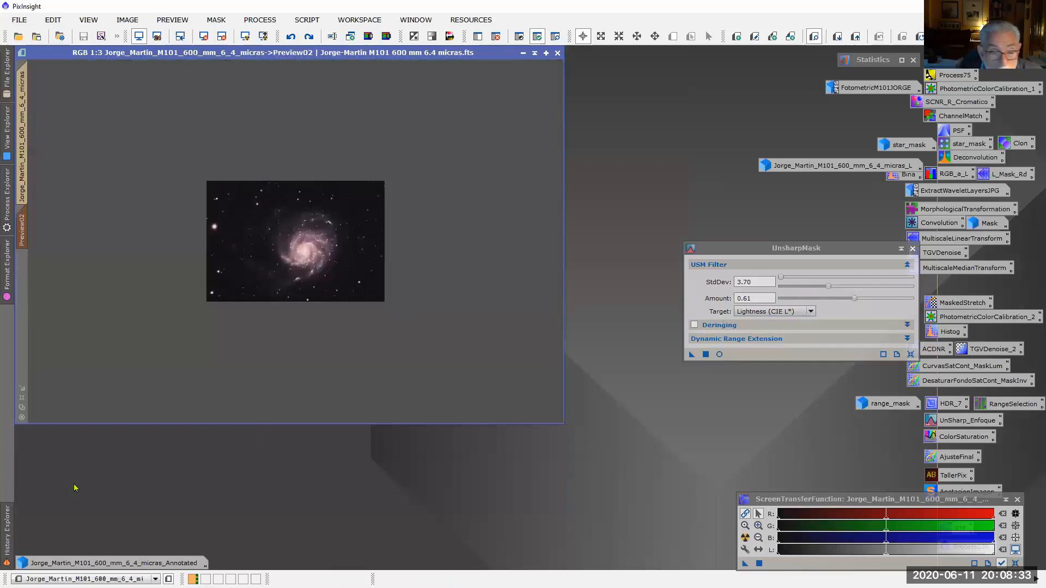
# Step: Load the original UnsharpMask settings from the UnsharpMask entry in the image's processing history
pyautogui.click(3, 542)
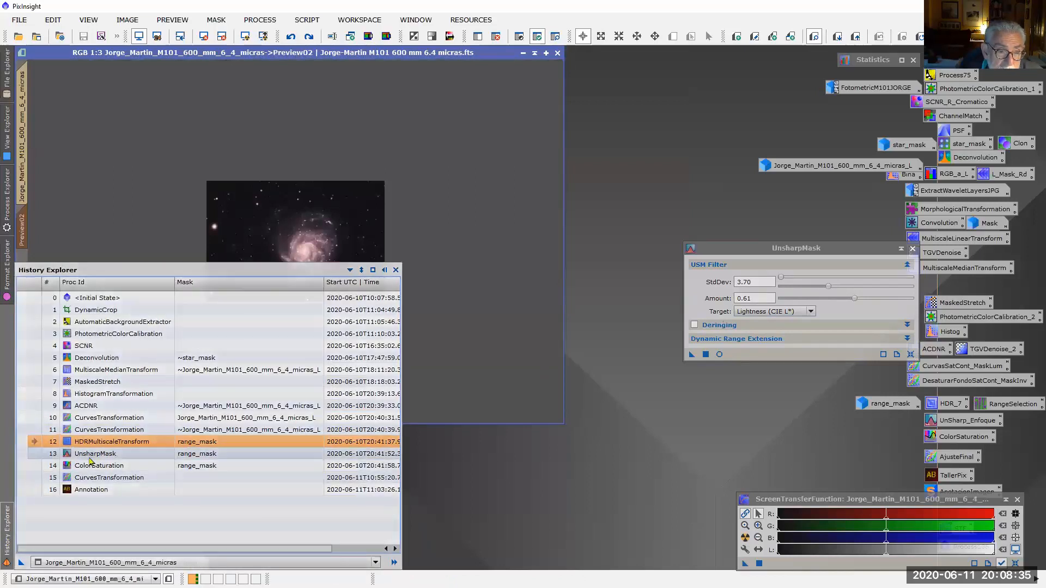
pyautogui.click(94, 456)
pyautogui.doubleClick(94, 456)
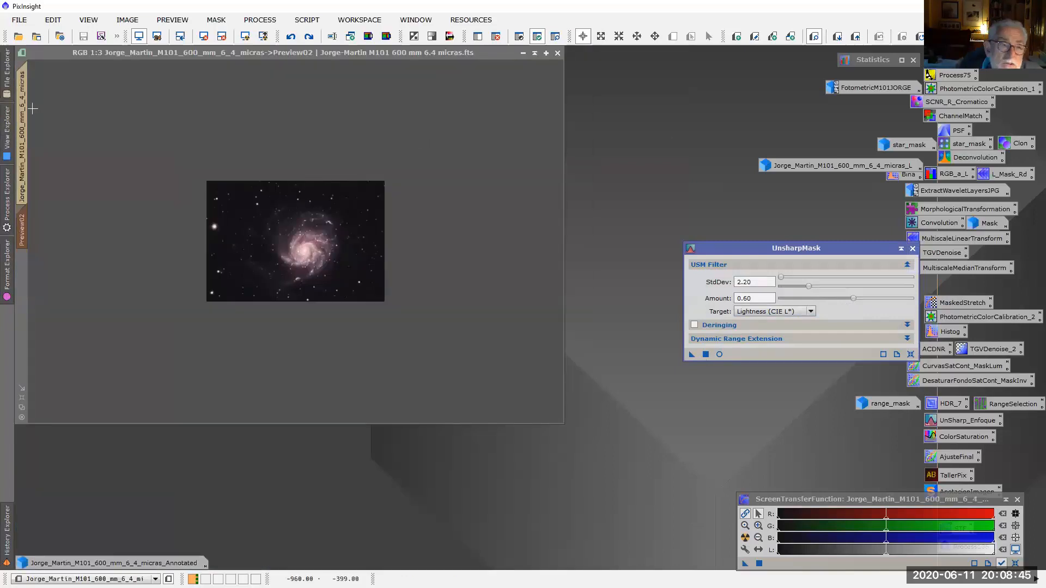
# Step: Switch to the full image, advance its processing history to the UnsharpMask state, inspect the galaxy, and close the UnsharpMask process window
pyautogui.click(26, 112)
pyautogui.moveTo(7, 520)
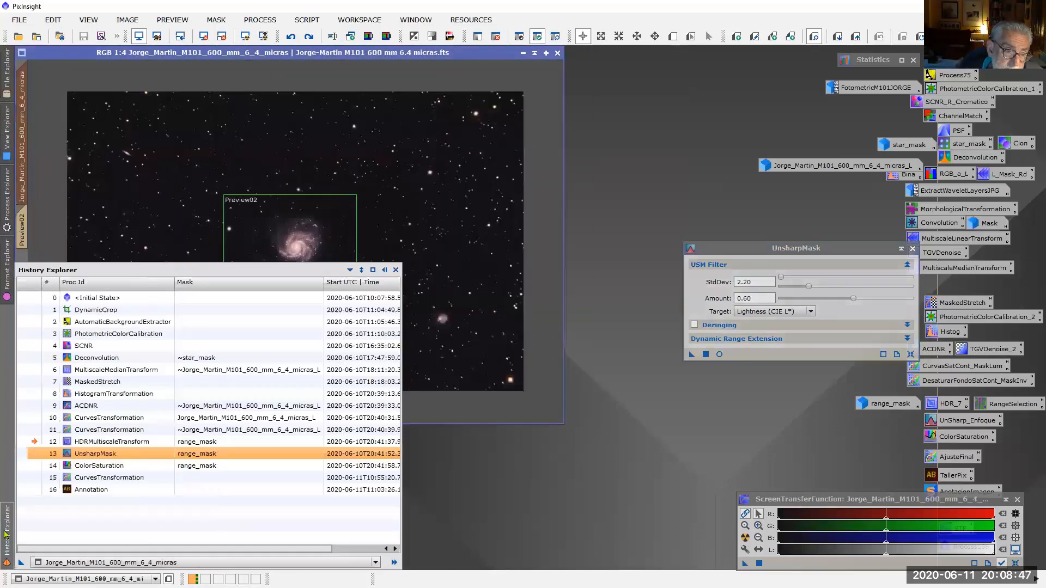
pyautogui.click(35, 460)
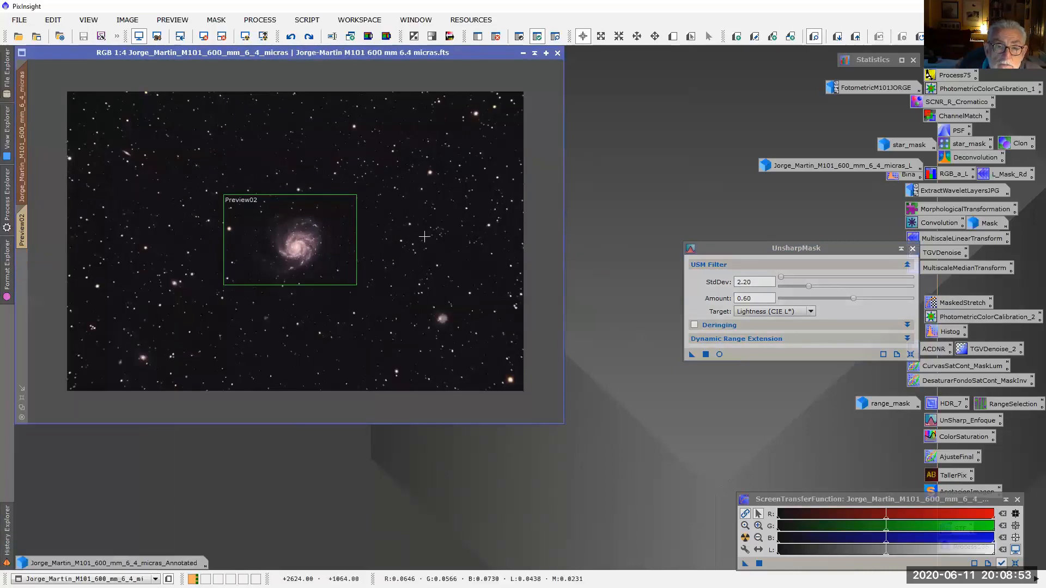
pyautogui.scroll(-2, 413, 241)
pyautogui.scroll(-1, 412, 242)
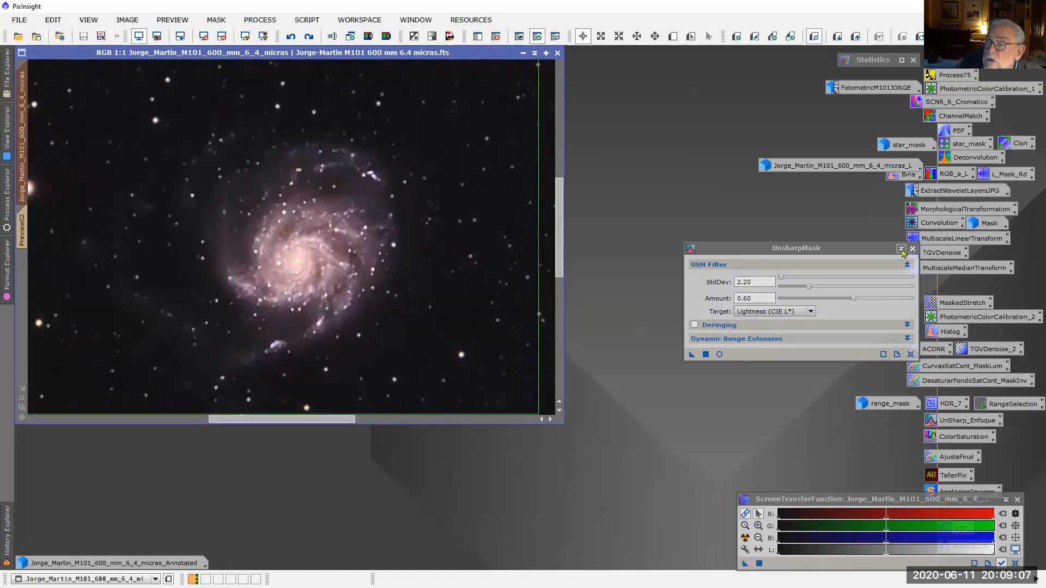
pyautogui.click(6, 531)
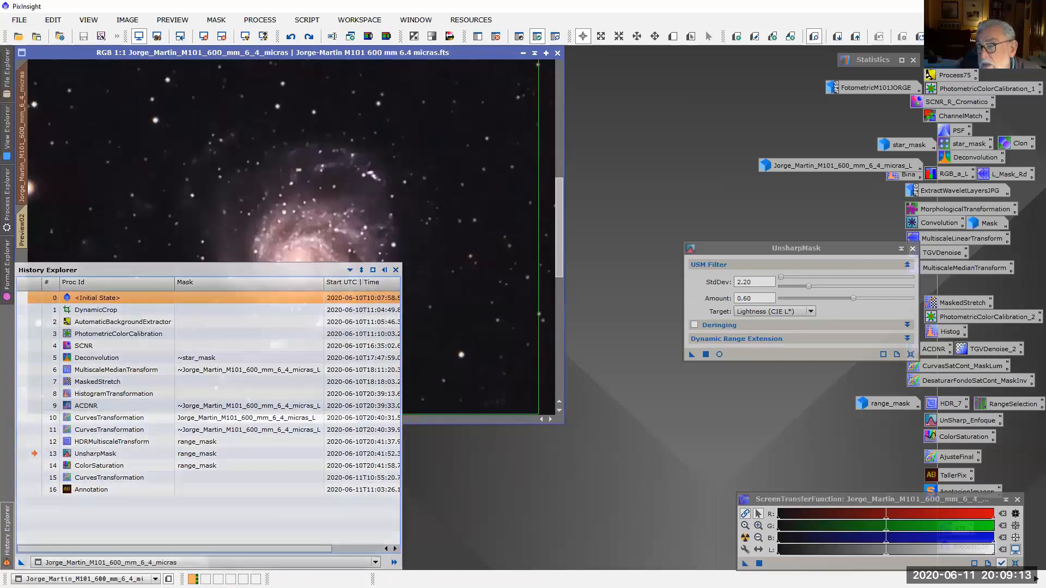
pyautogui.click(913, 249)
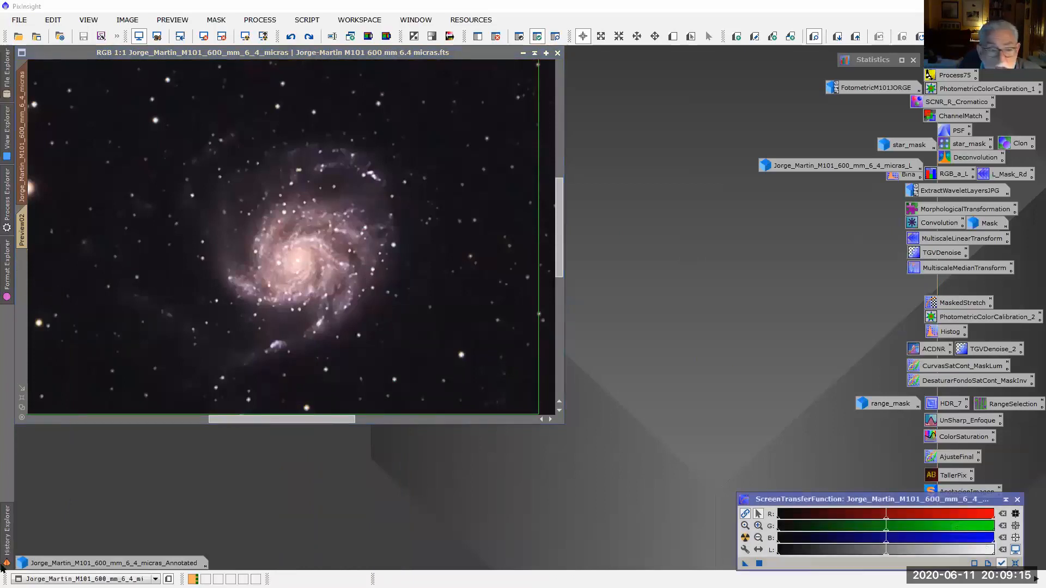
# Step: Load the ColorSaturation settings from the image's processing history and advance the image to the ColorSaturation state
pyautogui.click(8, 548)
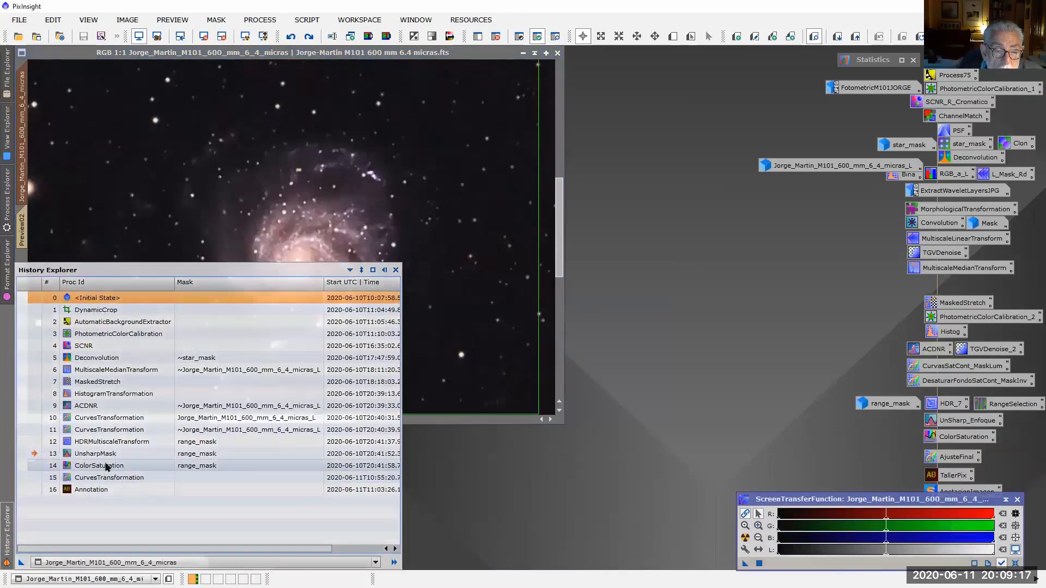
pyautogui.click(106, 466)
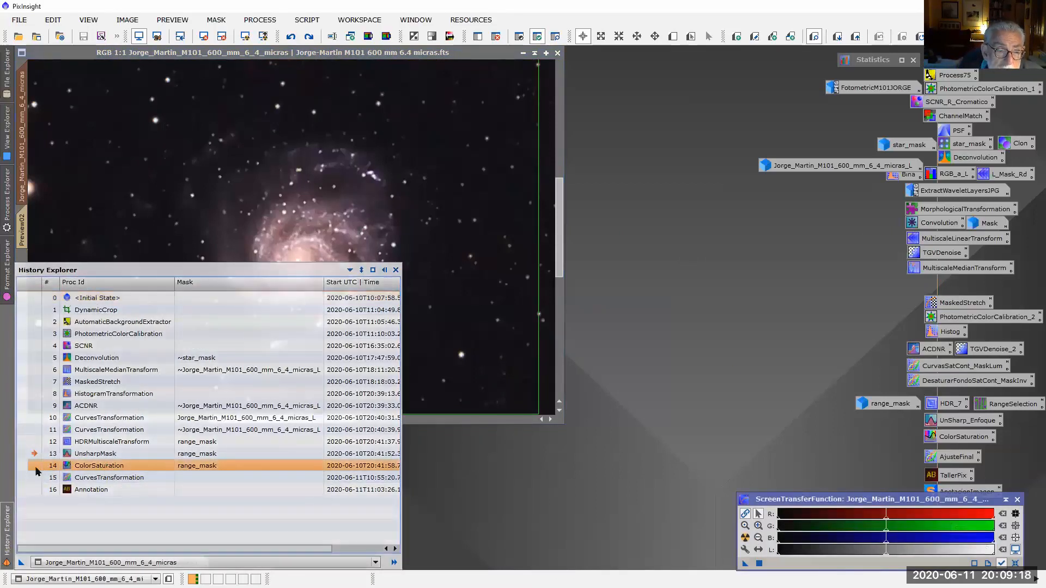
pyautogui.doubleClick(92, 468)
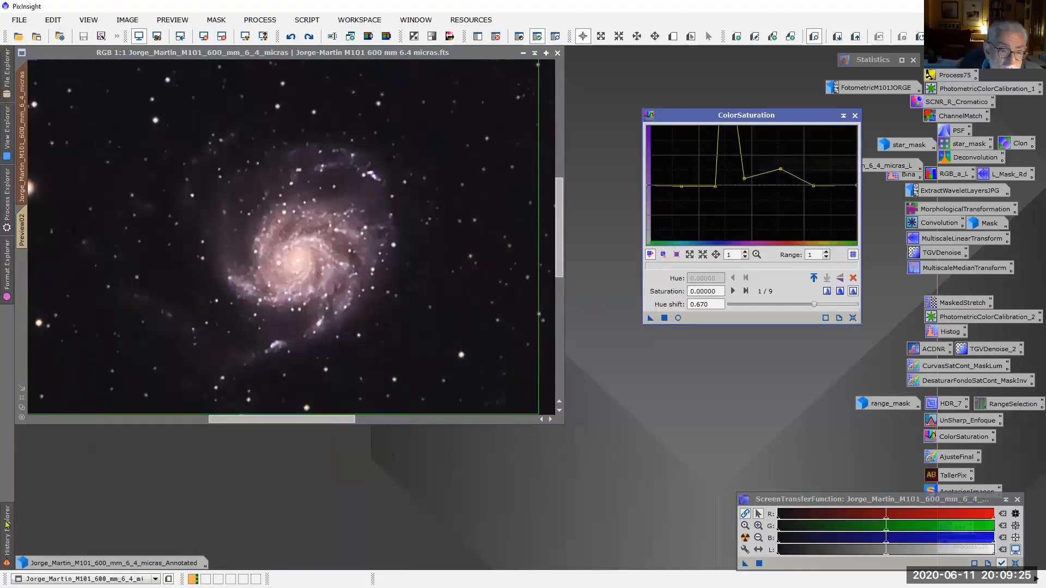
pyautogui.moveTo(6, 531)
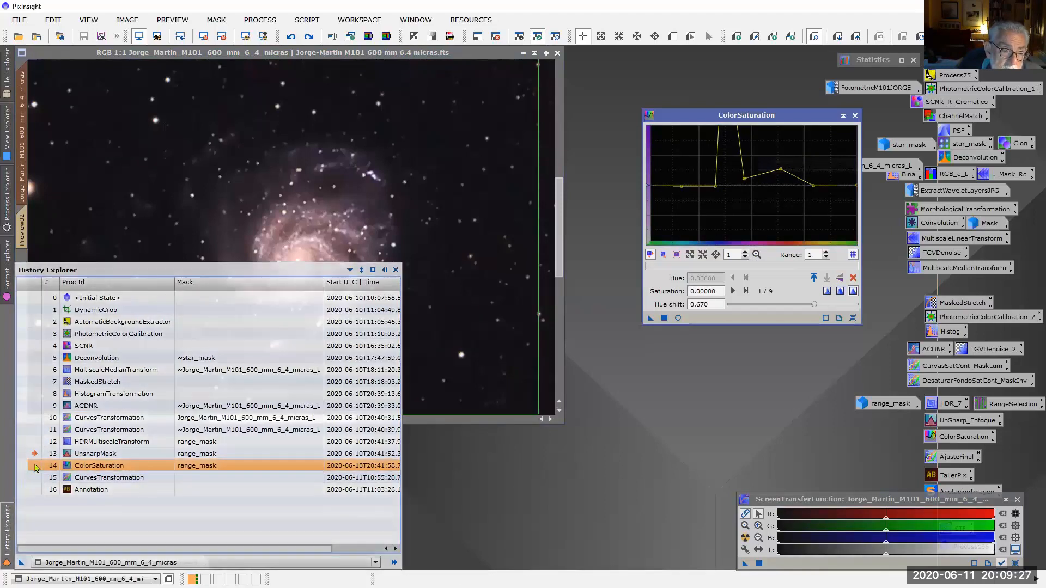
pyautogui.click(36, 466)
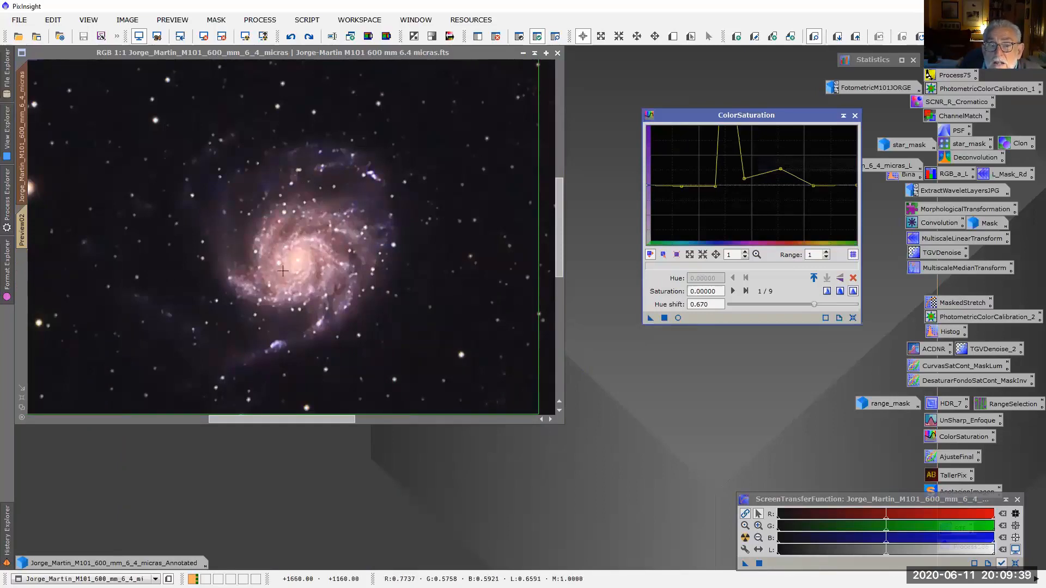
# Step: Load the last CurvesTransformation from the processing history and advance the image to that state, checking the whole frame
pyautogui.click(8, 536)
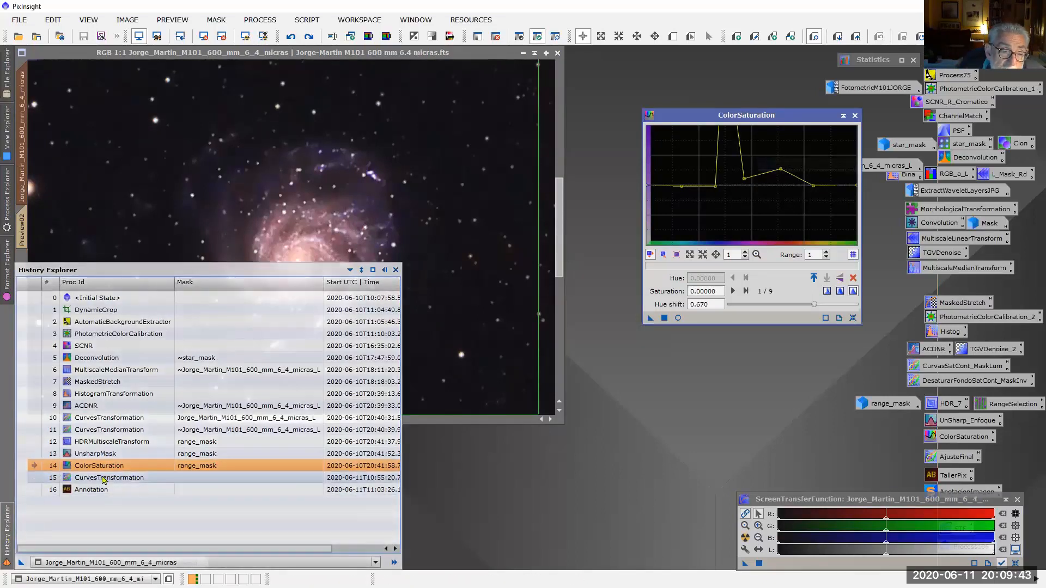
pyautogui.click(103, 478)
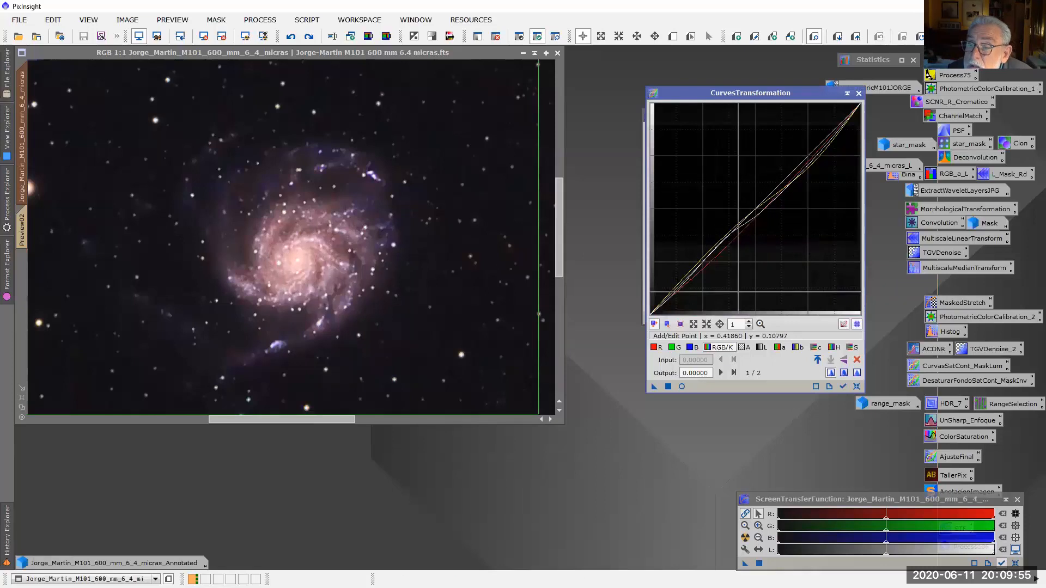
pyautogui.moveTo(7, 542)
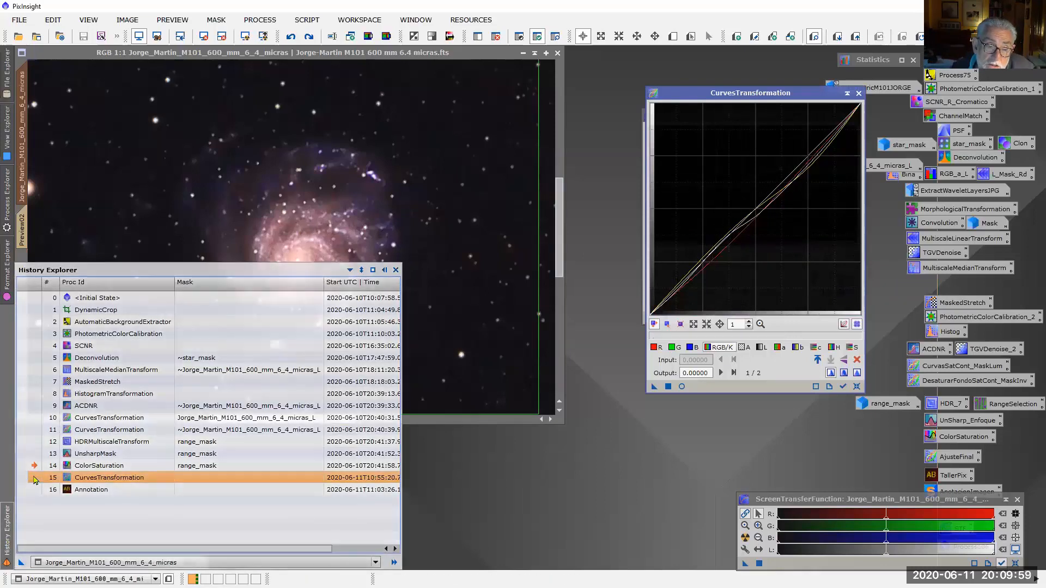
pyautogui.doubleClick(34, 480)
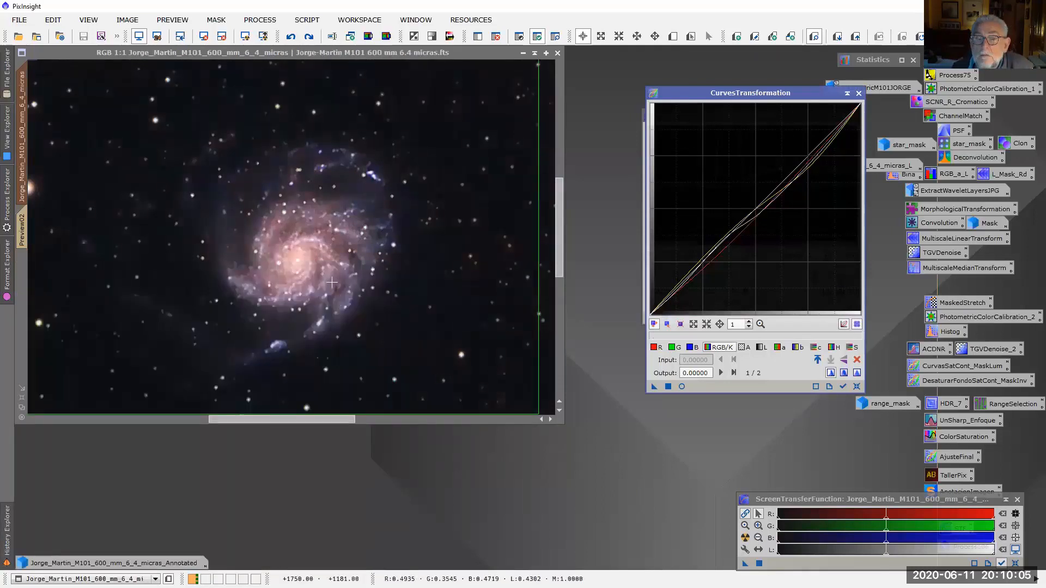
pyautogui.click(352, 269)
pyautogui.scroll(-3, 351, 269)
pyautogui.scroll(1, 349, 280)
pyautogui.scroll(-1, 349, 280)
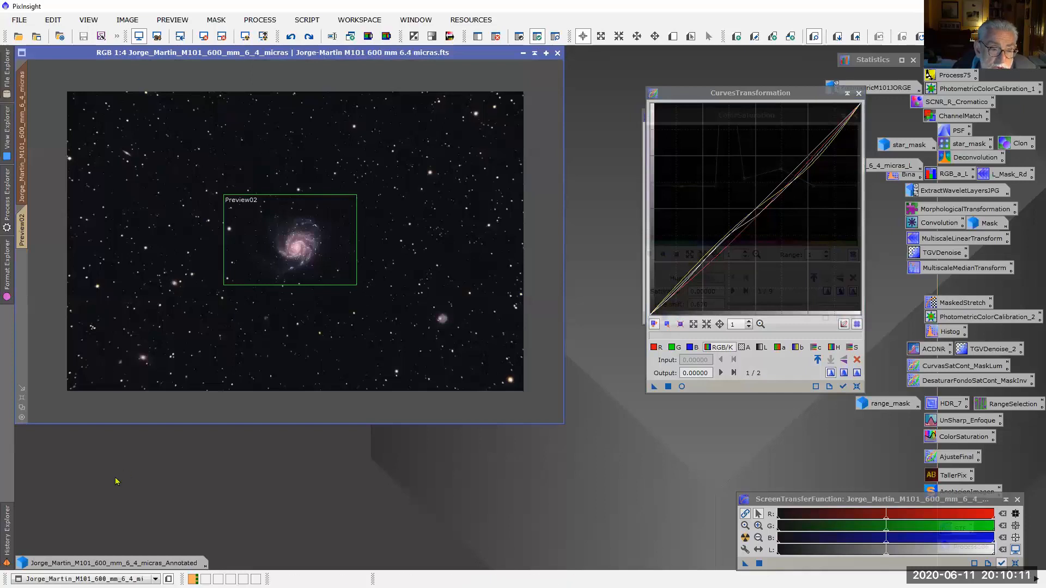
# Step: Load the Annotation settings from the processing history and close the CurvesTransformation and ColorSaturation process windows
pyautogui.moveTo(4, 538)
pyautogui.doubleClick(88, 492)
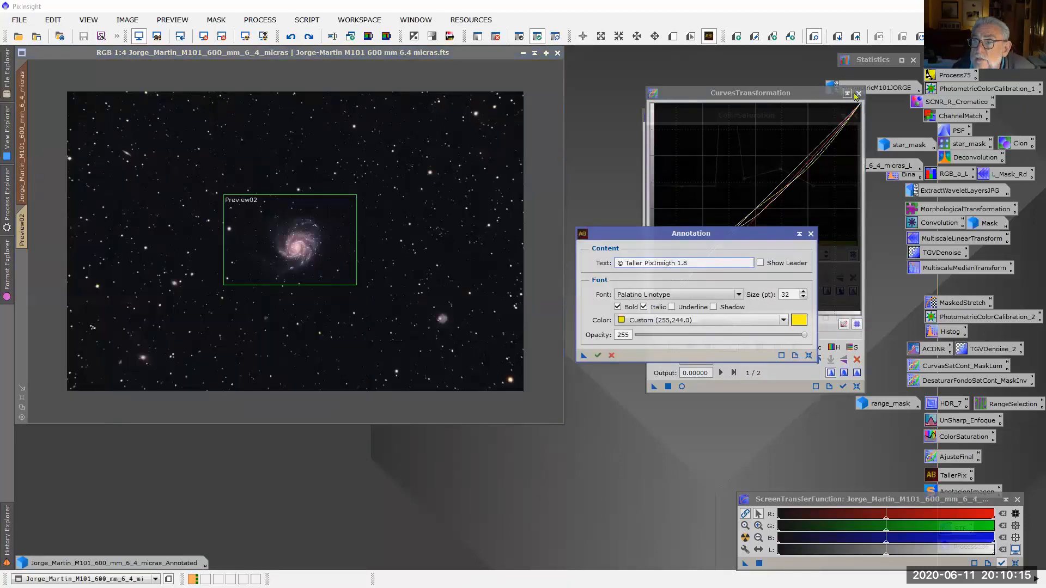
pyautogui.click(858, 93)
pyautogui.click(855, 115)
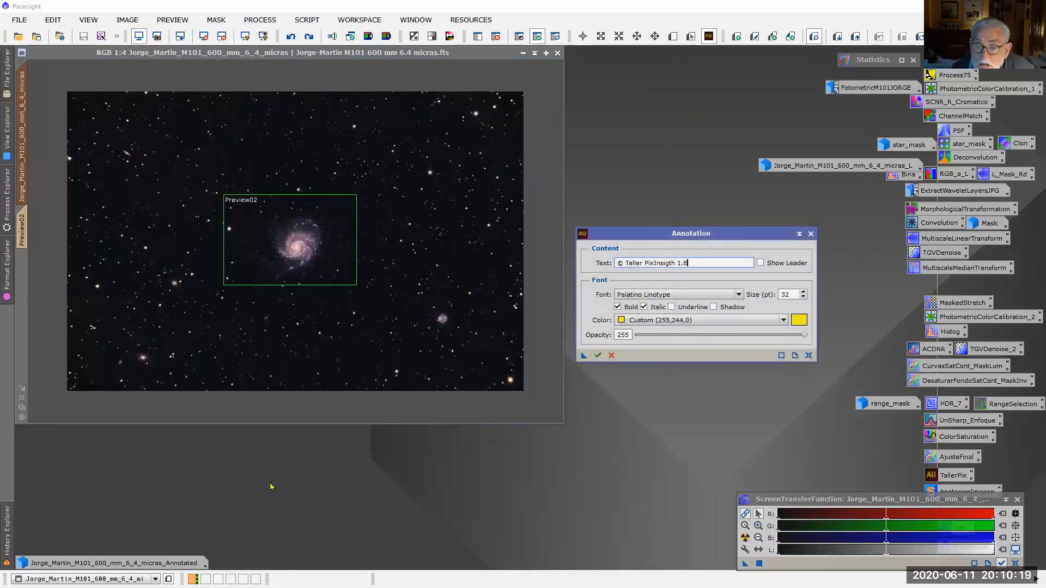
# Step: Close the Annotation process window and advance the image to the Annotation state in its processing history
pyautogui.moveTo(6, 546)
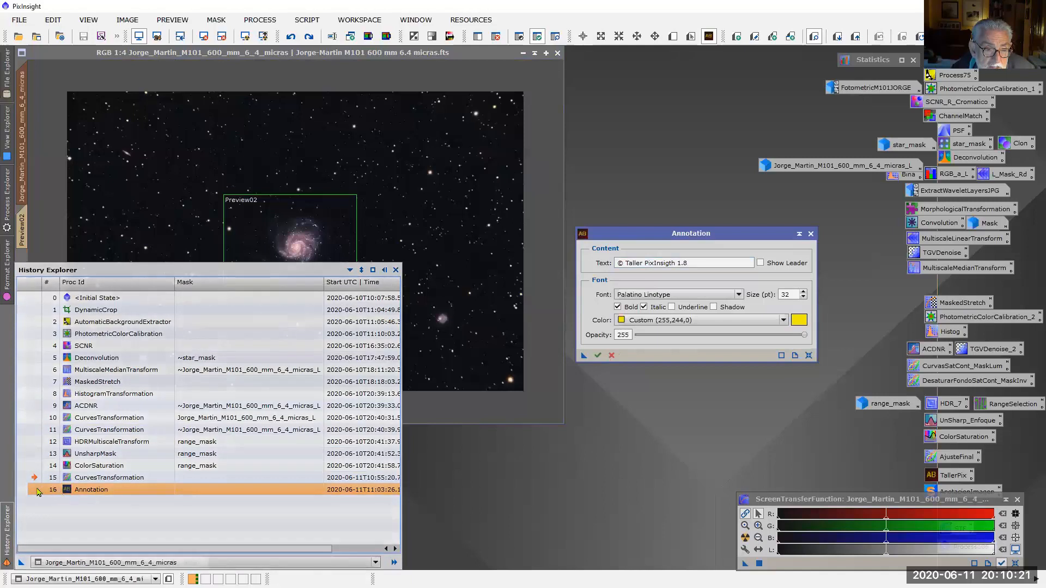
pyautogui.click(31, 490)
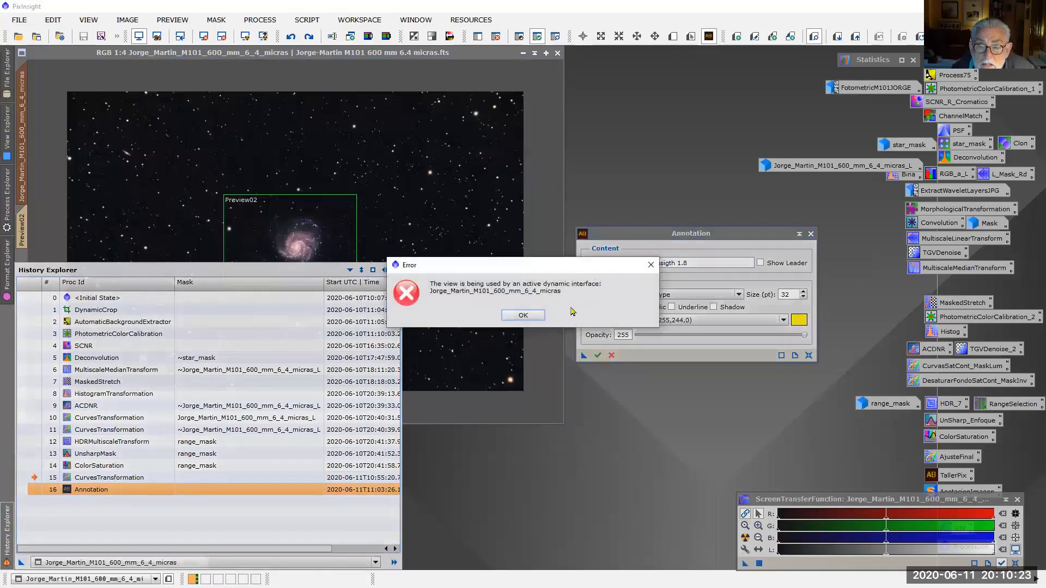
pyautogui.click(651, 265)
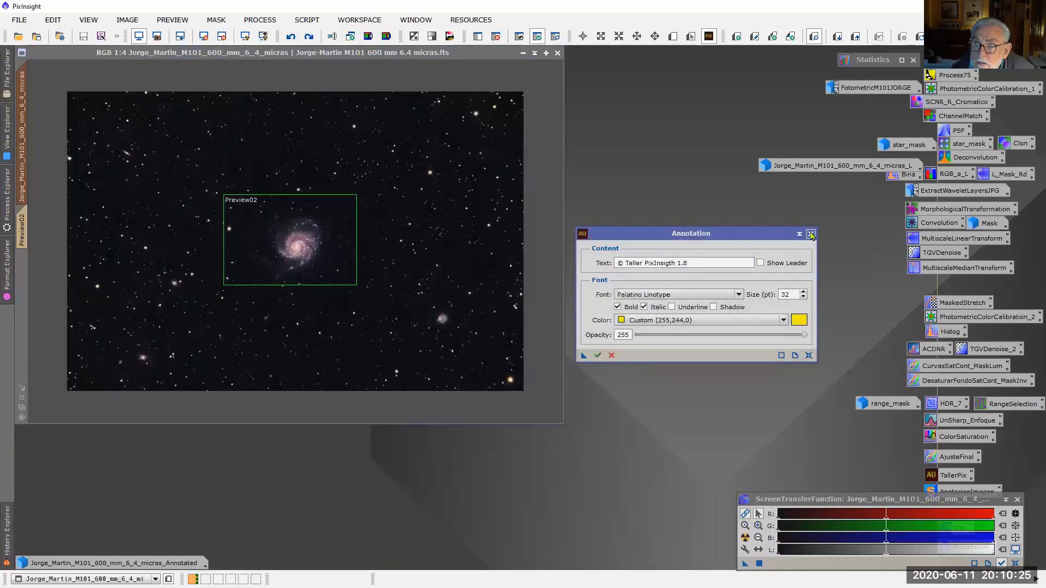
pyautogui.click(810, 235)
pyautogui.click(539, 318)
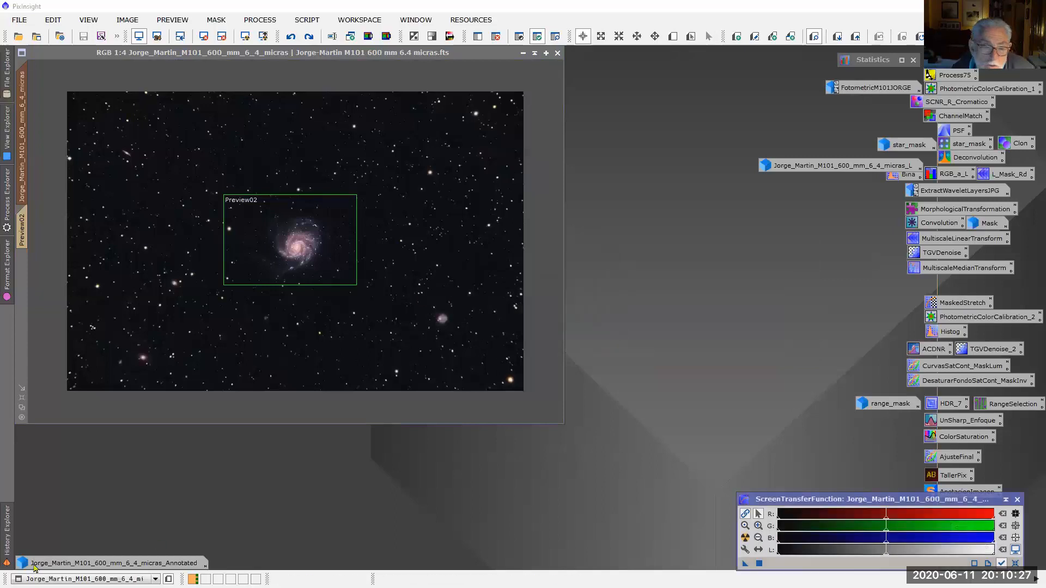
pyautogui.moveTo(6, 548)
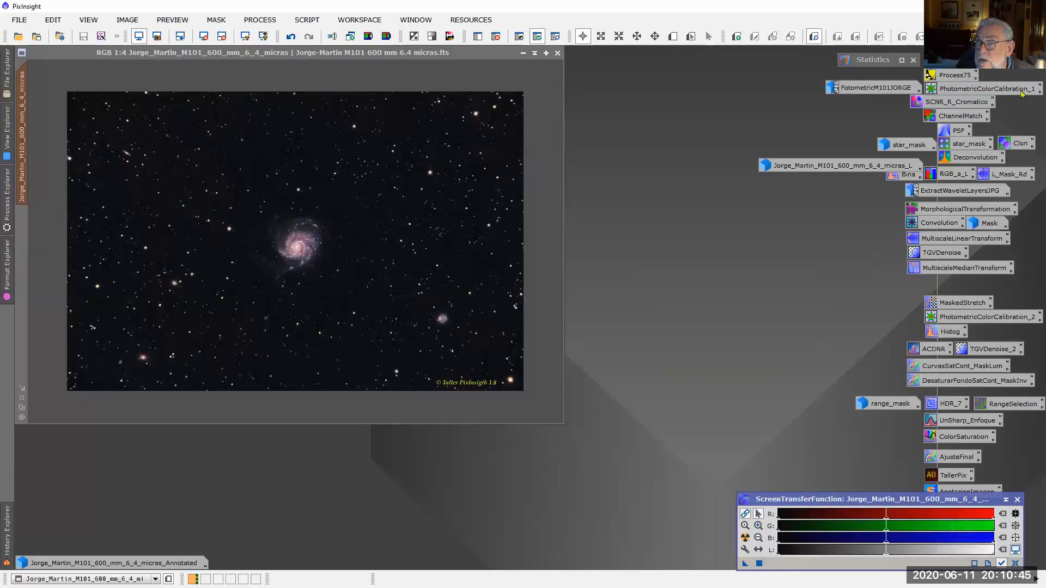
# Step: Open the Image Annotation script, review its catalog layers, and move its dialog clear of the image
pyautogui.click(308, 20)
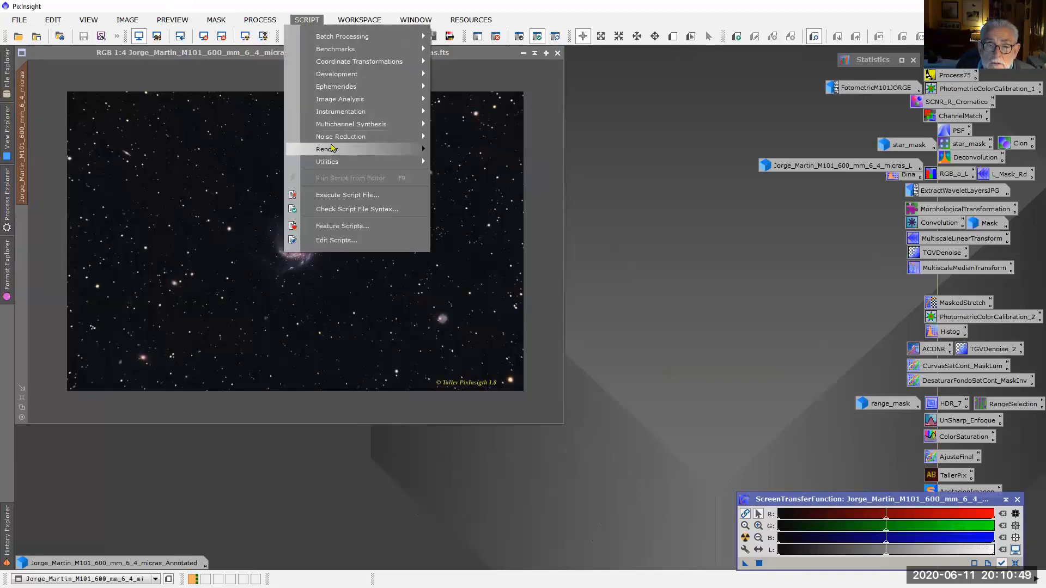
pyautogui.moveTo(332, 149)
pyautogui.click(510, 168)
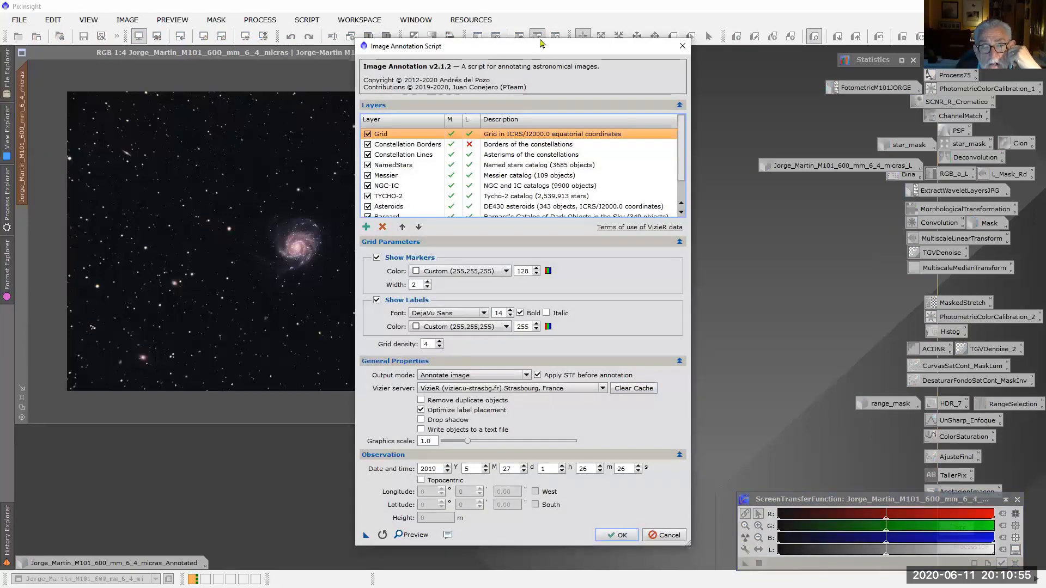
pyautogui.scroll(-1, 682, 129)
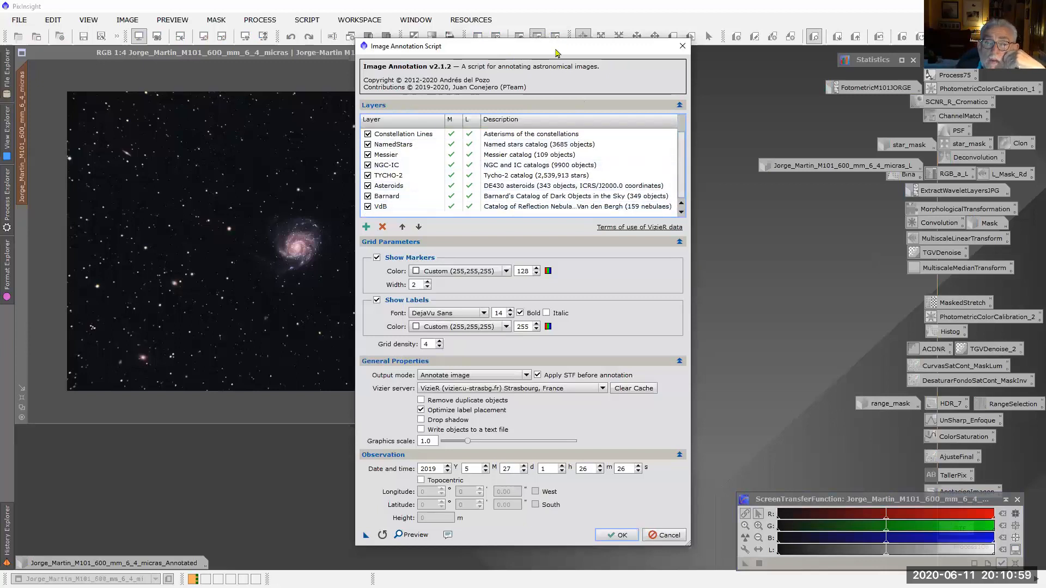
pyautogui.moveTo(556, 52); pyautogui.dragTo(714, 41)
# Step: Preview the script's annotations on the galaxy at several zoom levels, then close the preview and the script without annotating
pyautogui.click(569, 525)
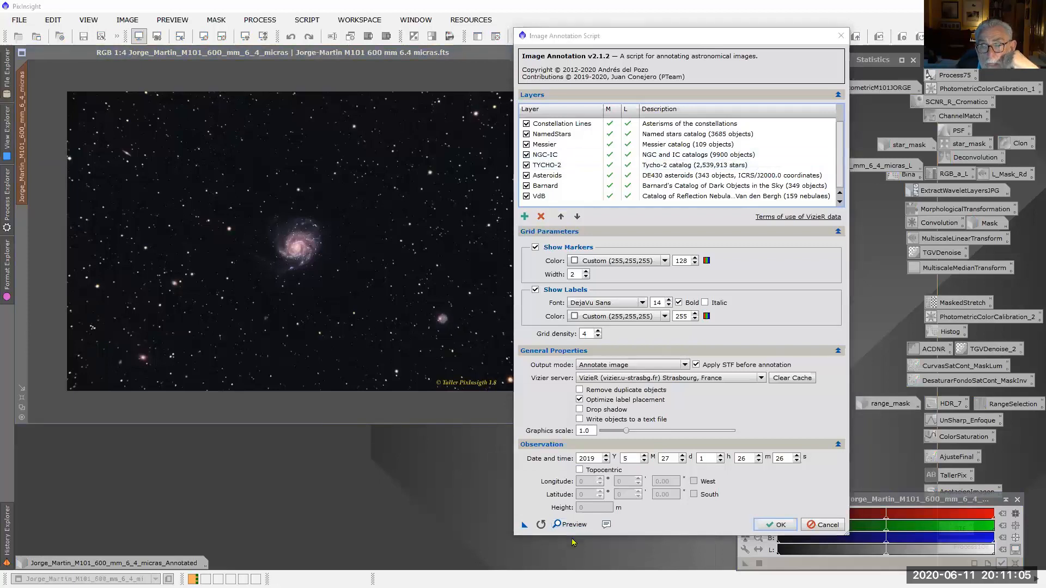
pyautogui.scroll(2, 578, 354)
pyautogui.scroll(2, 589, 359)
pyautogui.scroll(-4, 595, 363)
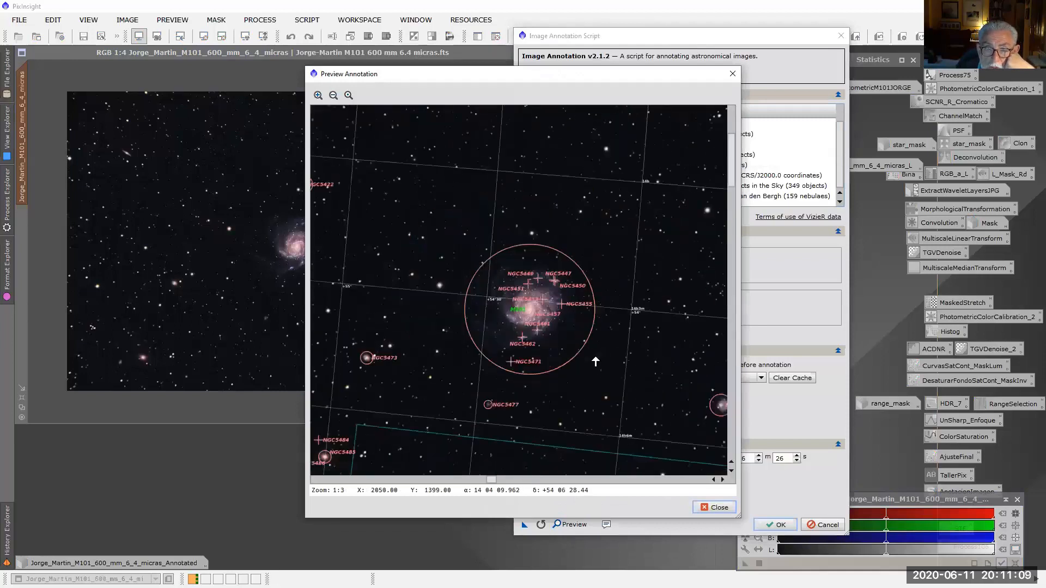
pyautogui.scroll(2, 595, 359)
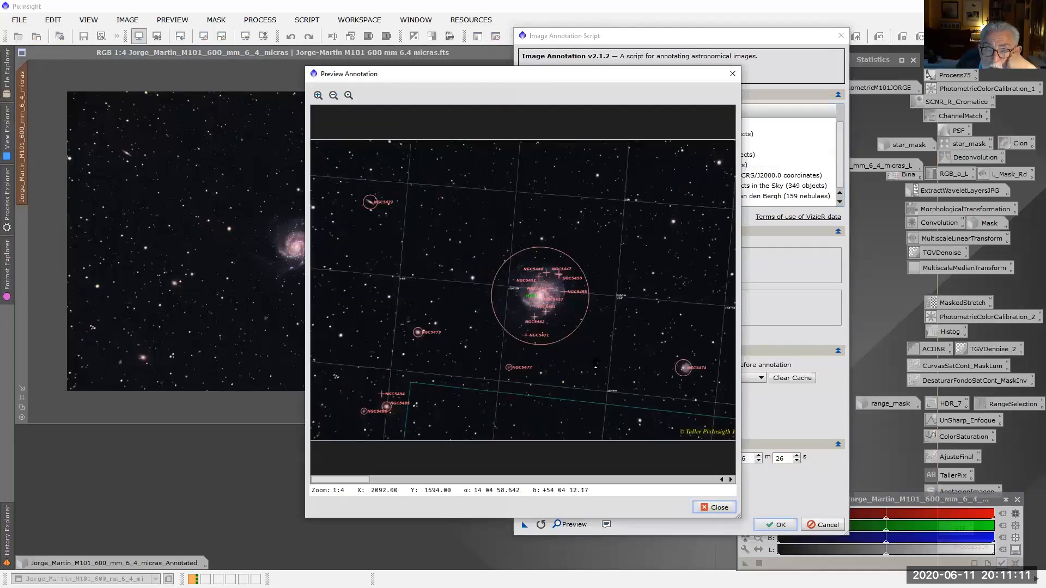
pyautogui.click(733, 73)
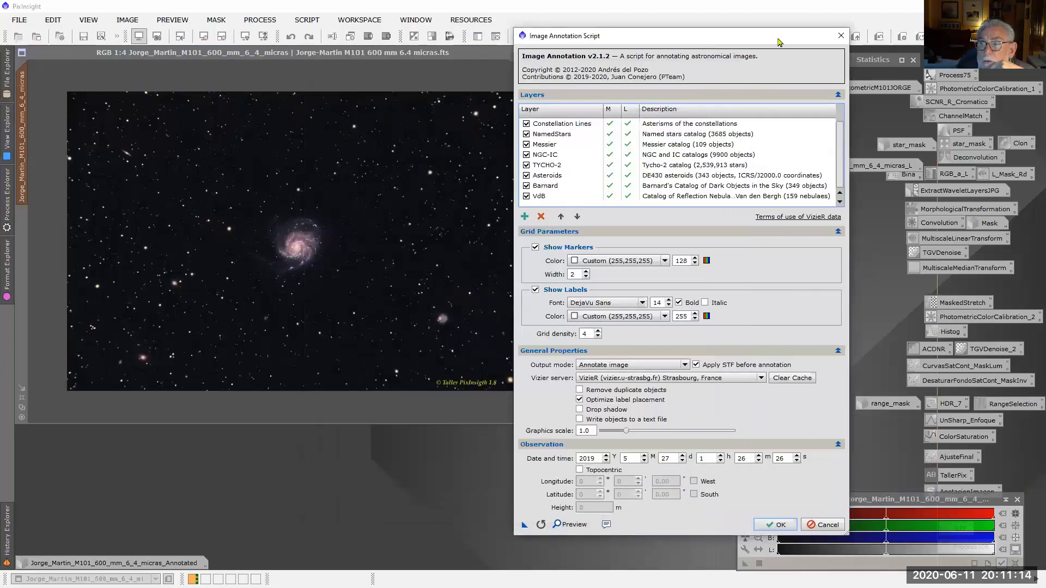
pyautogui.click(841, 36)
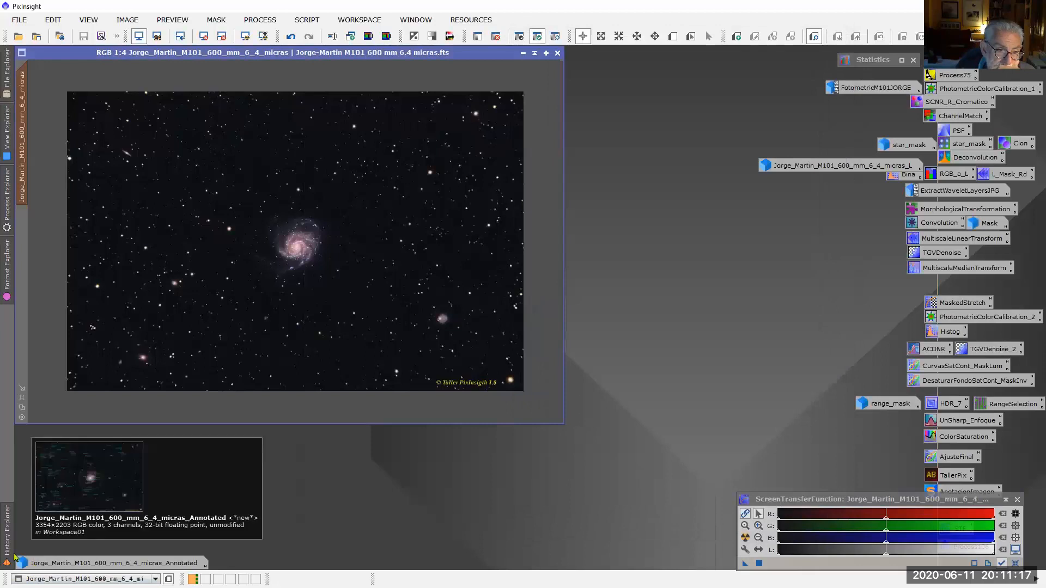
# Step: Restore the minimized annotated image, view it at 1:3, and enlarge and reposition its window to inspect the catalog labels
pyautogui.doubleClick(58, 563)
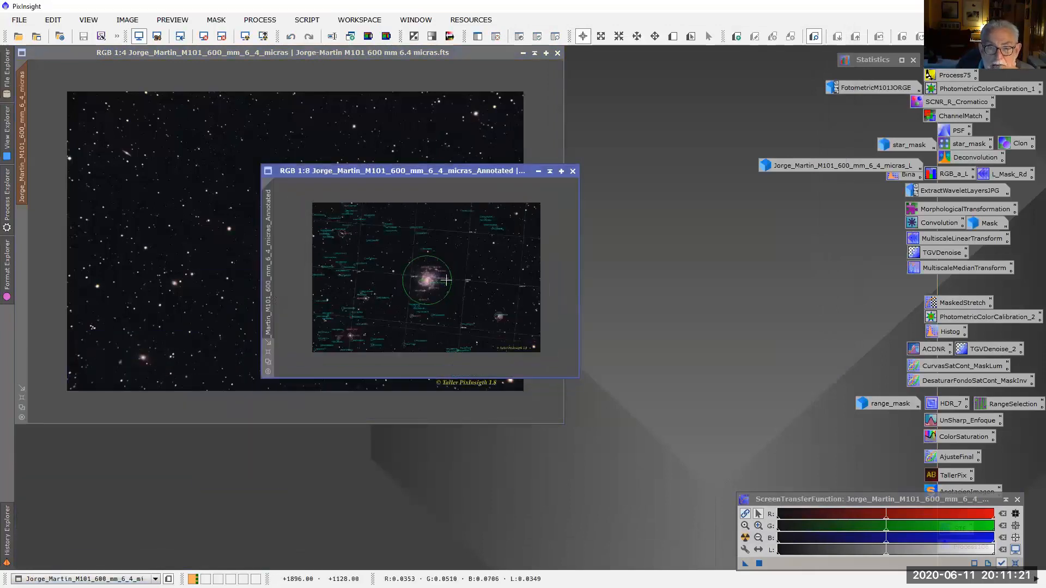
pyautogui.scroll(3, 449, 257)
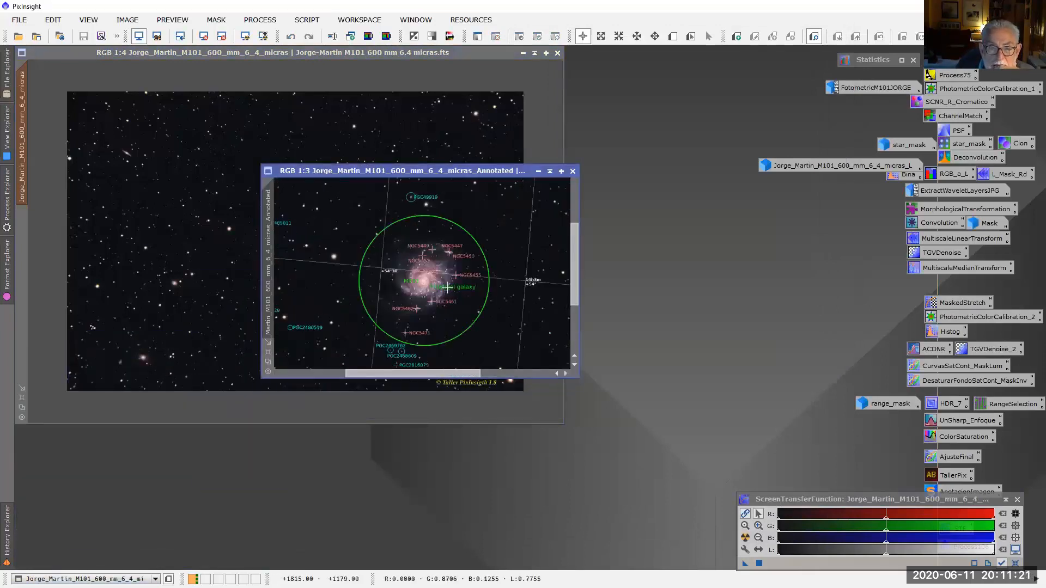
pyautogui.click(268, 343)
pyautogui.moveTo(567, 162); pyautogui.dragTo(439, 85)
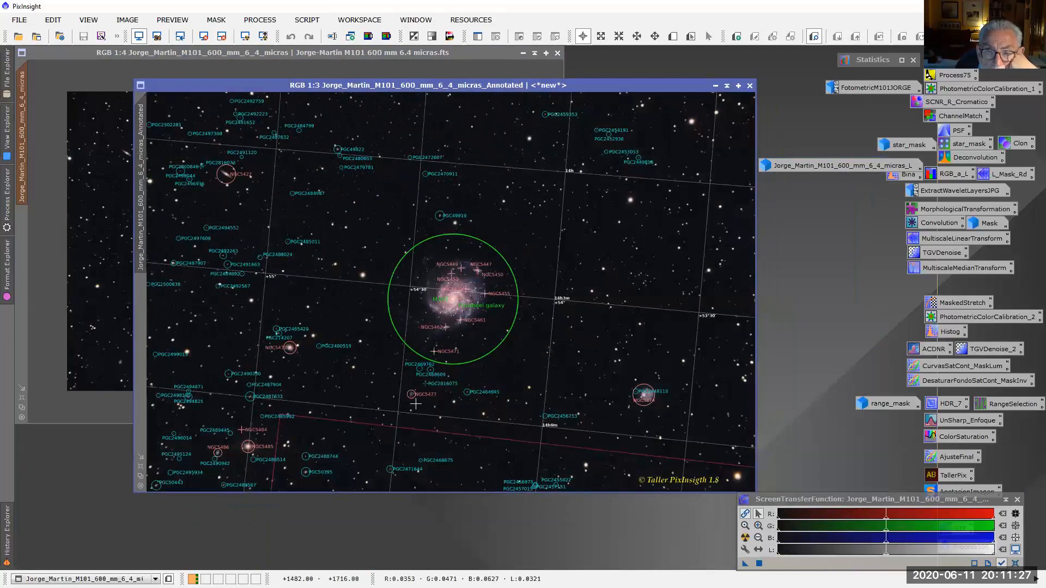